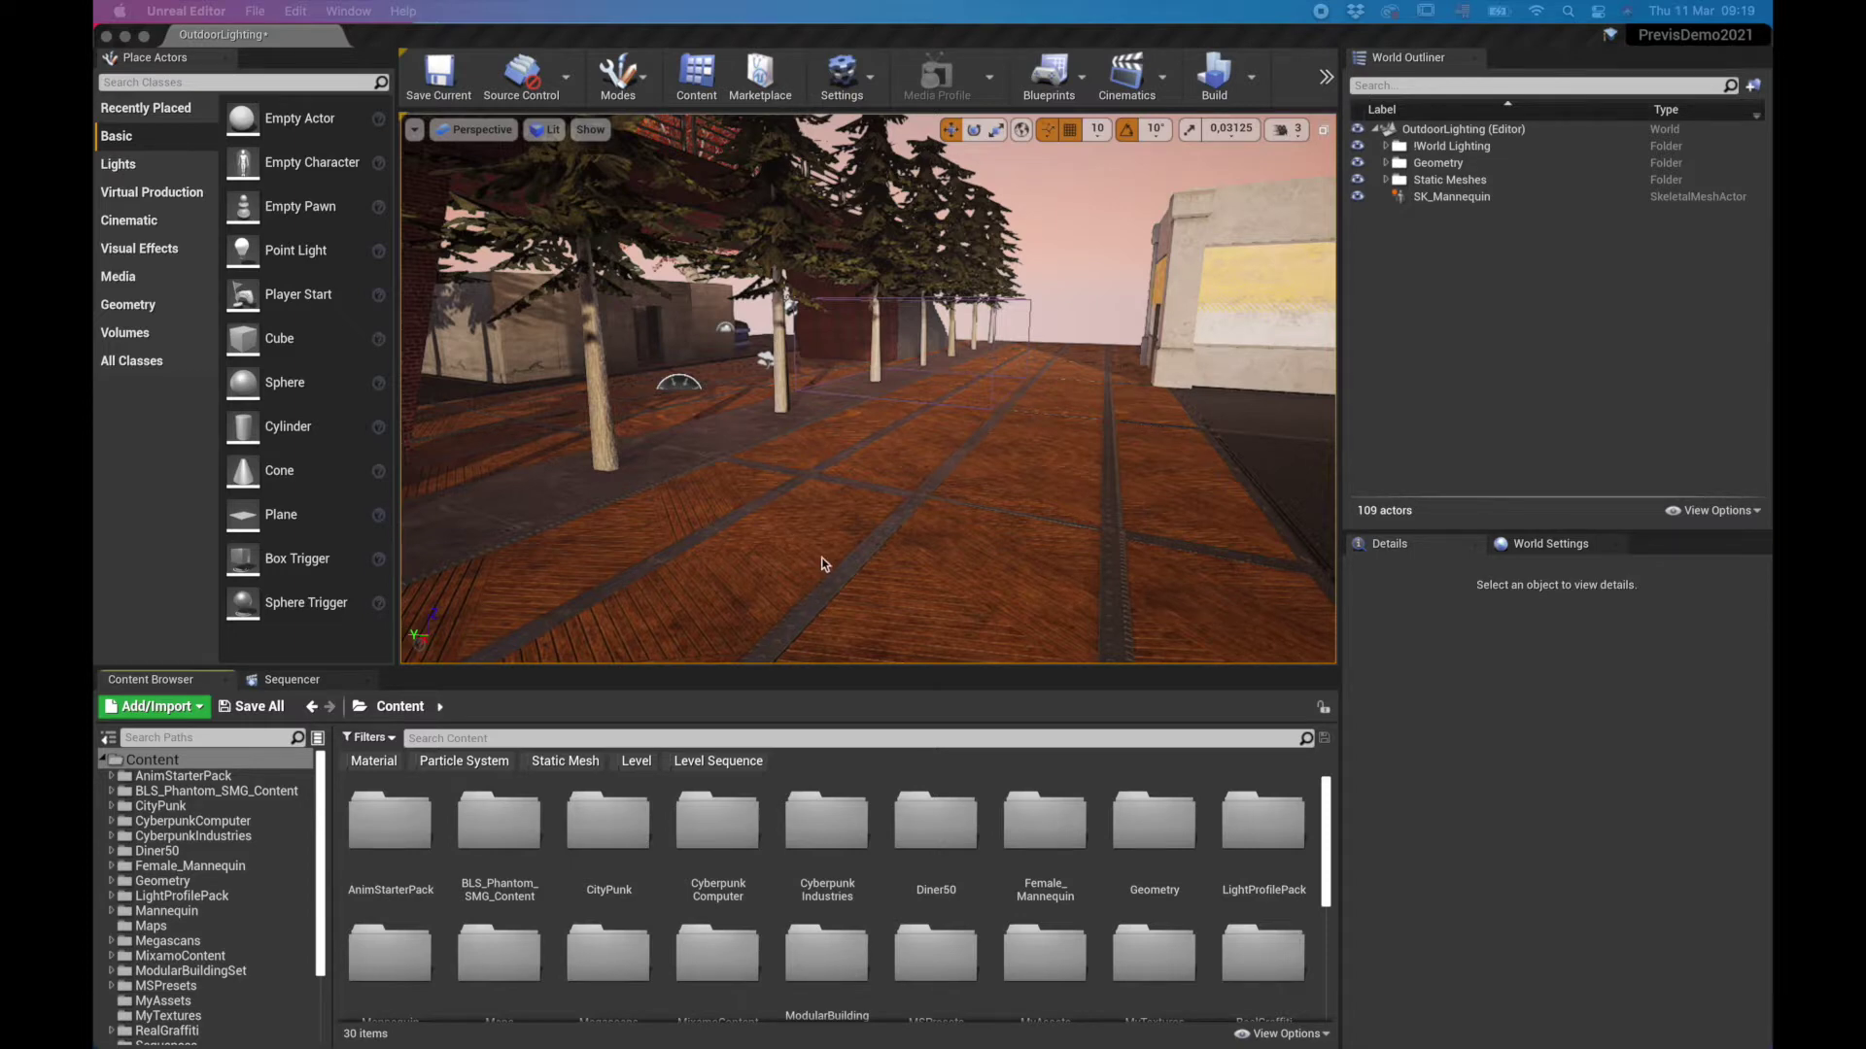
# Step: Fly the viewport camera down the paved street, then bring Safari's Mixamo Characters page forward
pyautogui.rightClick(980, 512)
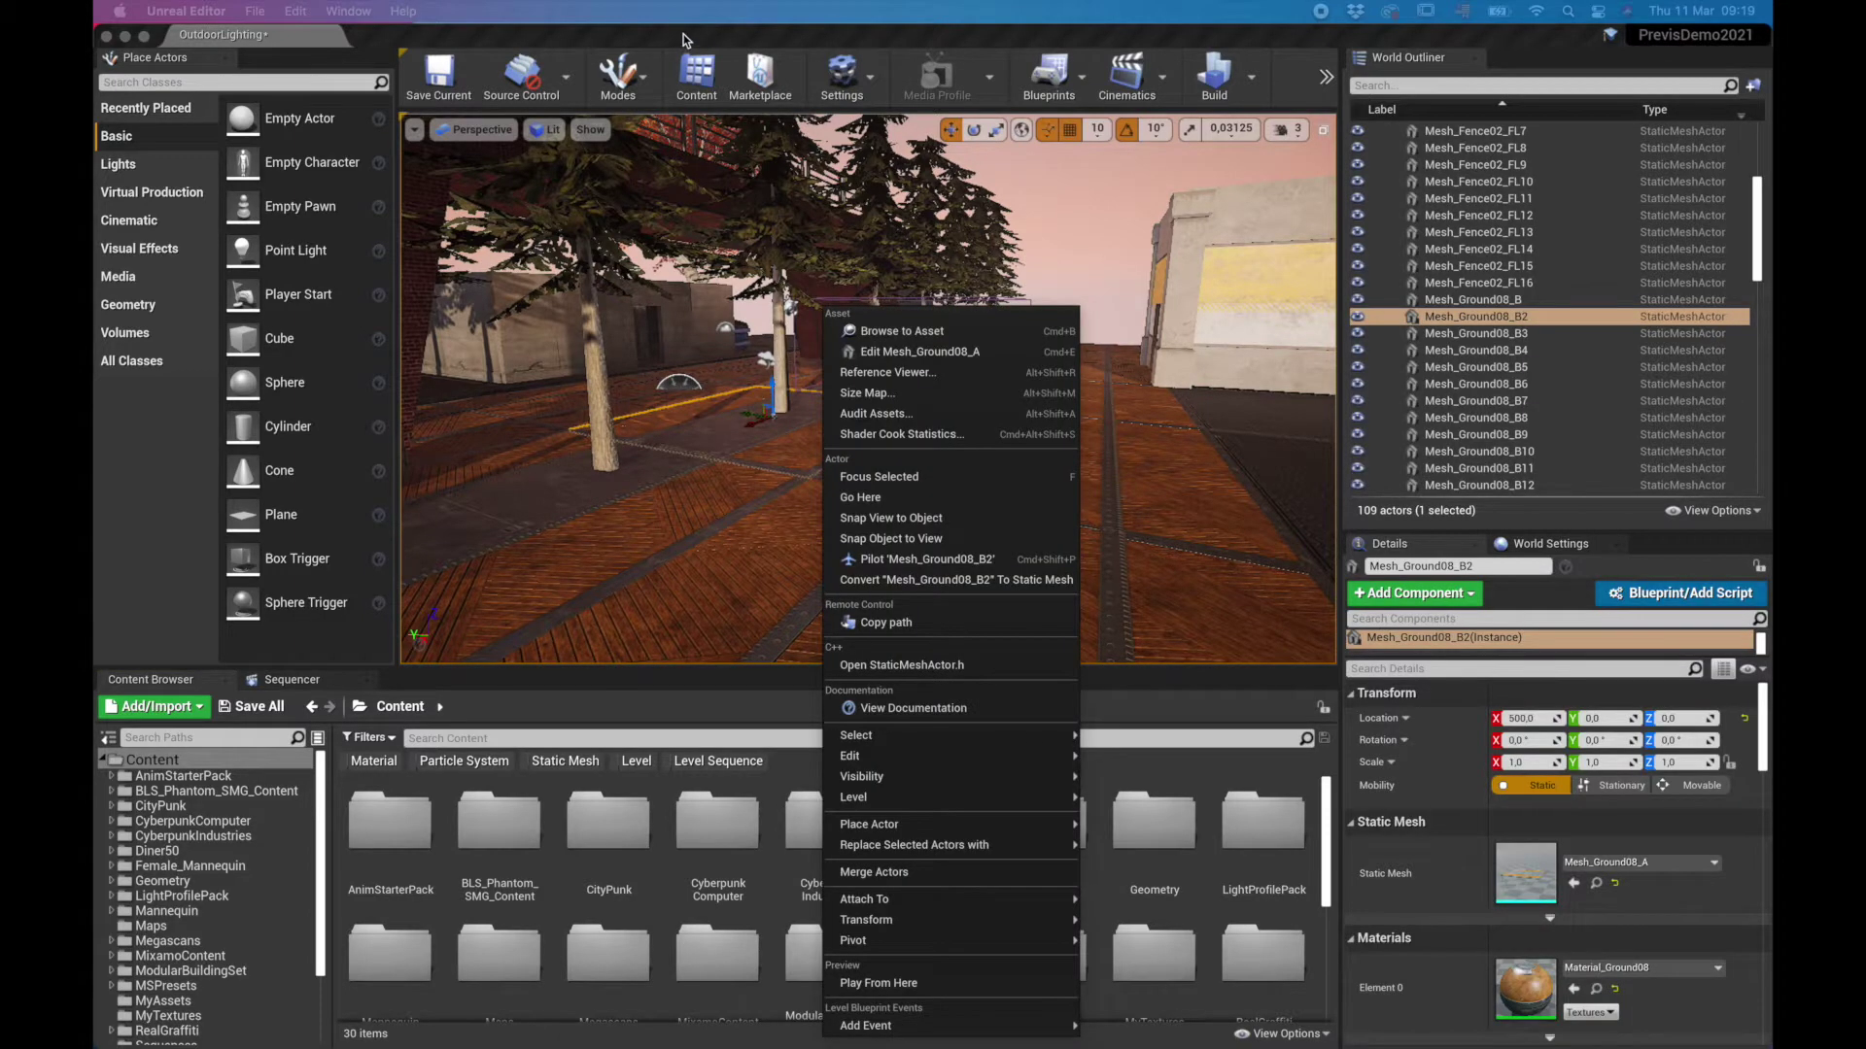
pyautogui.press('f')
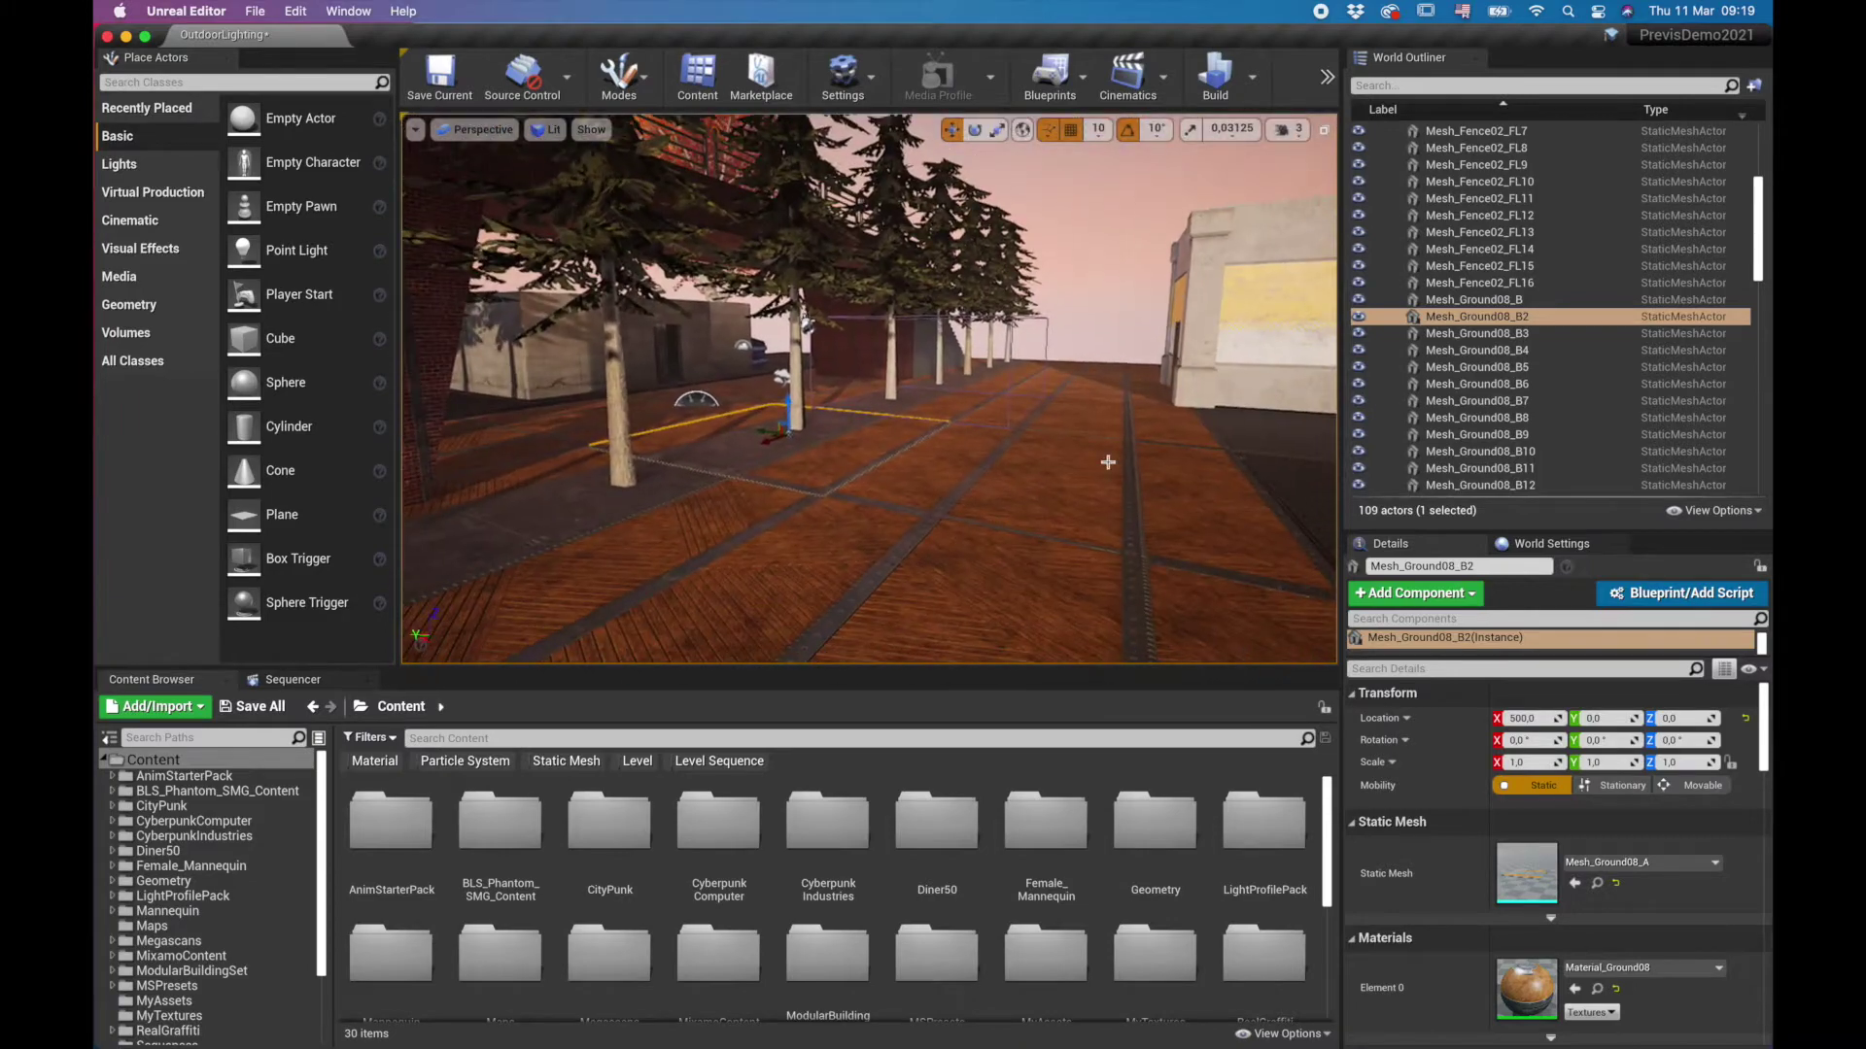
pyautogui.press('Escape')
pyautogui.moveTo(868, 388); pyautogui.dragTo(869, 389, button='right')
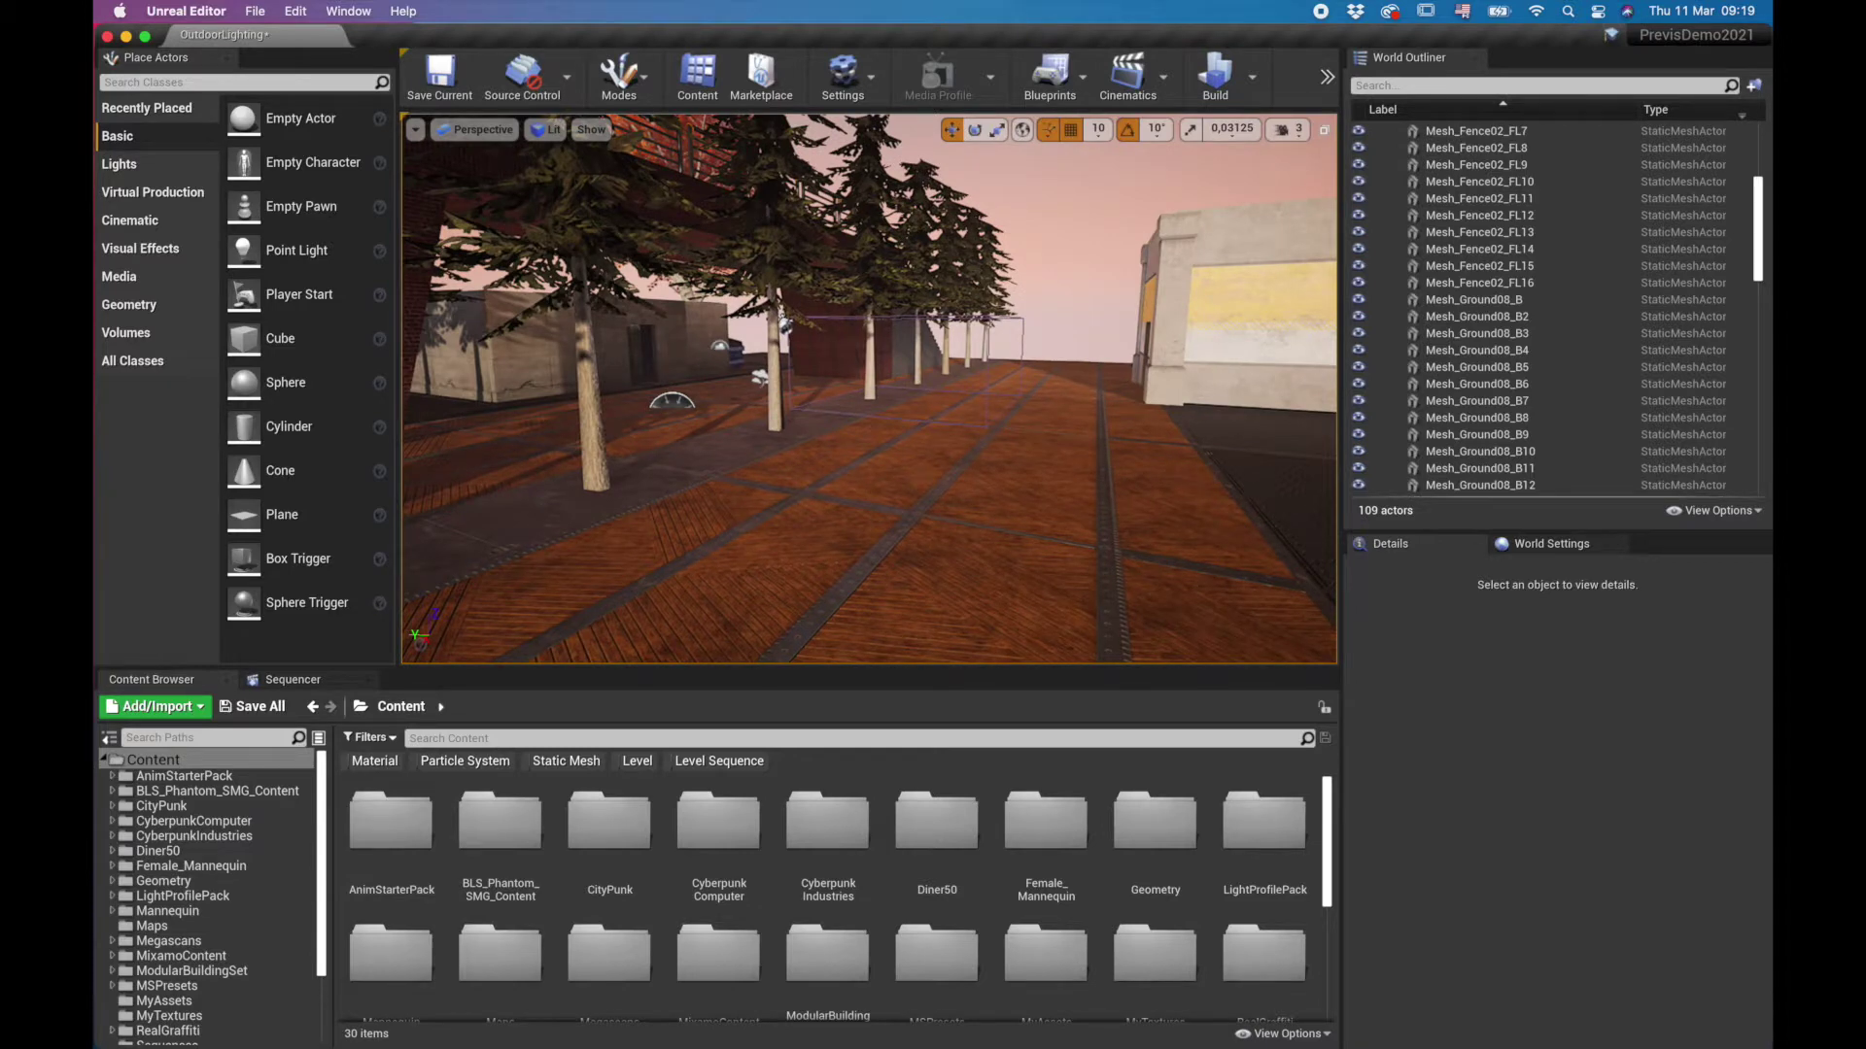
pyautogui.press('super+Tab')
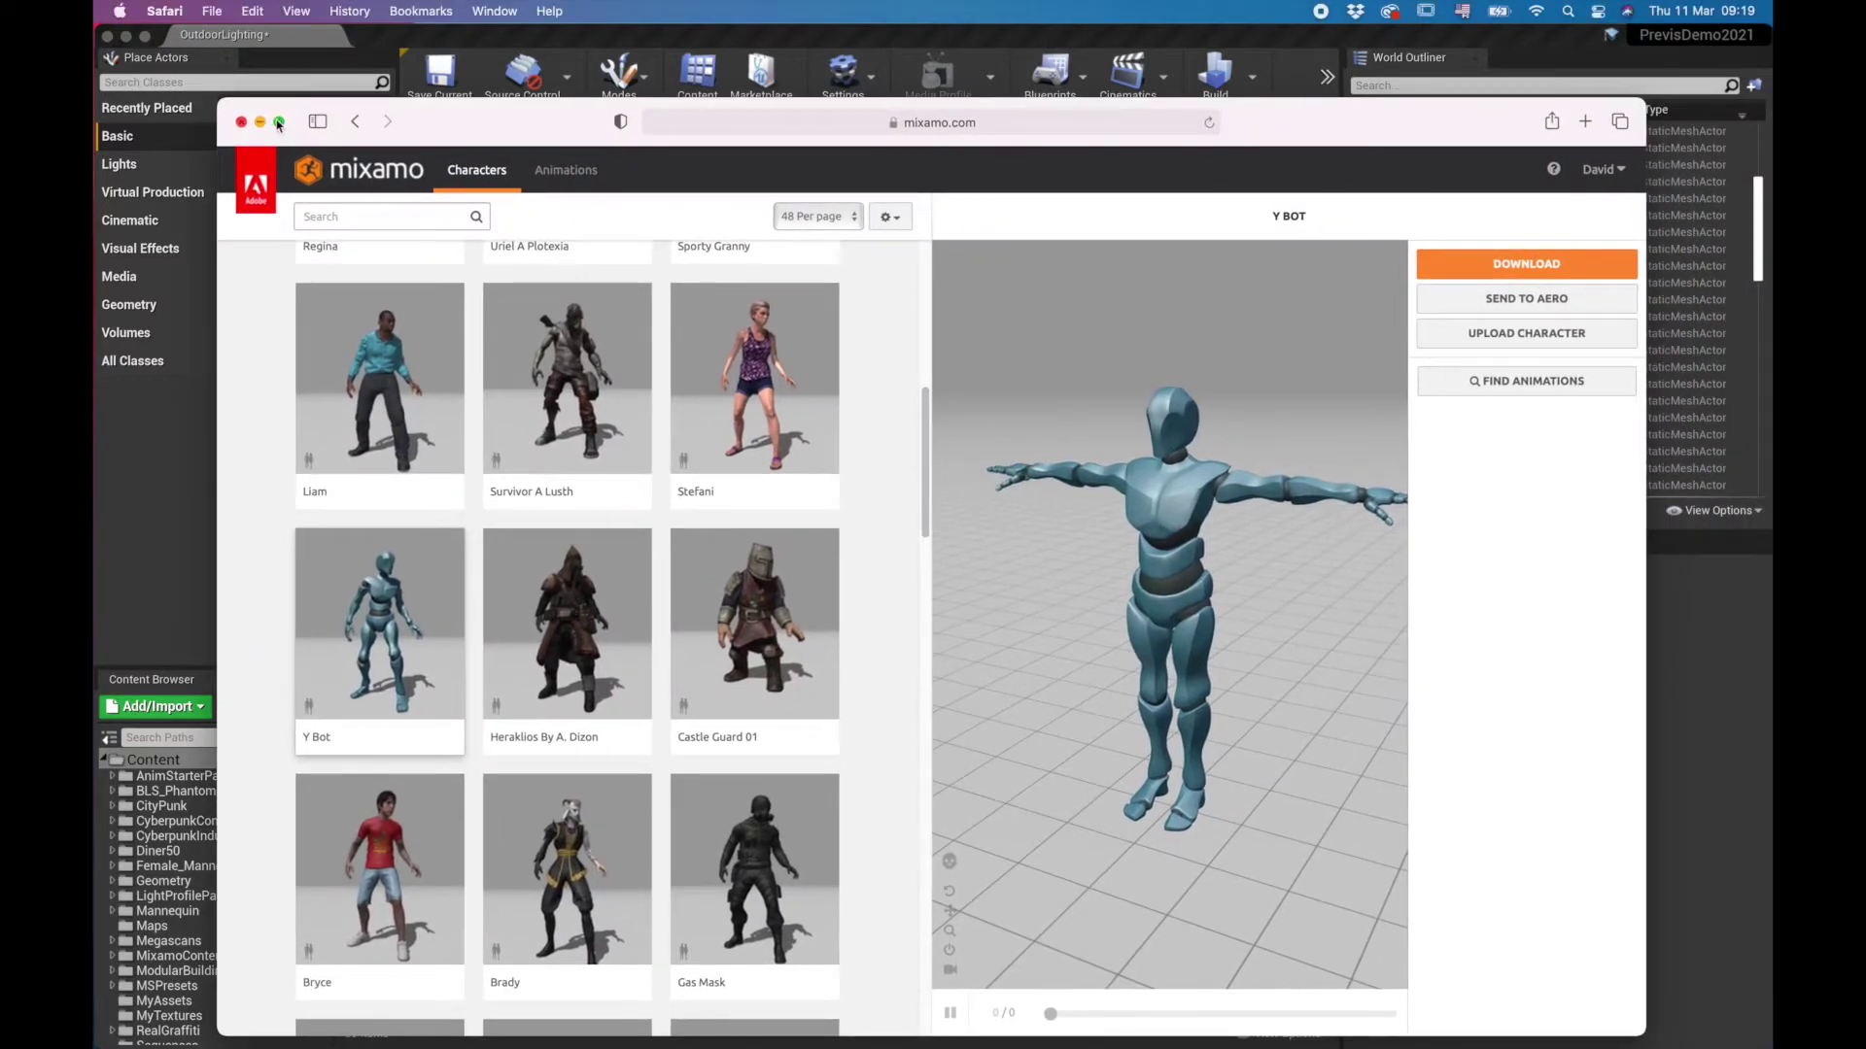
# Step: Make Safari full screen, browse to page 2 of Mixamo's characters, and orbit the Y Bot preview
pyautogui.click(278, 122)
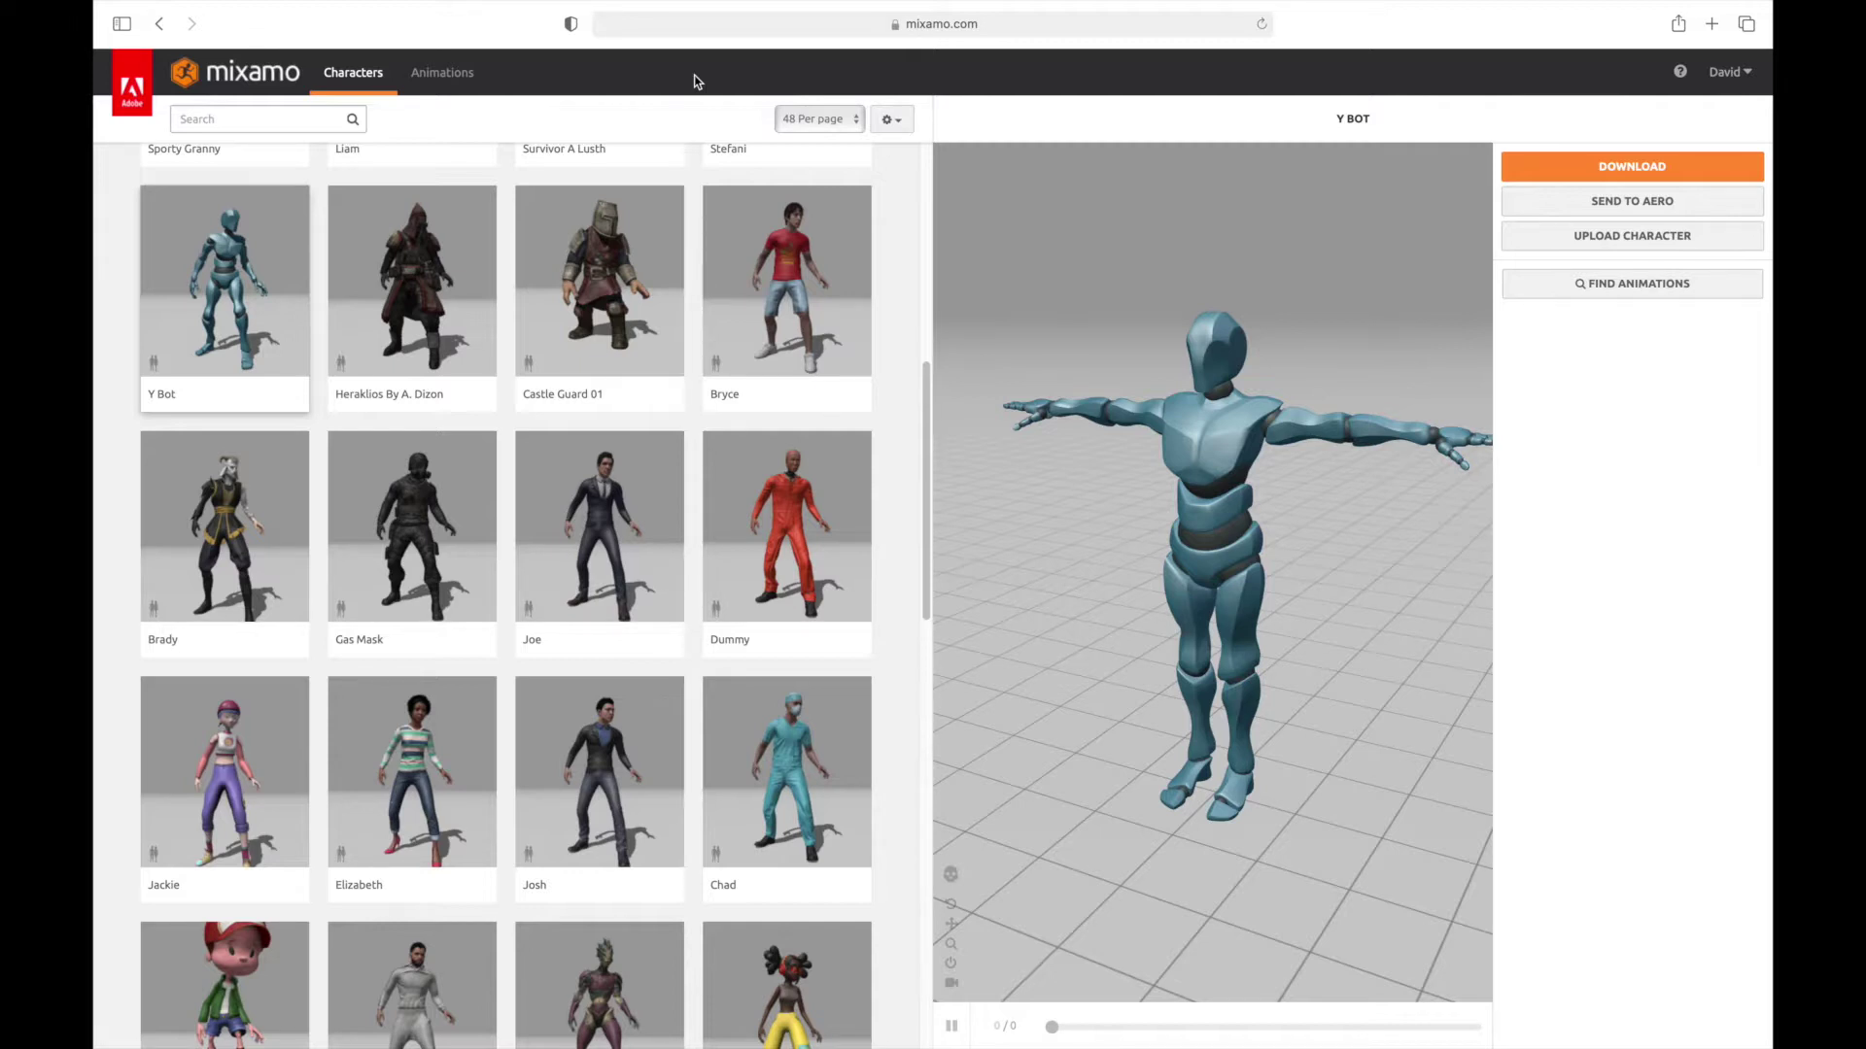
pyautogui.scroll(8, 787, 282)
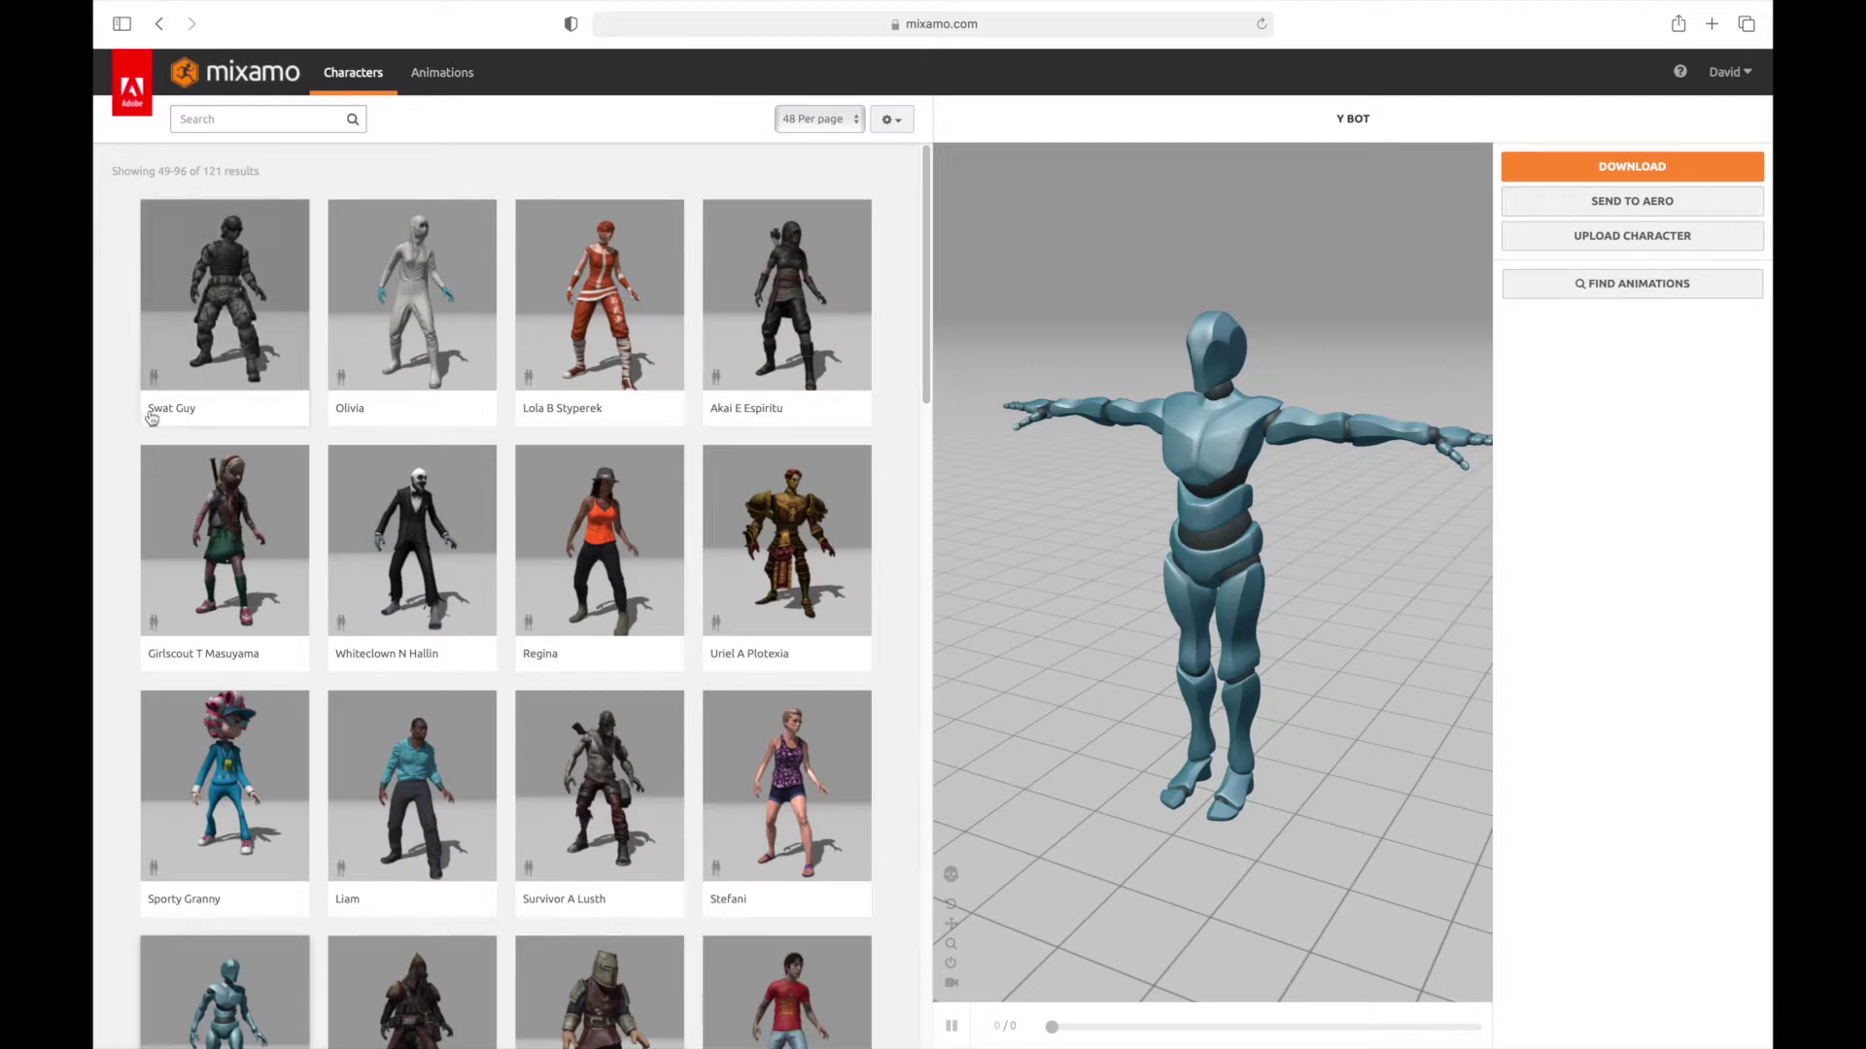
pyautogui.scroll(-3, 501, 505)
pyautogui.scroll(-12, 501, 504)
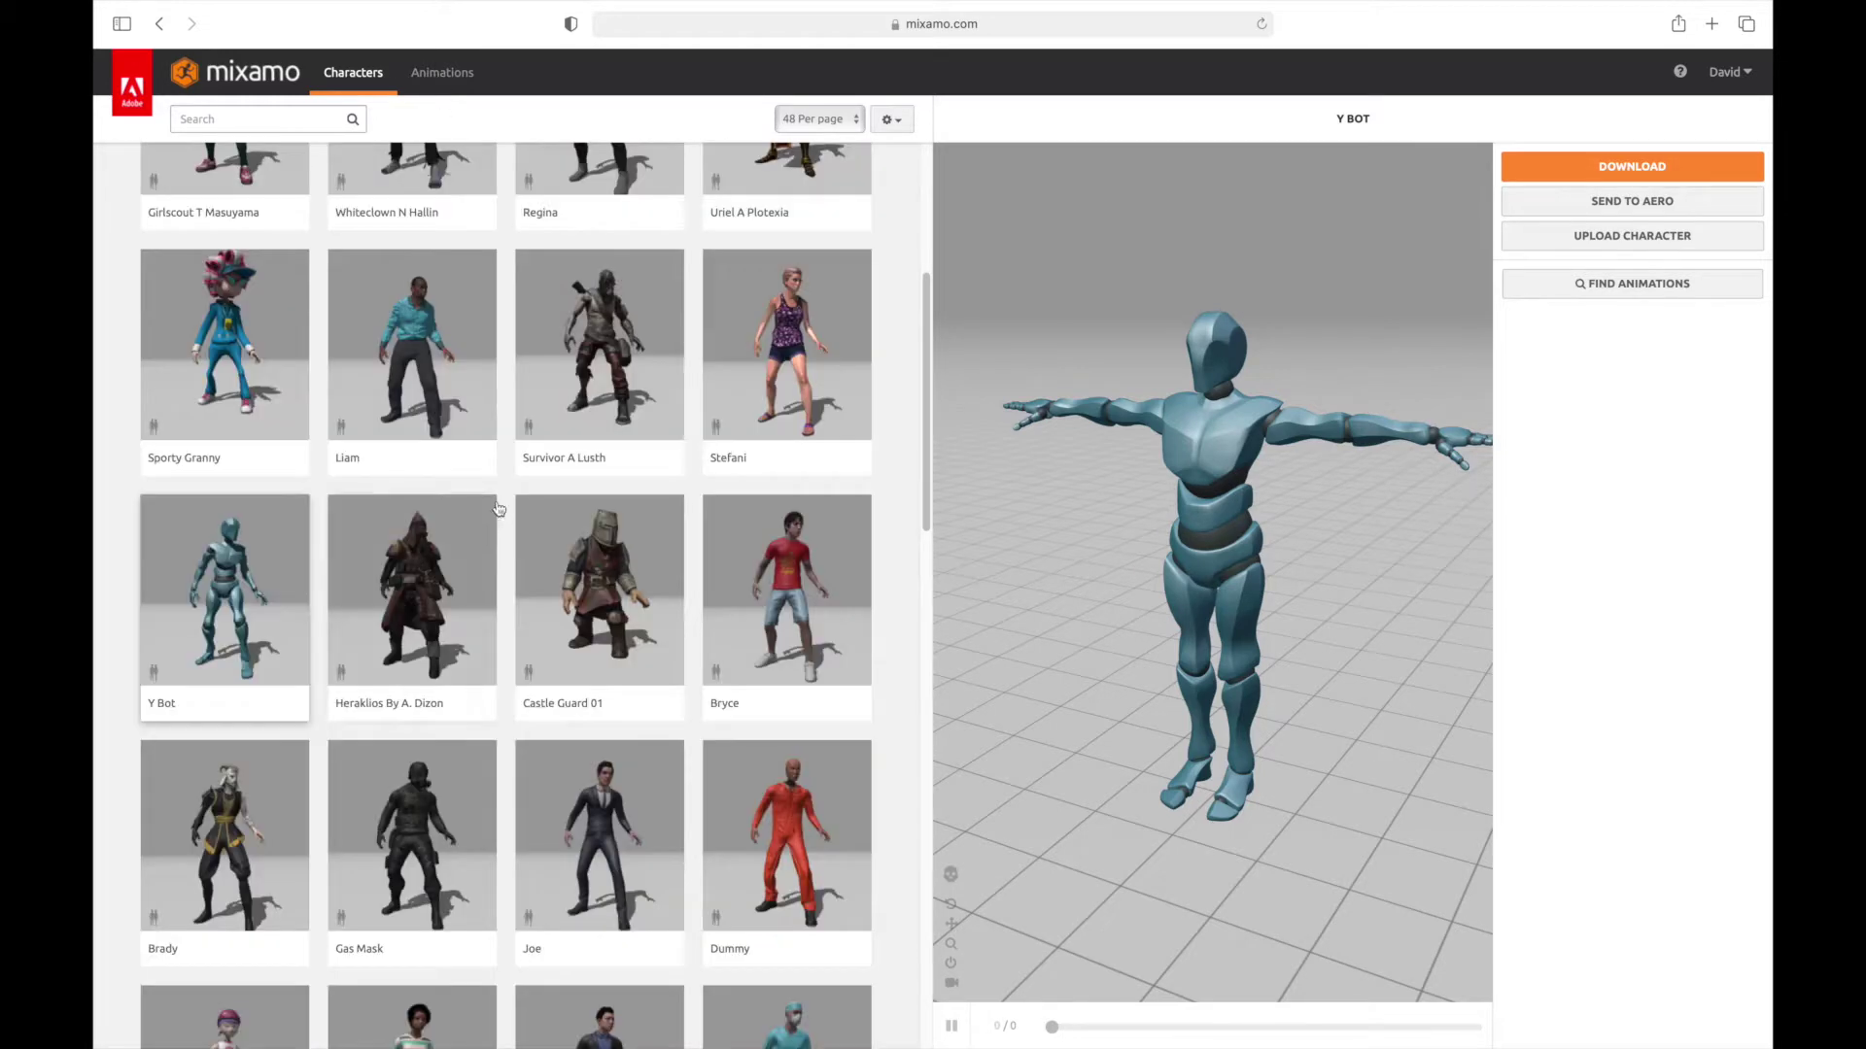
pyautogui.scroll(-12, 493, 512)
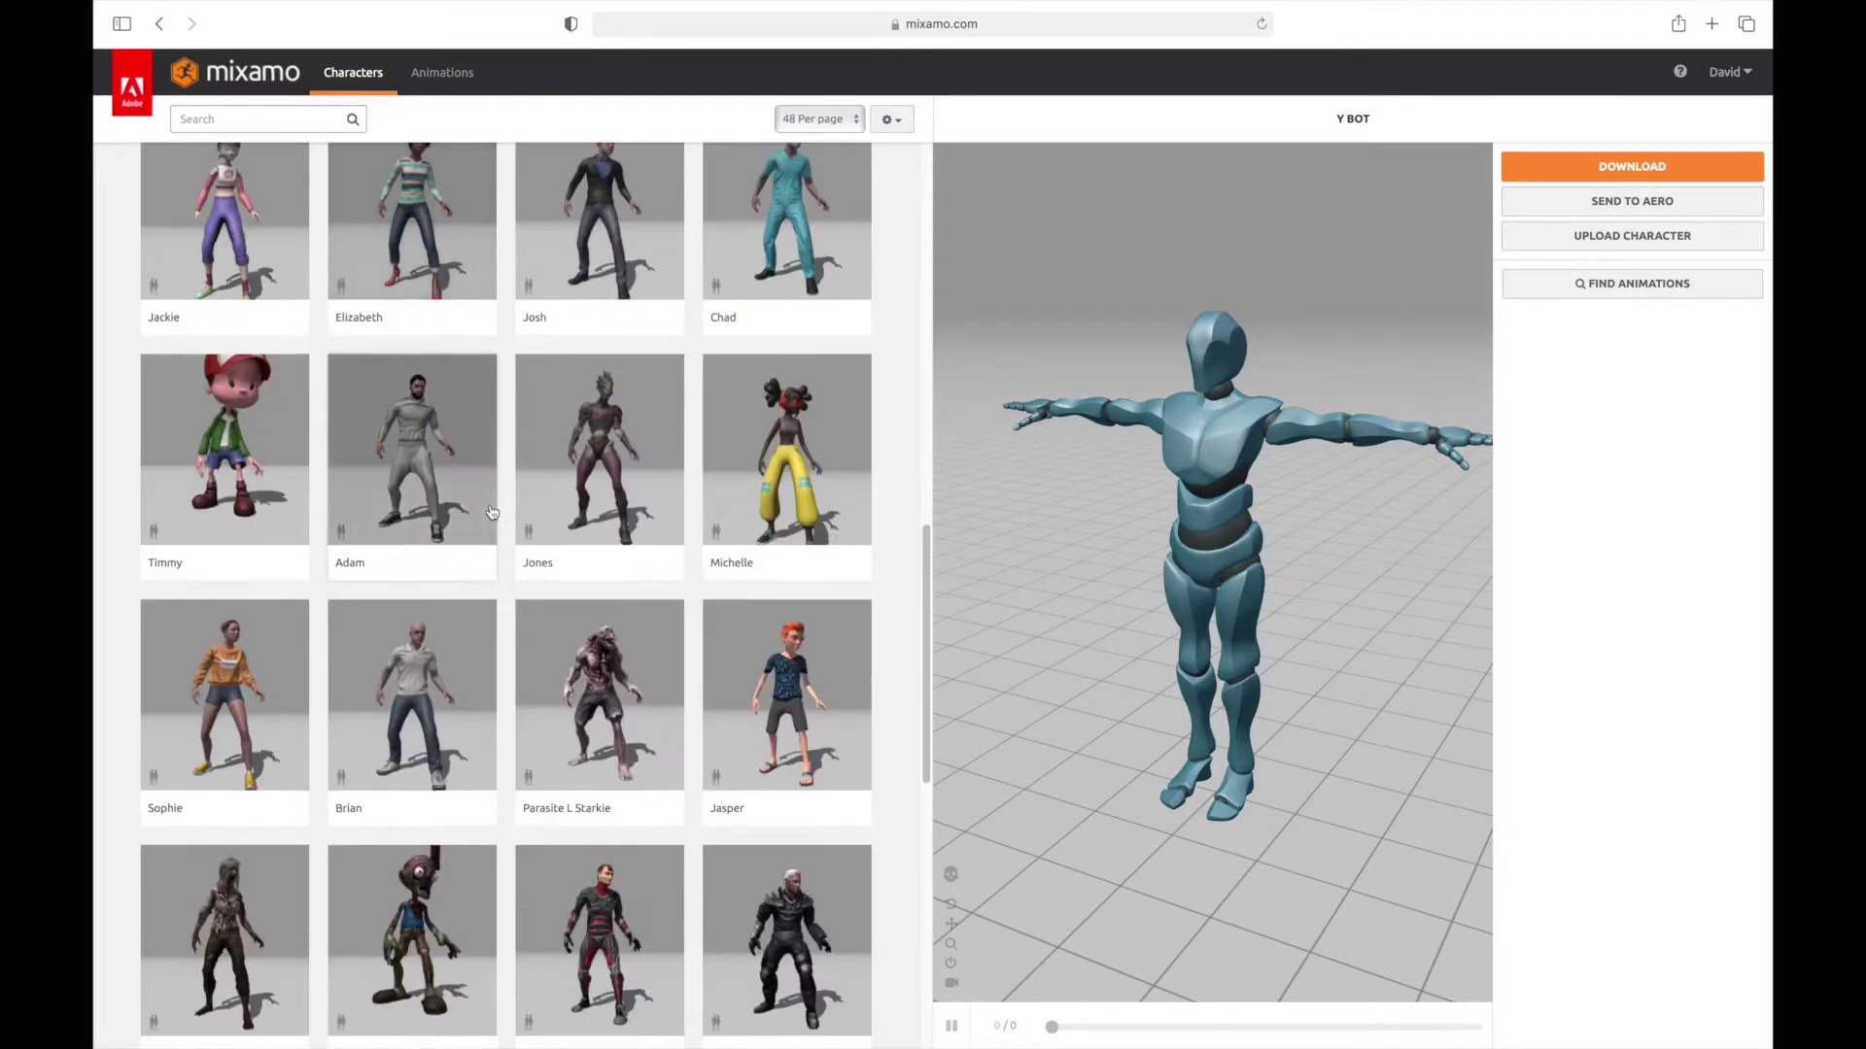
pyautogui.scroll(-3, 498, 519)
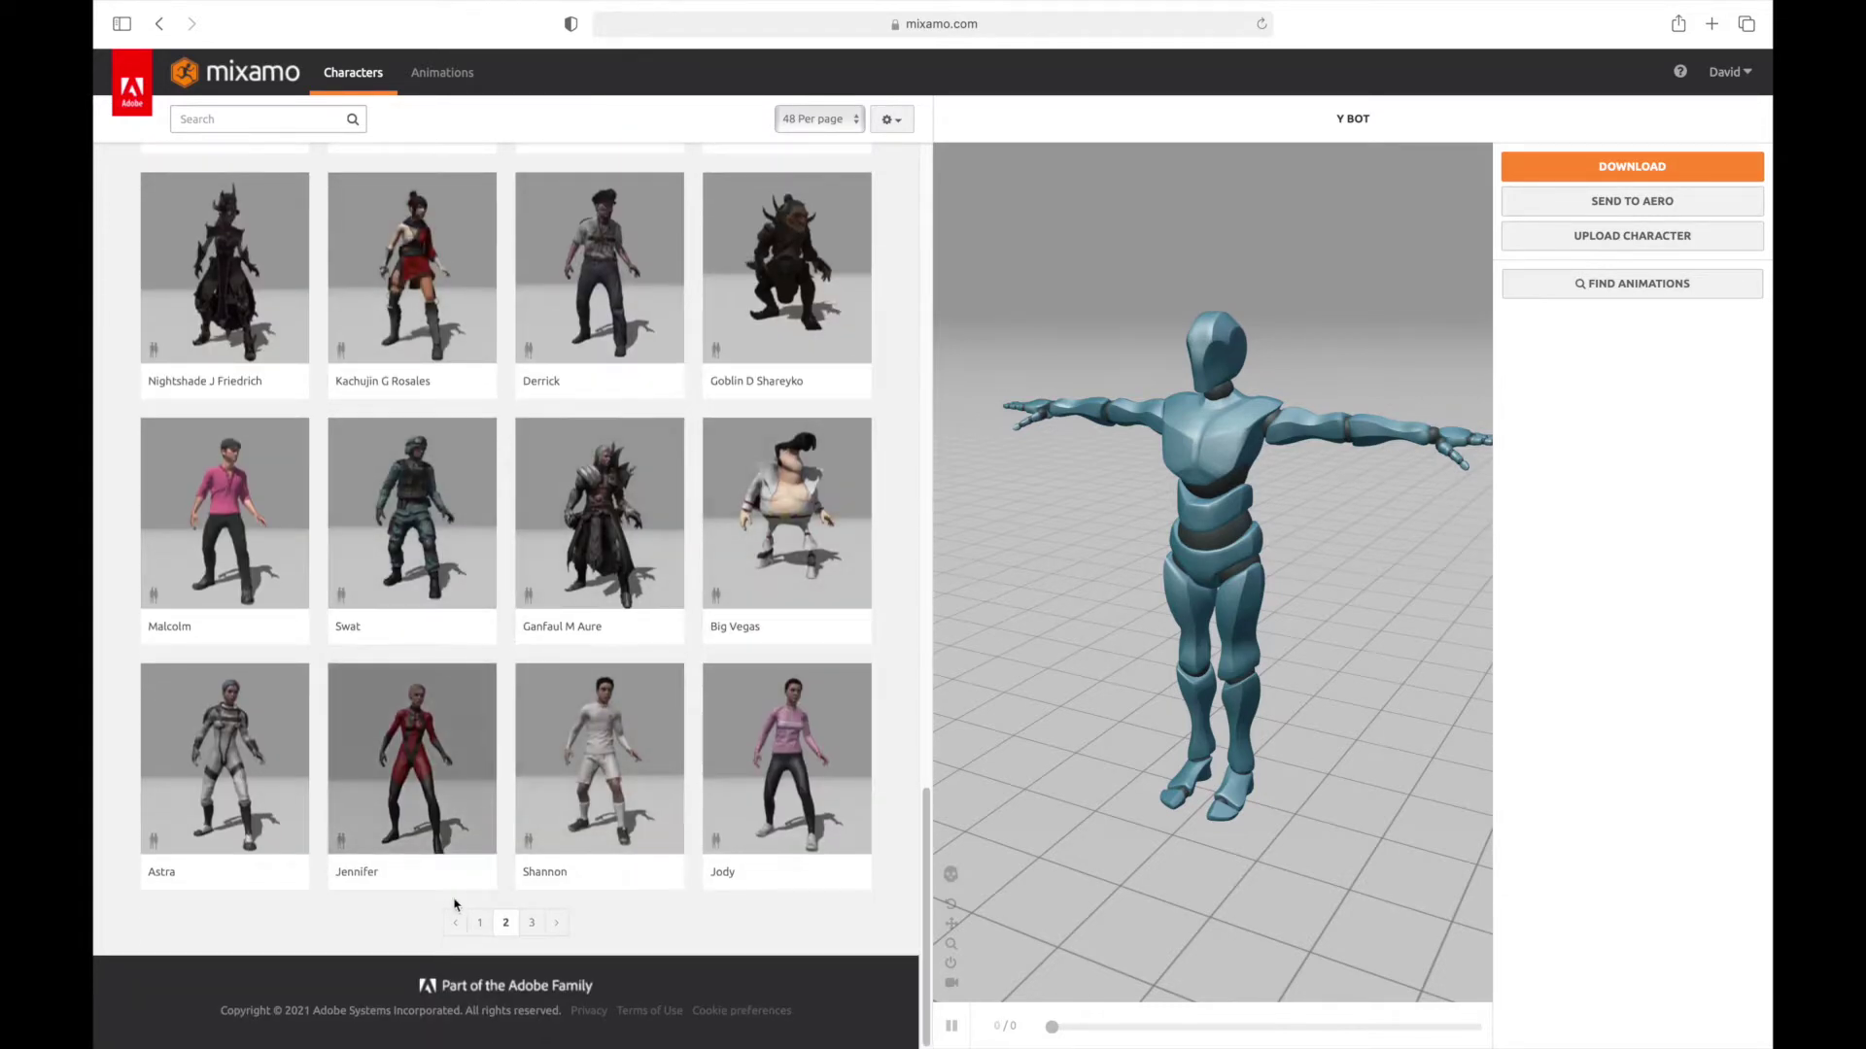
pyautogui.scroll(20, 544, 797)
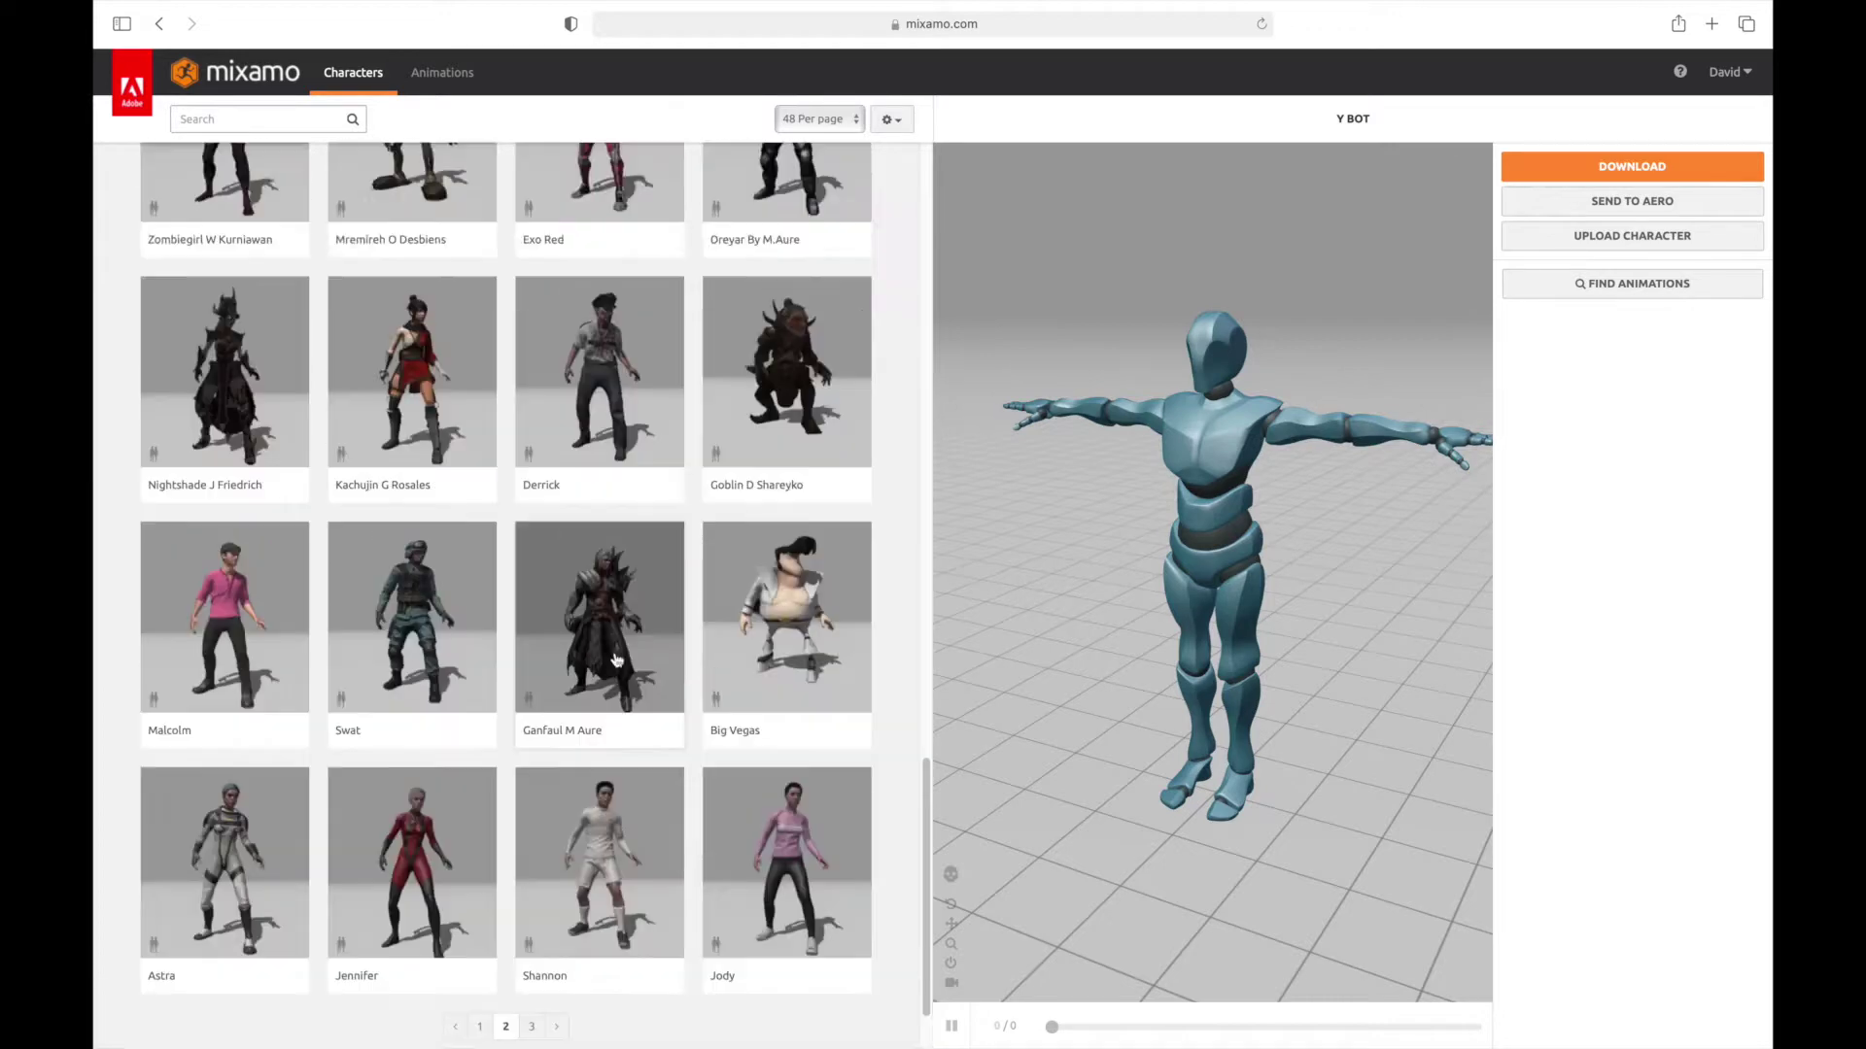
pyautogui.scroll(3, 598, 680)
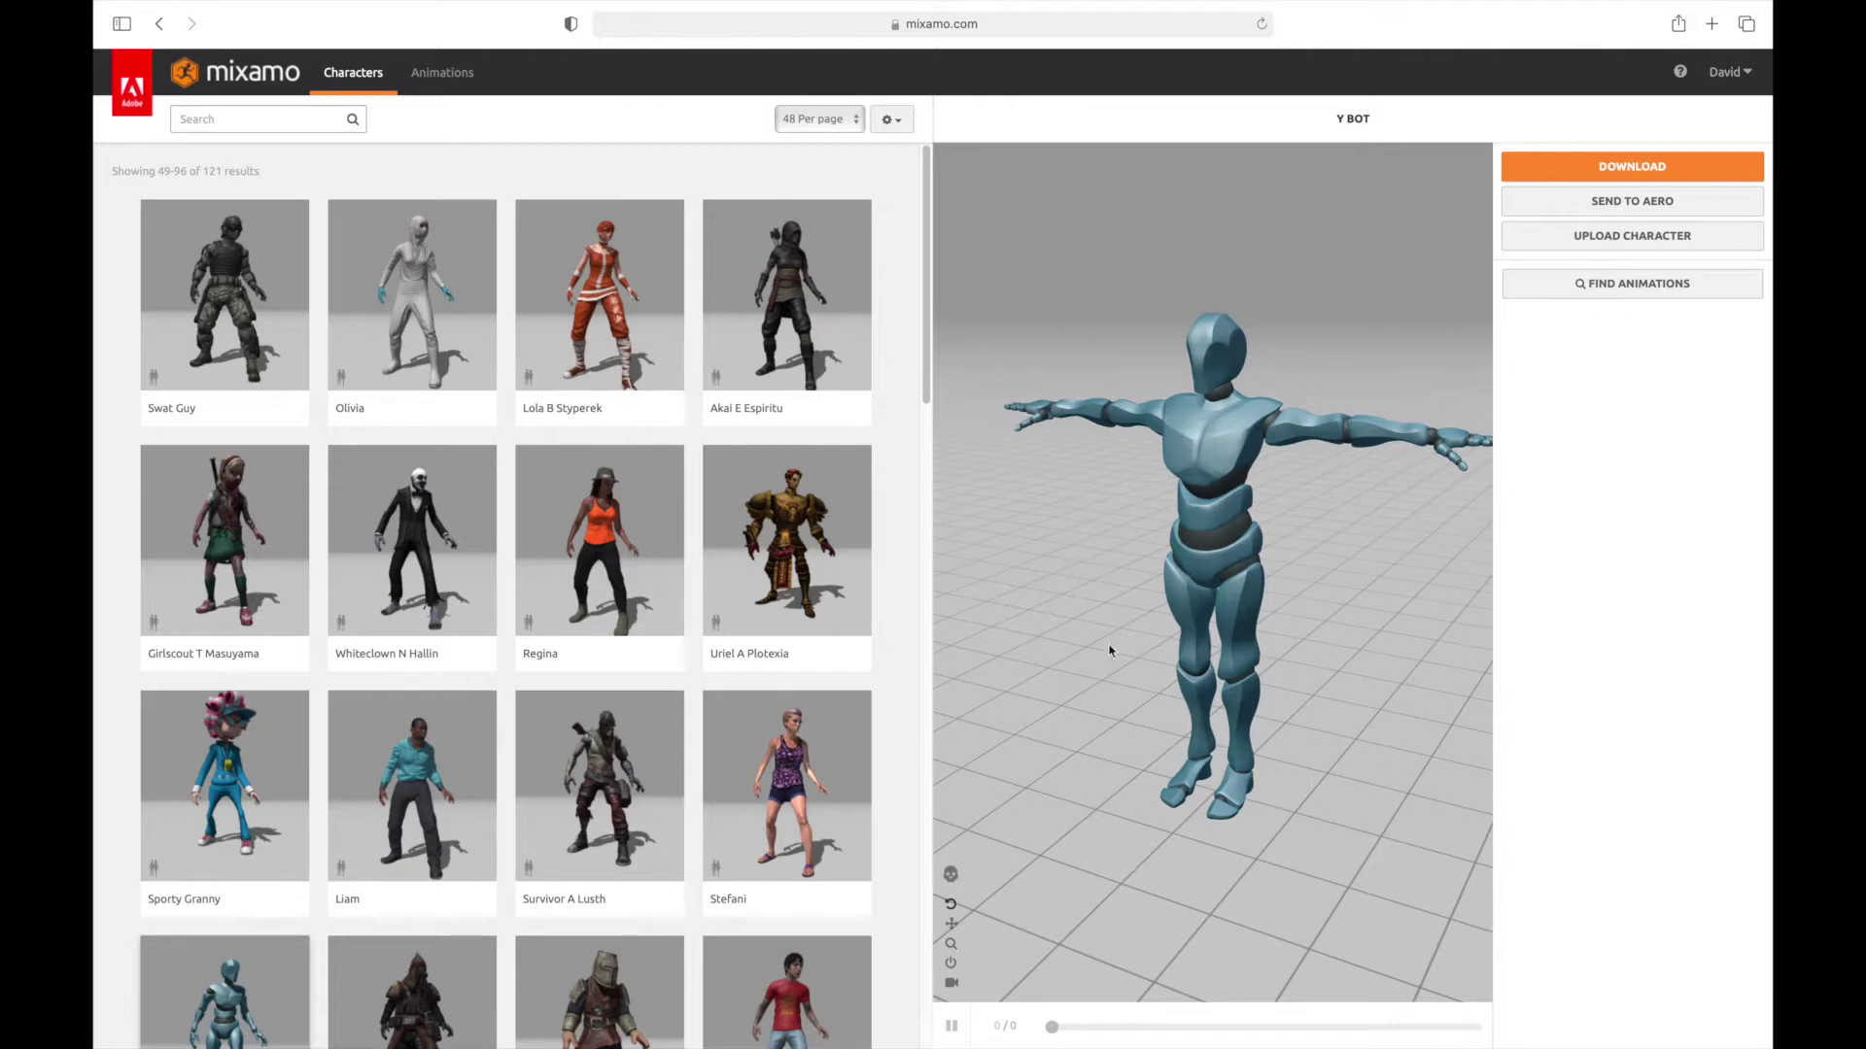
pyautogui.moveTo(1048, 664); pyautogui.dragTo(1121, 576)
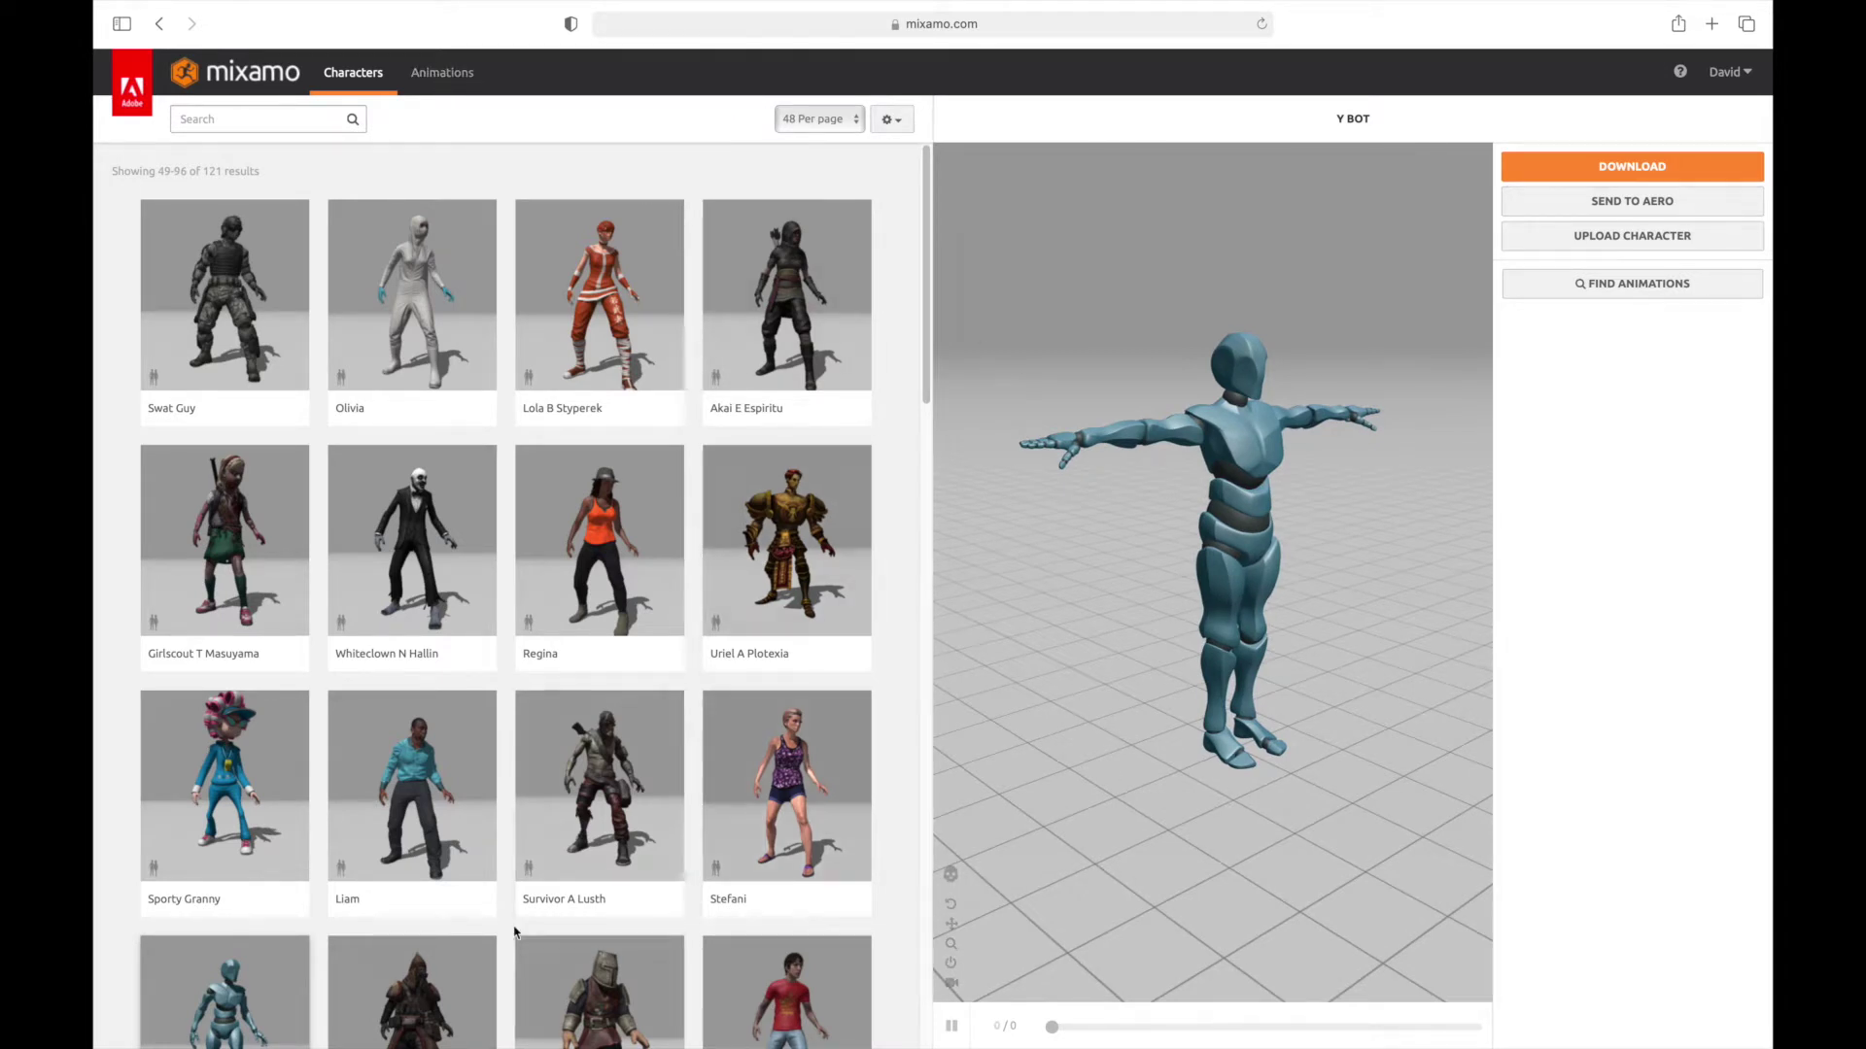
# Step: Load Swat Guy as the Mixamo character and orbit the preview to inspect the model
pyautogui.click(224, 308)
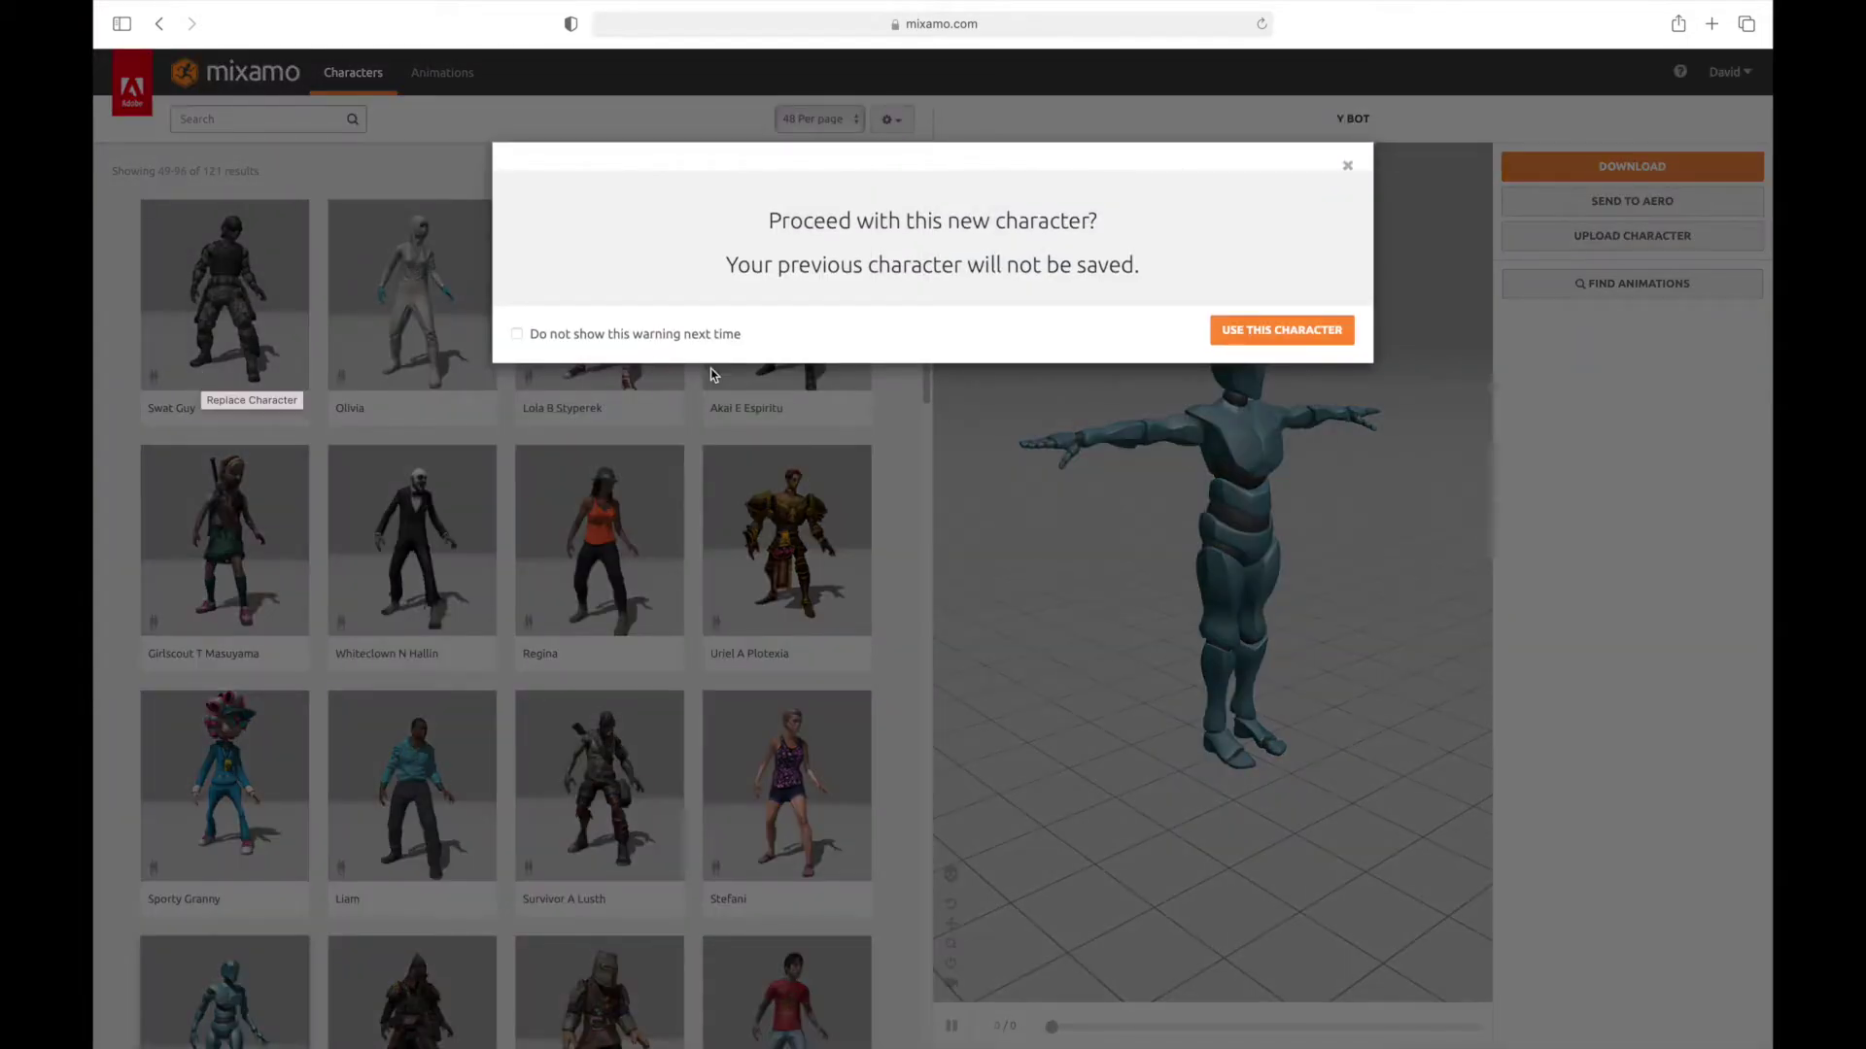
pyautogui.click(1264, 332)
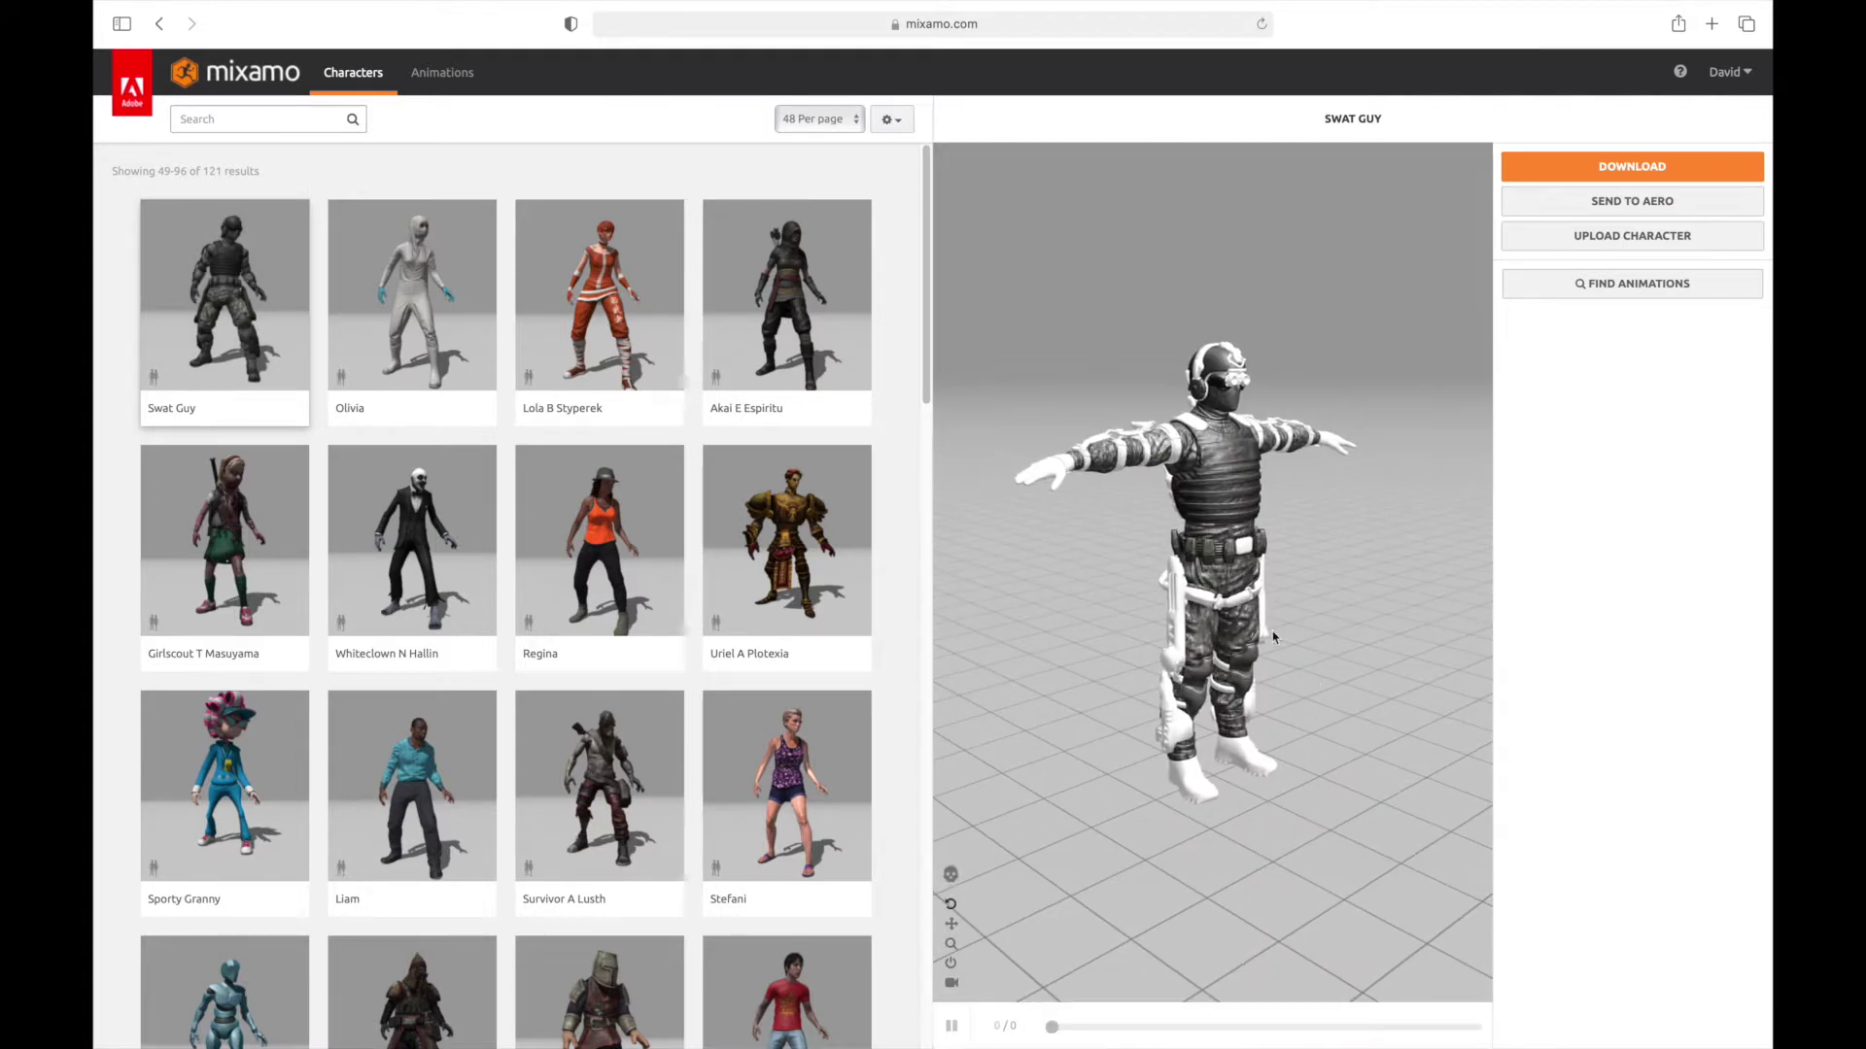
pyautogui.moveTo(1349, 732)
pyautogui.mouseDown()
pyautogui.moveTo(1379, 734)
pyautogui.moveTo(1333, 736)
pyautogui.mouseUp()
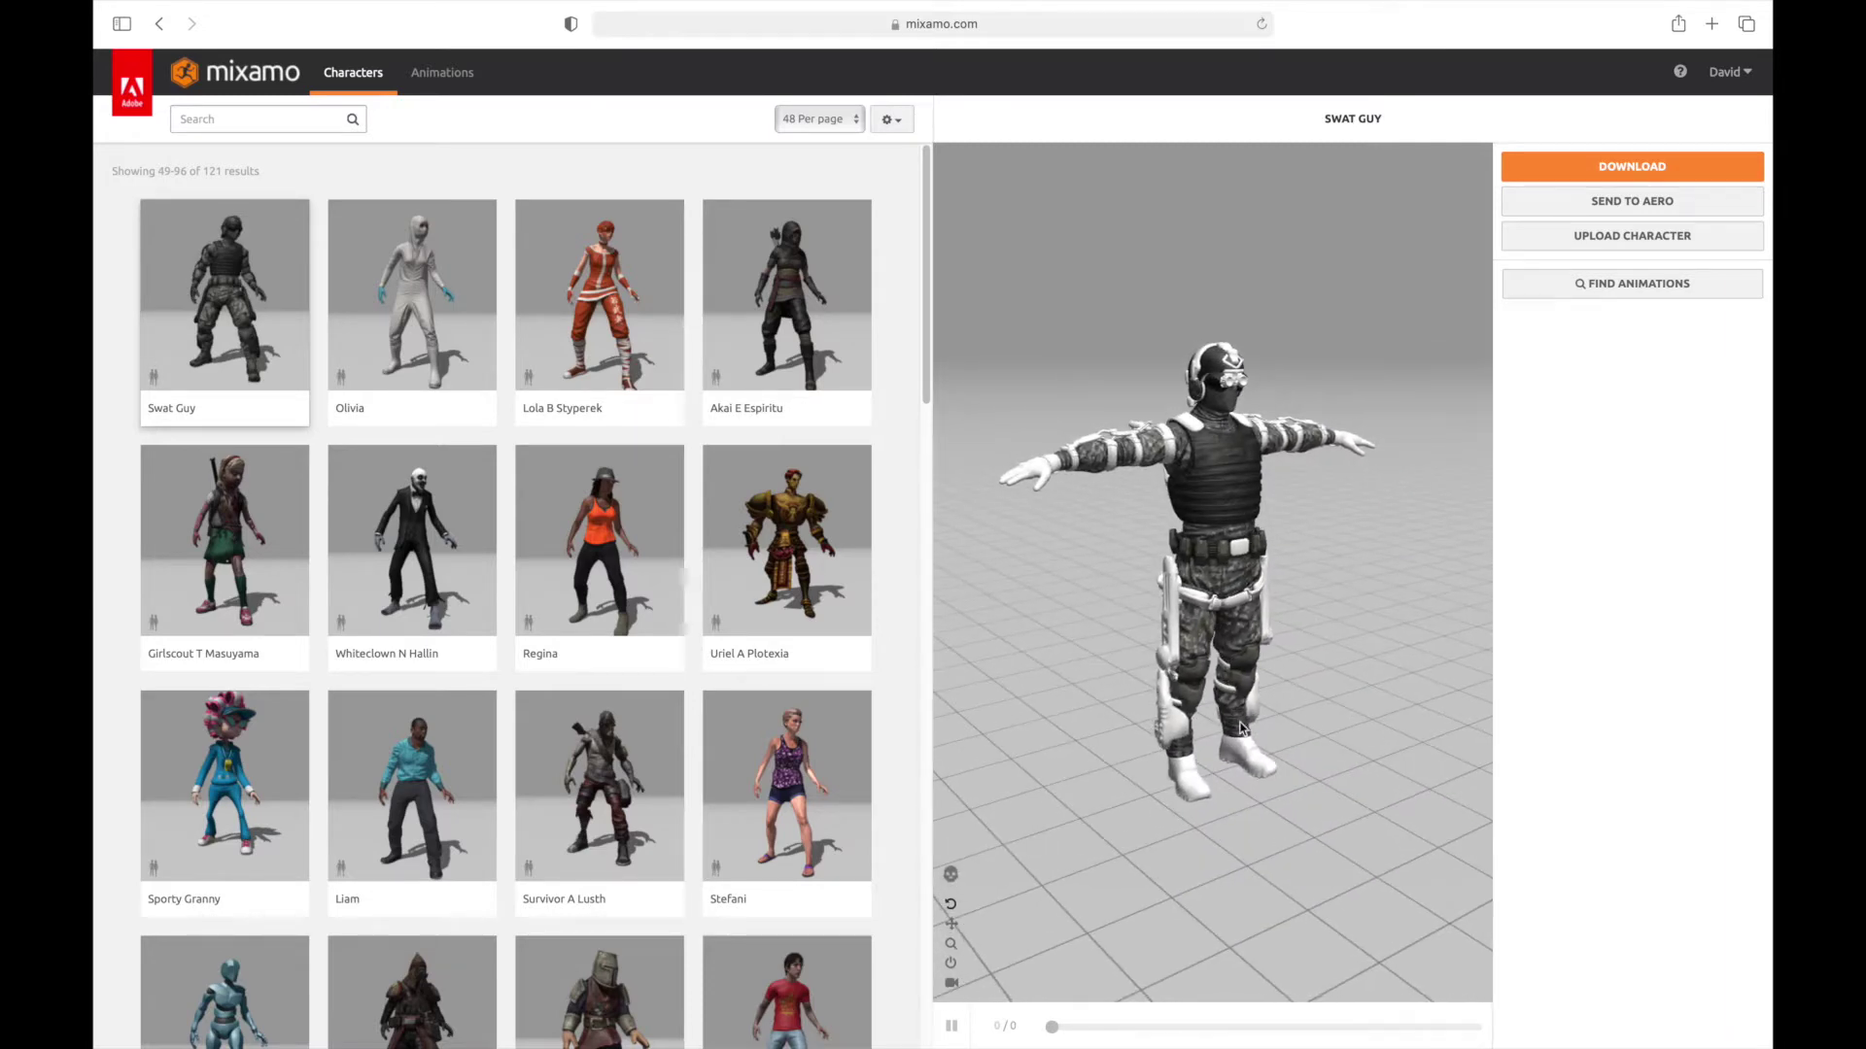
pyautogui.moveTo(1304, 742); pyautogui.dragTo(1395, 645)
pyautogui.moveTo(1174, 605); pyautogui.dragTo(1088, 465)
pyautogui.moveTo(1152, 533); pyautogui.dragTo(1121, 474)
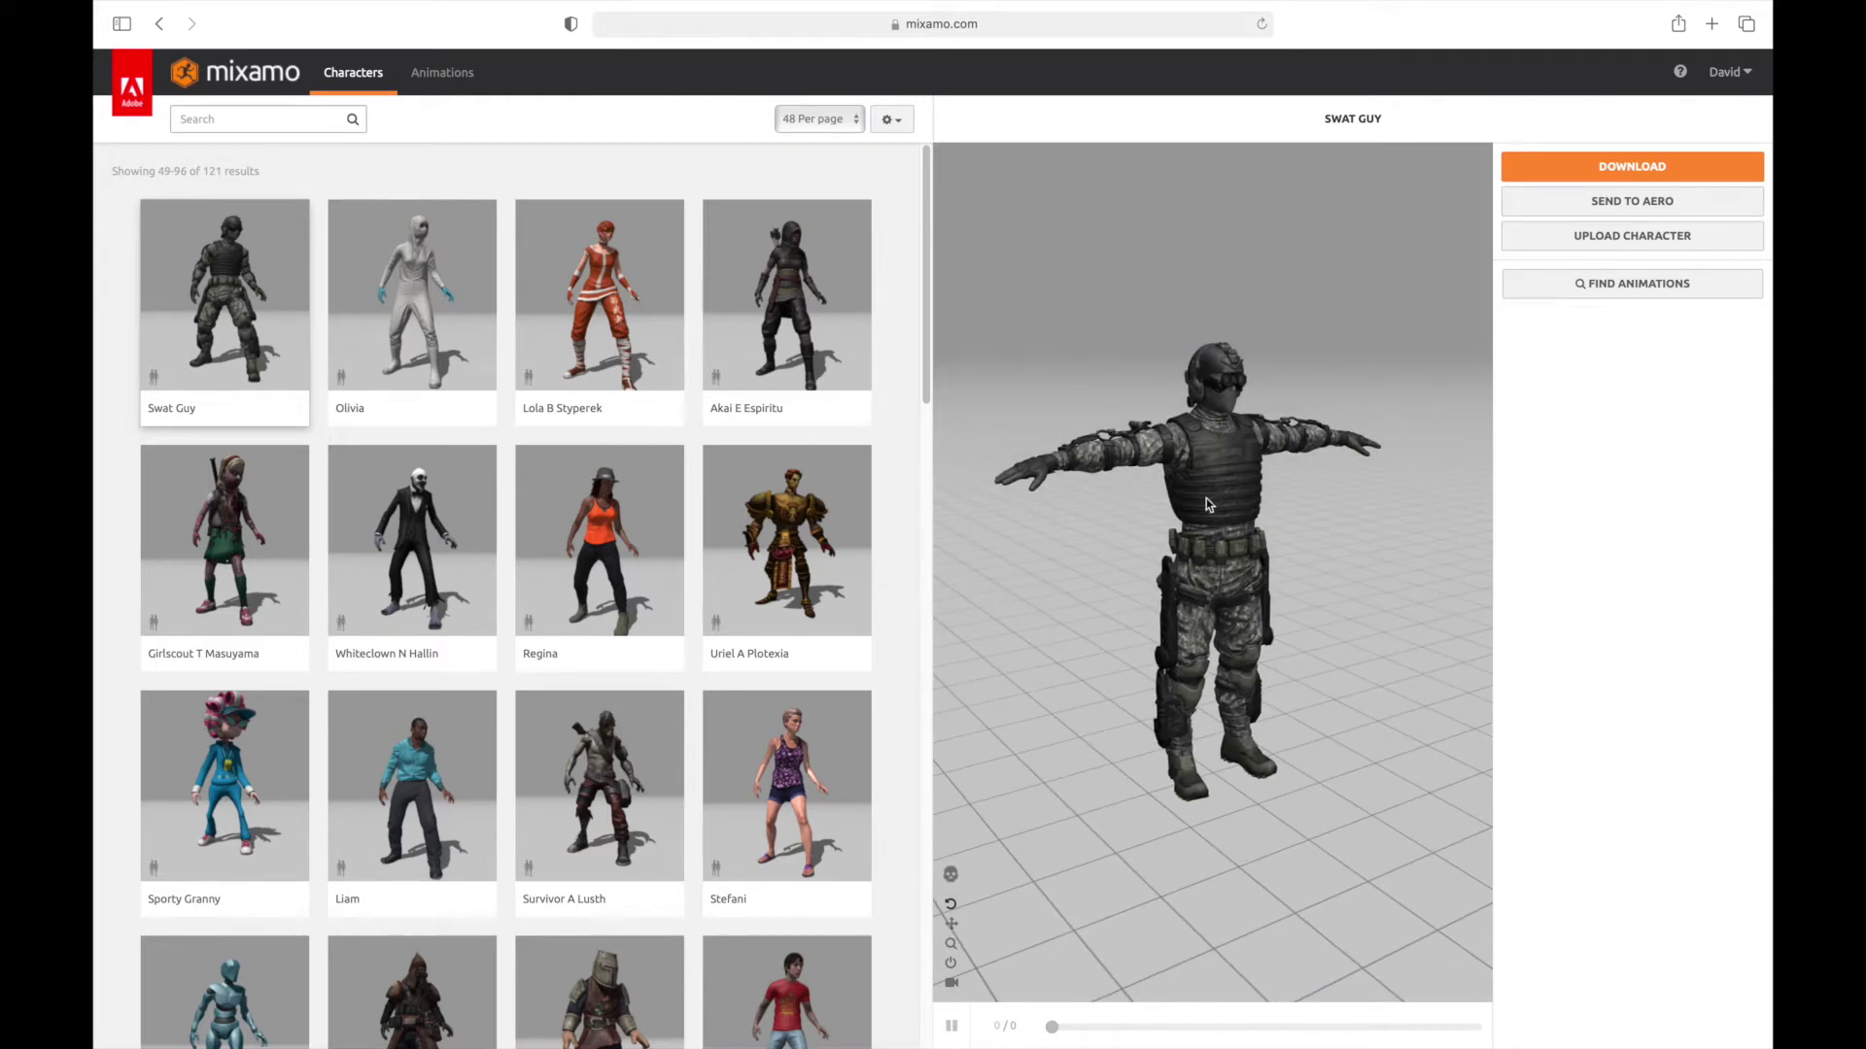
pyautogui.moveTo(1351, 704); pyautogui.dragTo(1301, 562)
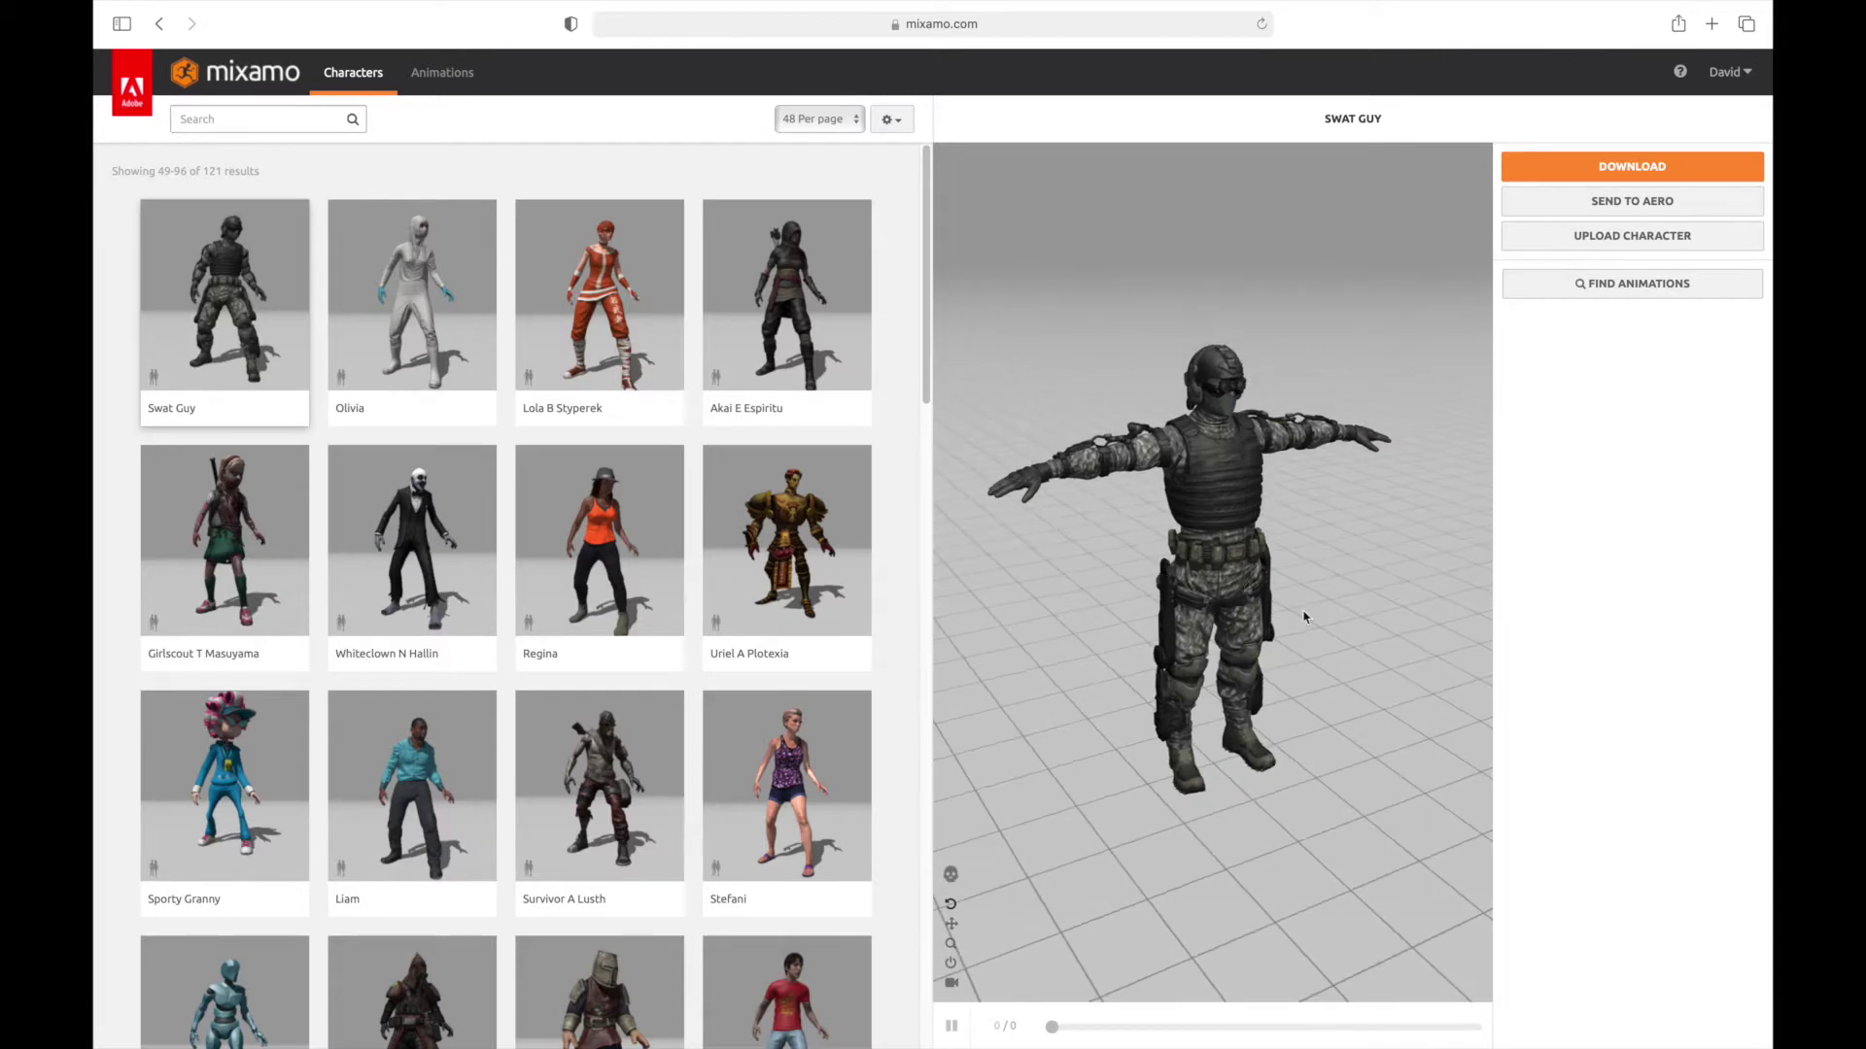
pyautogui.moveTo(1344, 612)
pyautogui.mouseDown()
pyautogui.moveTo(1066, 587)
pyautogui.moveTo(1344, 592)
pyautogui.moveTo(1346, 607)
pyautogui.mouseUp()
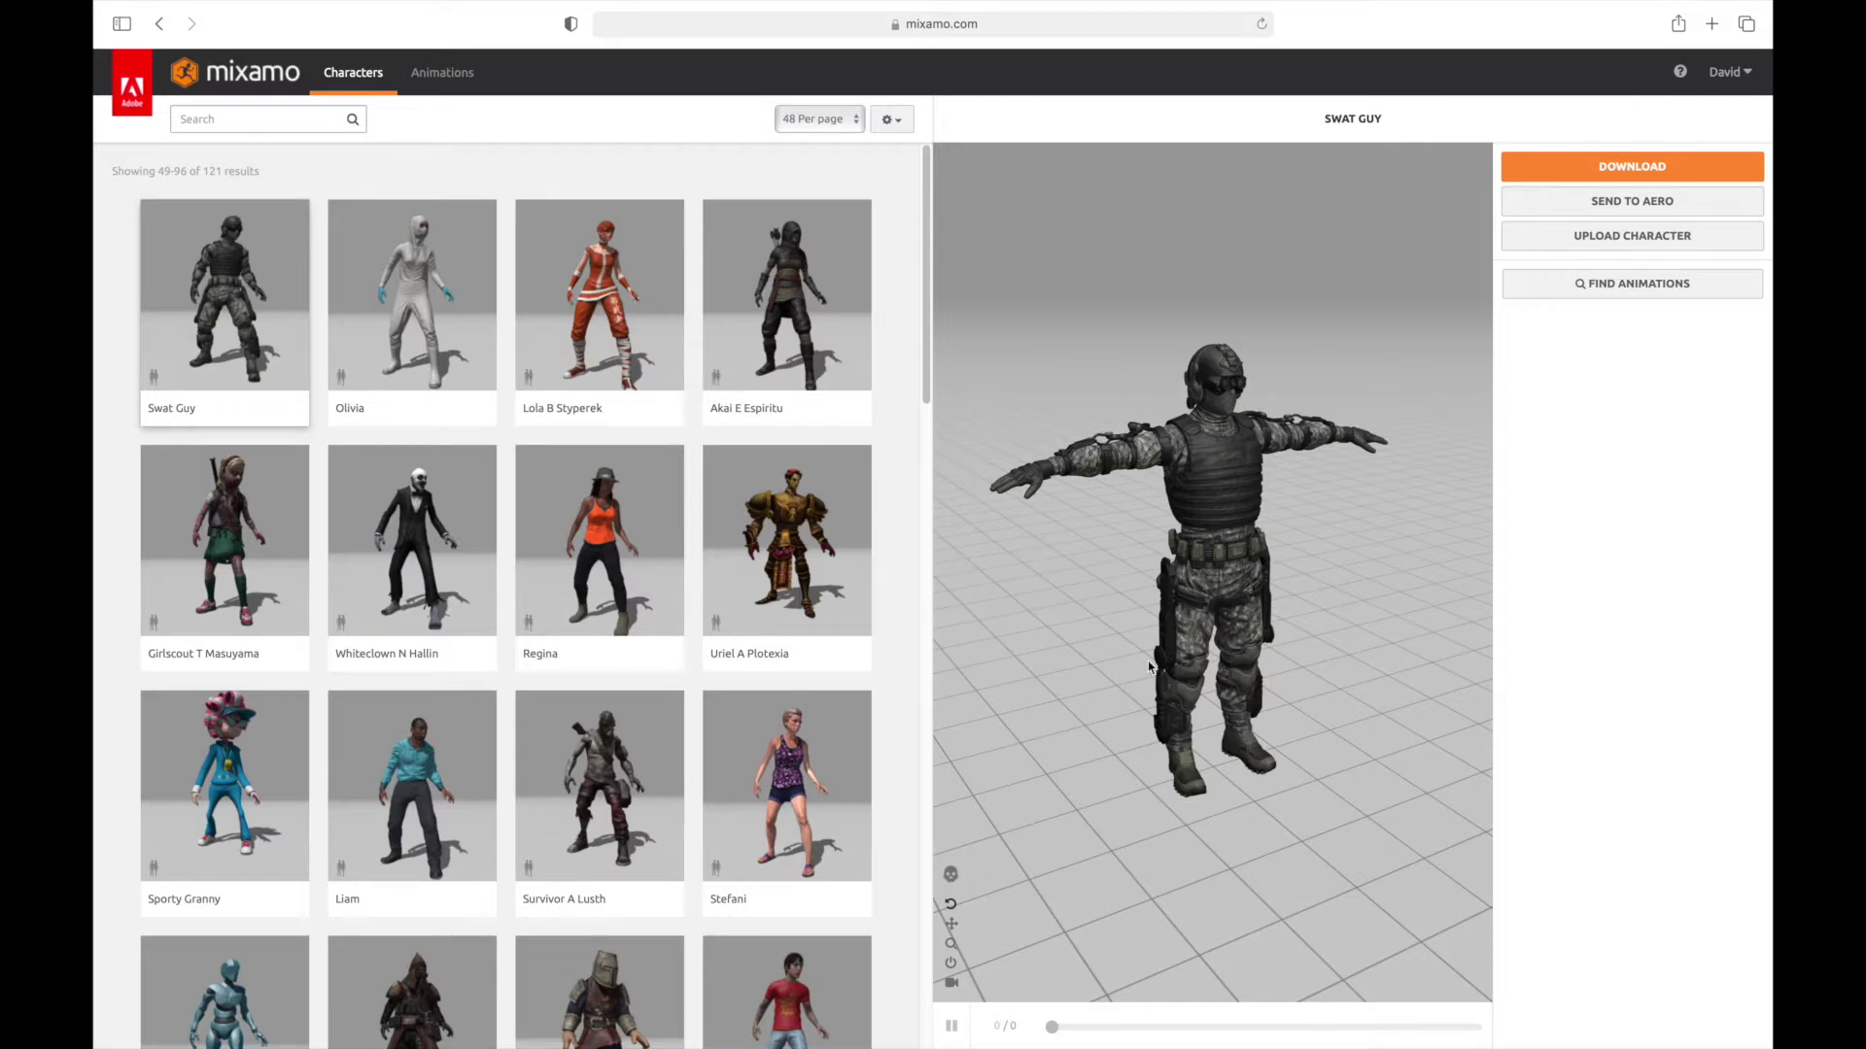
# Step: Open the Mixamo Animations library listing clips like Defeated and Capoeira
pyautogui.scroll(-7, 549, 377)
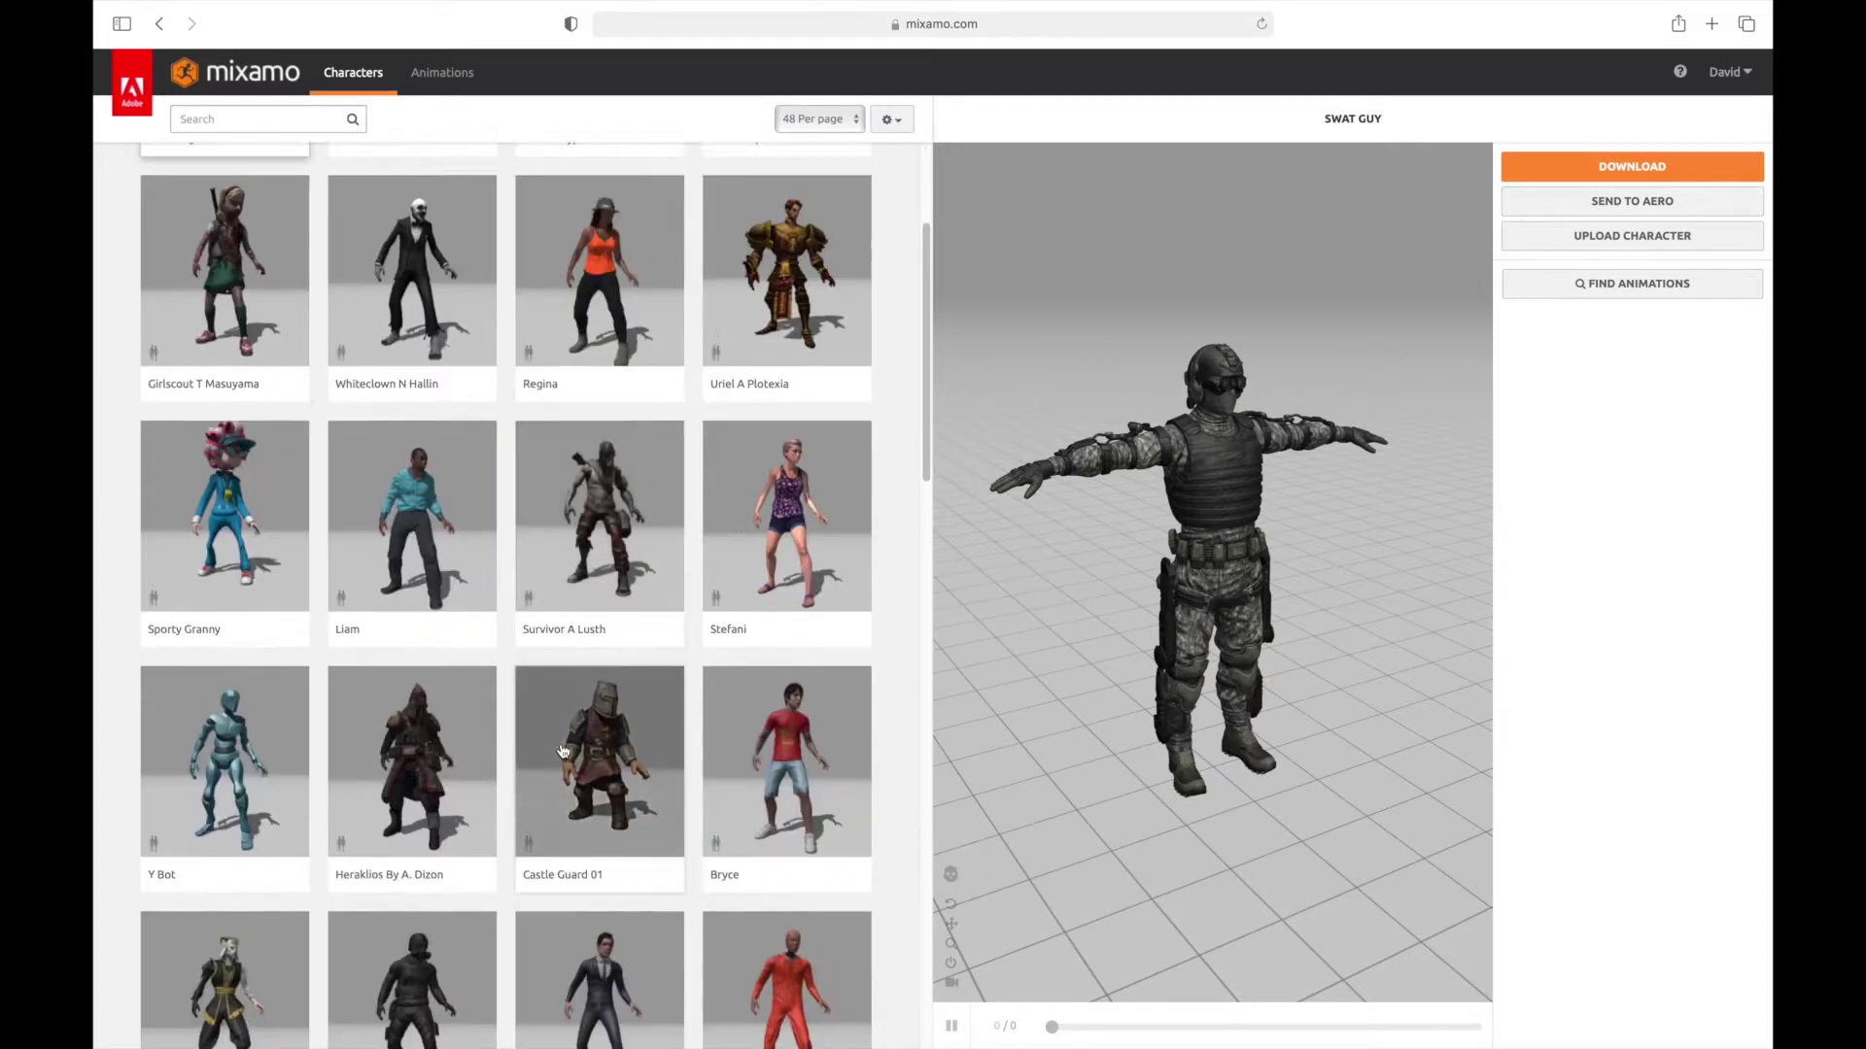
pyautogui.scroll(-20, 497, 780)
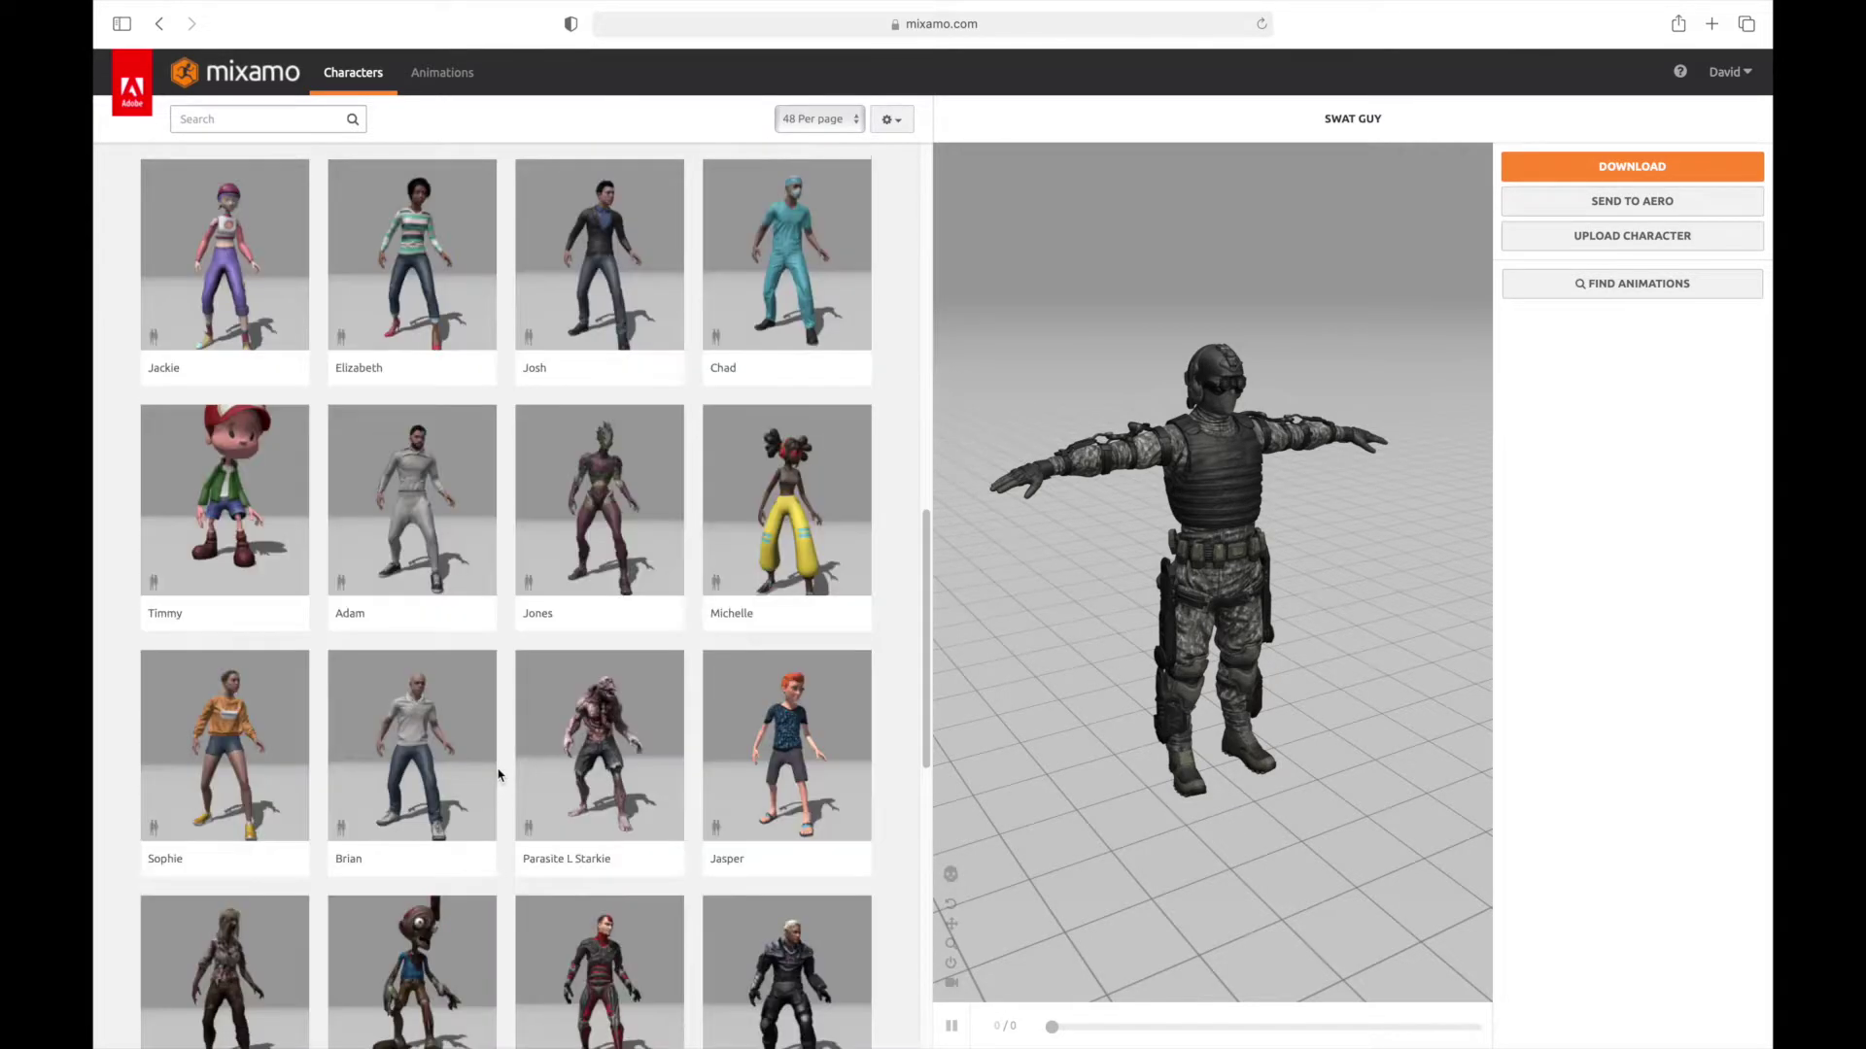
pyautogui.scroll(20, 498, 781)
pyautogui.scroll(15, 498, 780)
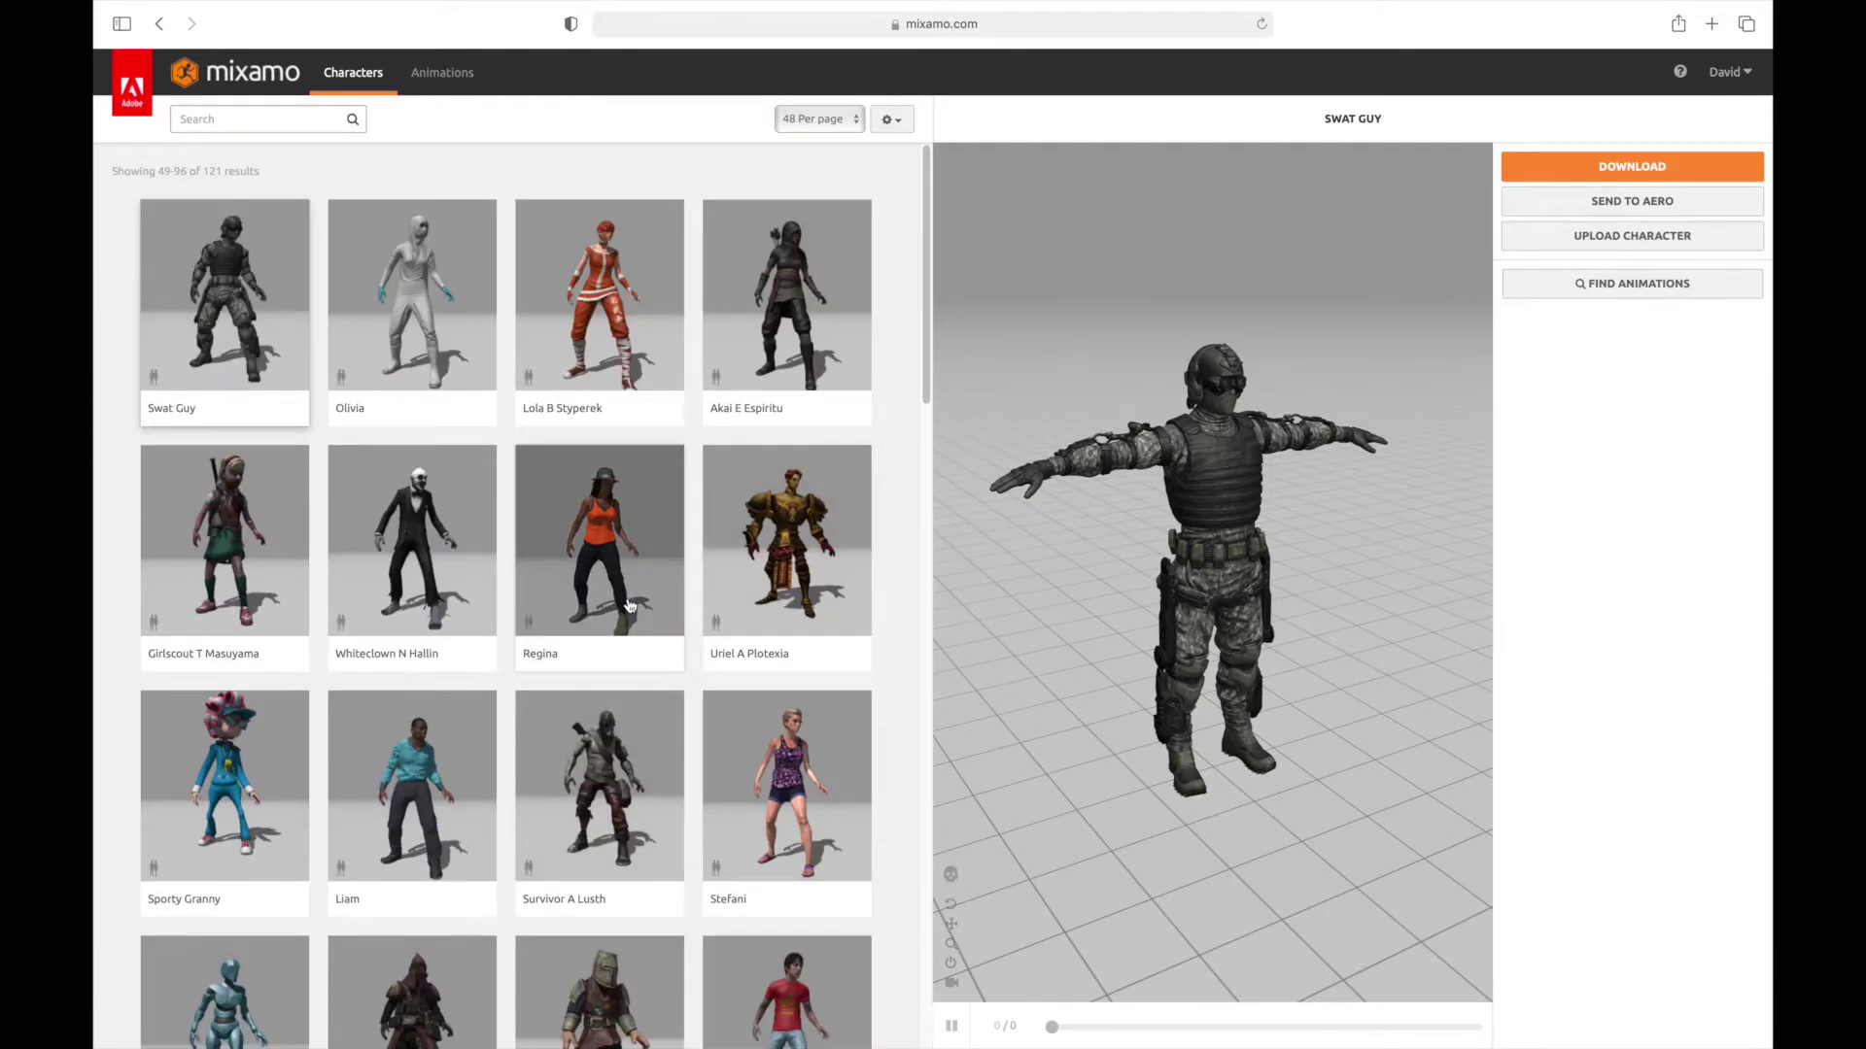
pyautogui.click(443, 75)
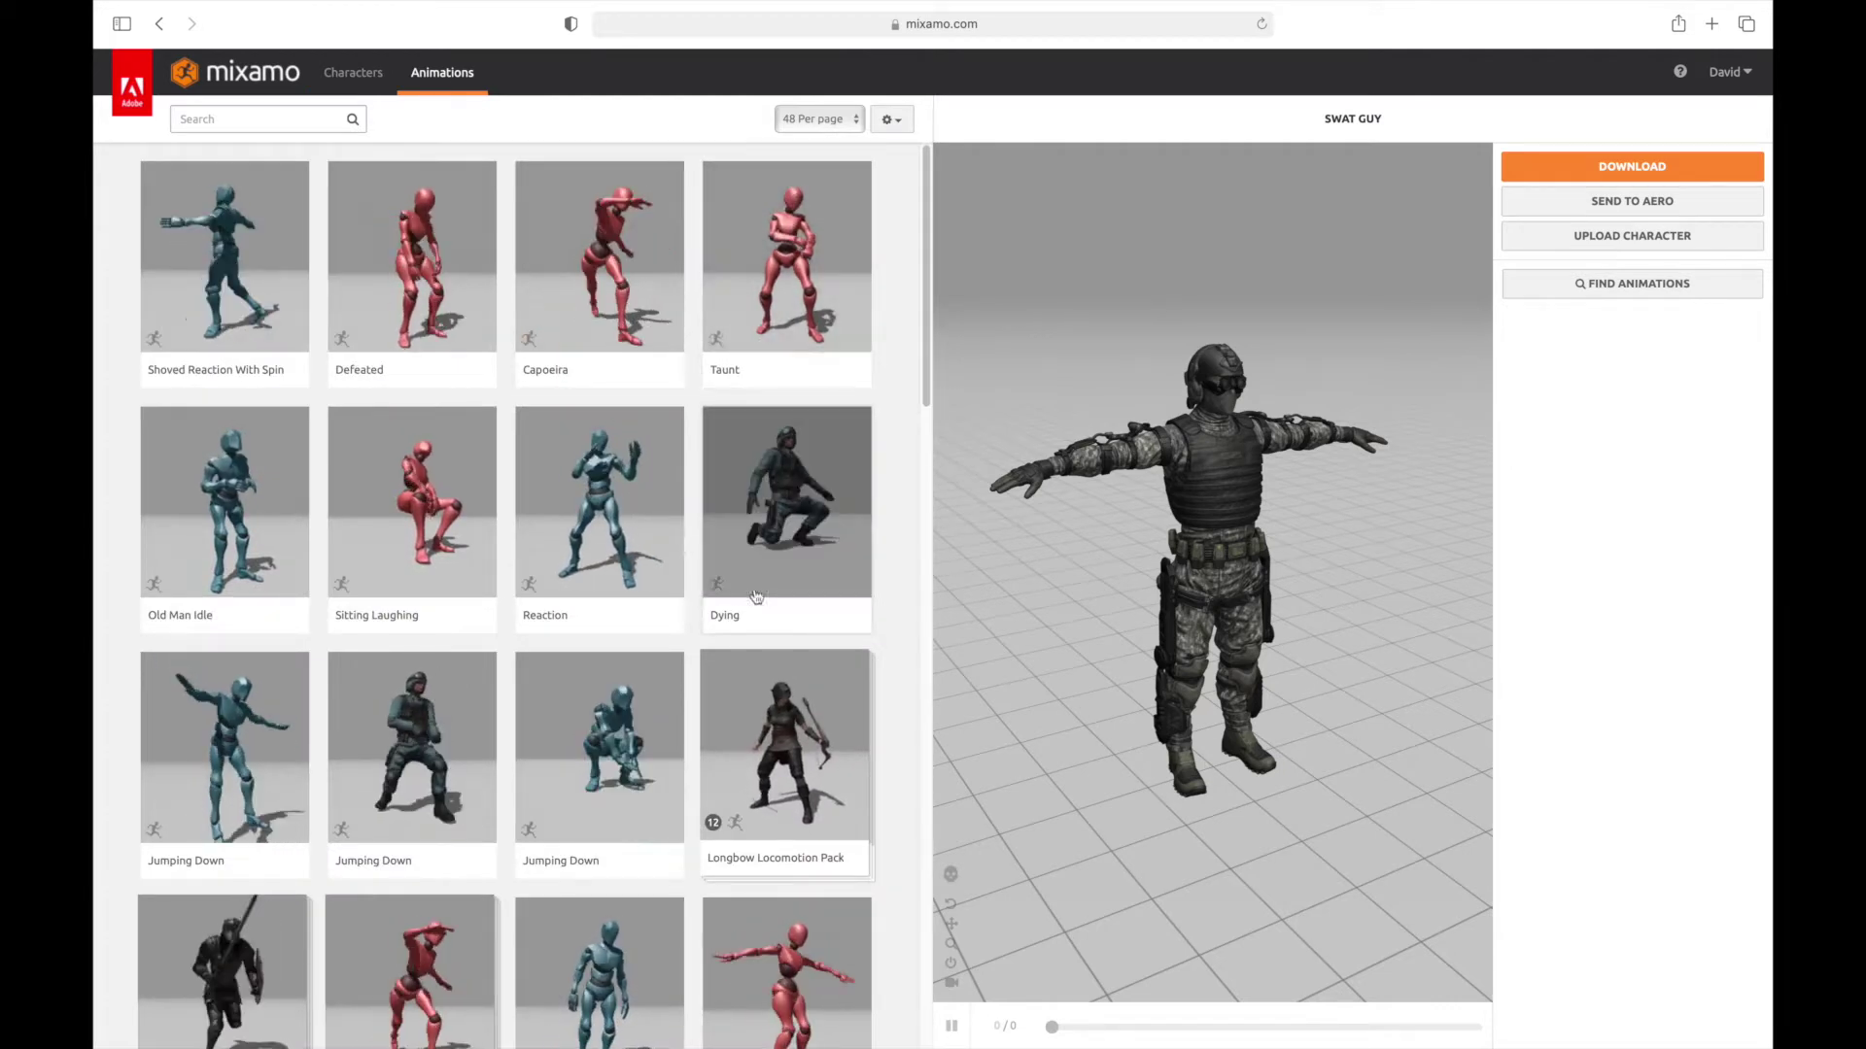
# Step: Preview Angry on Swat Guy, then apply the 45-frame Cover To Stand animation
pyautogui.scroll(-2, 760, 598)
pyautogui.scroll(-6, 760, 601)
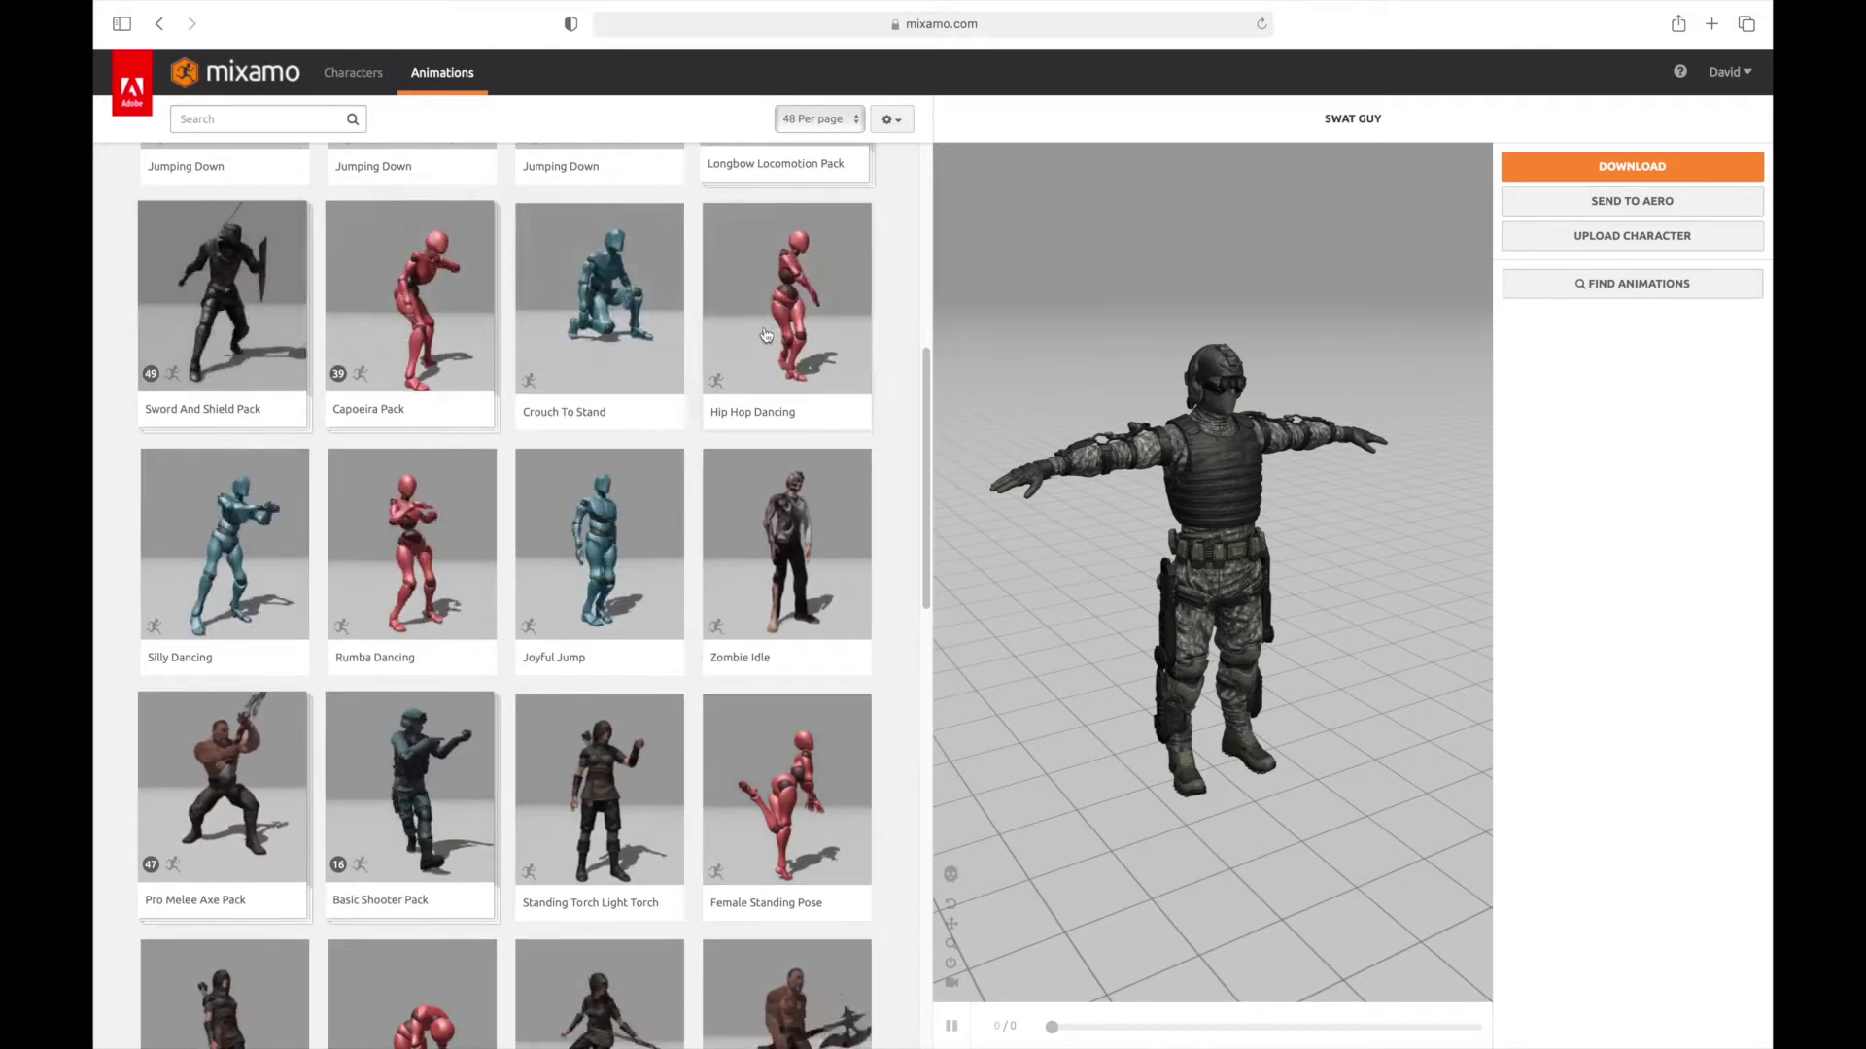
pyautogui.scroll(-5, 785, 661)
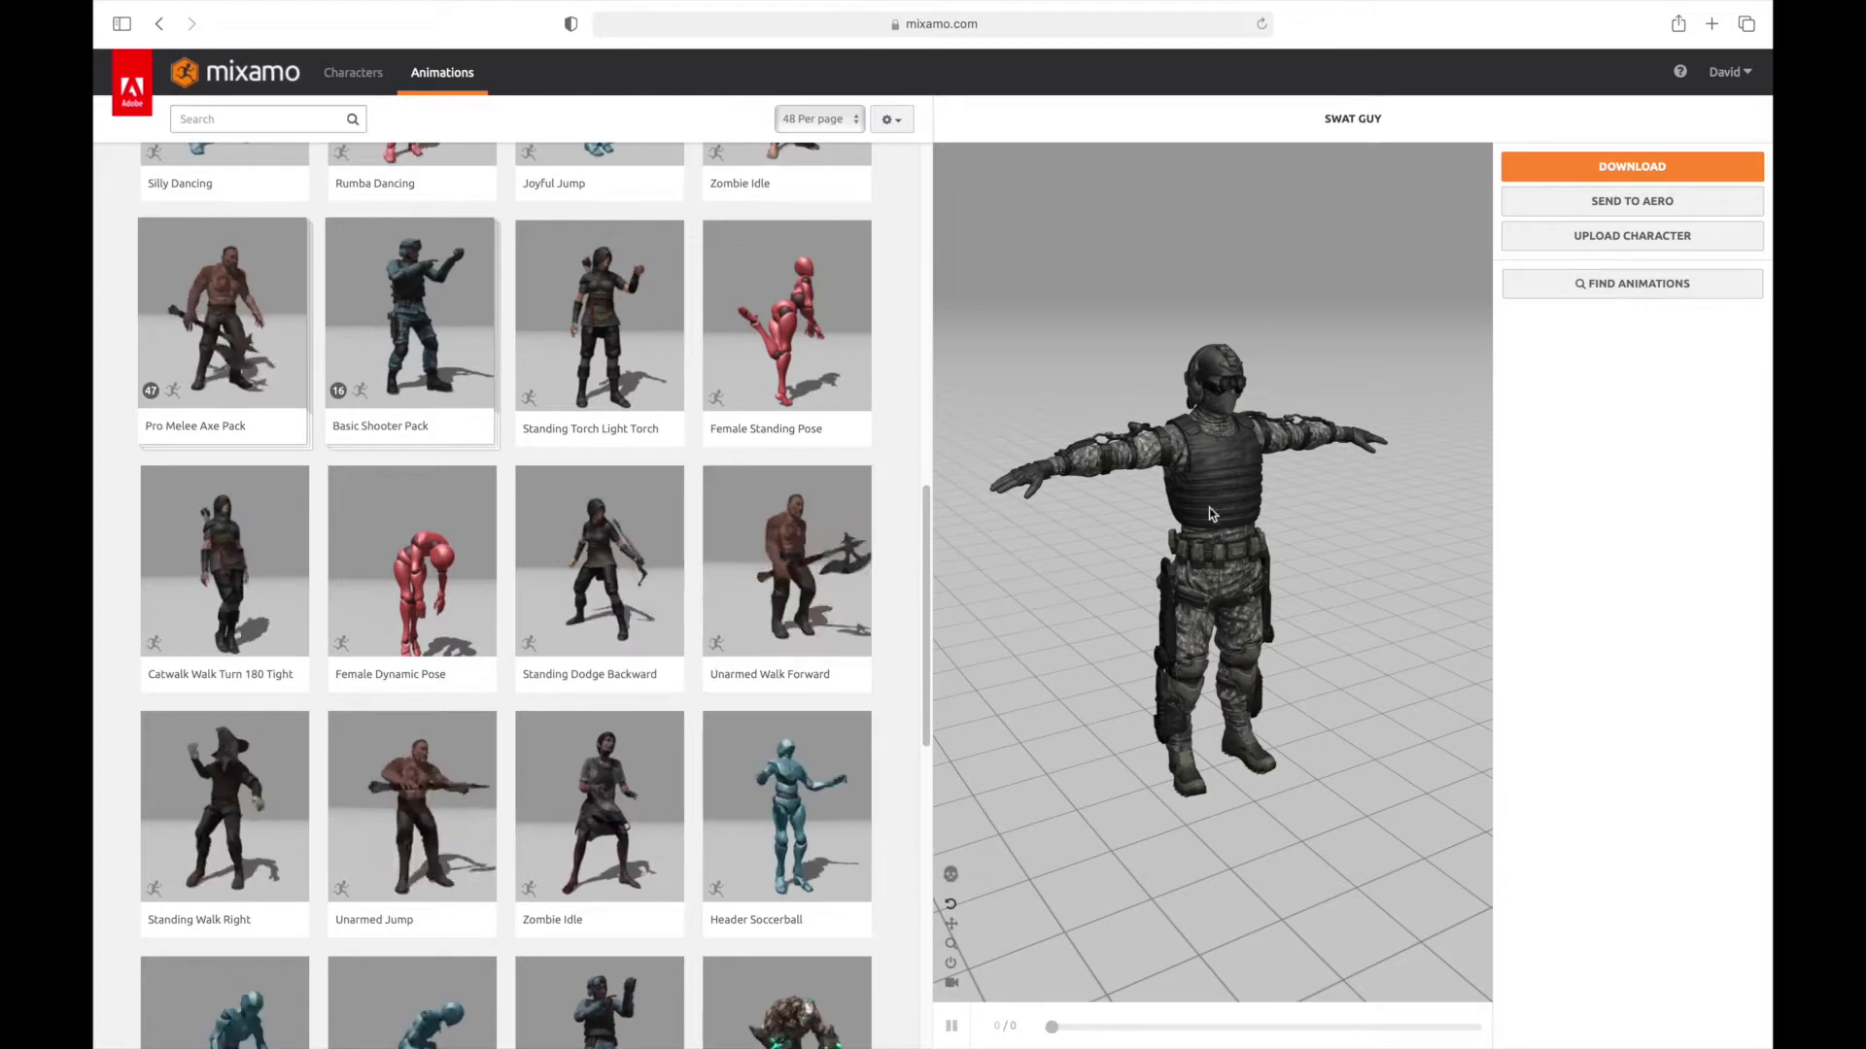
pyautogui.scroll(-4, 664, 692)
pyautogui.scroll(-7, 665, 692)
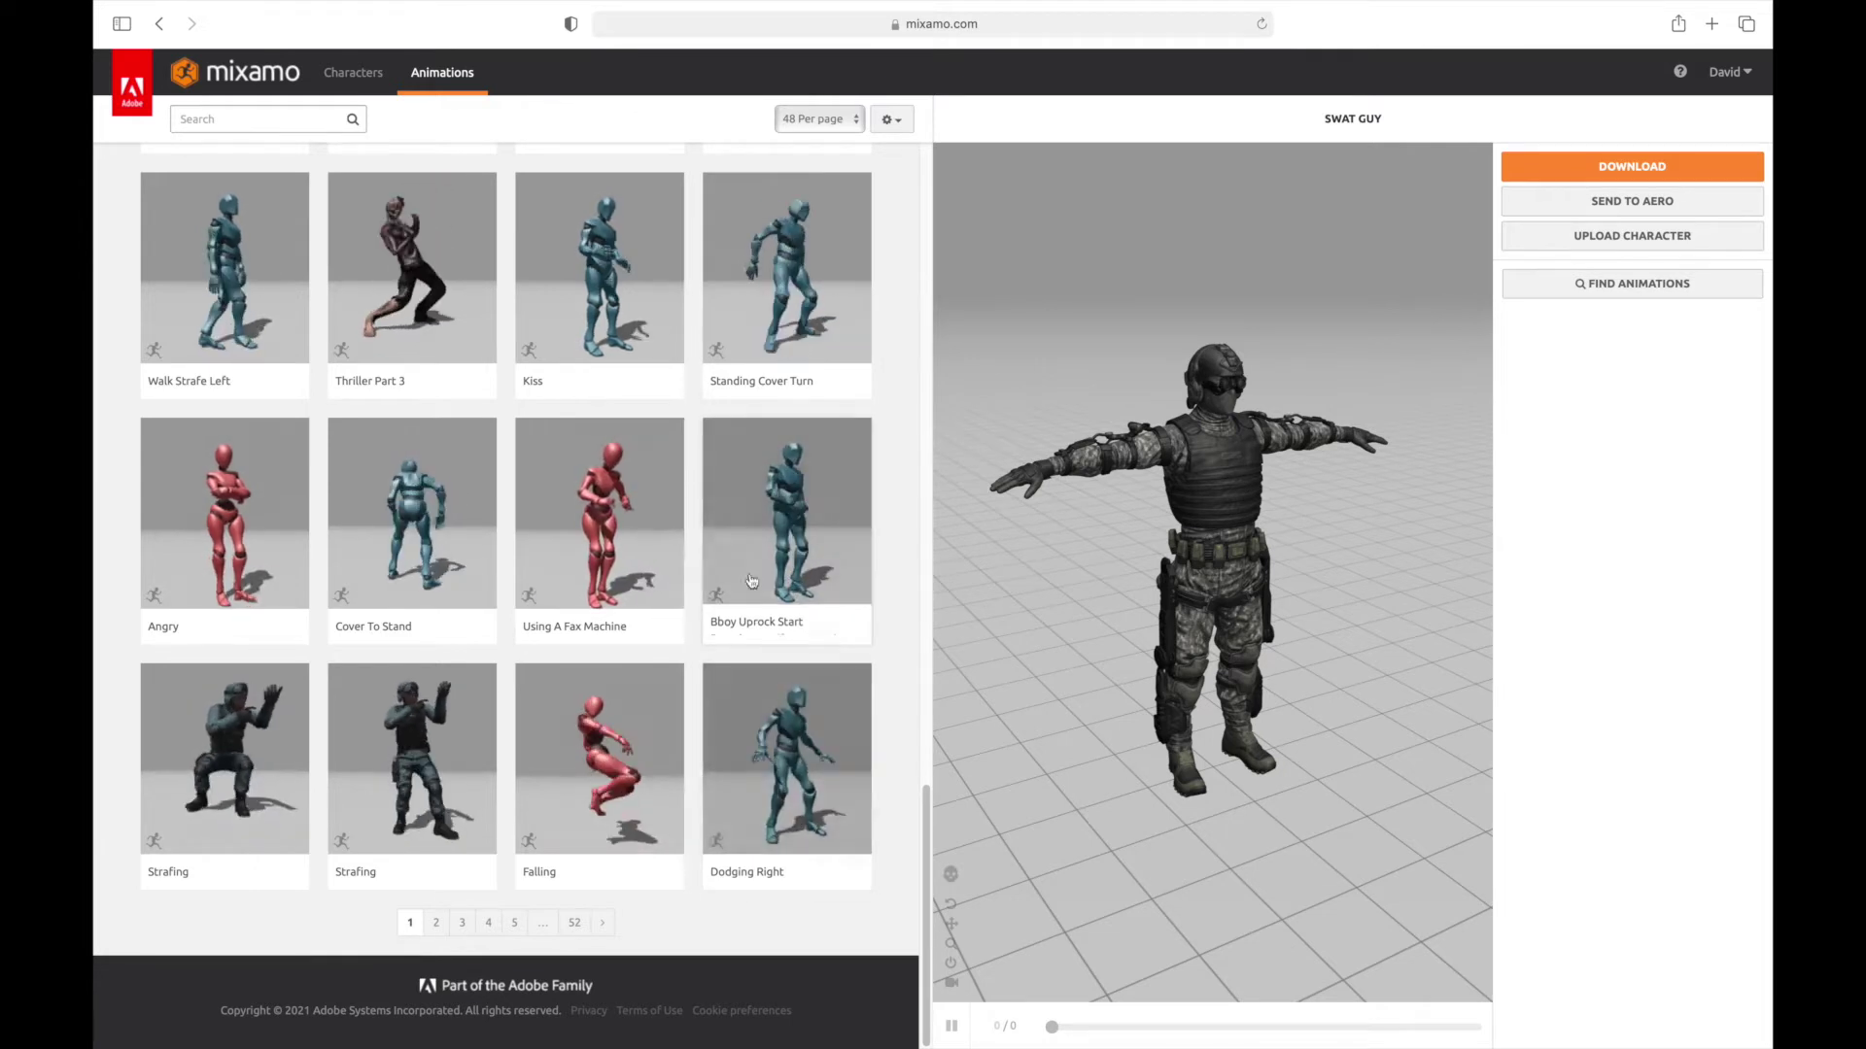
pyautogui.click(250, 517)
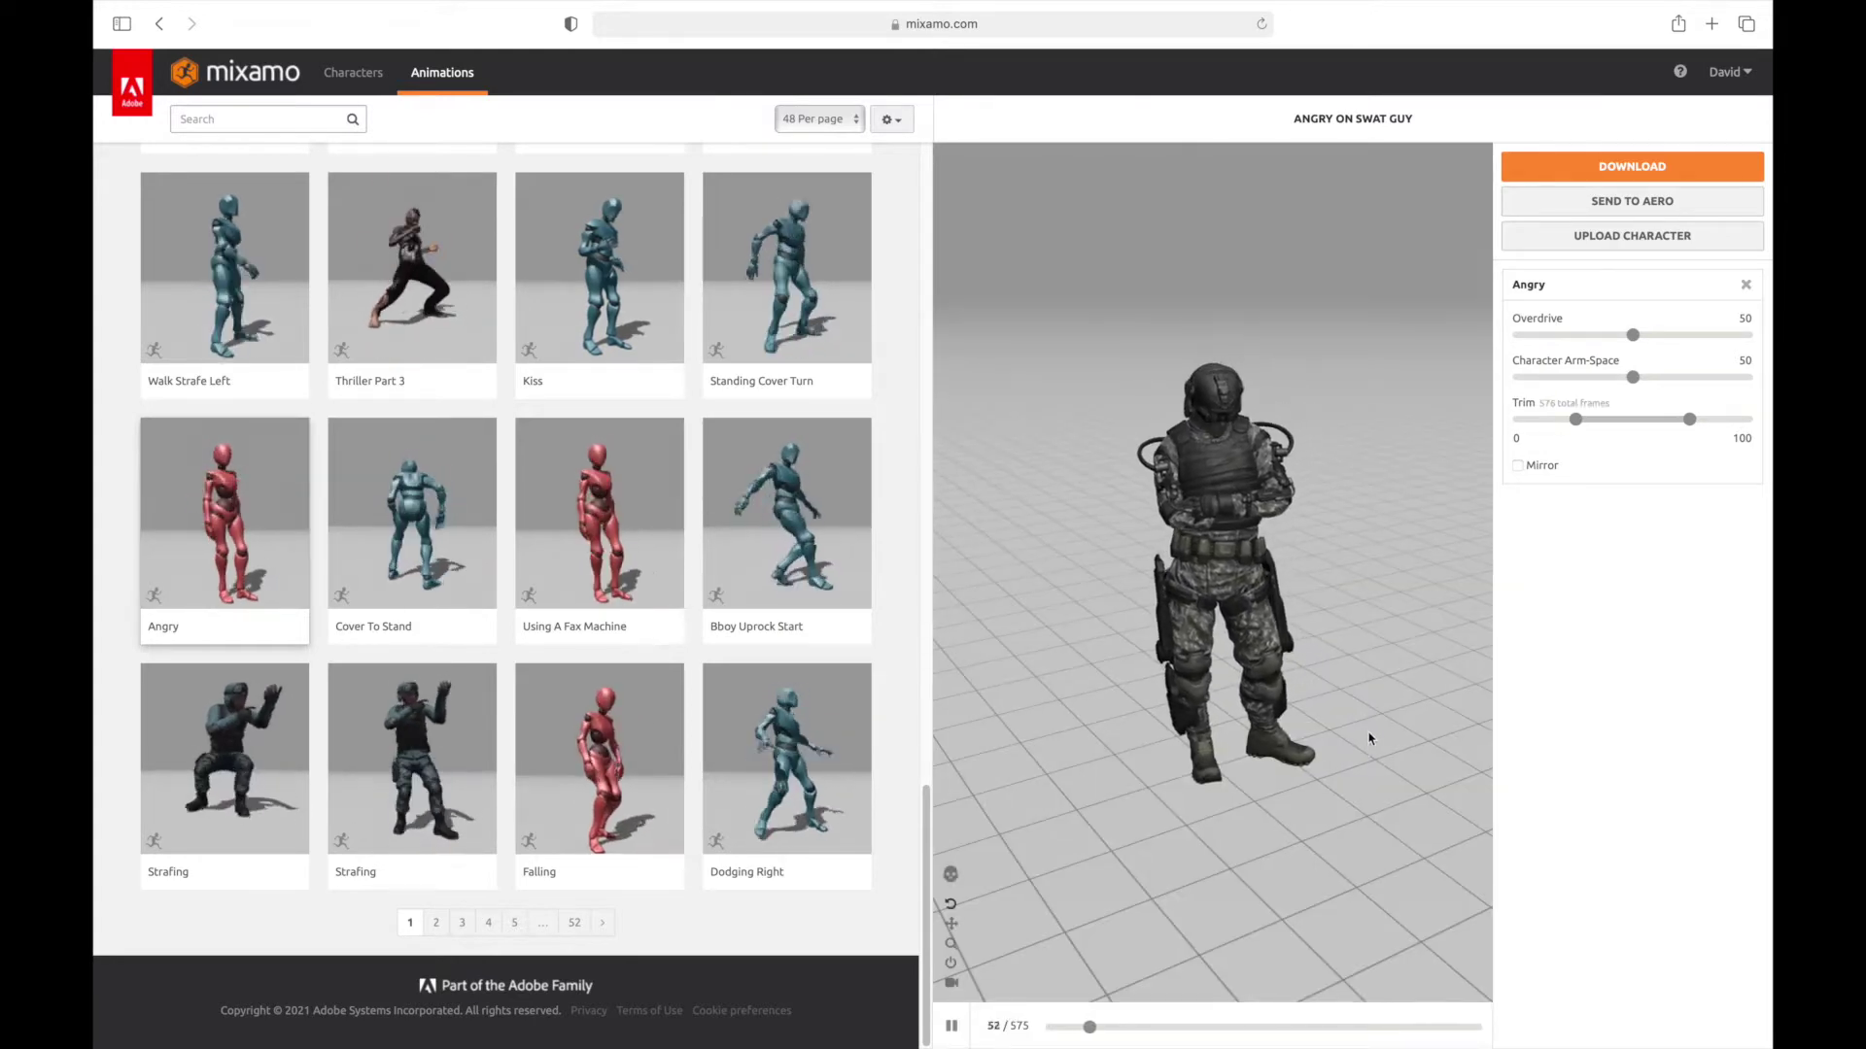
pyautogui.moveTo(1367, 734); pyautogui.dragTo(1344, 690)
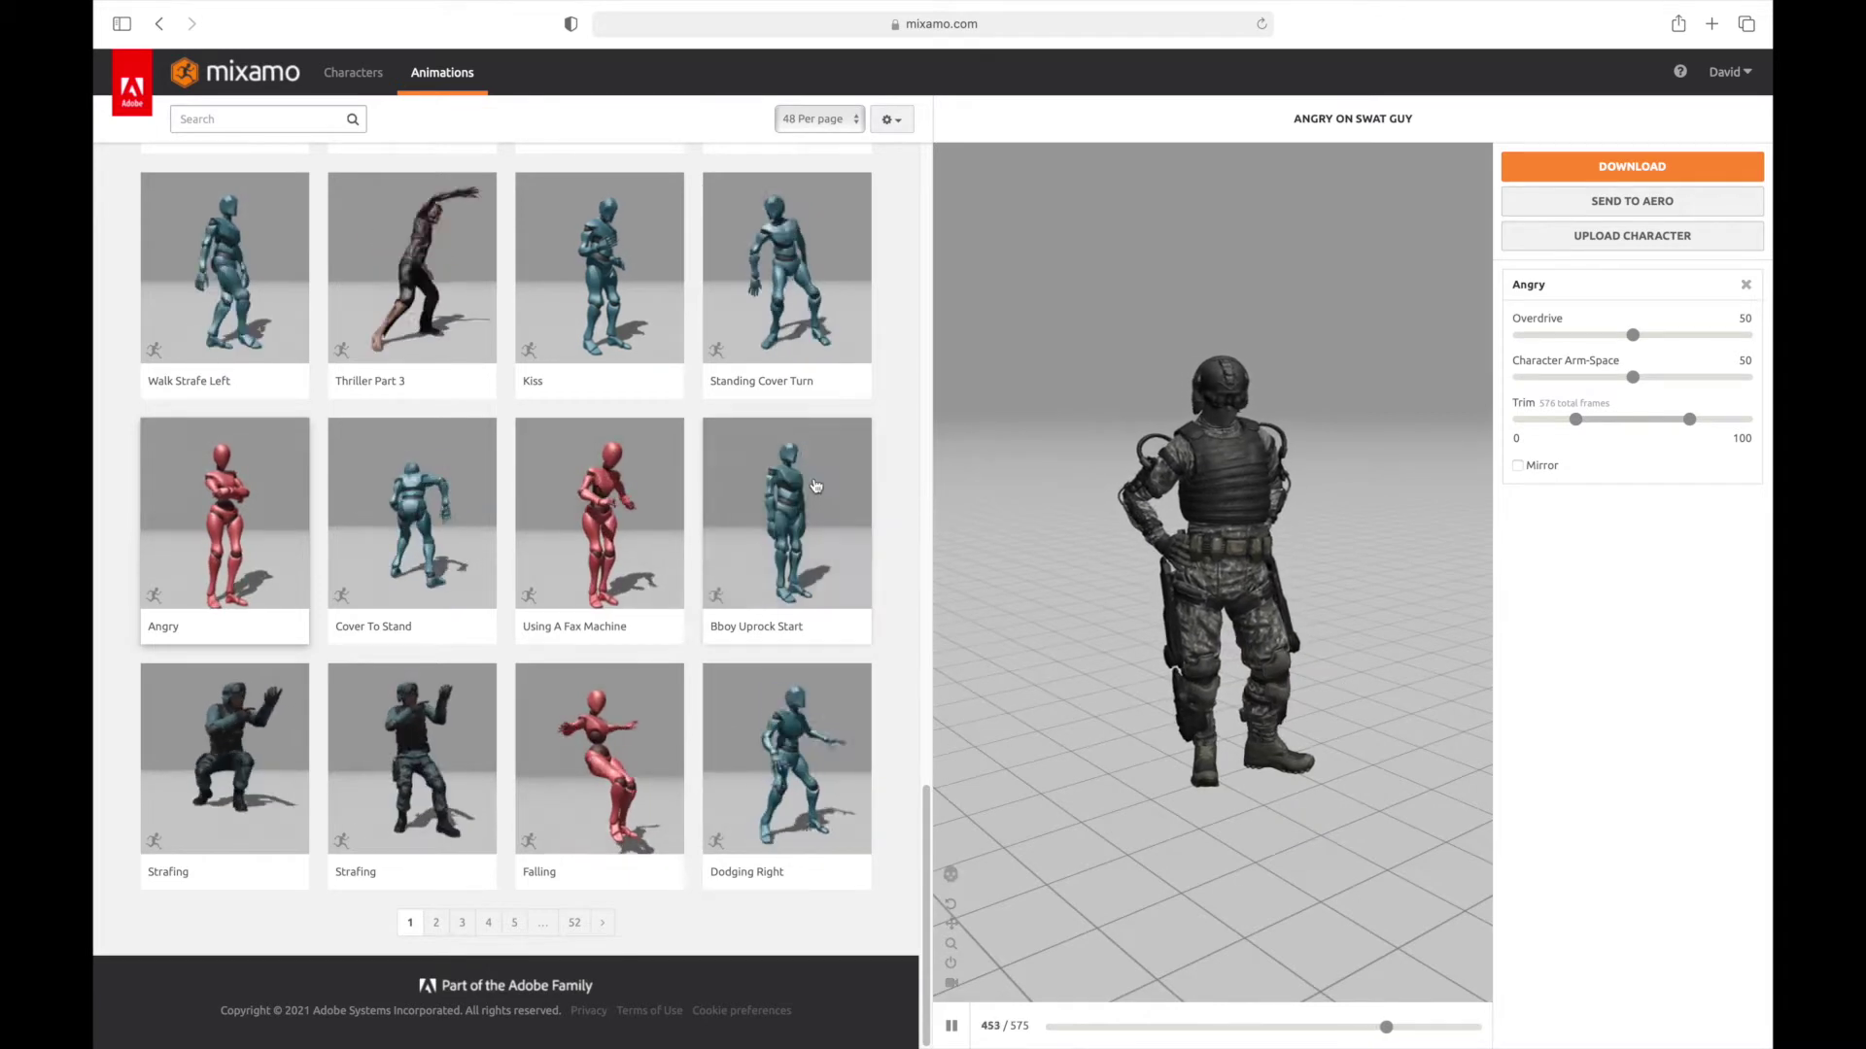
pyautogui.click(467, 463)
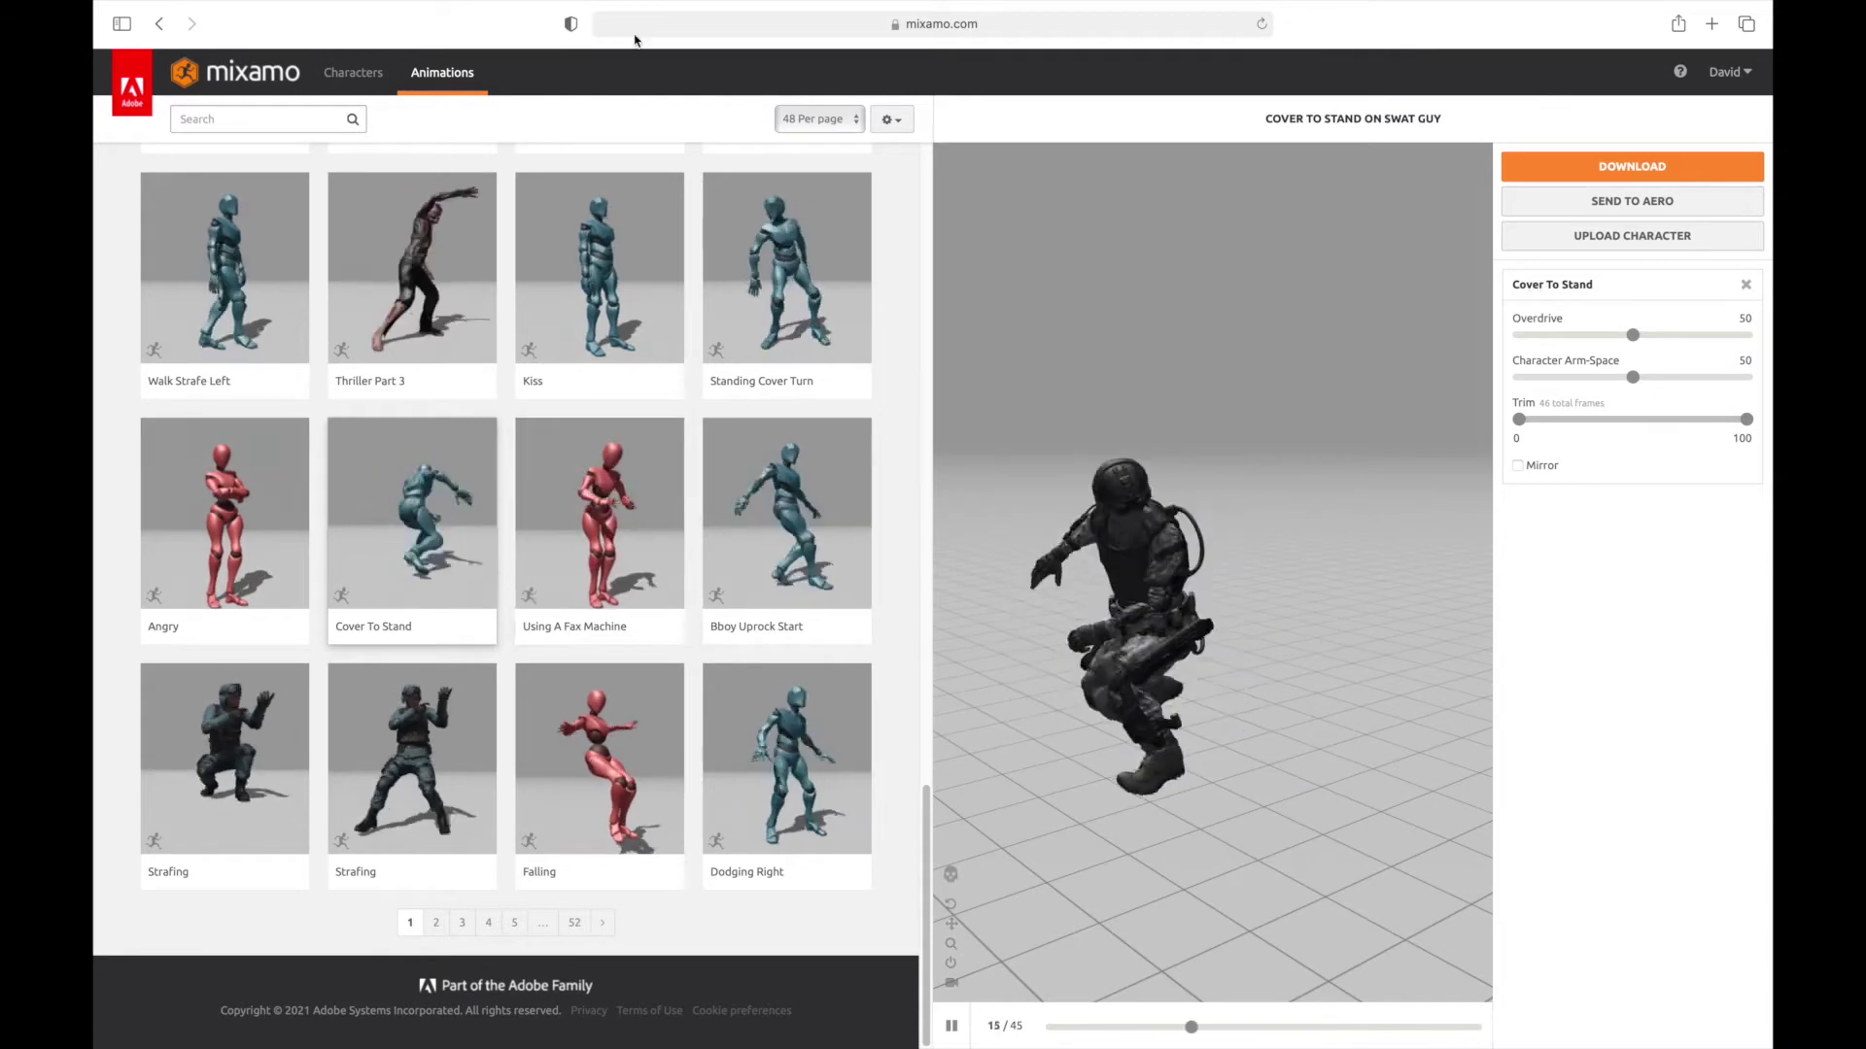
# Step: Replace Swat Guy with Vanguard By T. Choonyung, keeping the Cover To Stand animation
pyautogui.click(353, 72)
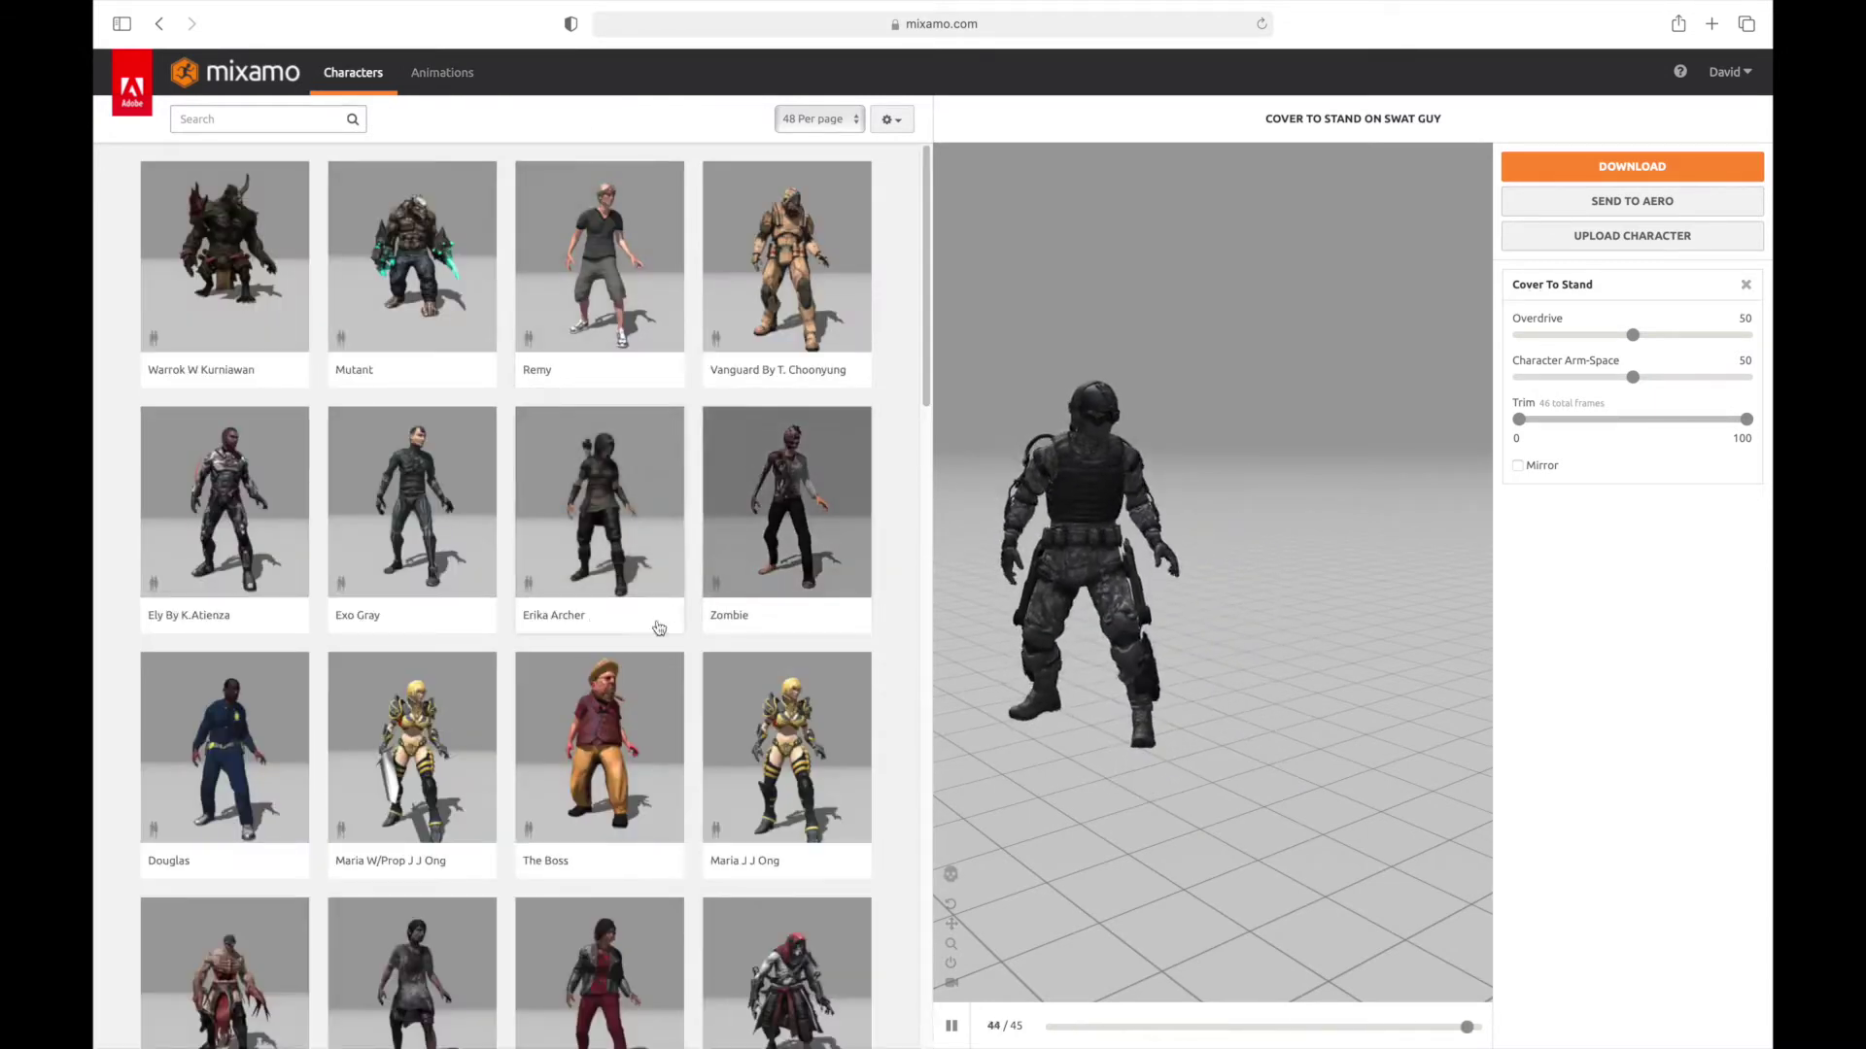
pyautogui.click(792, 286)
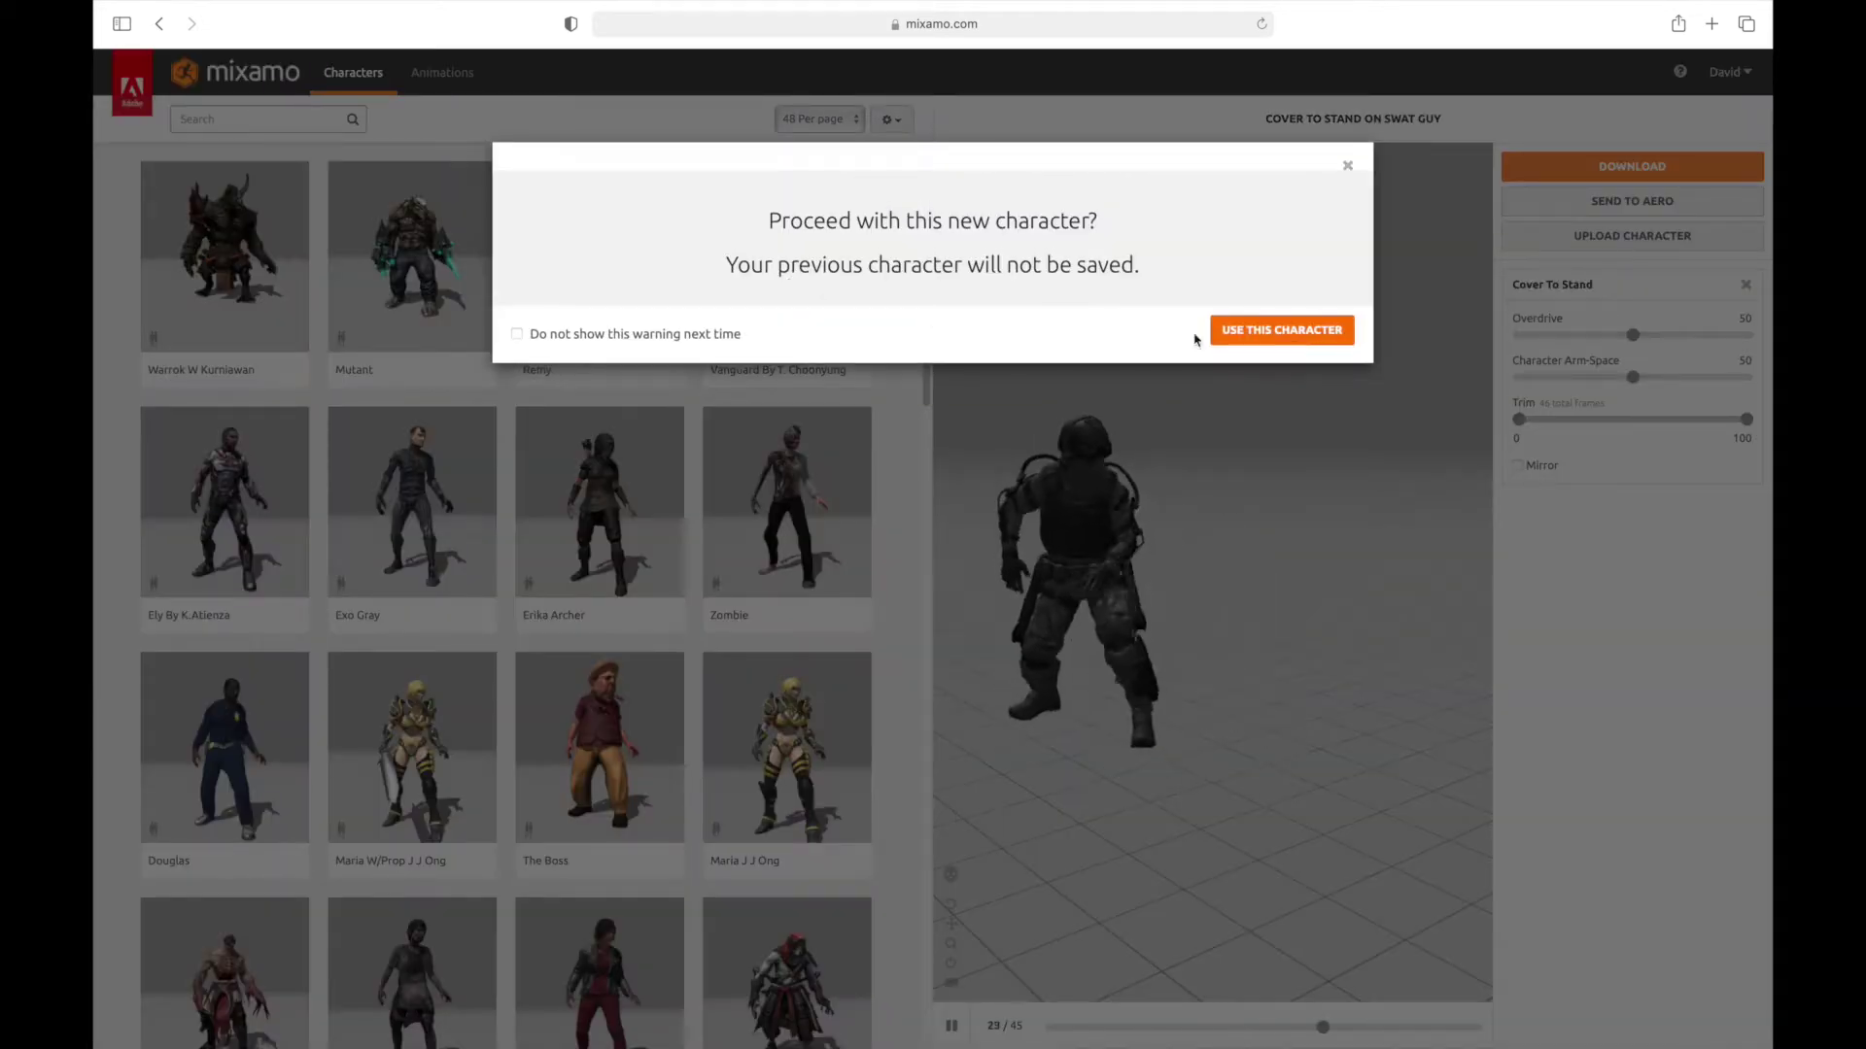
pyautogui.click(1276, 333)
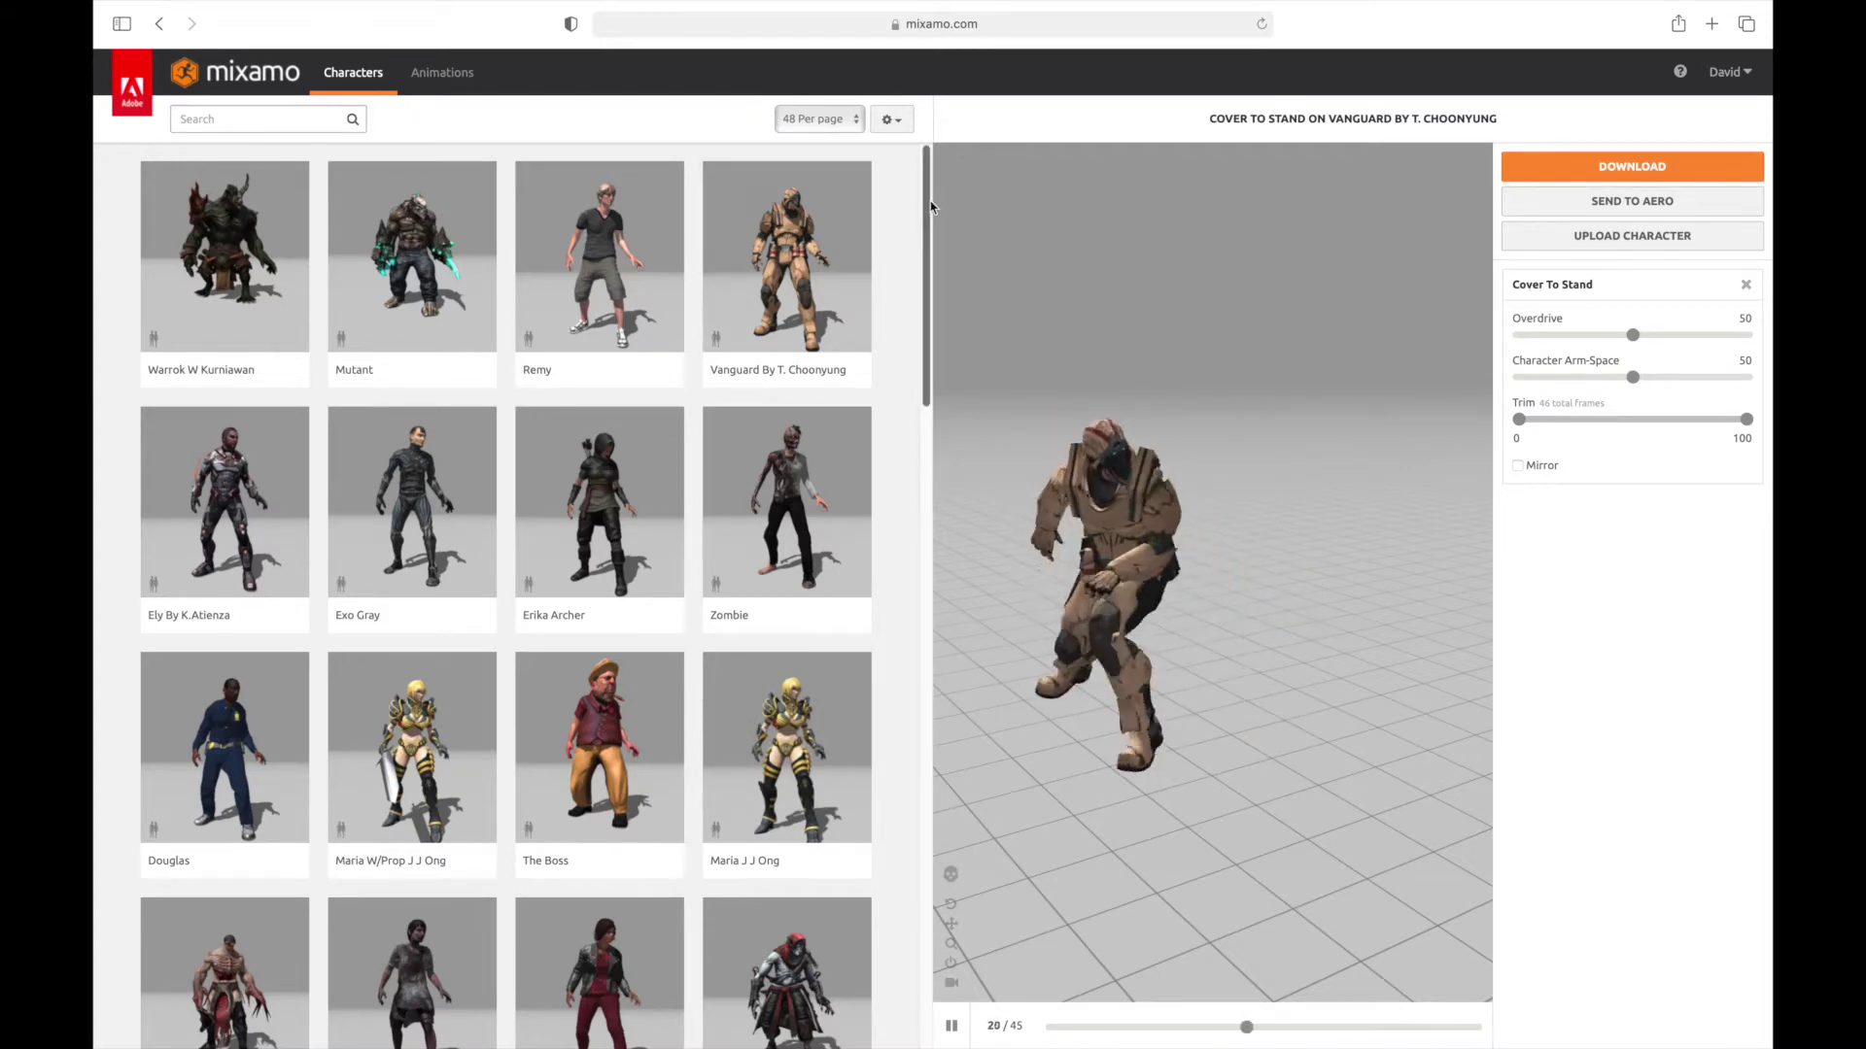
pyautogui.scroll(-20, 930, 206)
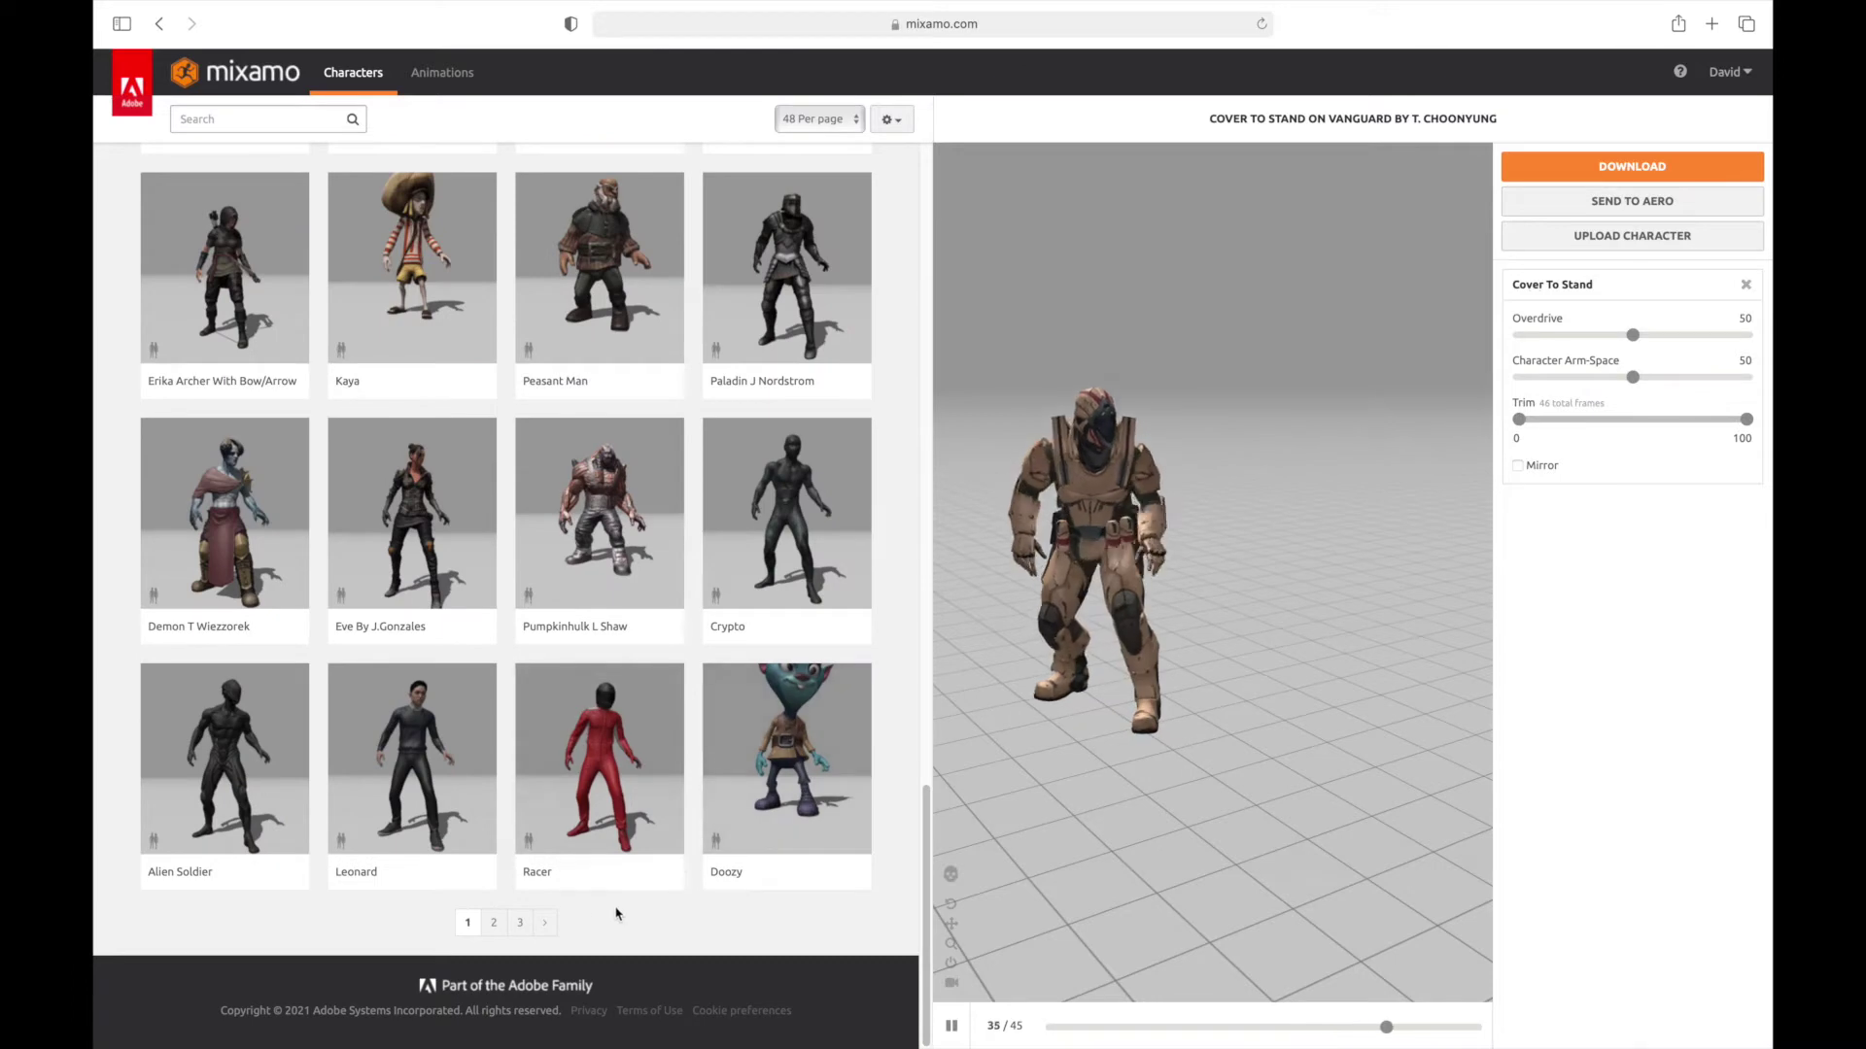
pyautogui.scroll(1, 909, 815)
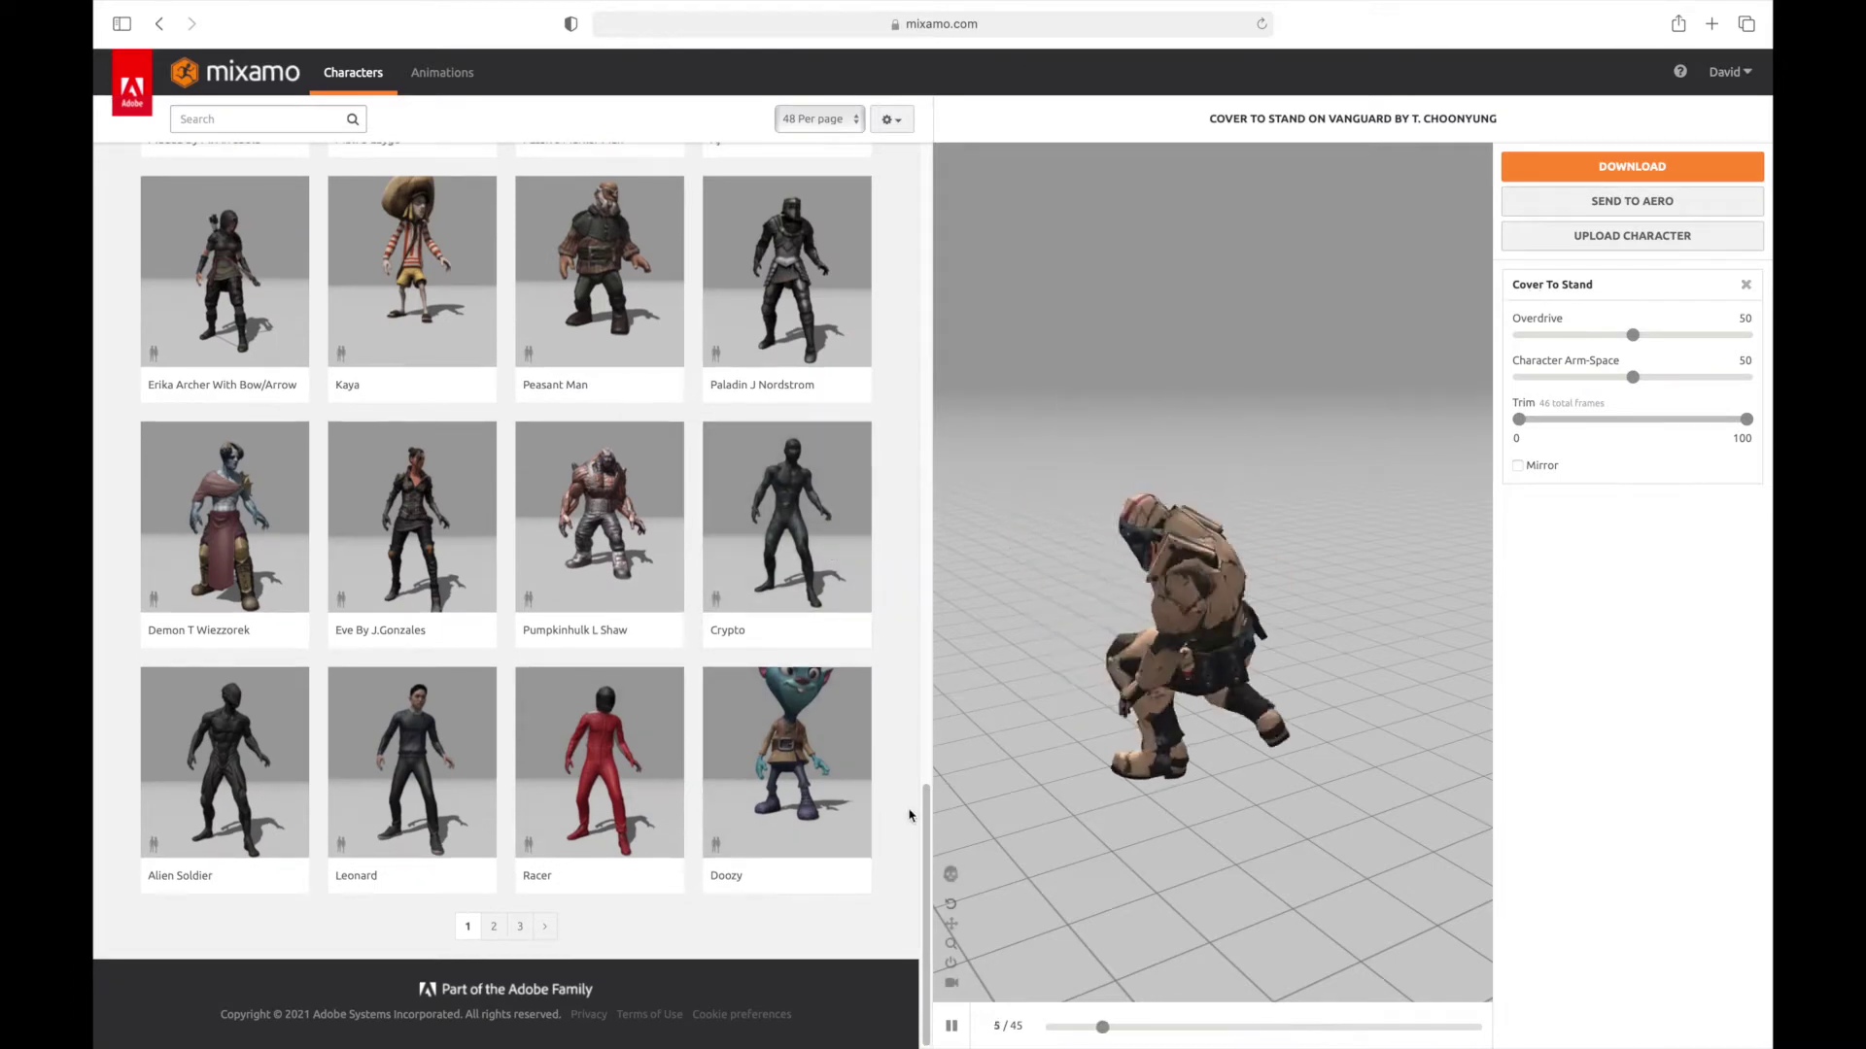
pyautogui.scroll(10, 928, 813)
pyautogui.scroll(-10, 908, 878)
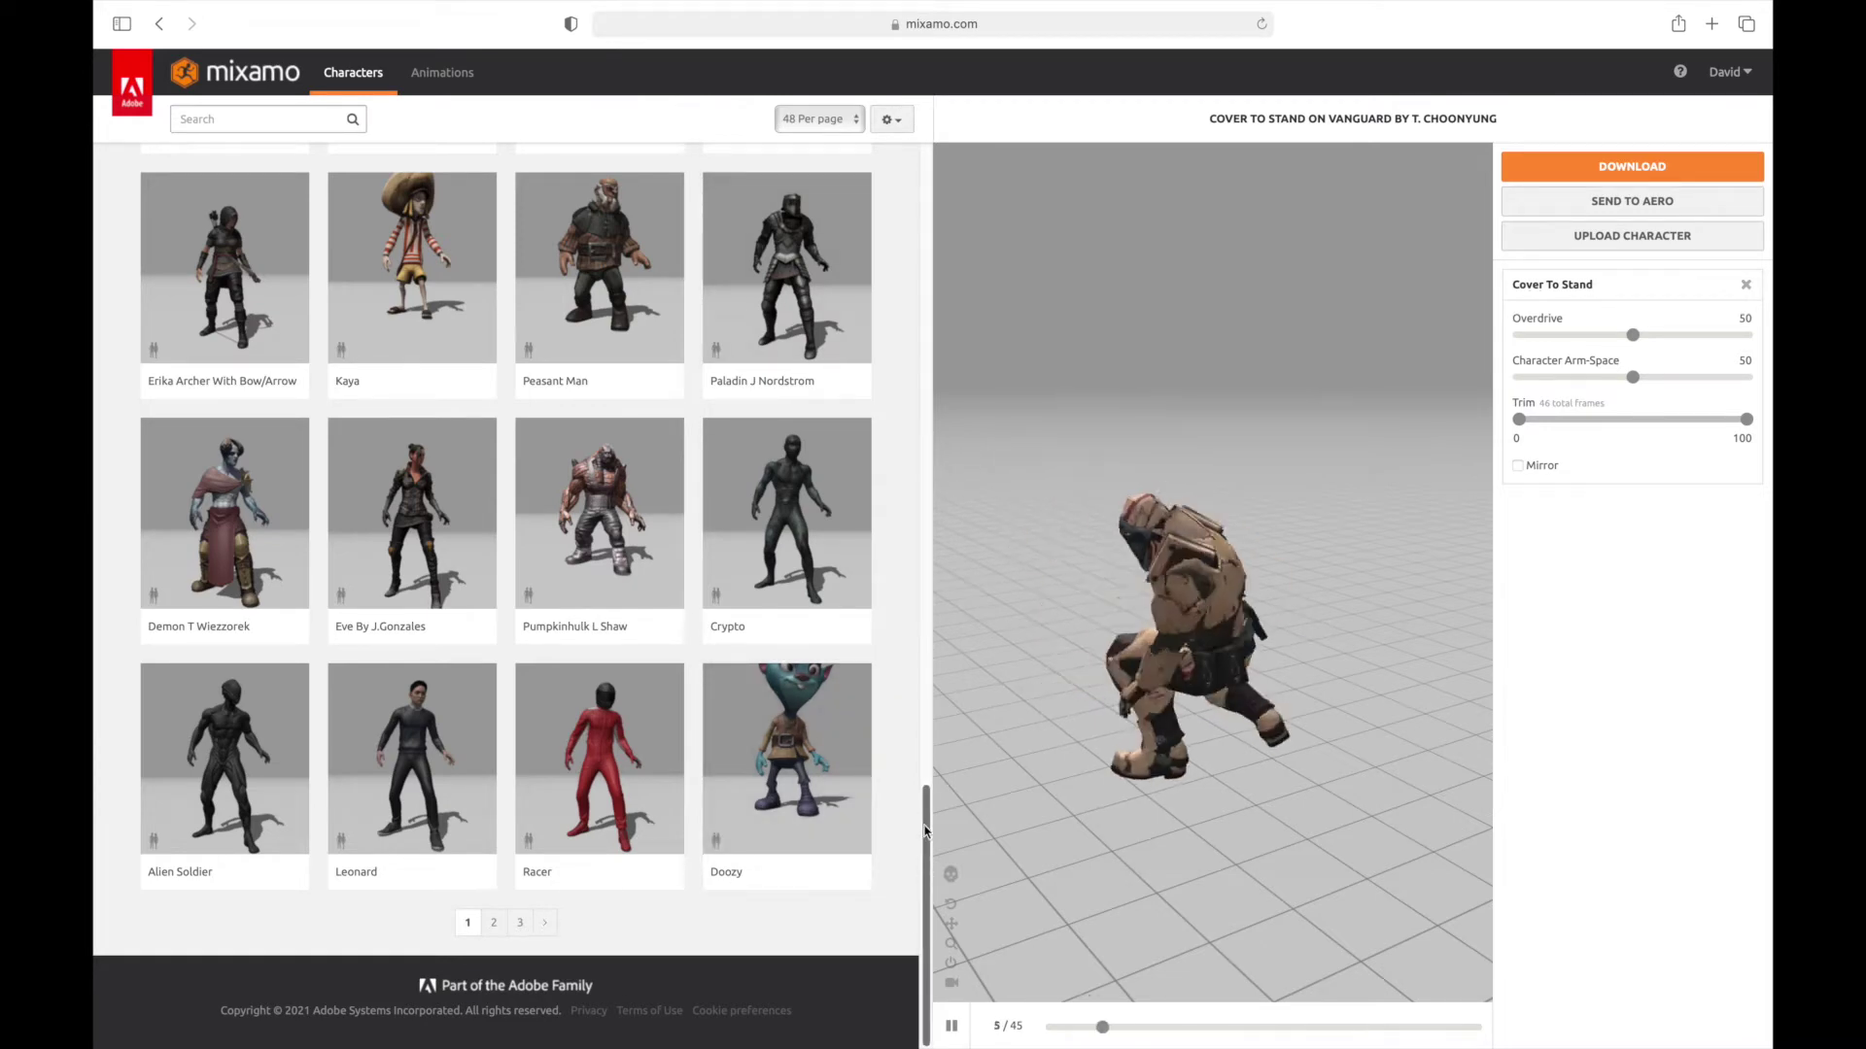
pyautogui.moveTo(923, 807); pyautogui.dragTo(982, 87)
# Step: Browse the 2484-clip Animations library to page 52 and back to page 1
pyautogui.click(461, 80)
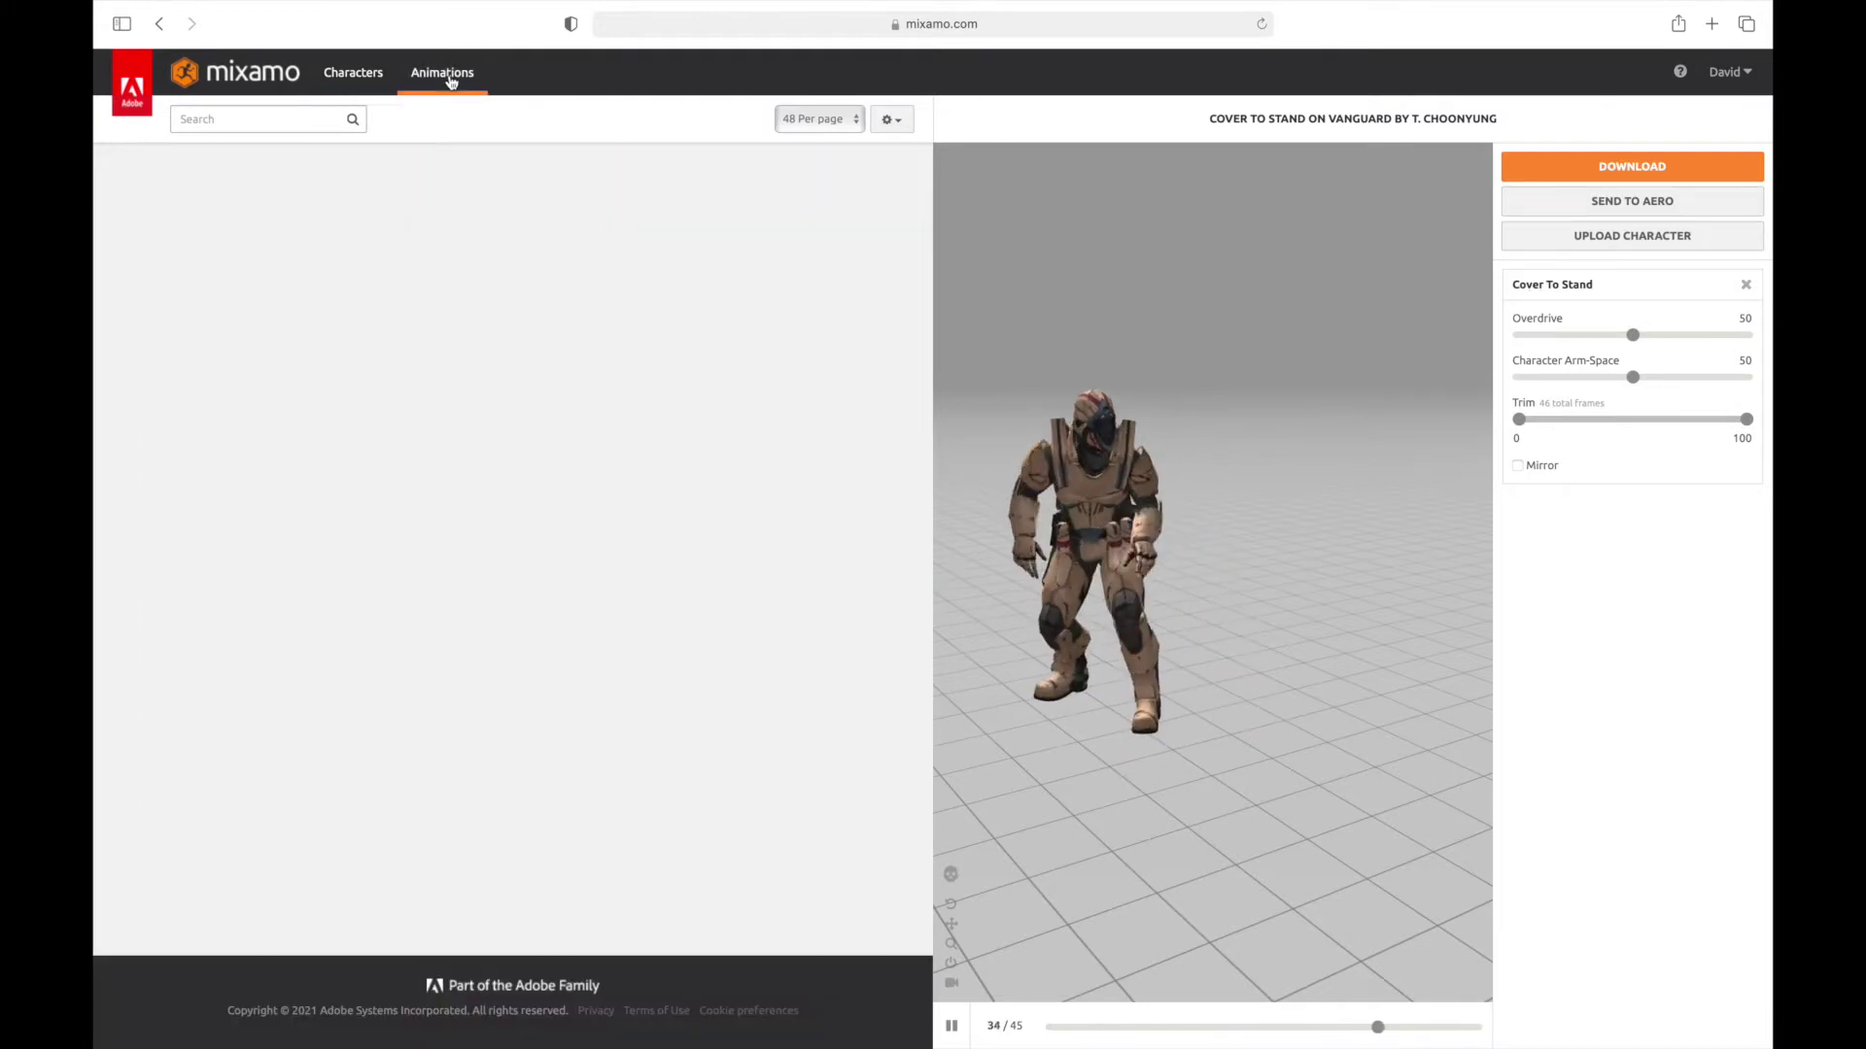
pyautogui.scroll(-20, 912, 287)
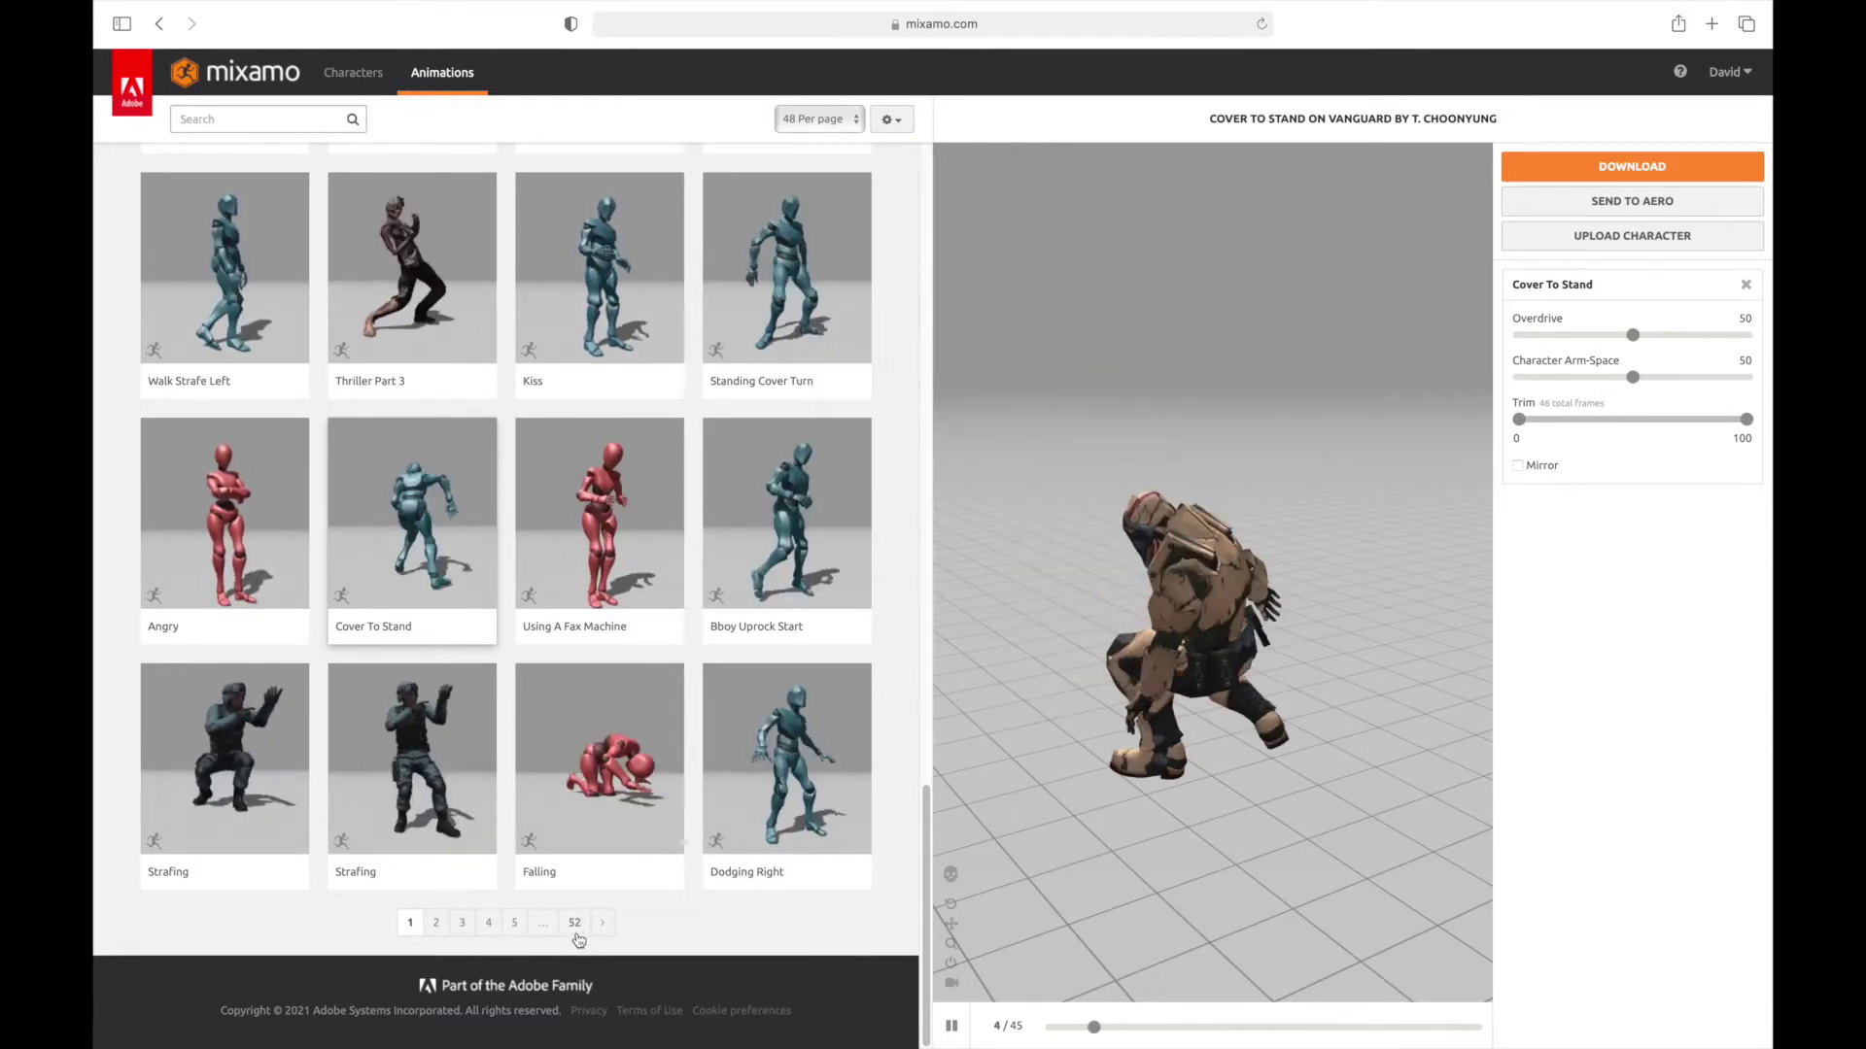
pyautogui.click(575, 925)
pyautogui.moveTo(919, 255)
pyautogui.mouseDown()
pyautogui.moveTo(903, 895)
pyautogui.moveTo(974, 275)
pyautogui.moveTo(895, 283)
pyautogui.mouseUp()
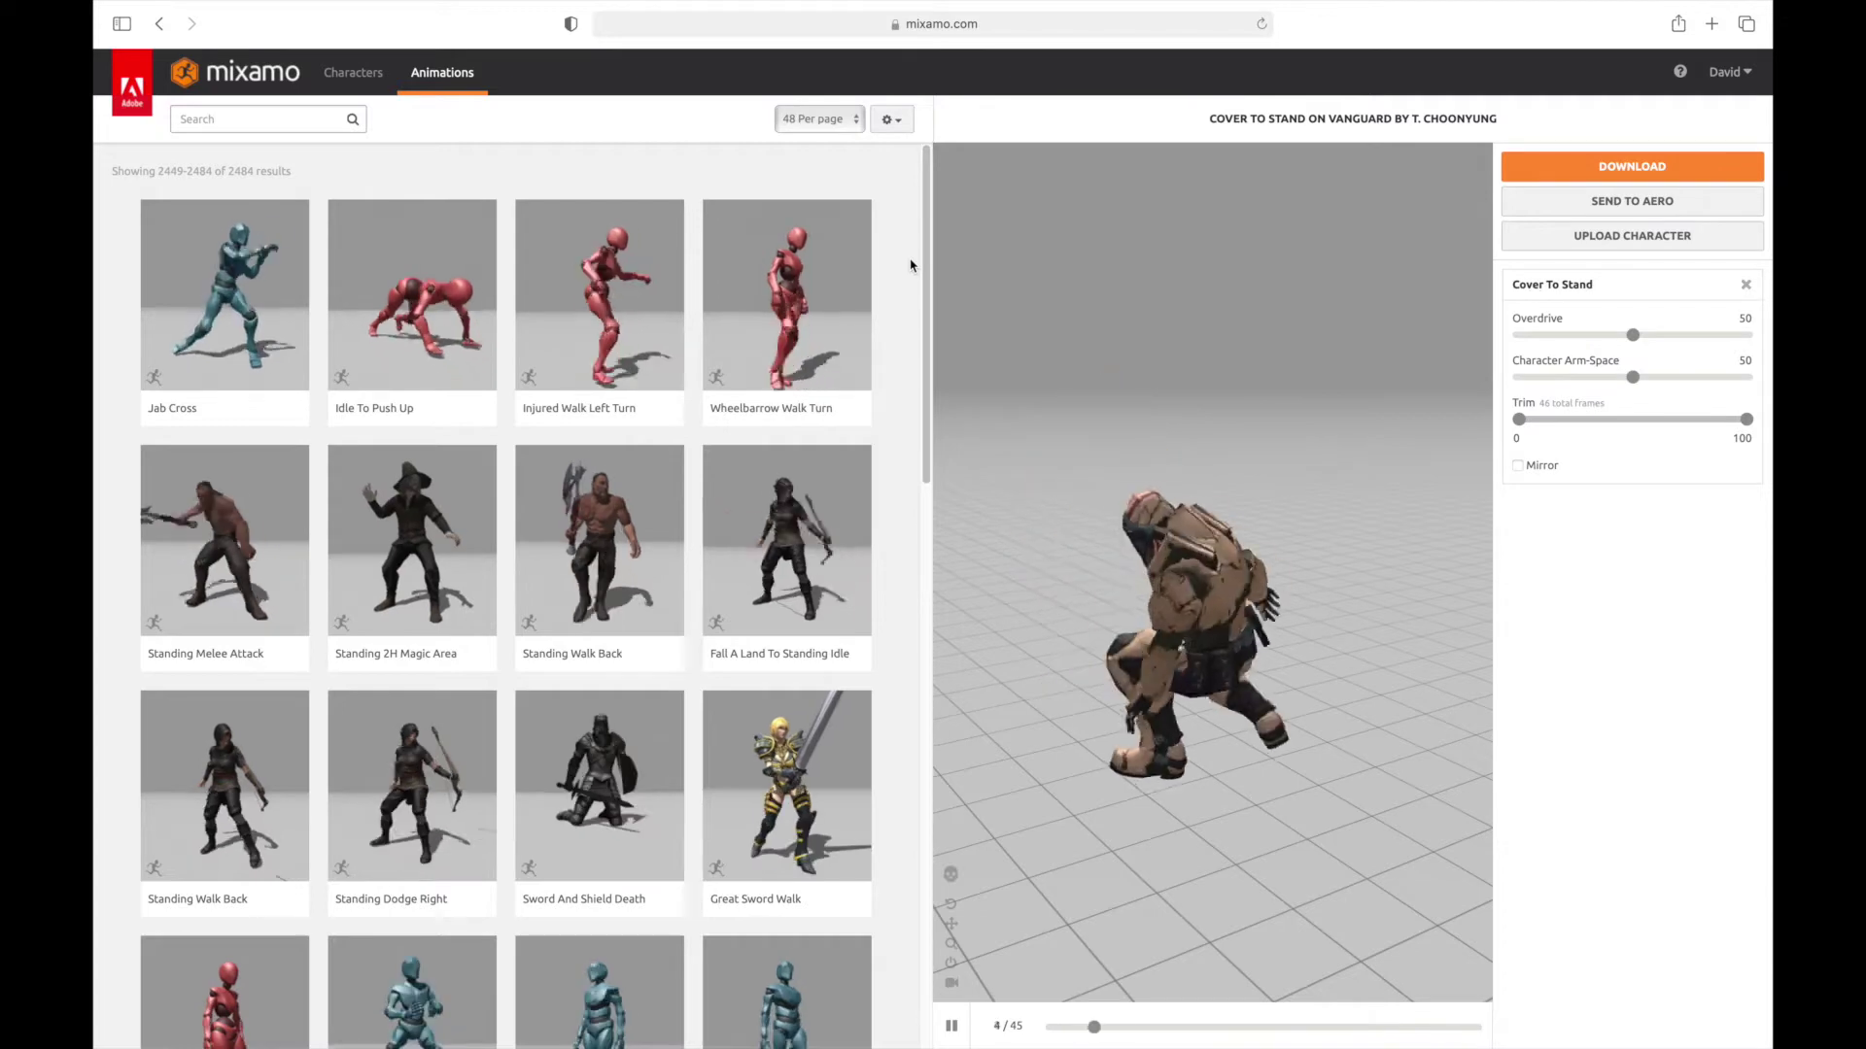
pyautogui.moveTo(928, 236); pyautogui.dragTo(881, 886)
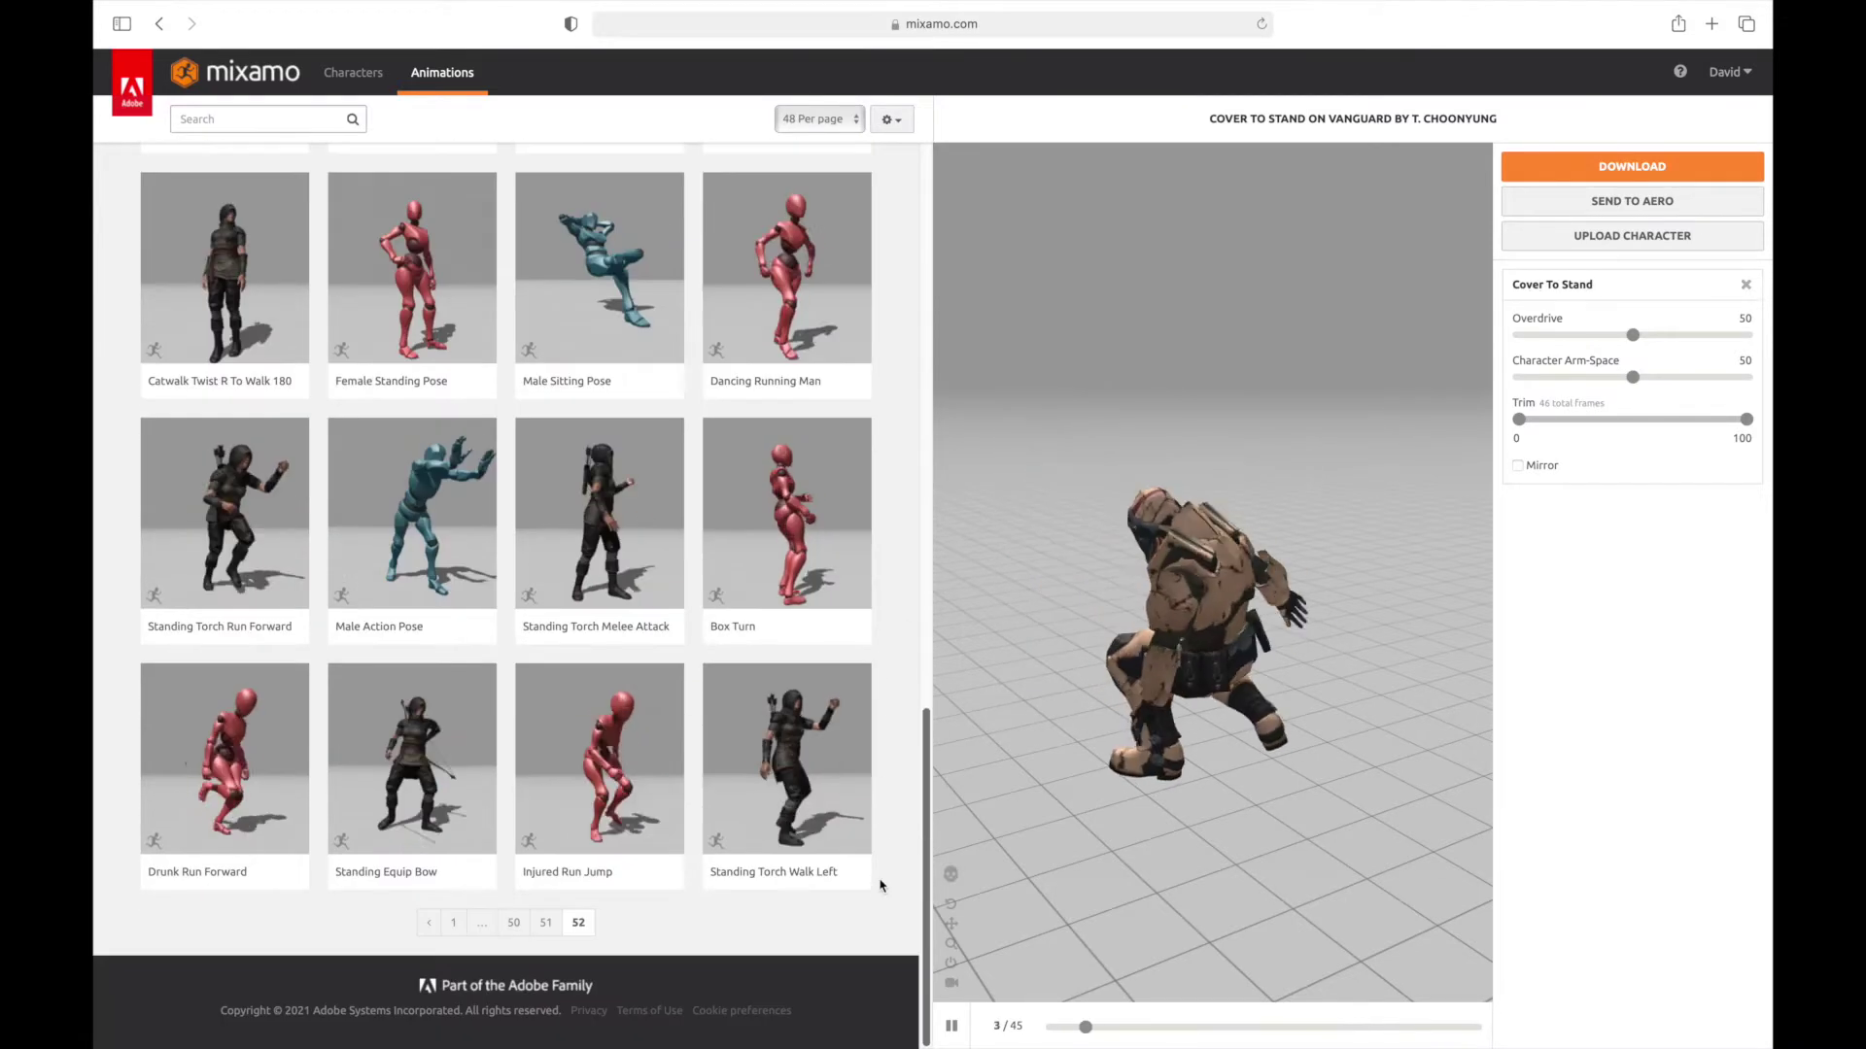
pyautogui.click(456, 925)
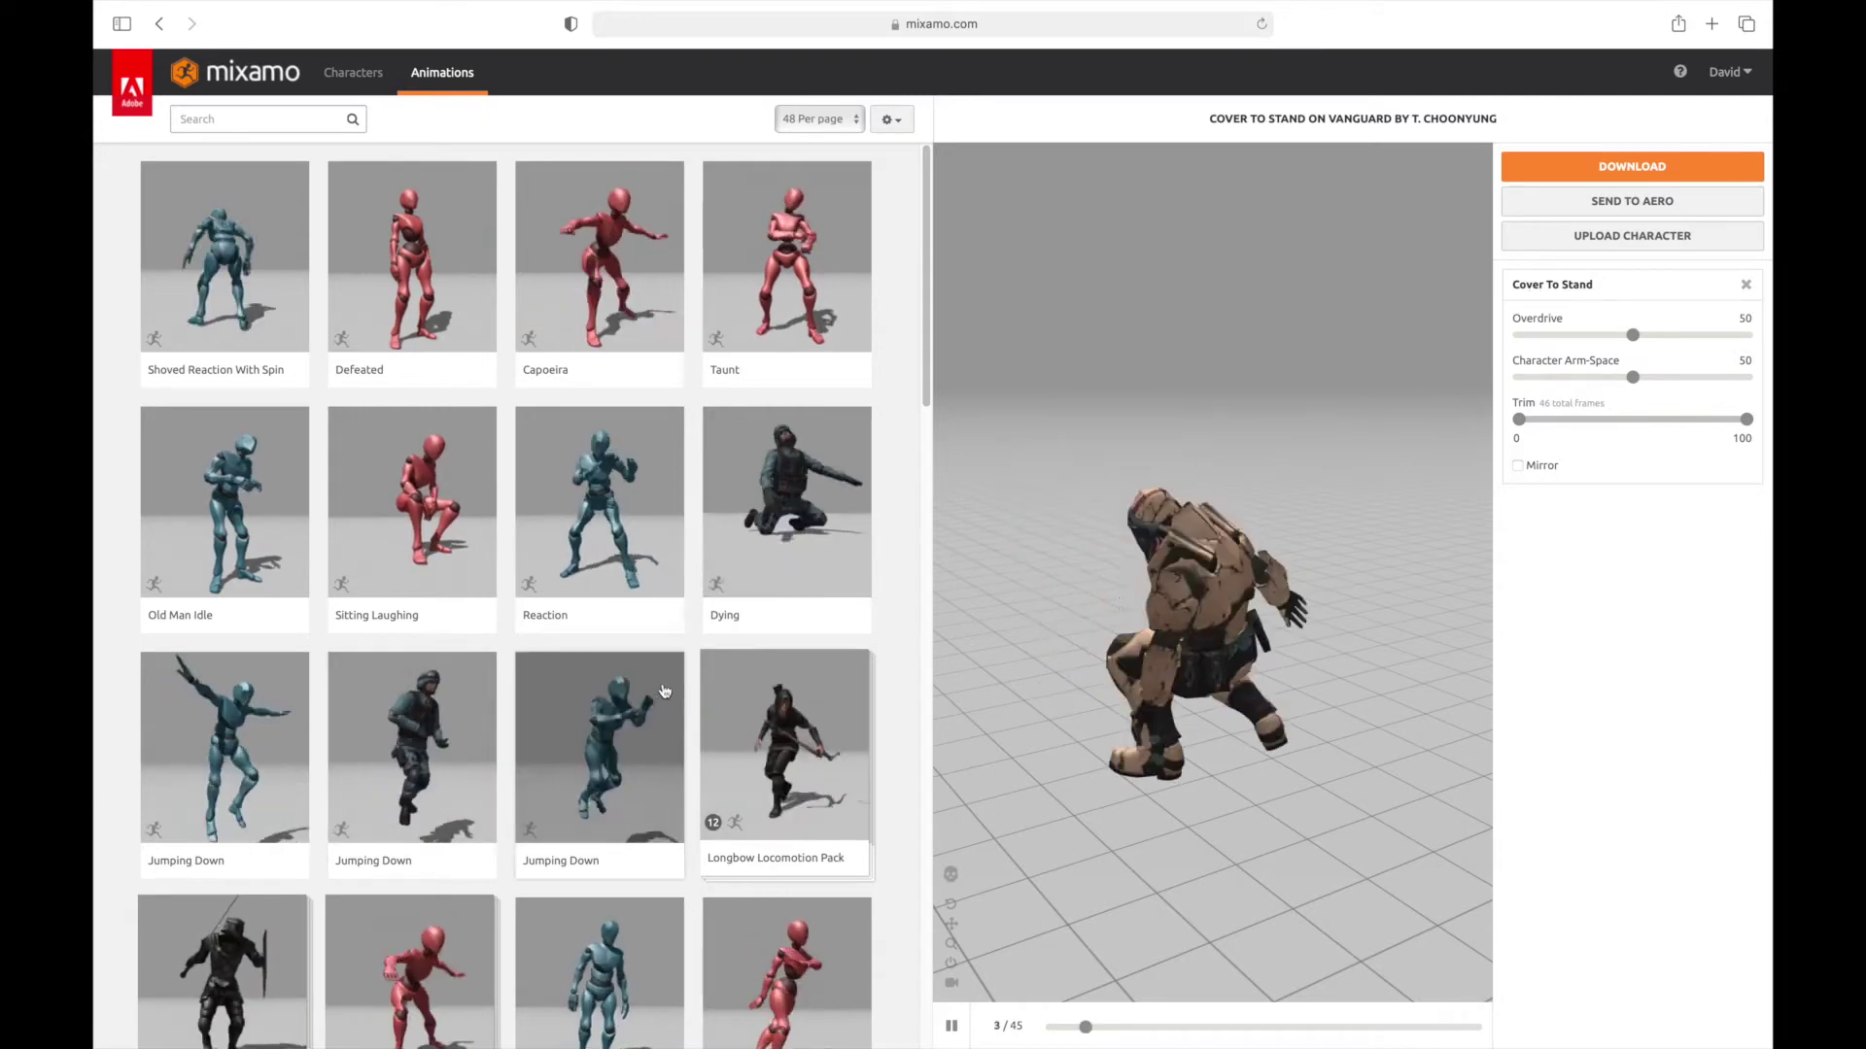
# Step: Preview Jumping Down, then filter animations to the Sport genre and apply Header Soccerball to Vanguard
pyautogui.click(260, 736)
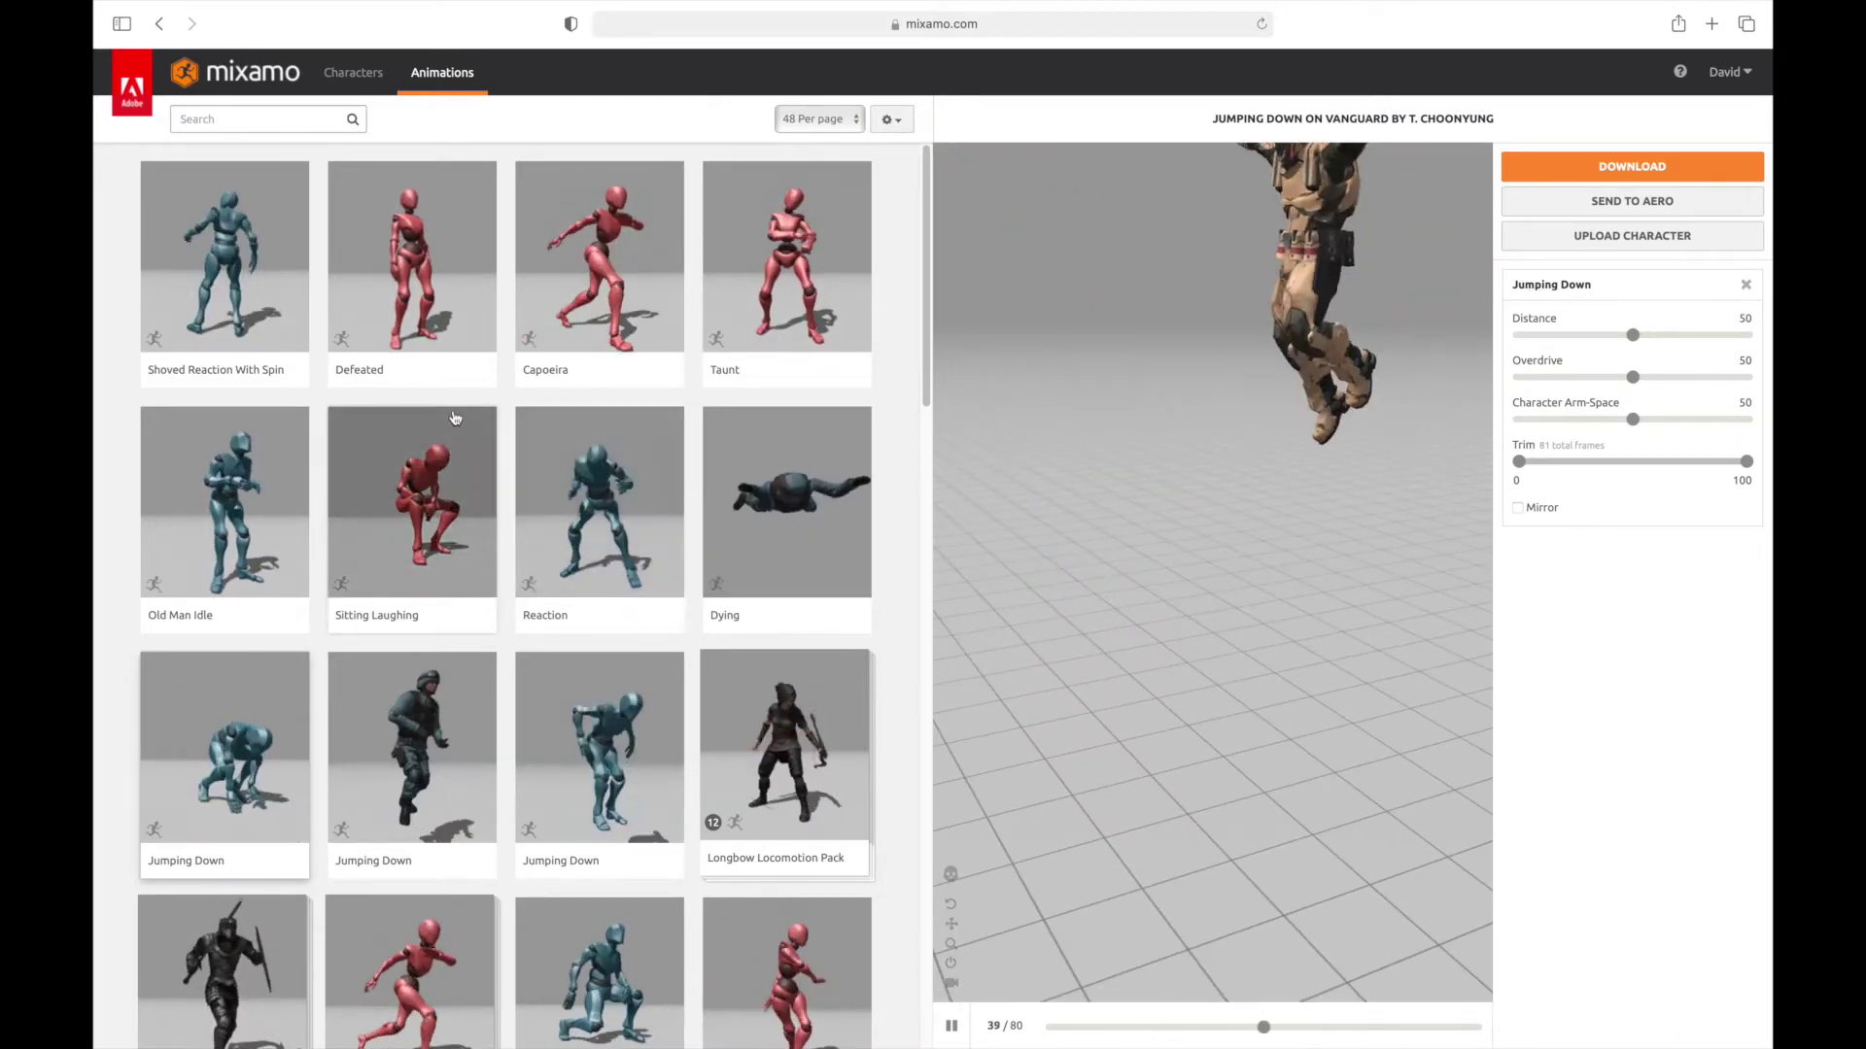
pyautogui.click(304, 118)
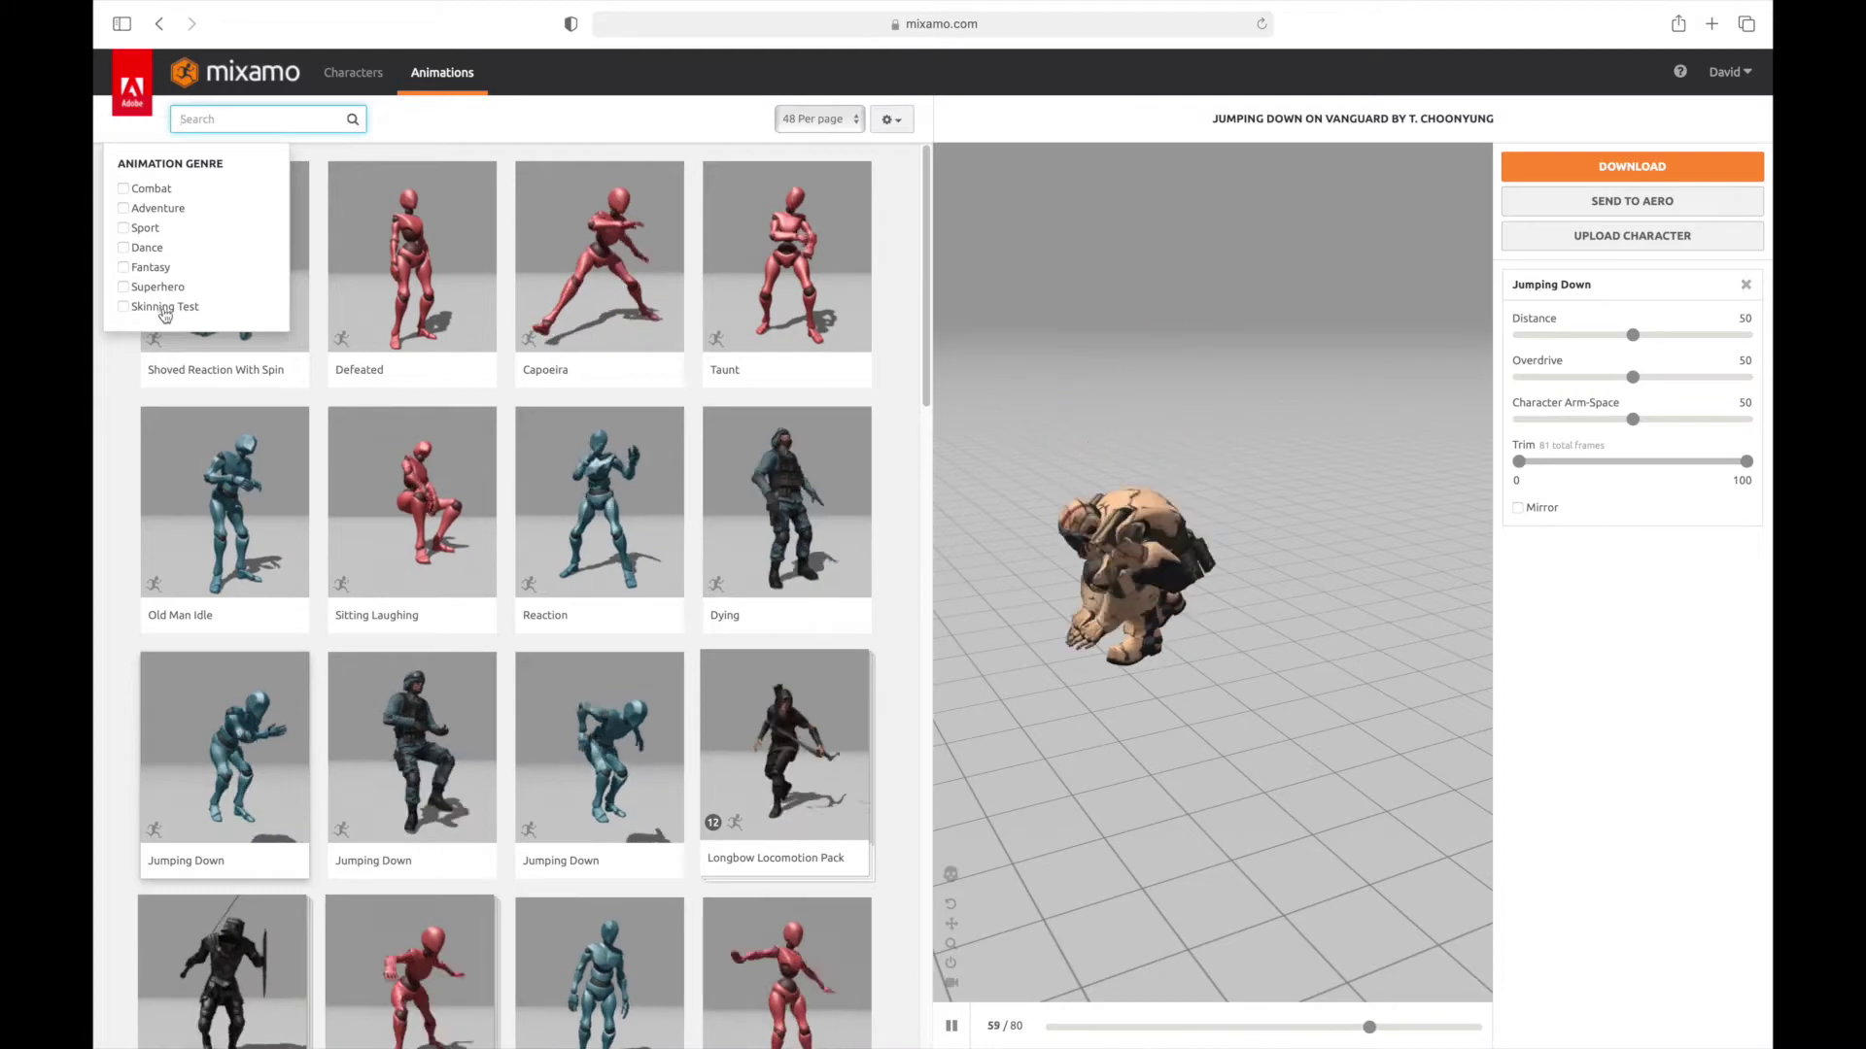
pyautogui.click(145, 229)
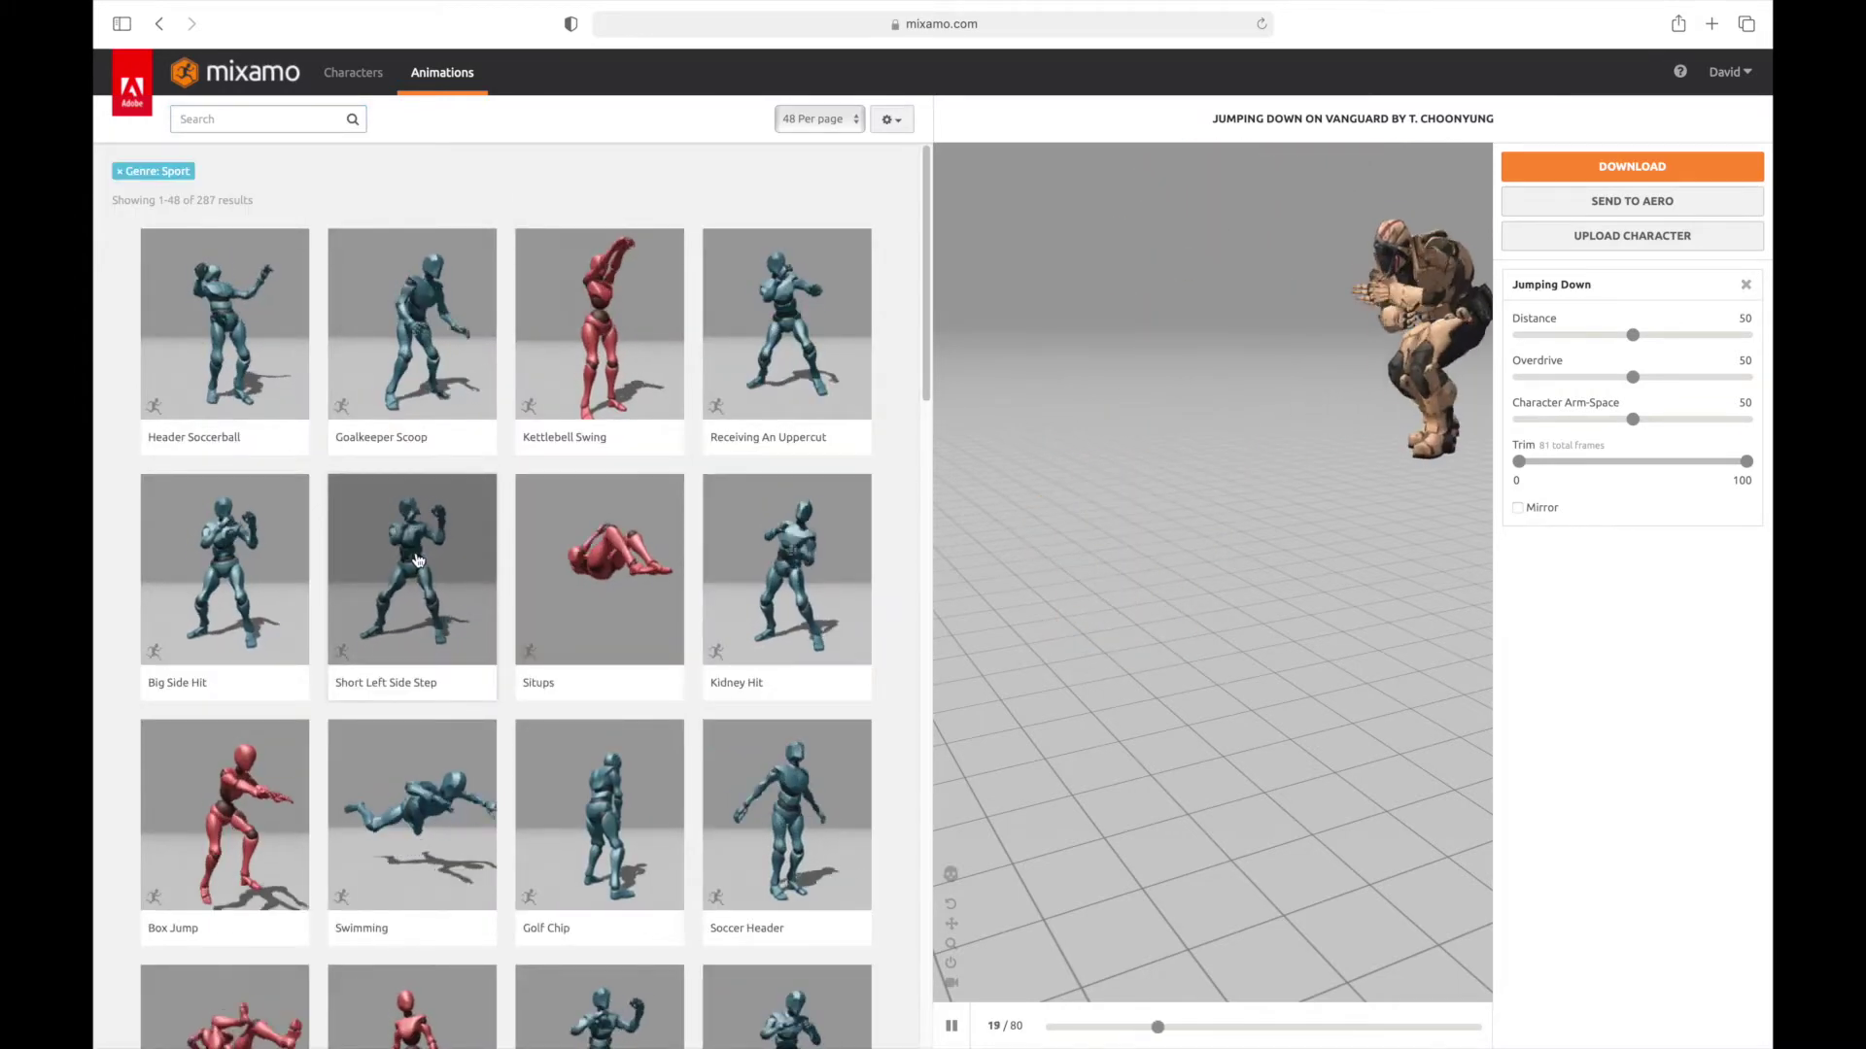
pyautogui.click(233, 389)
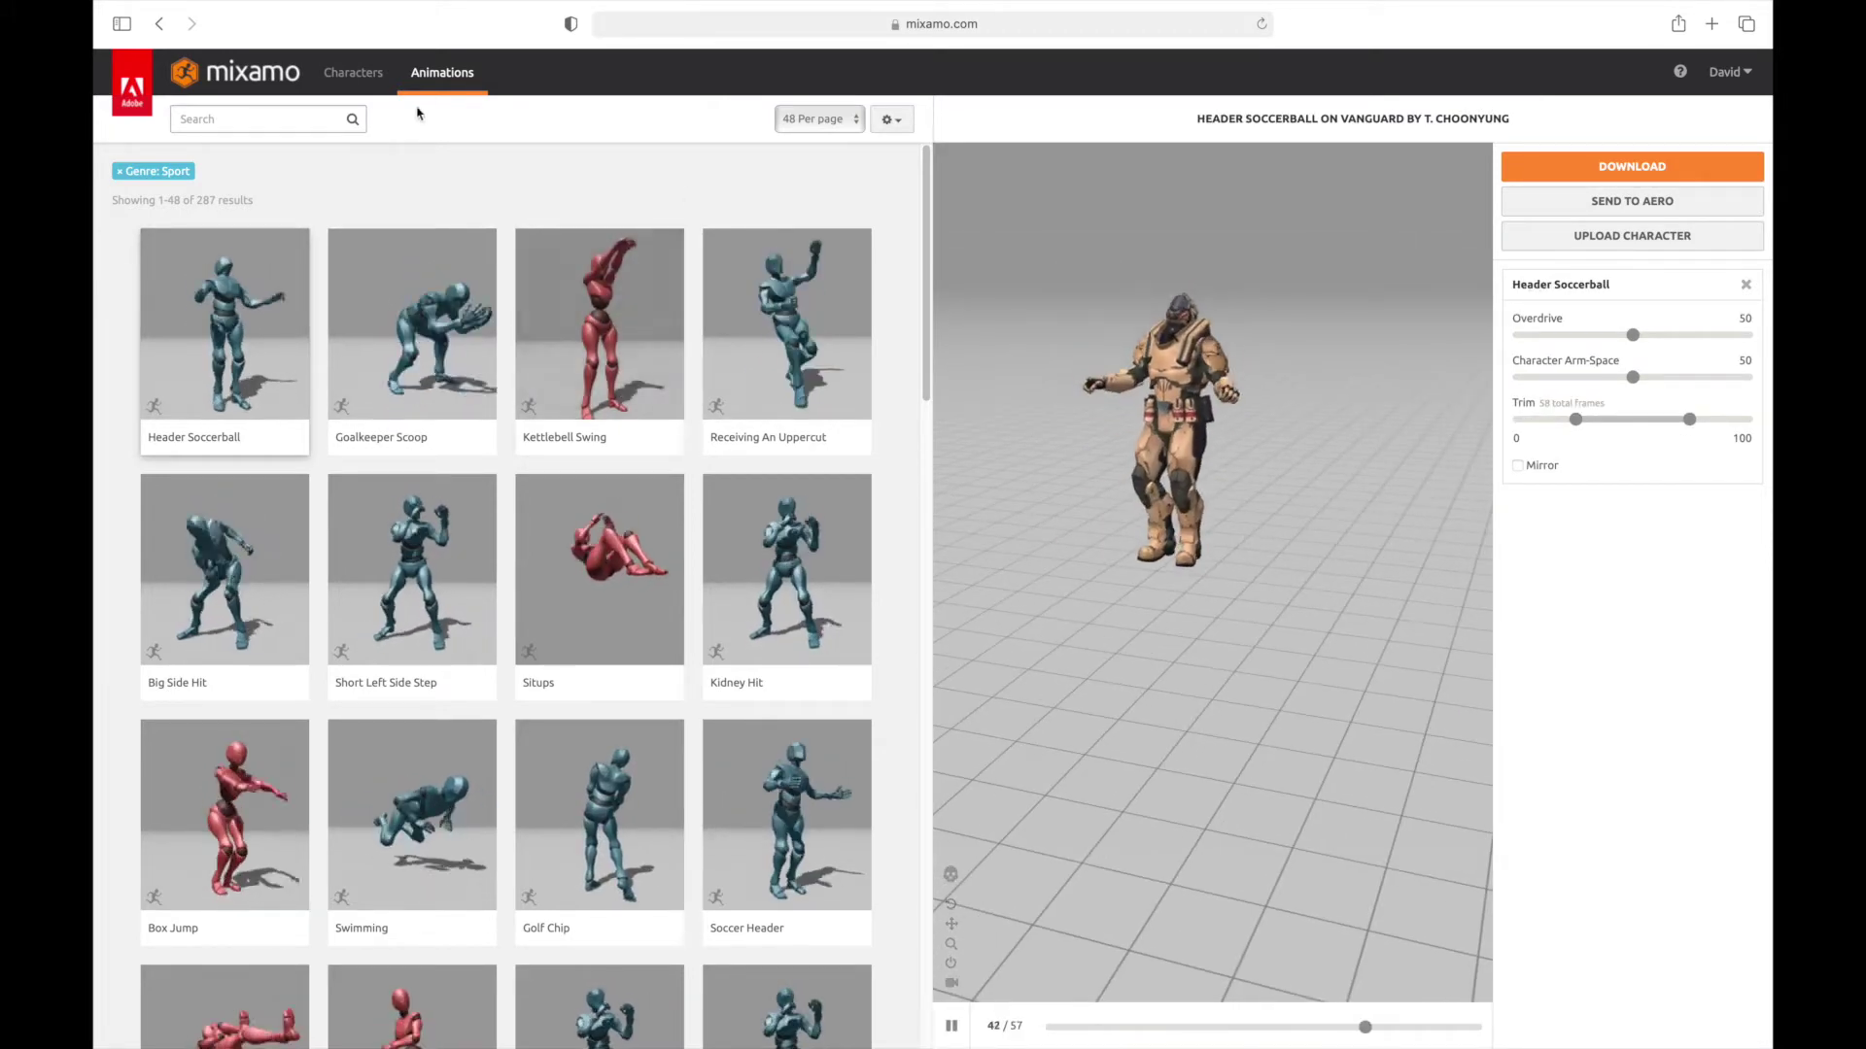
# Step: Go to page 2 of the Characters list and enter "football" in the character search
pyautogui.click(347, 73)
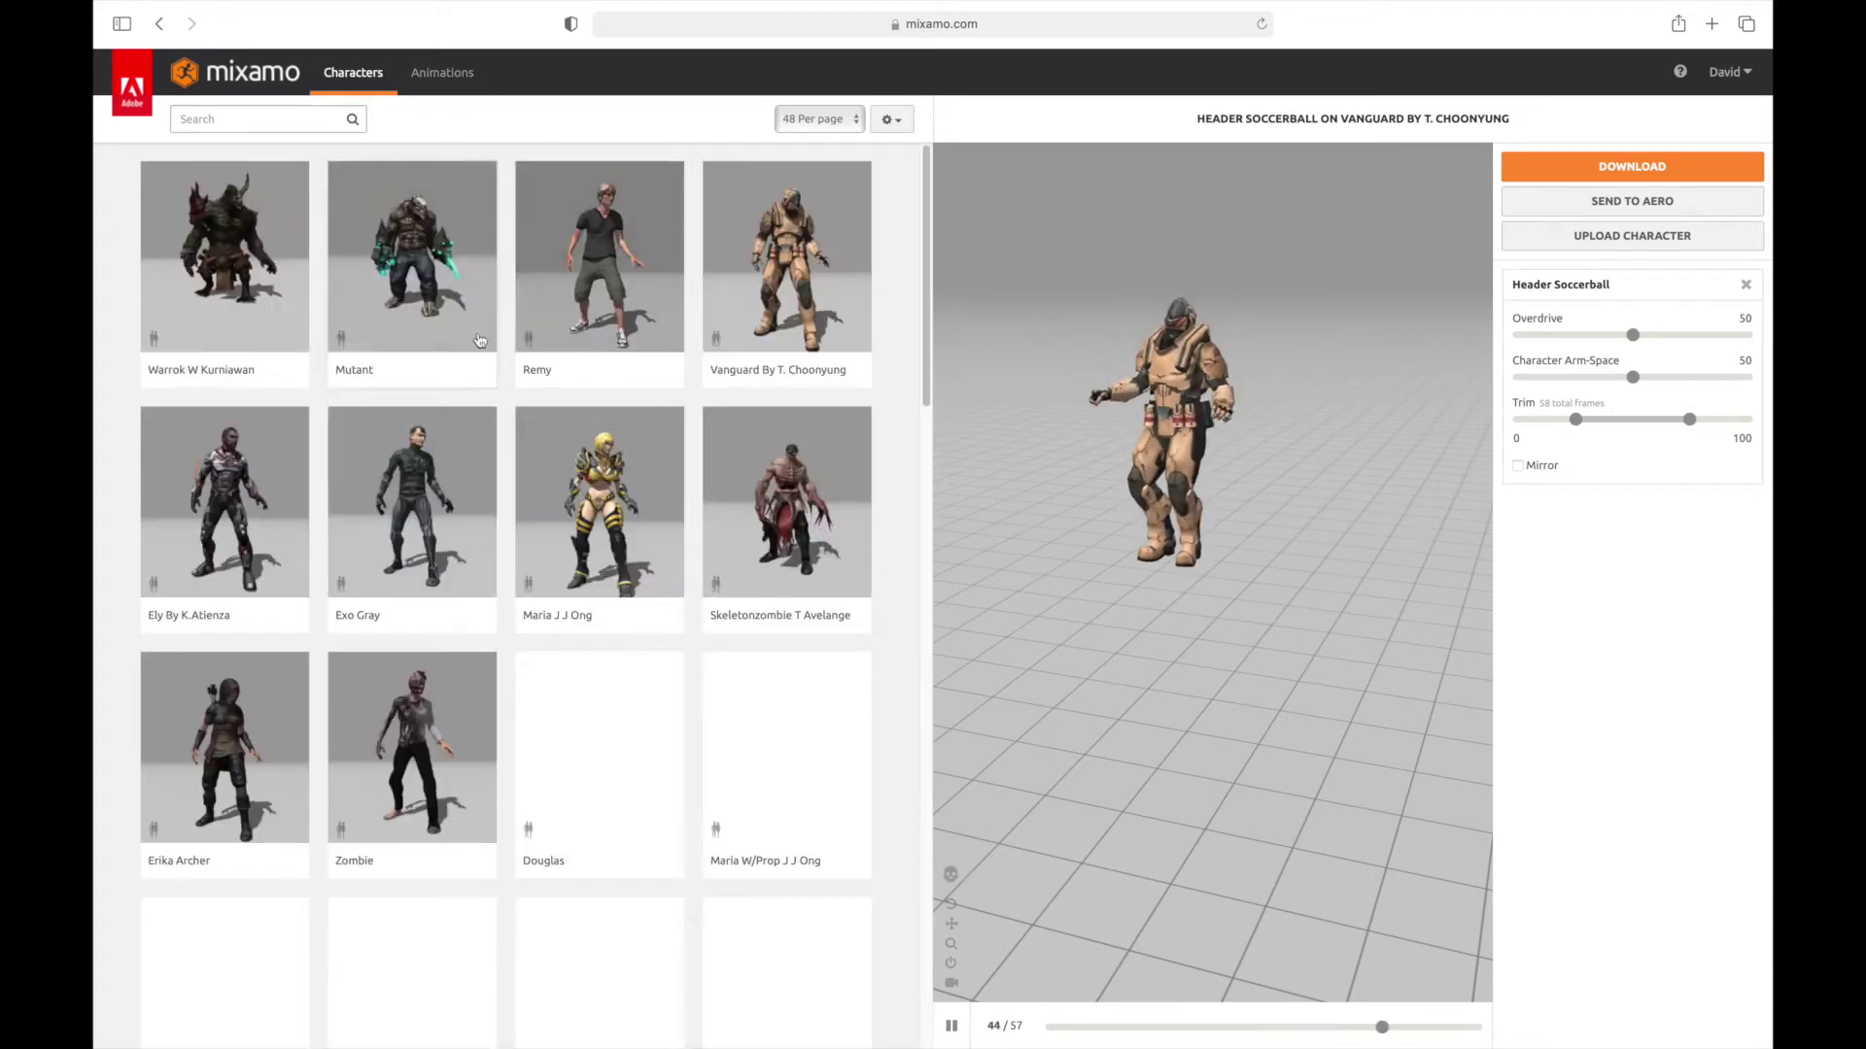
pyautogui.scroll(-12, 545, 497)
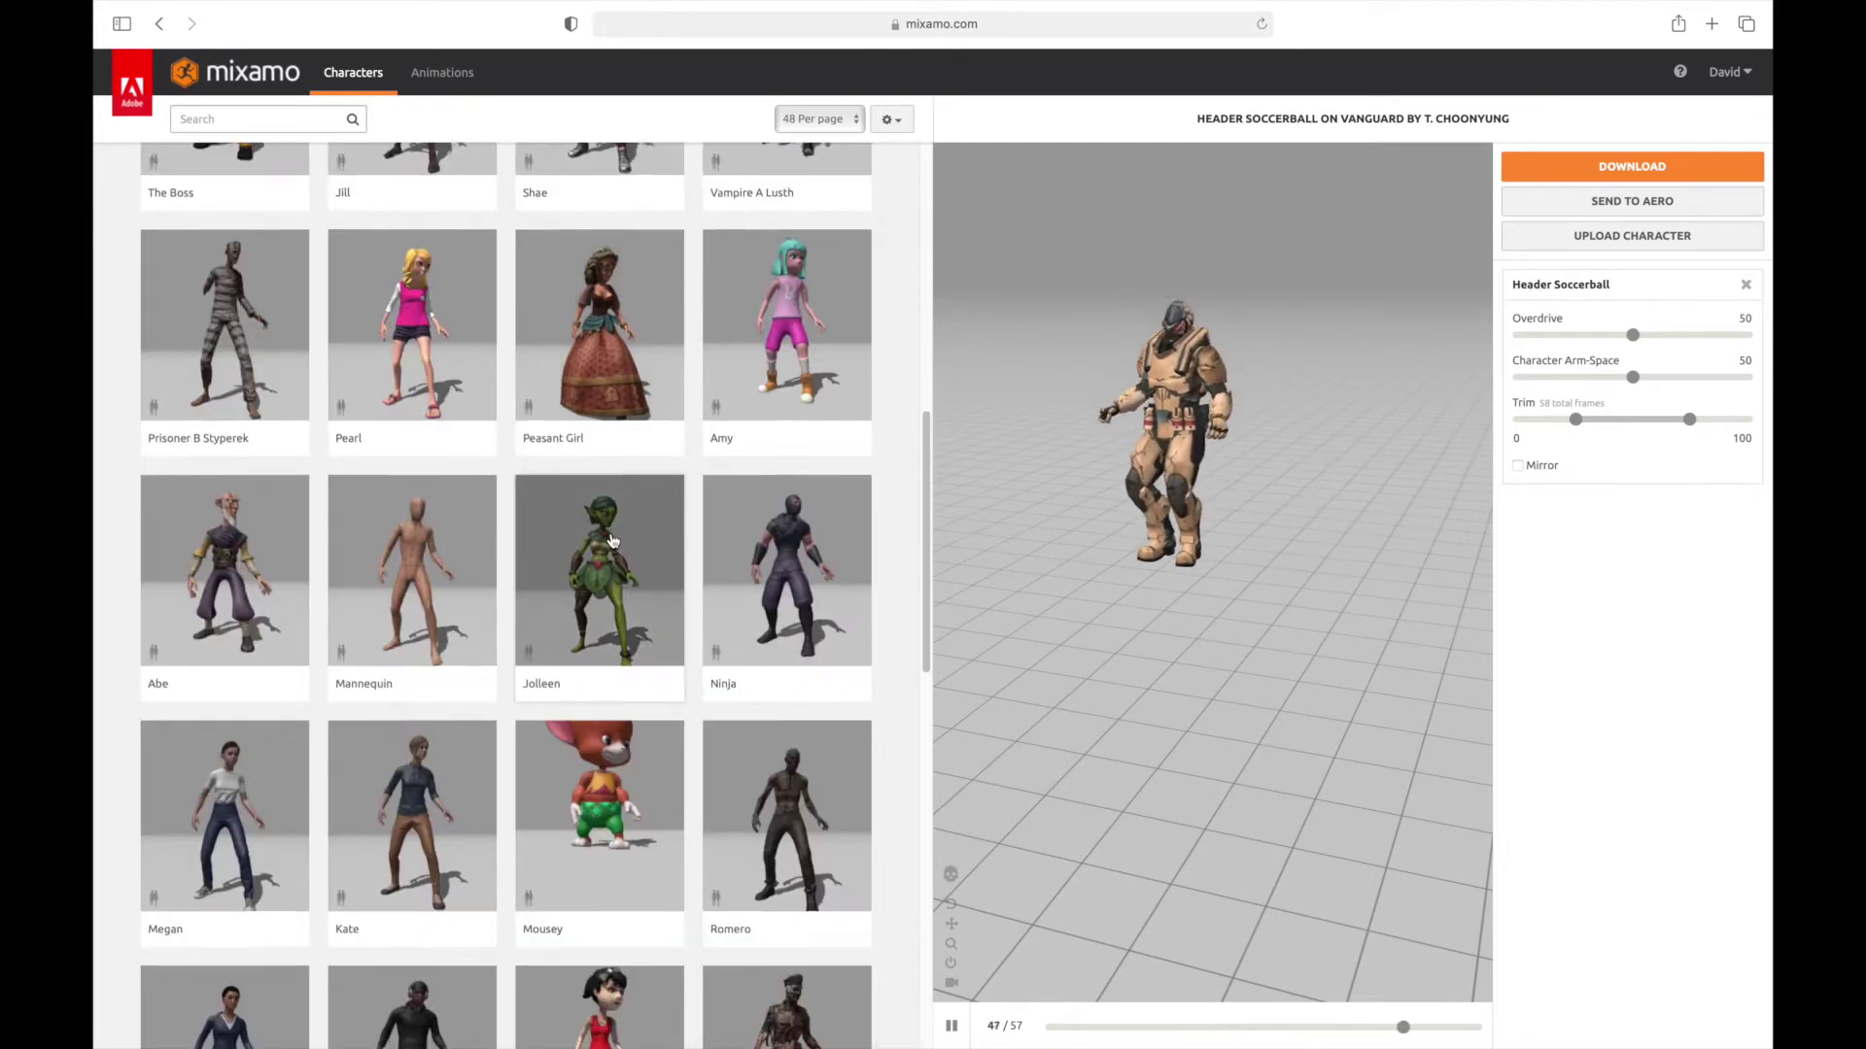
pyautogui.scroll(-10, 612, 540)
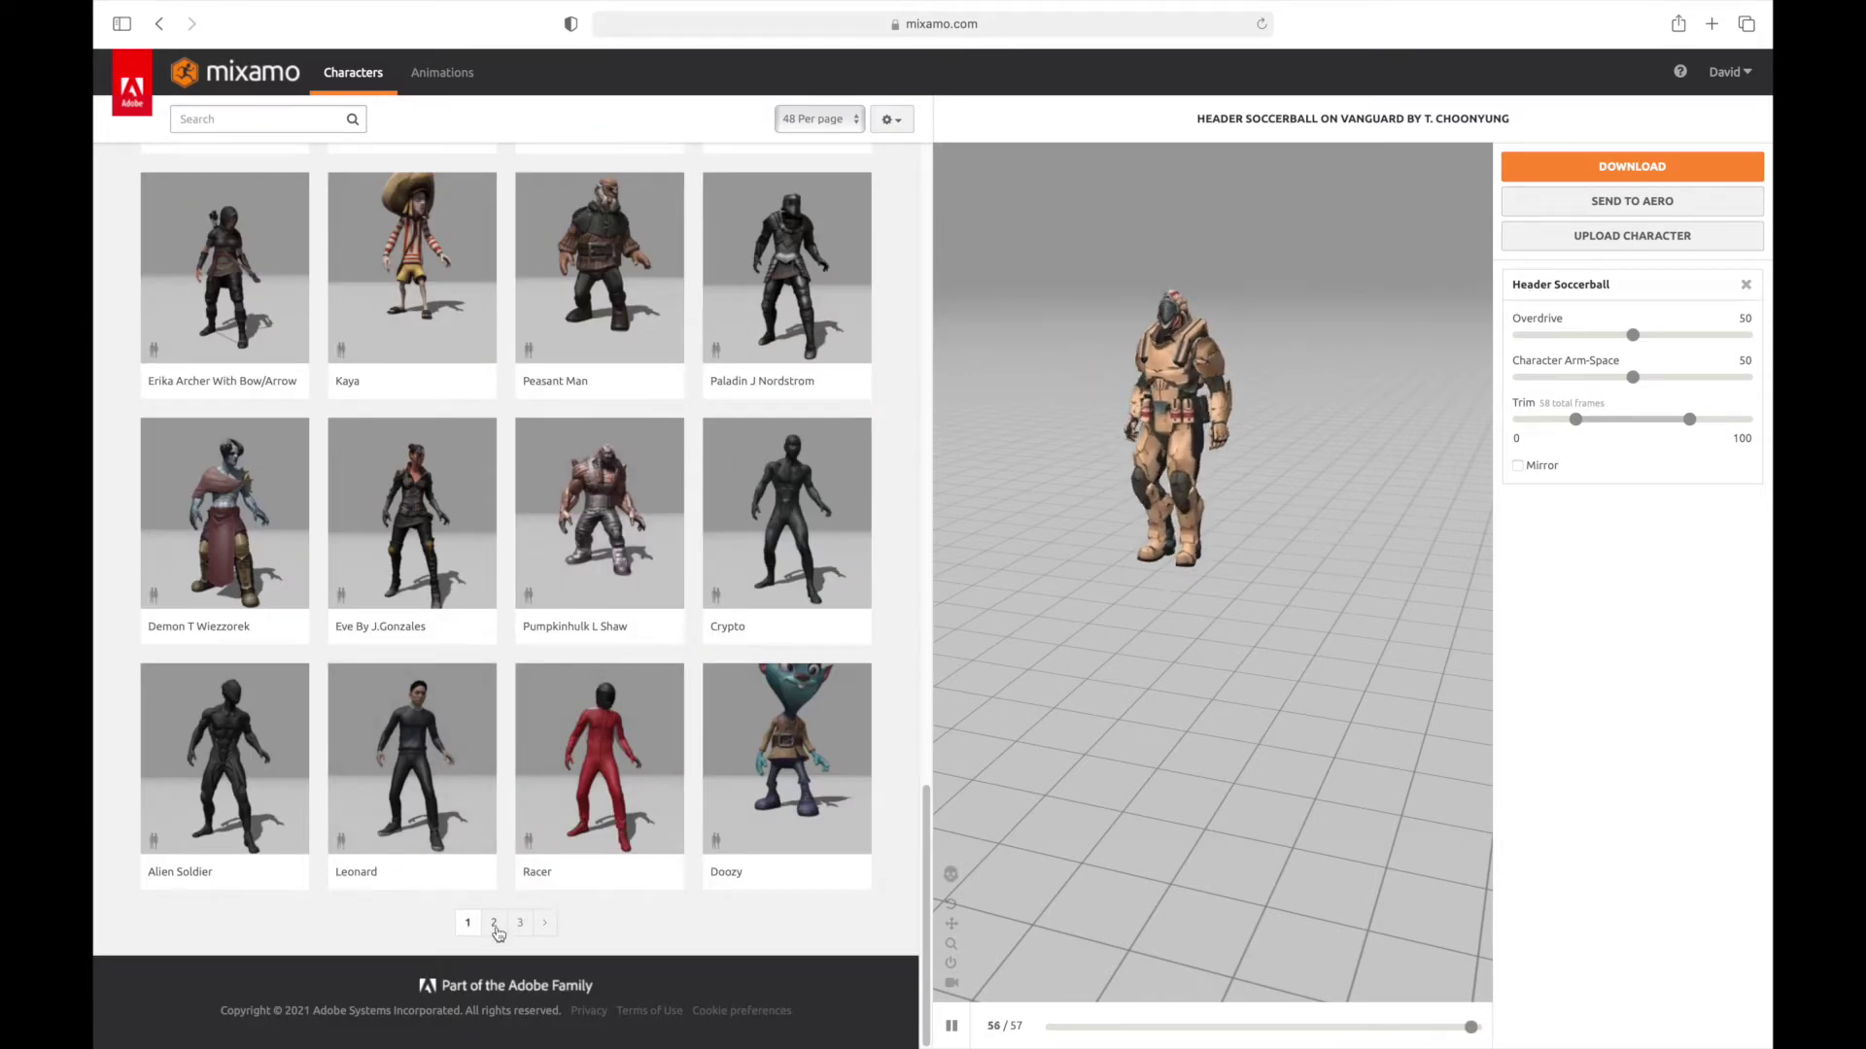
pyautogui.click(494, 923)
pyautogui.scroll(-1, 665, 626)
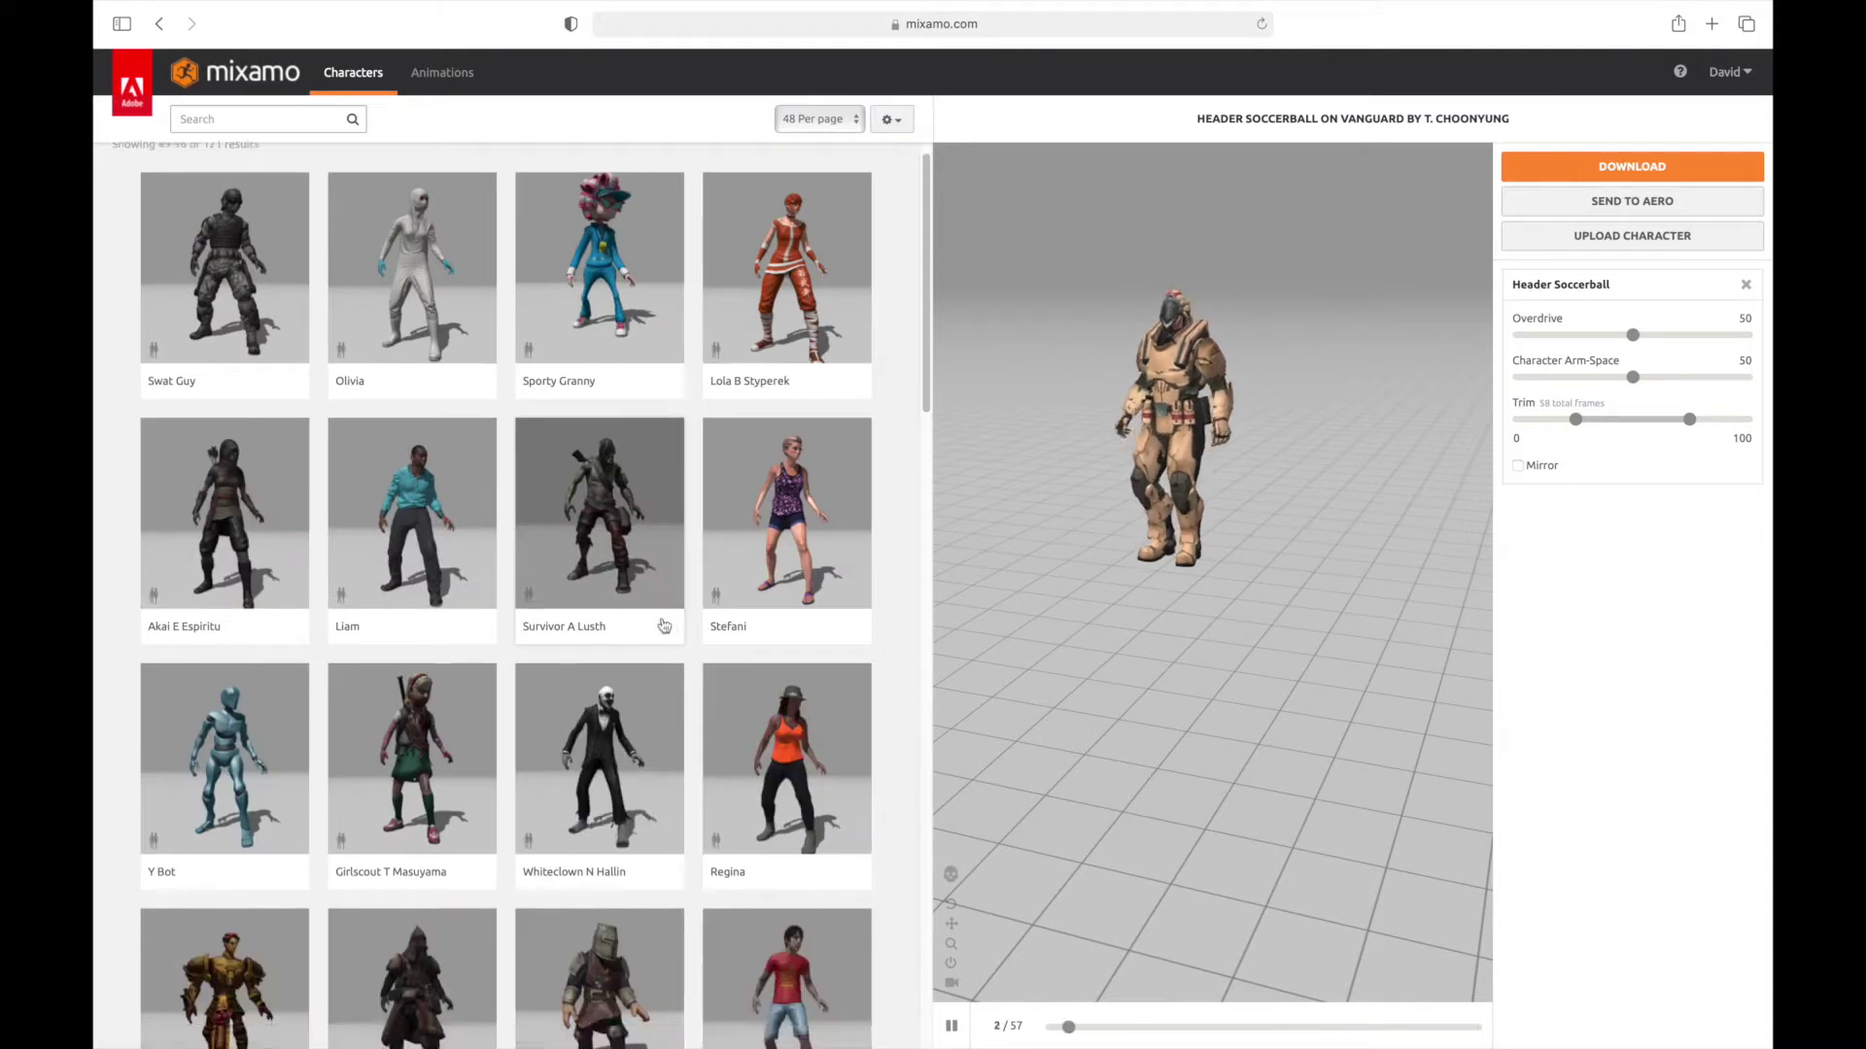
pyautogui.scroll(-10, 664, 627)
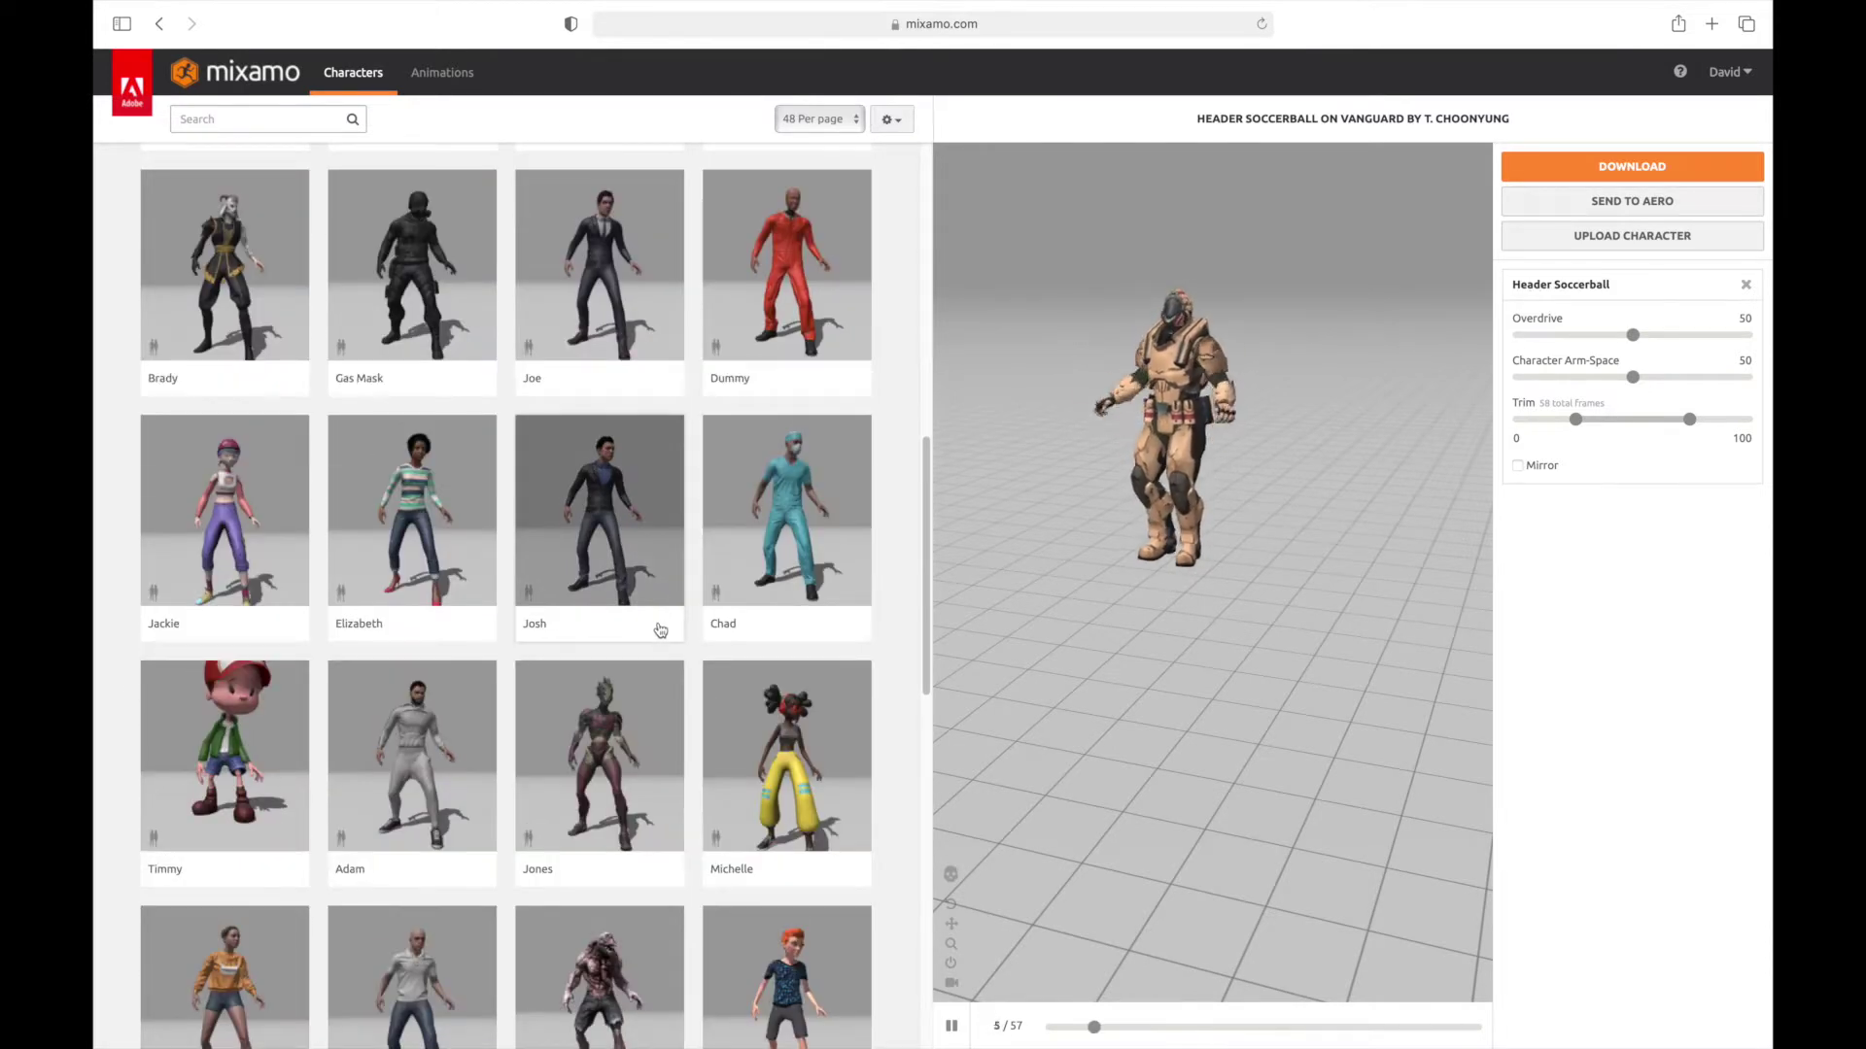
pyautogui.scroll(-1, 553, 762)
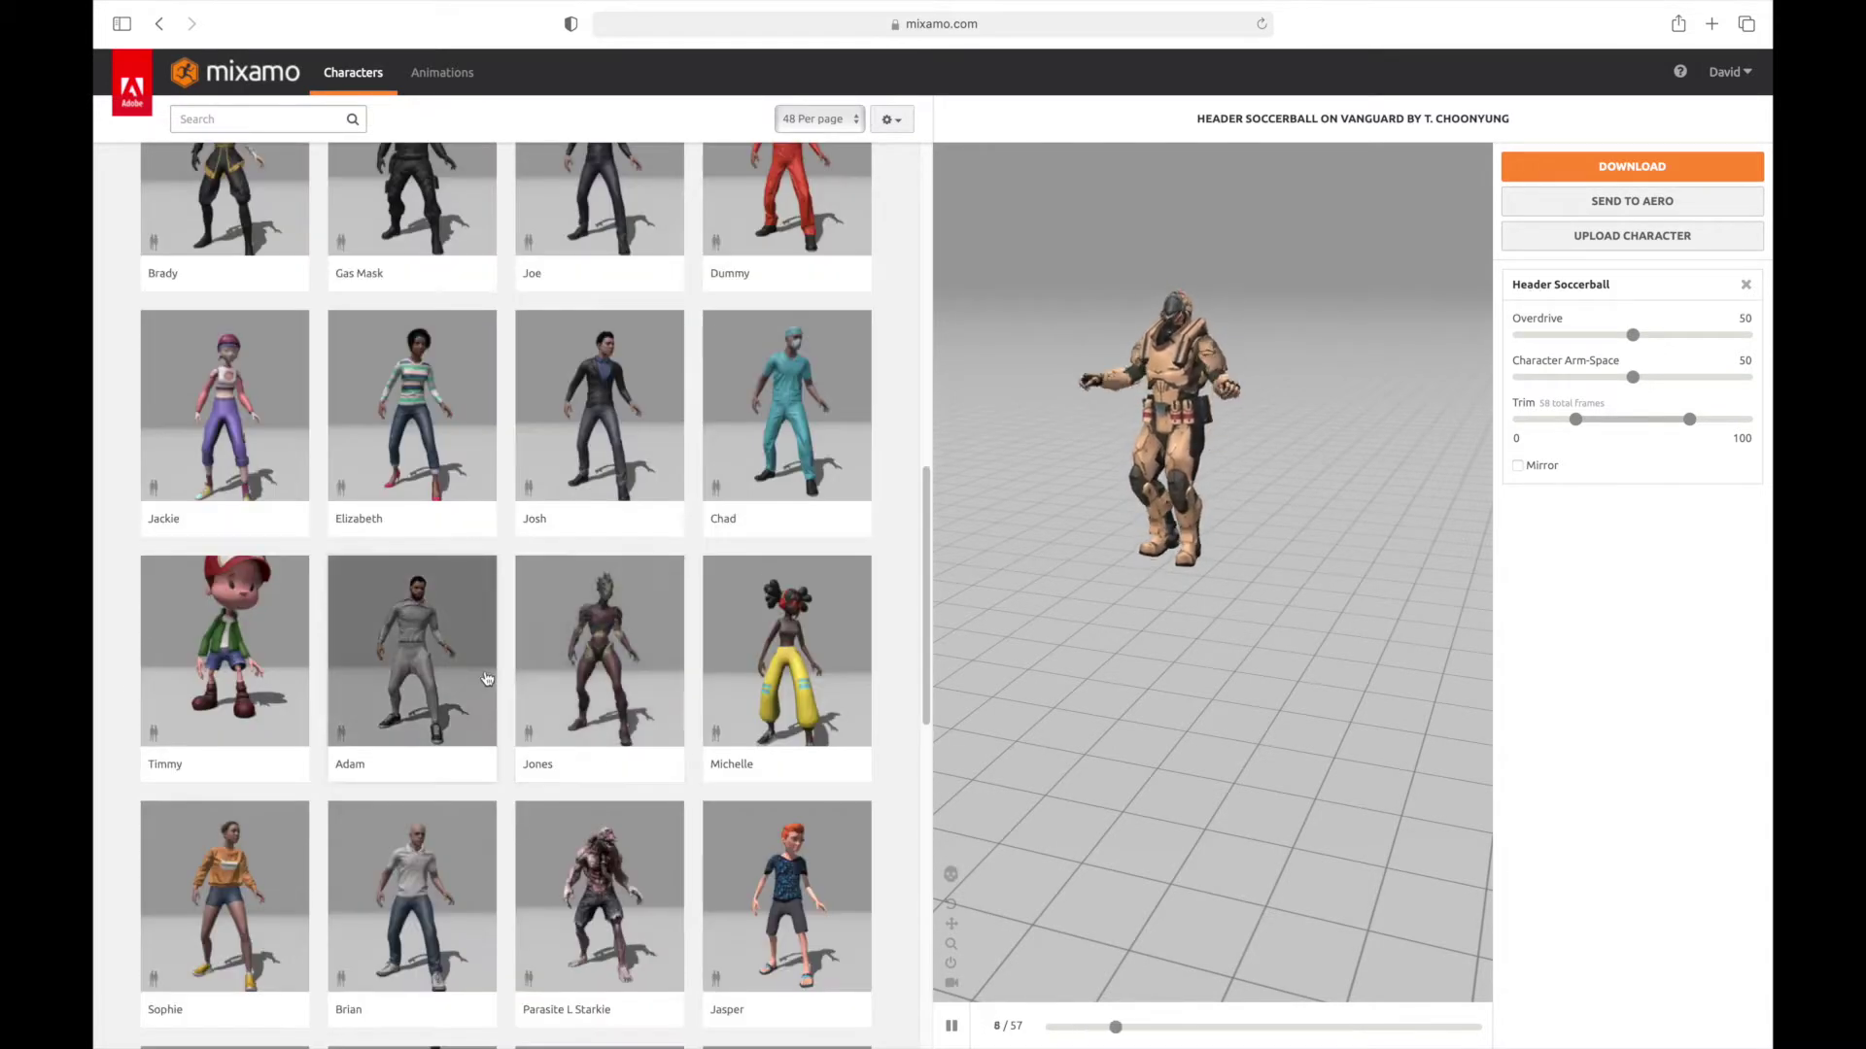
pyautogui.scroll(8, 487, 678)
pyautogui.click(296, 123)
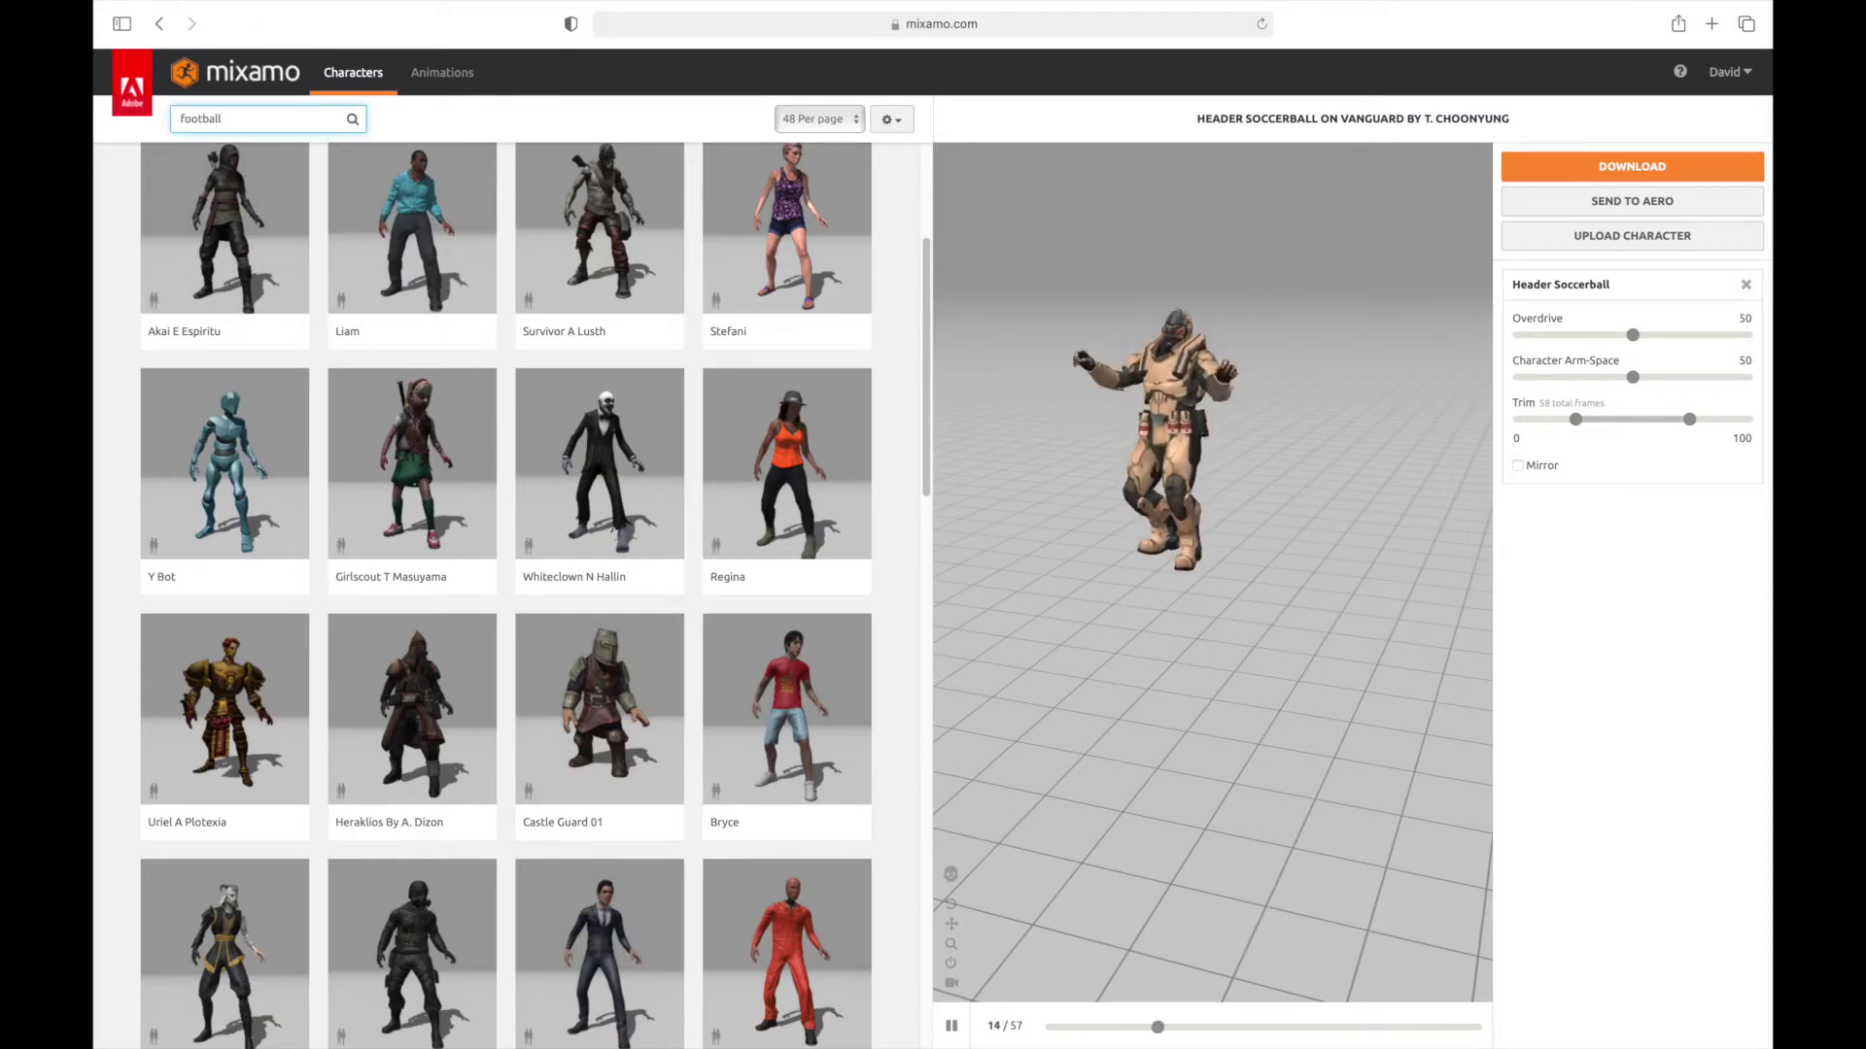
# Step: Search characters for football, load Shannon in place of Vanguard, and list football animations
pyautogui.press('Return')
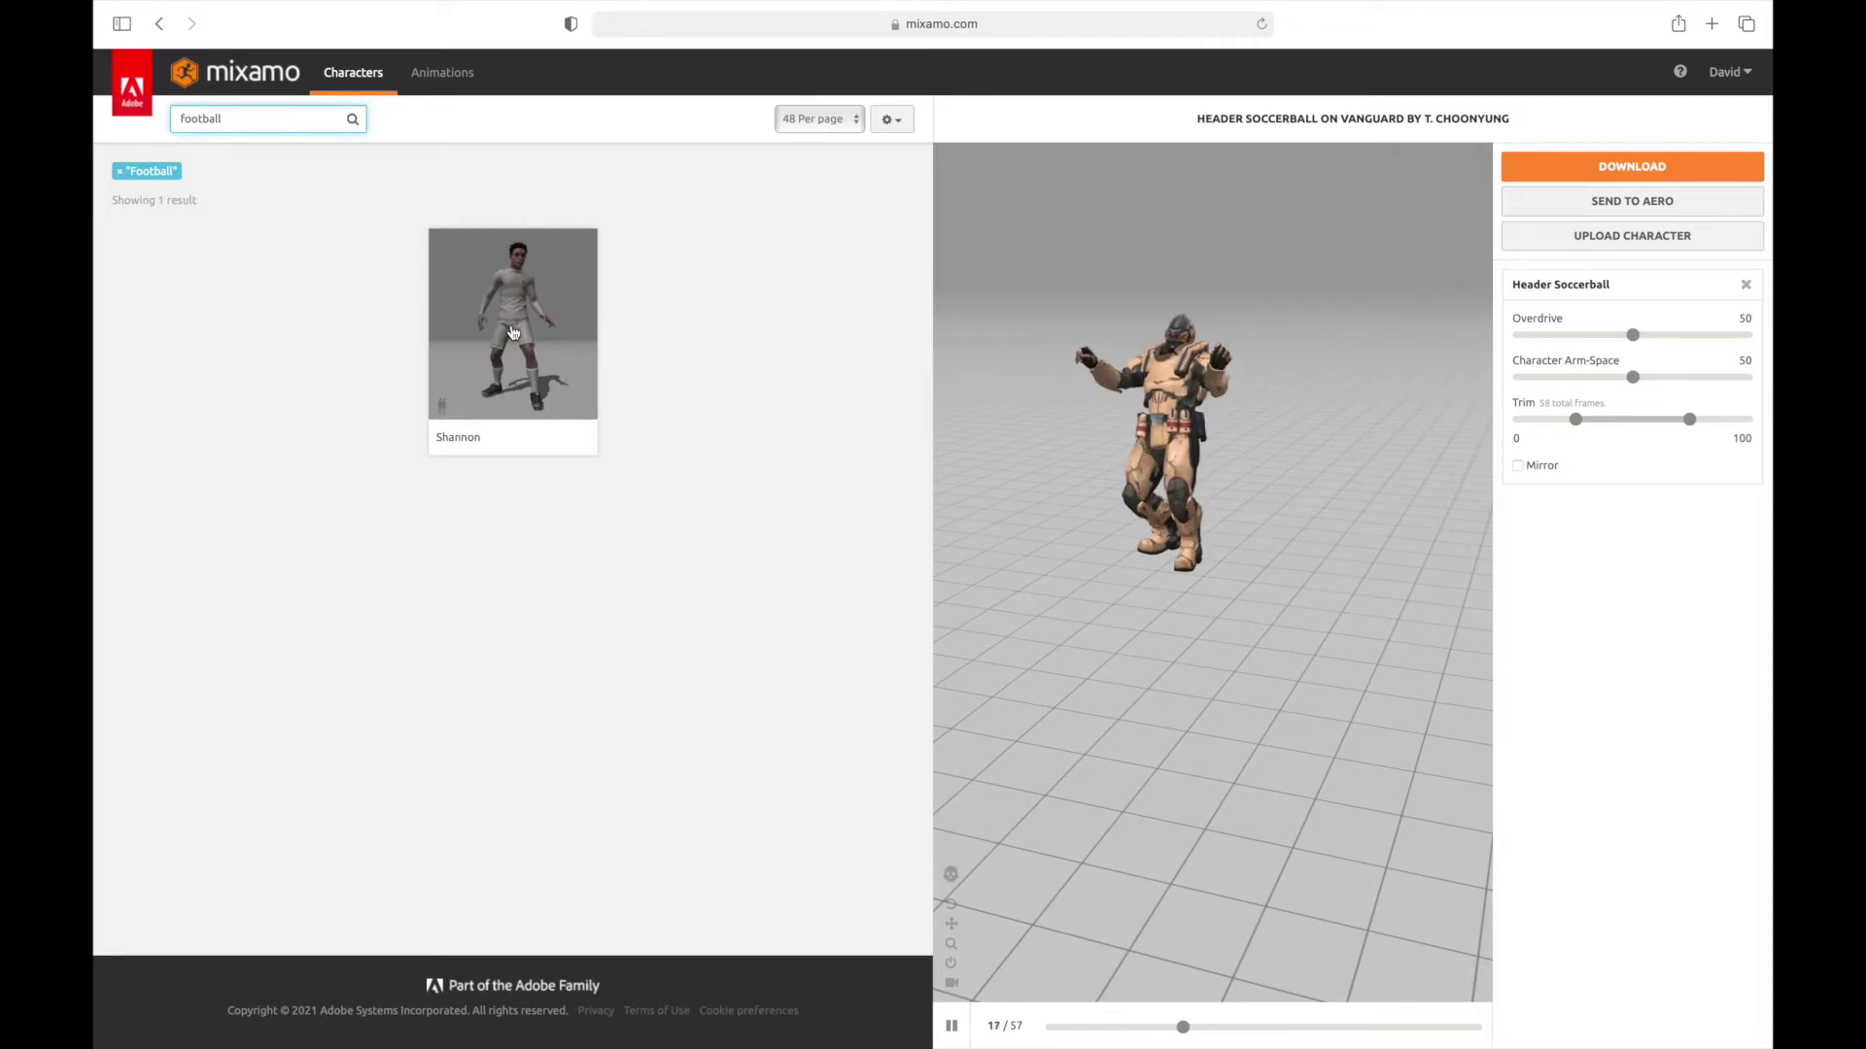
pyautogui.click(517, 332)
pyautogui.click(1300, 339)
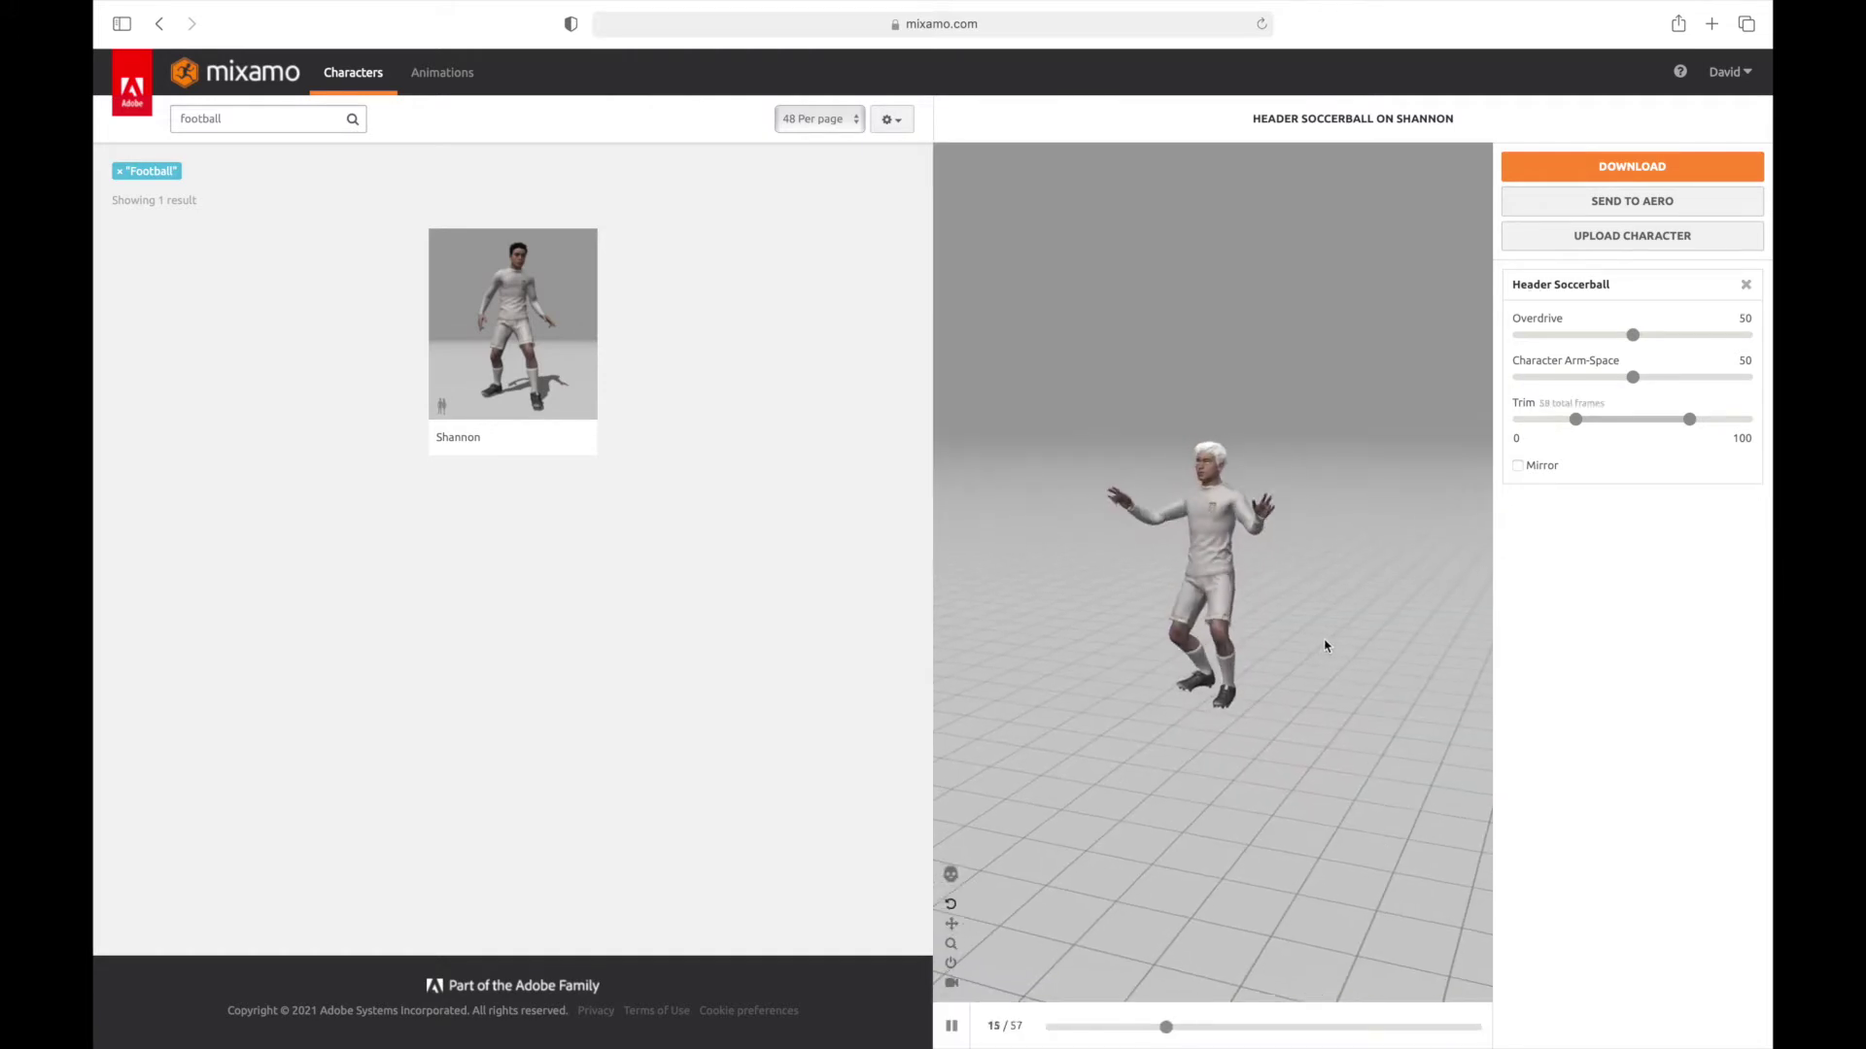
pyautogui.click(443, 72)
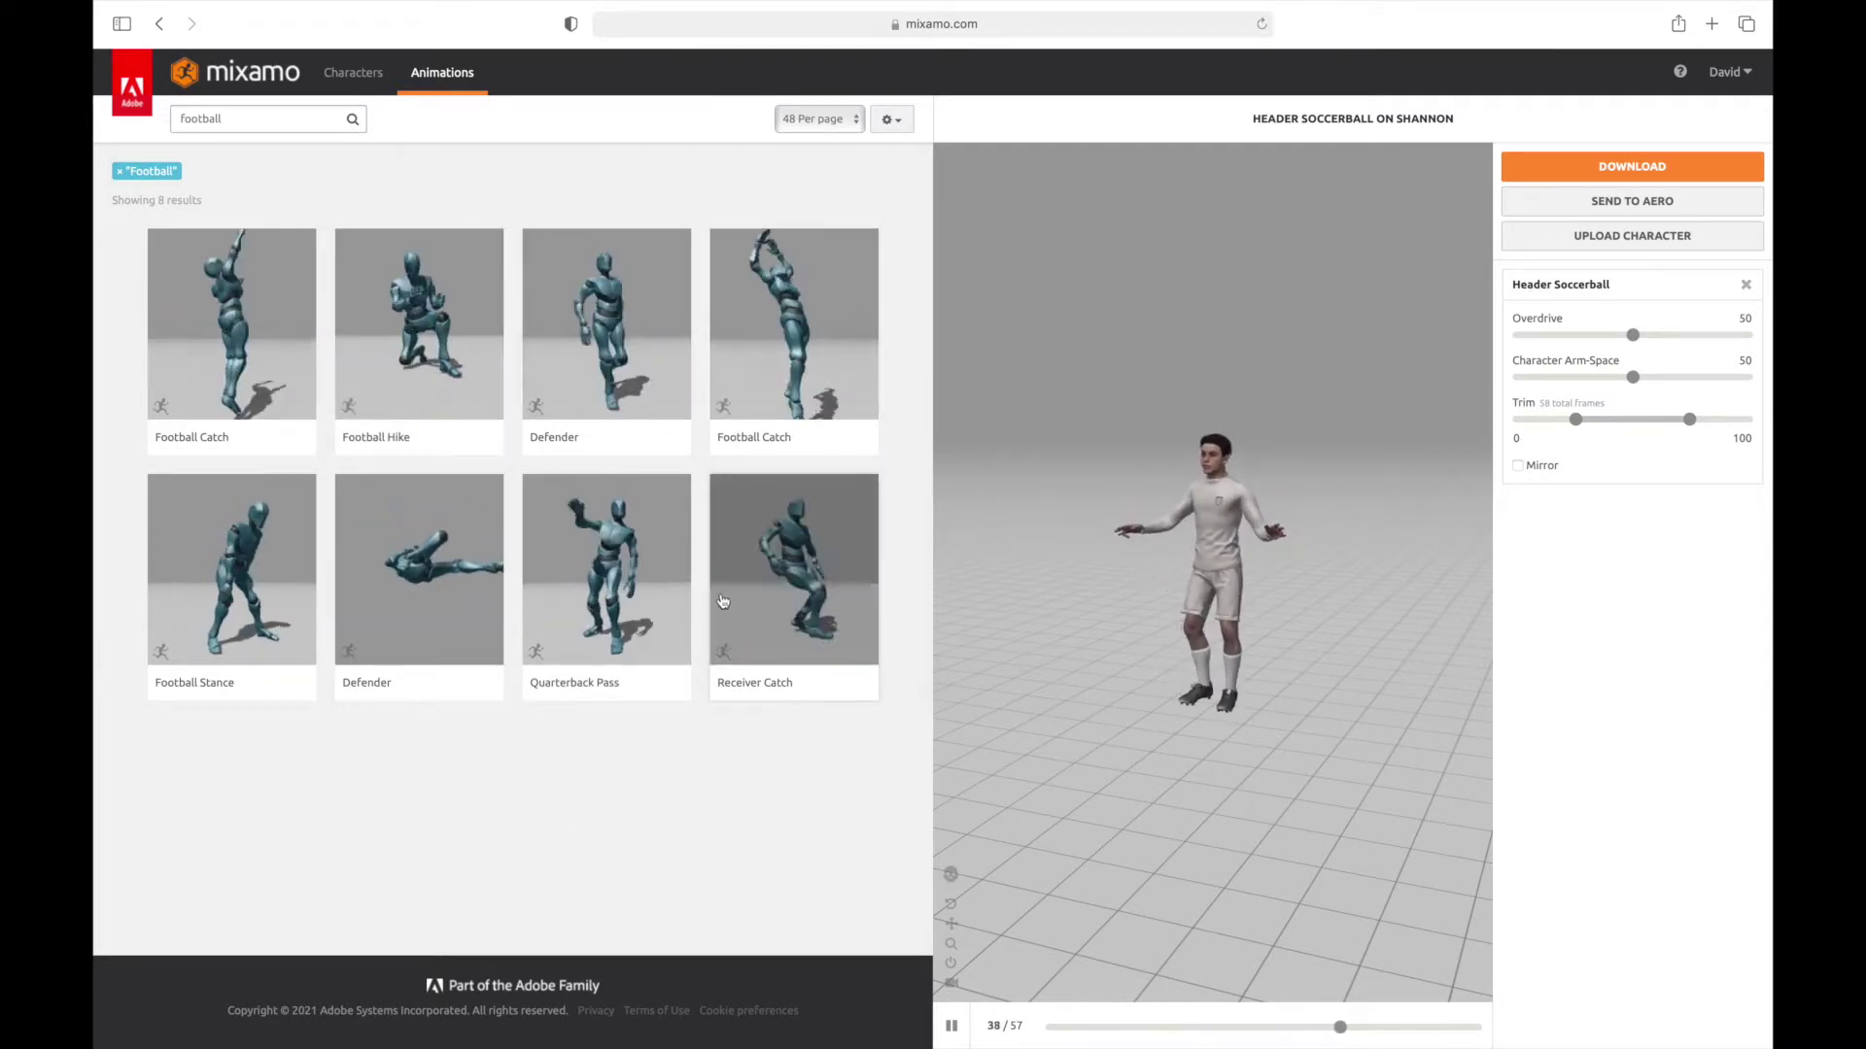
# Step: Search animations for soccer, preview Stall and Receive Soccerball, then apply Chip to Shannon
pyautogui.click(194, 114)
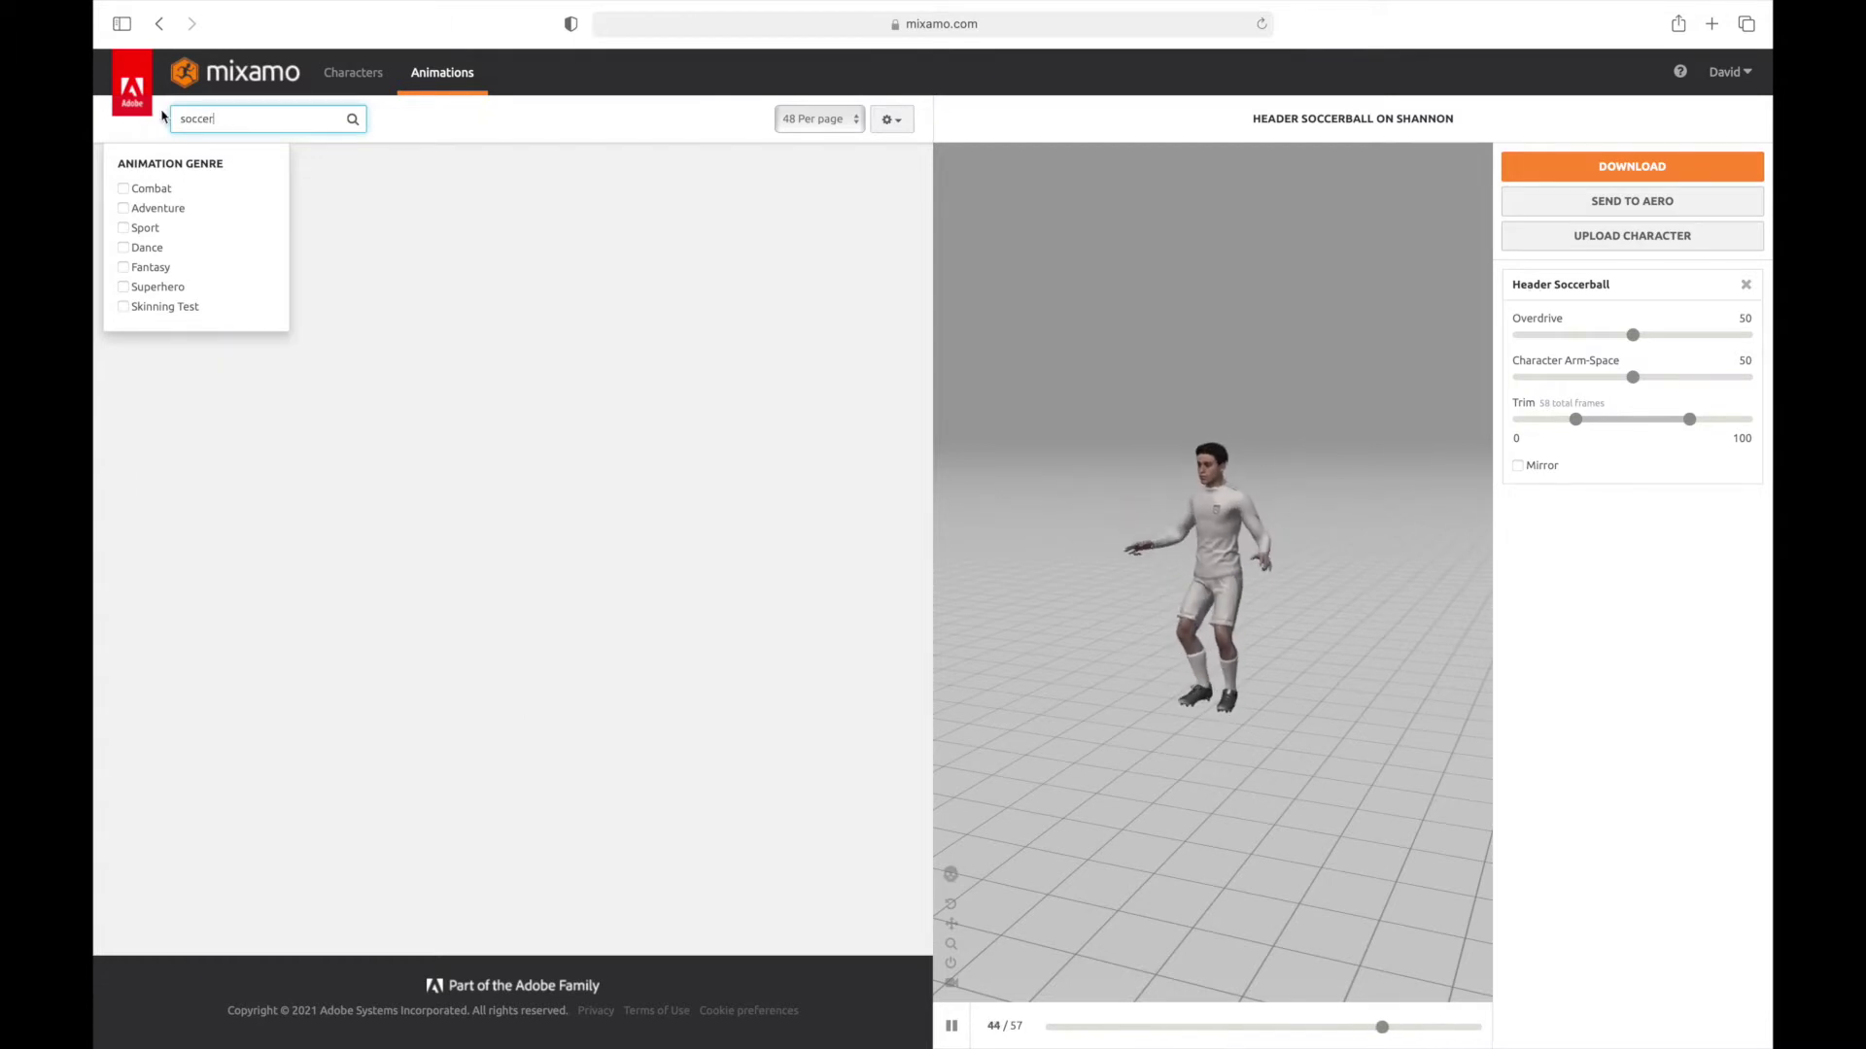
pyautogui.press('Return')
pyautogui.scroll(-8, 886, 663)
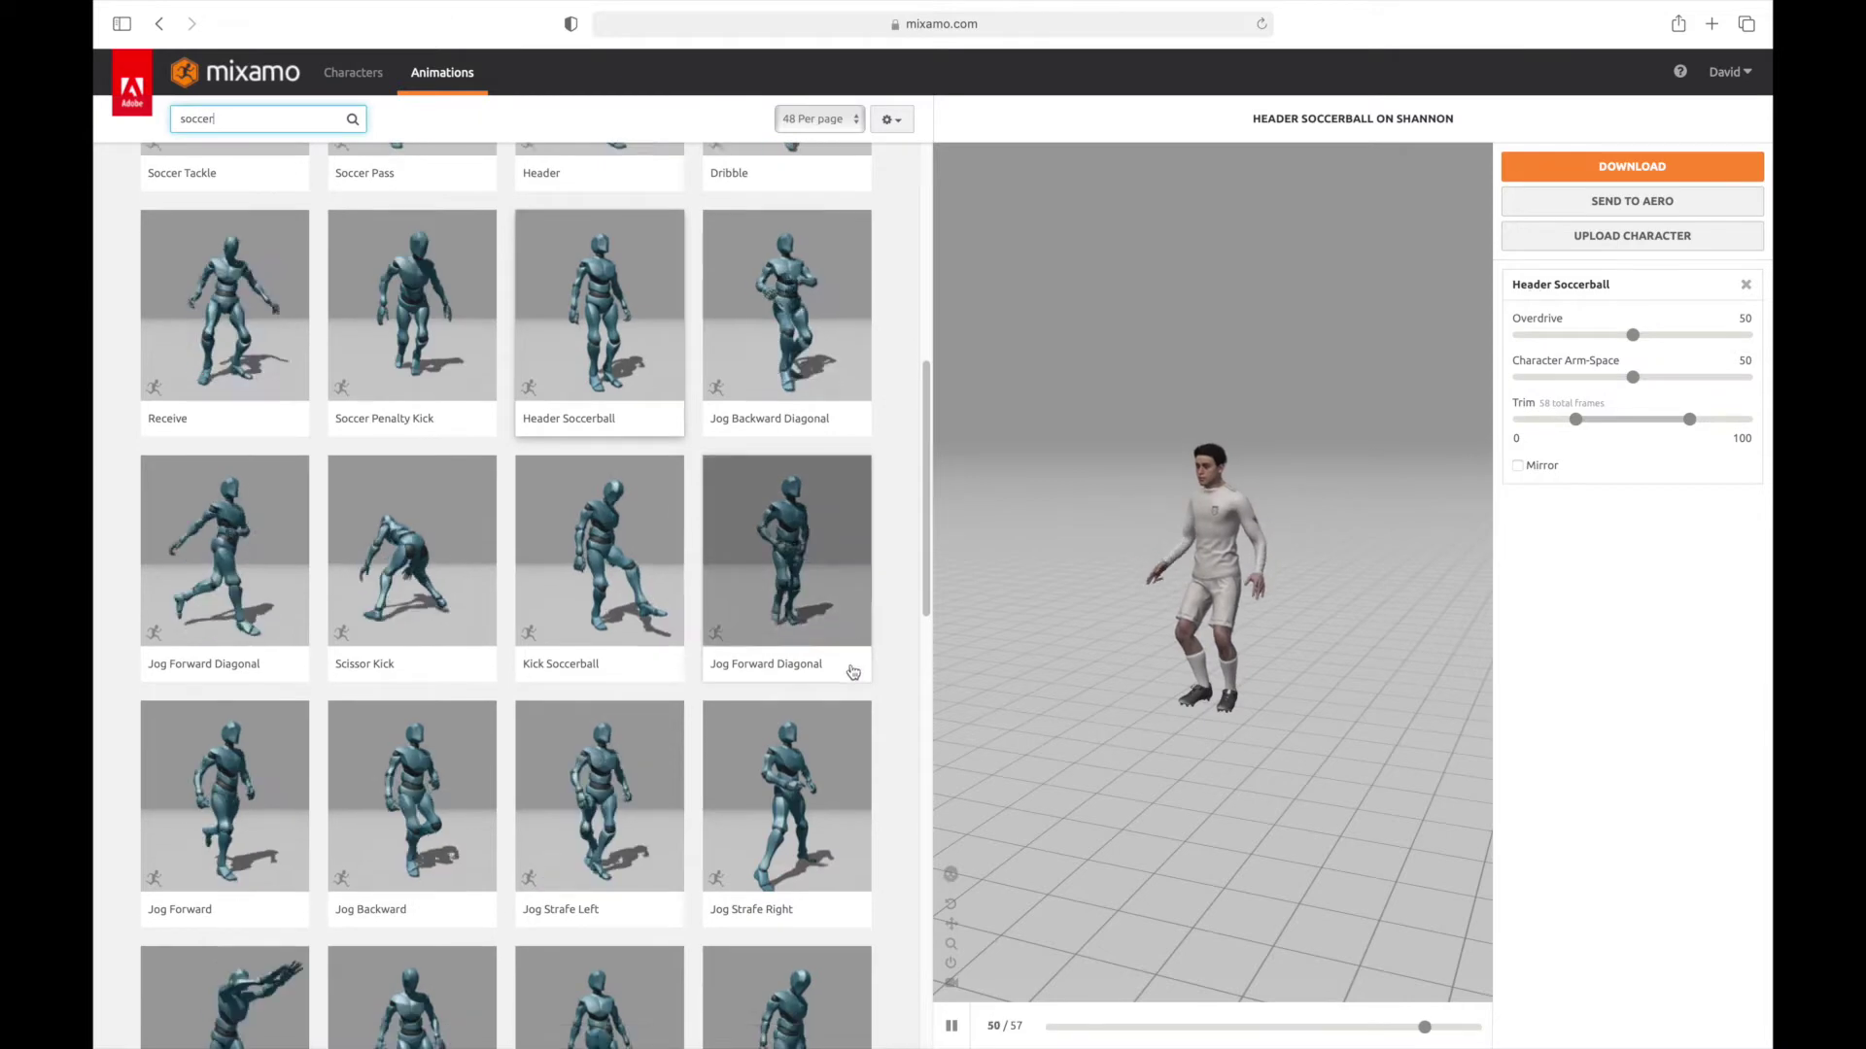
pyautogui.scroll(-6, 880, 665)
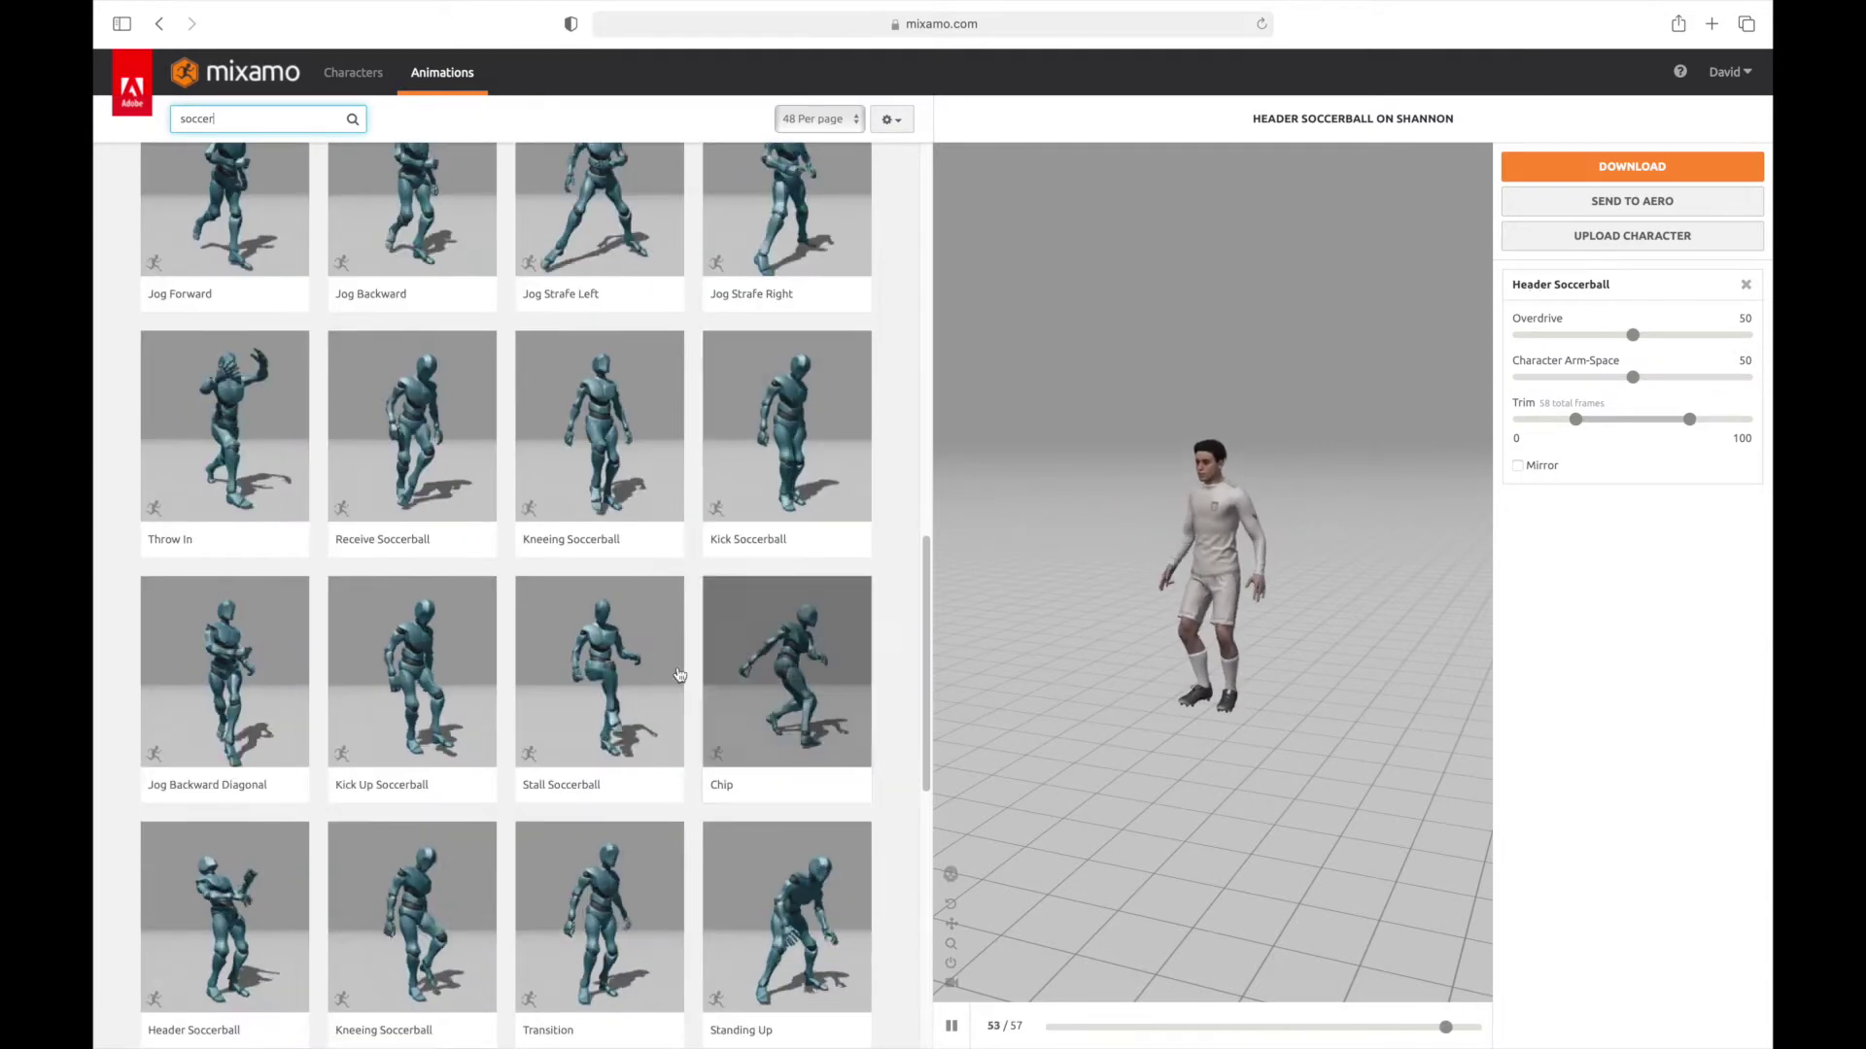
pyautogui.click(609, 670)
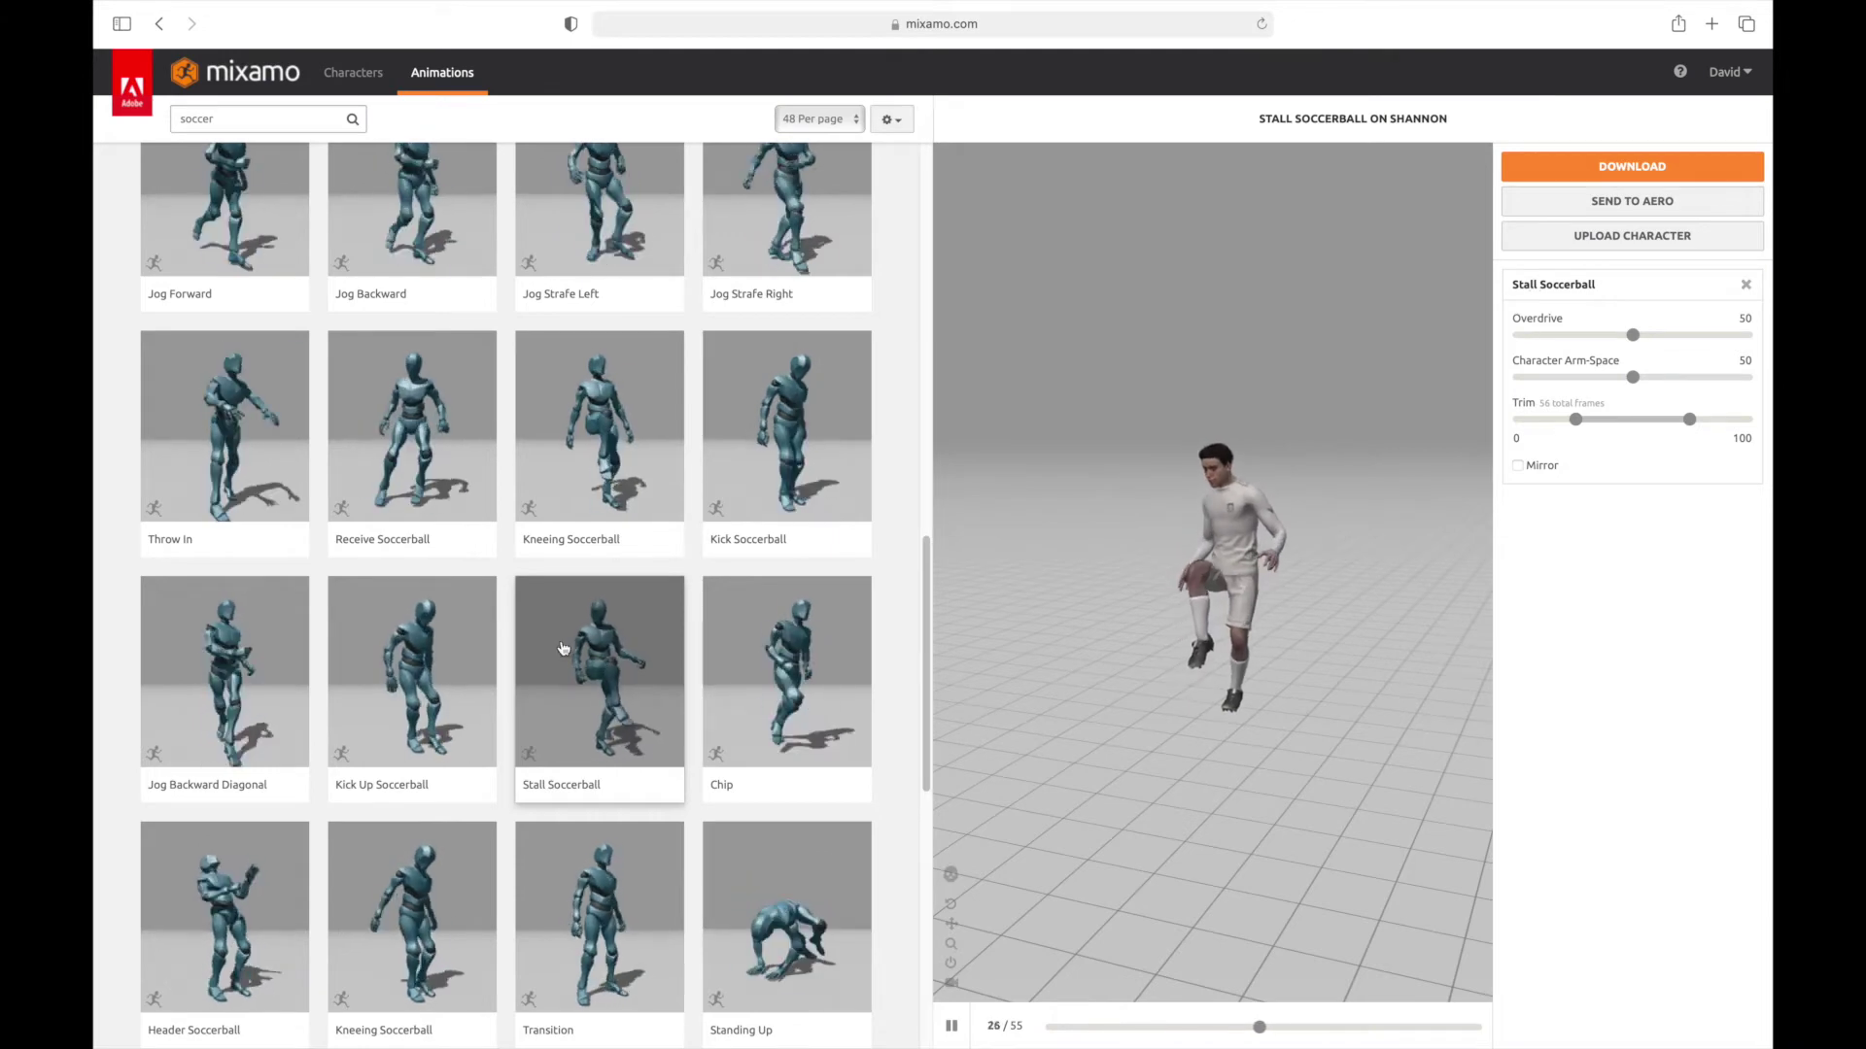
pyautogui.click(425, 448)
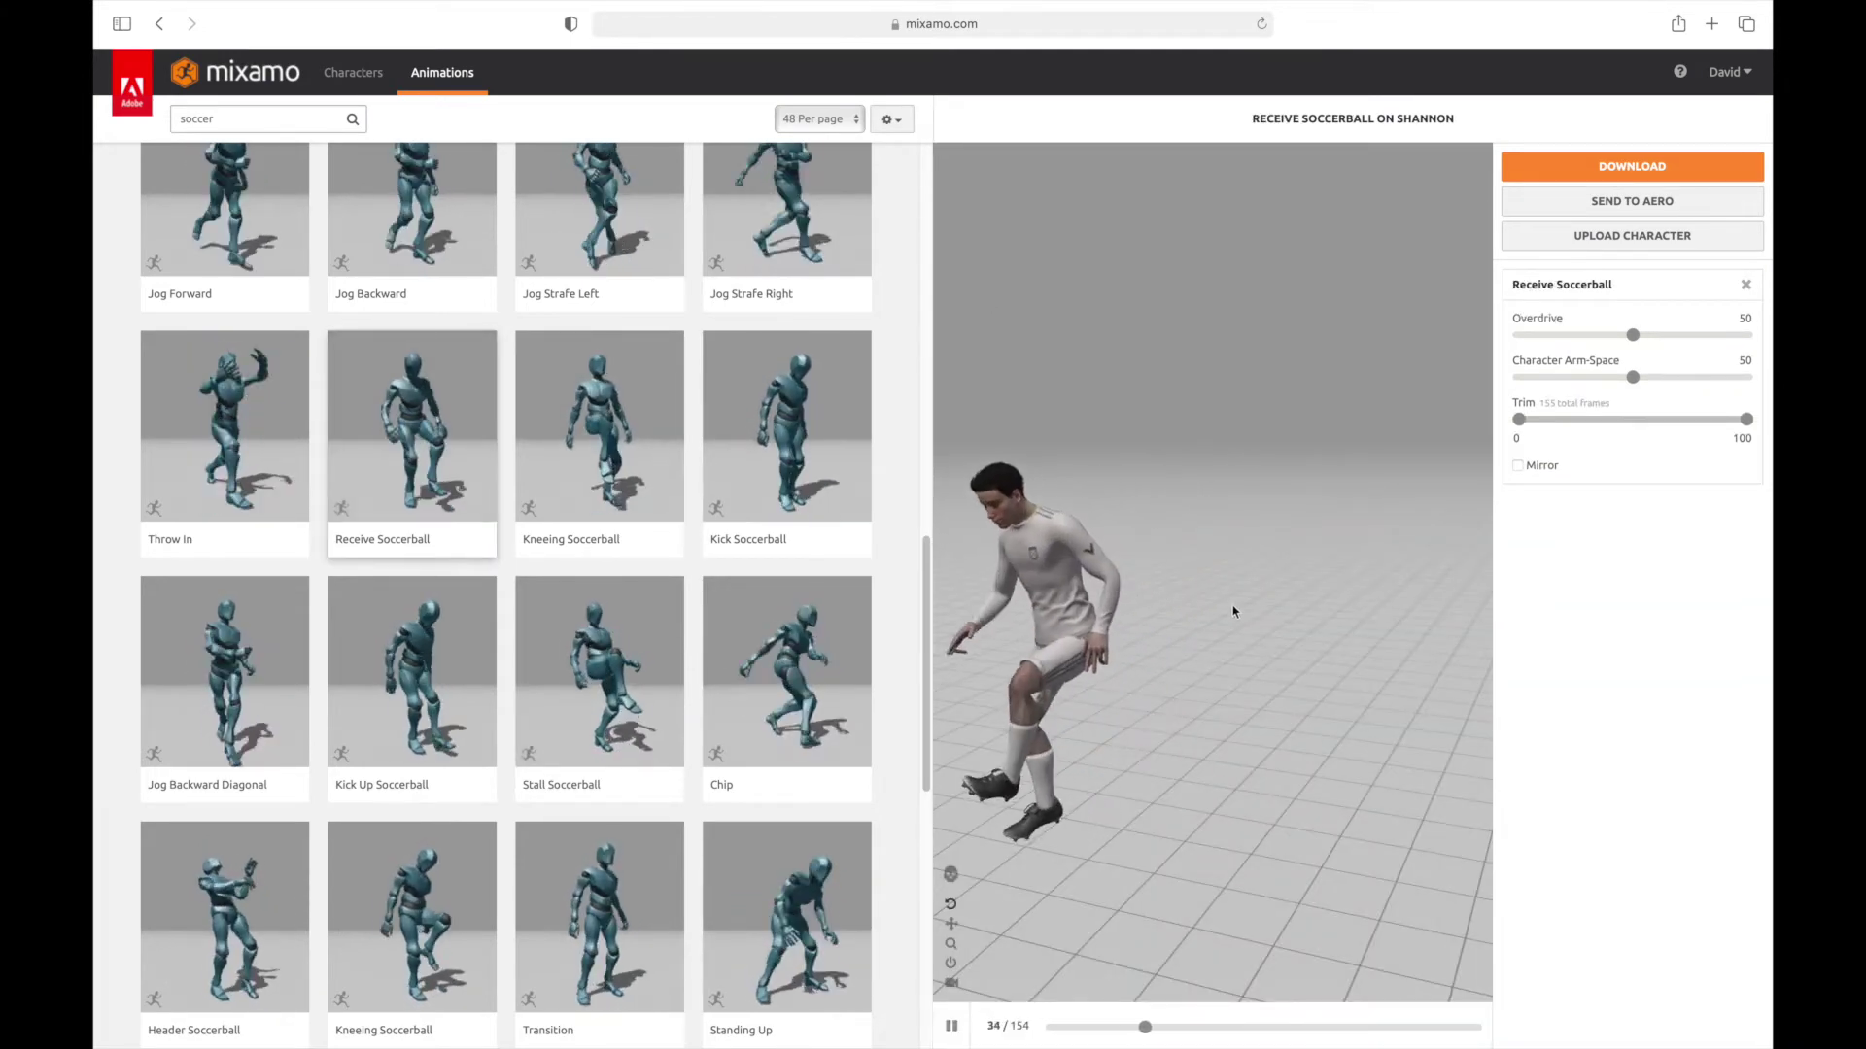
pyautogui.moveTo(1125, 667); pyautogui.dragTo(1086, 690)
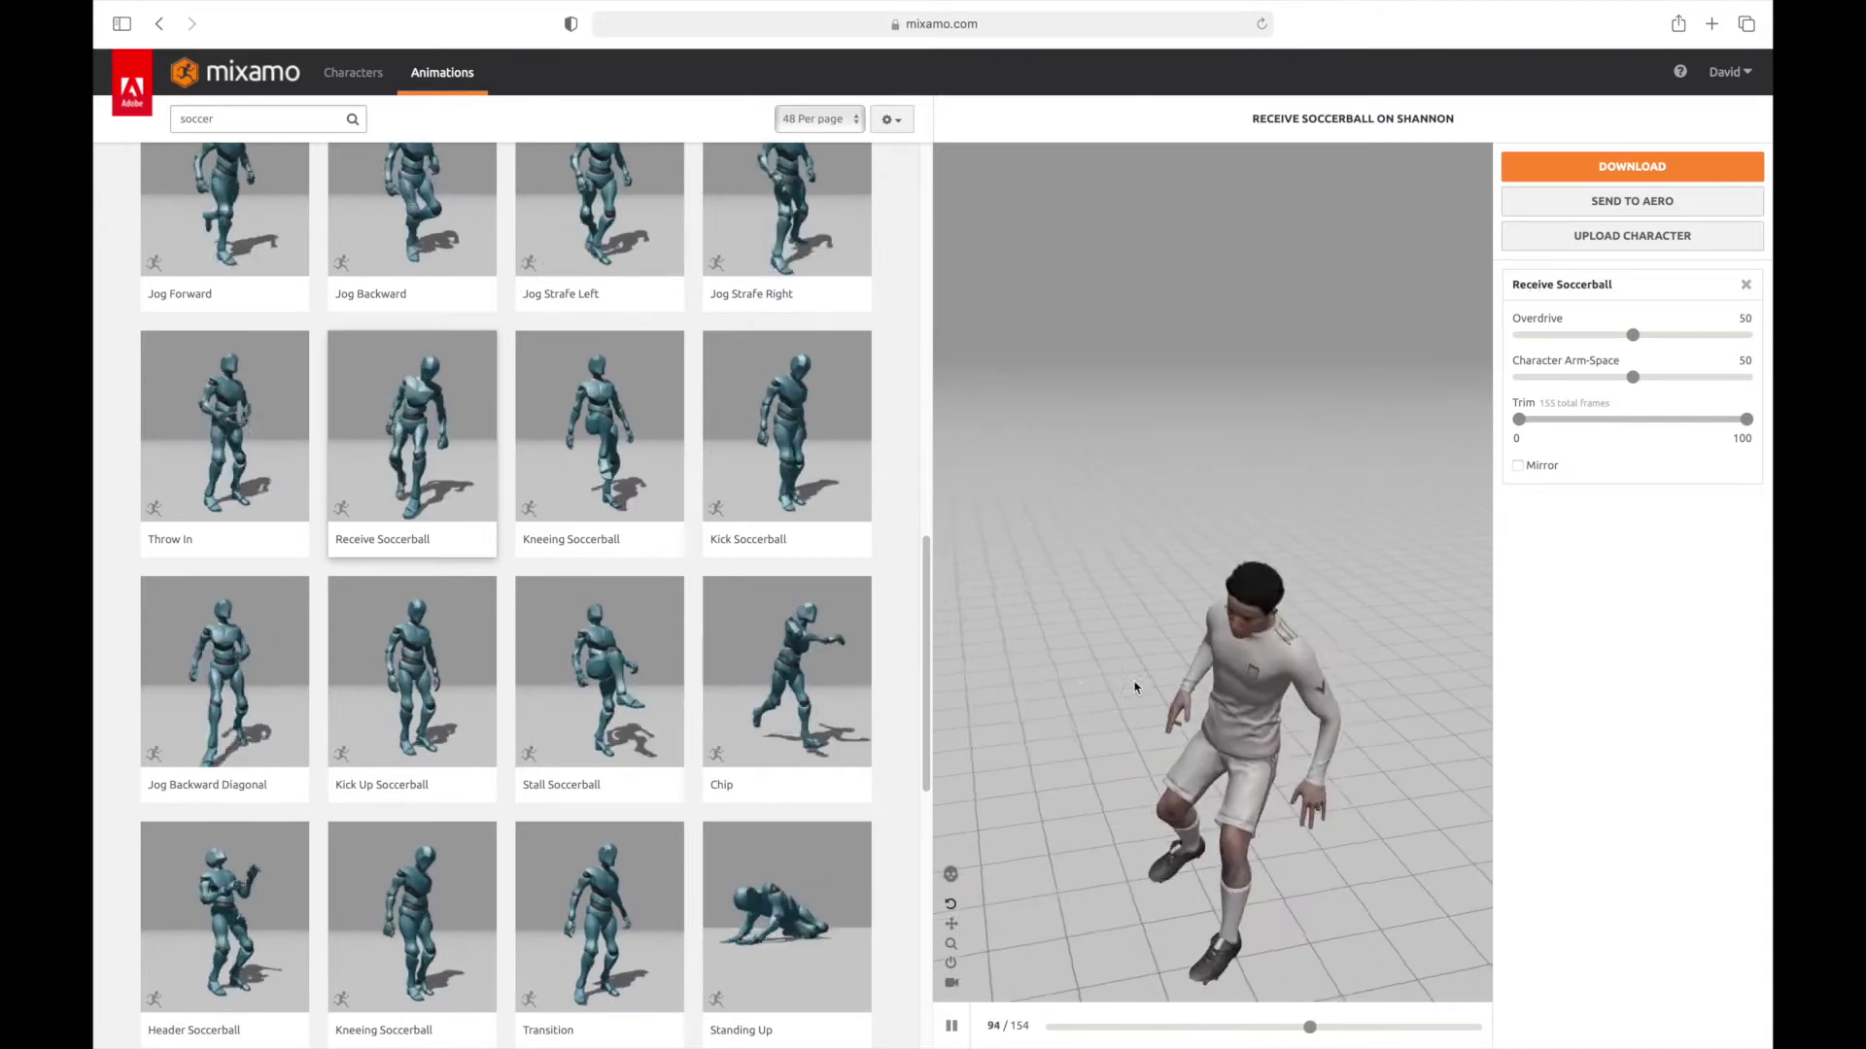
pyautogui.click(812, 658)
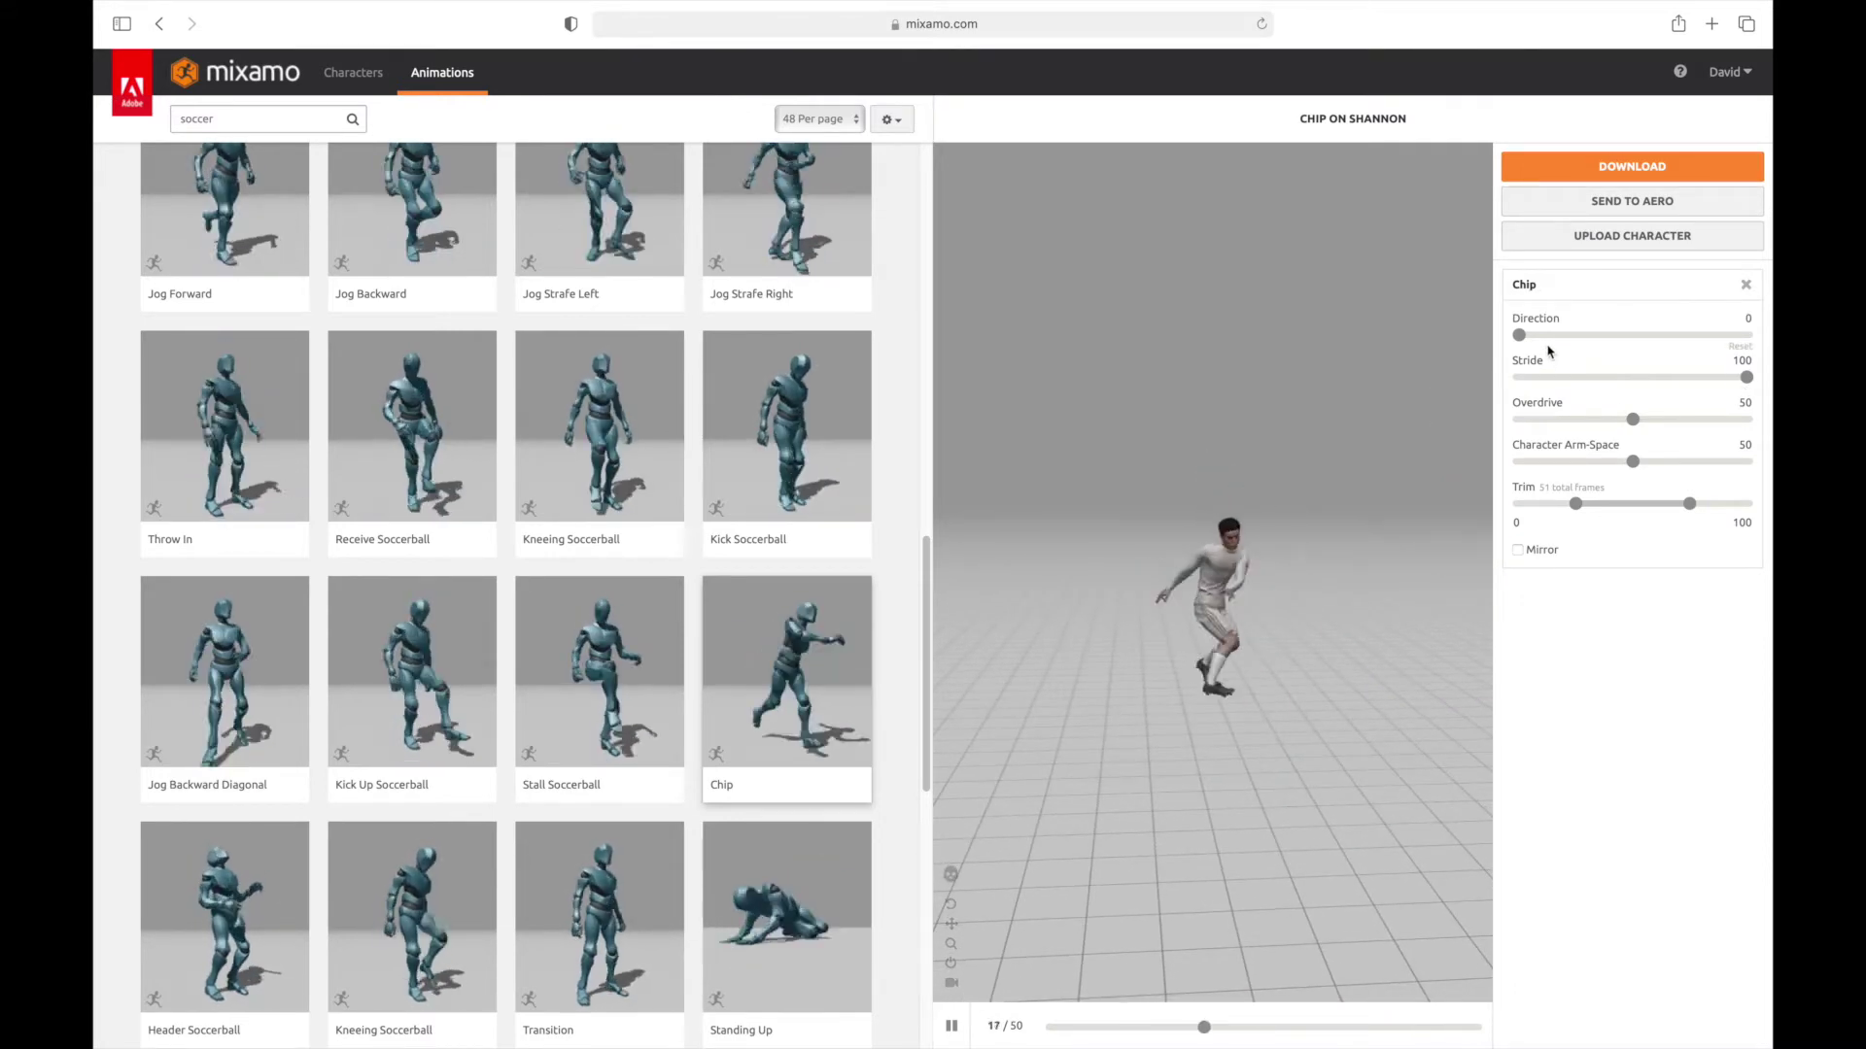
# Step: Tune Shannon's Chip animation to Direction 0, Overdrive 53 and Stride 50
pyautogui.moveTo(1521, 337)
pyautogui.mouseDown()
pyautogui.moveTo(1594, 337)
pyautogui.moveTo(1519, 336)
pyautogui.mouseUp()
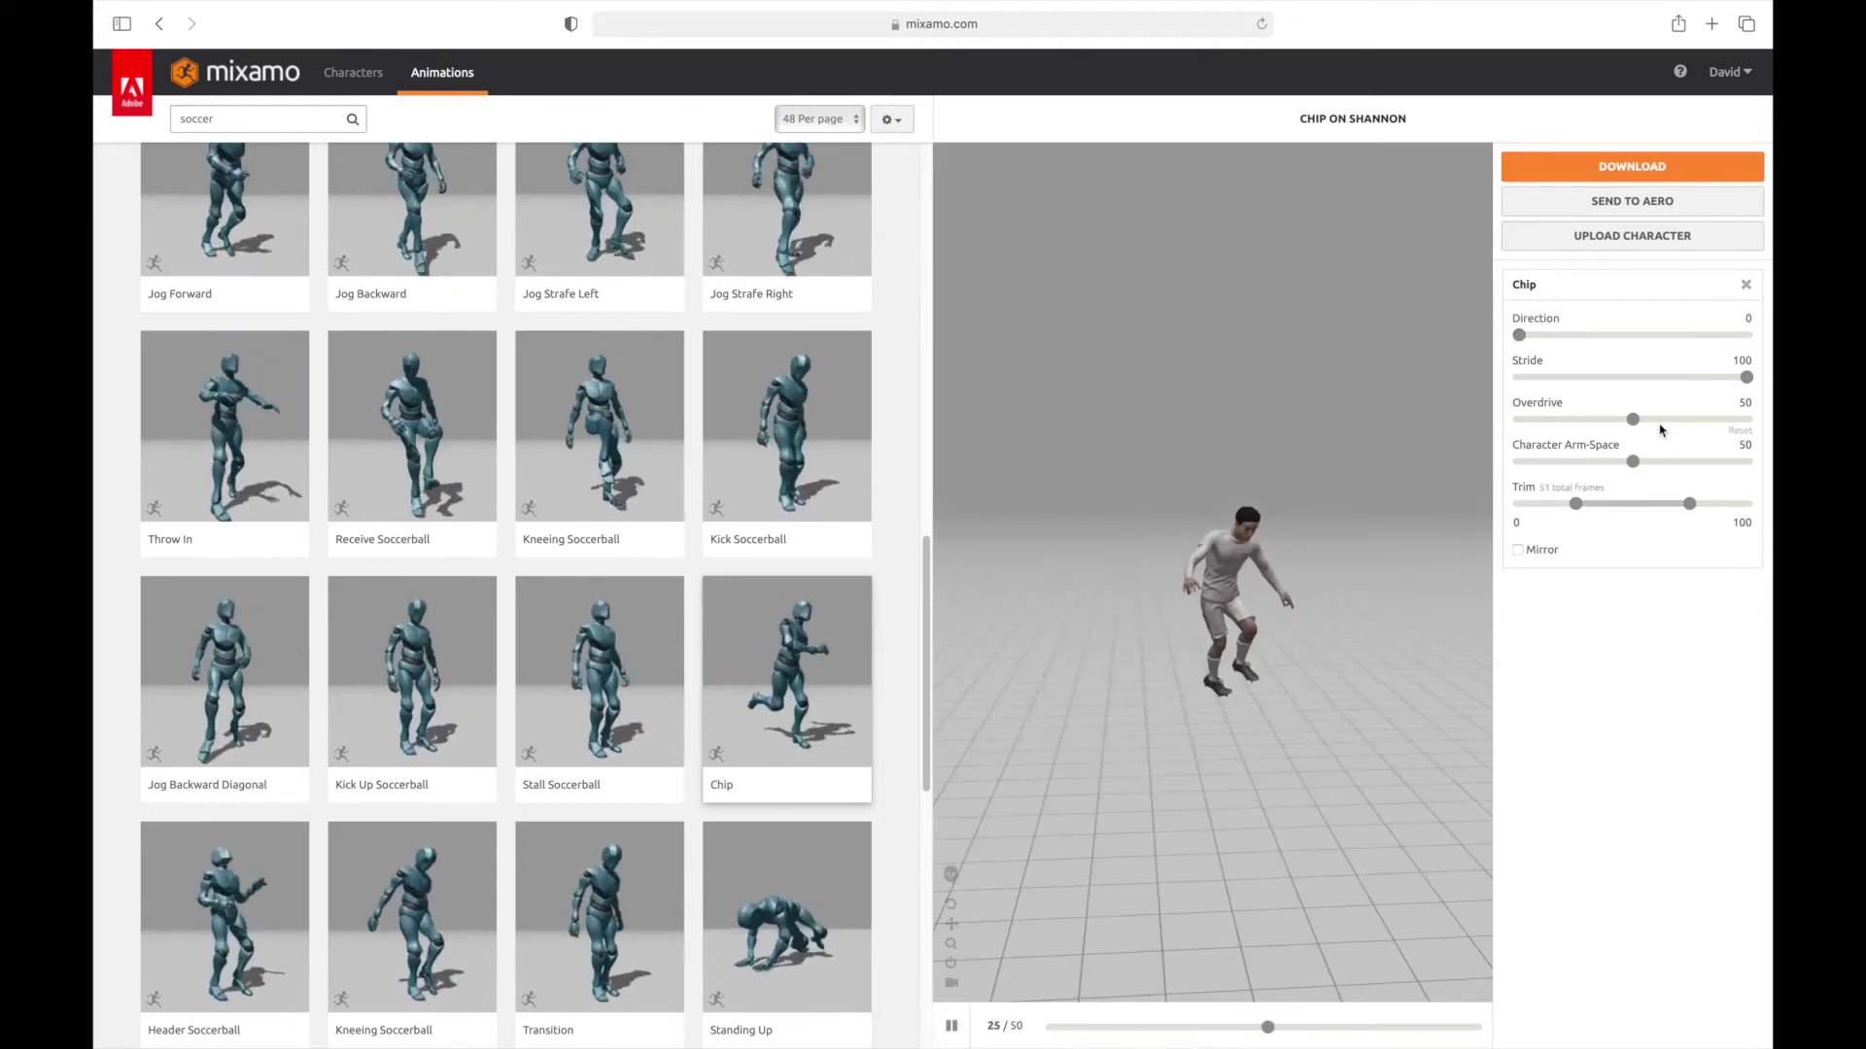
pyautogui.moveTo(1632, 418); pyautogui.dragTo(1747, 419)
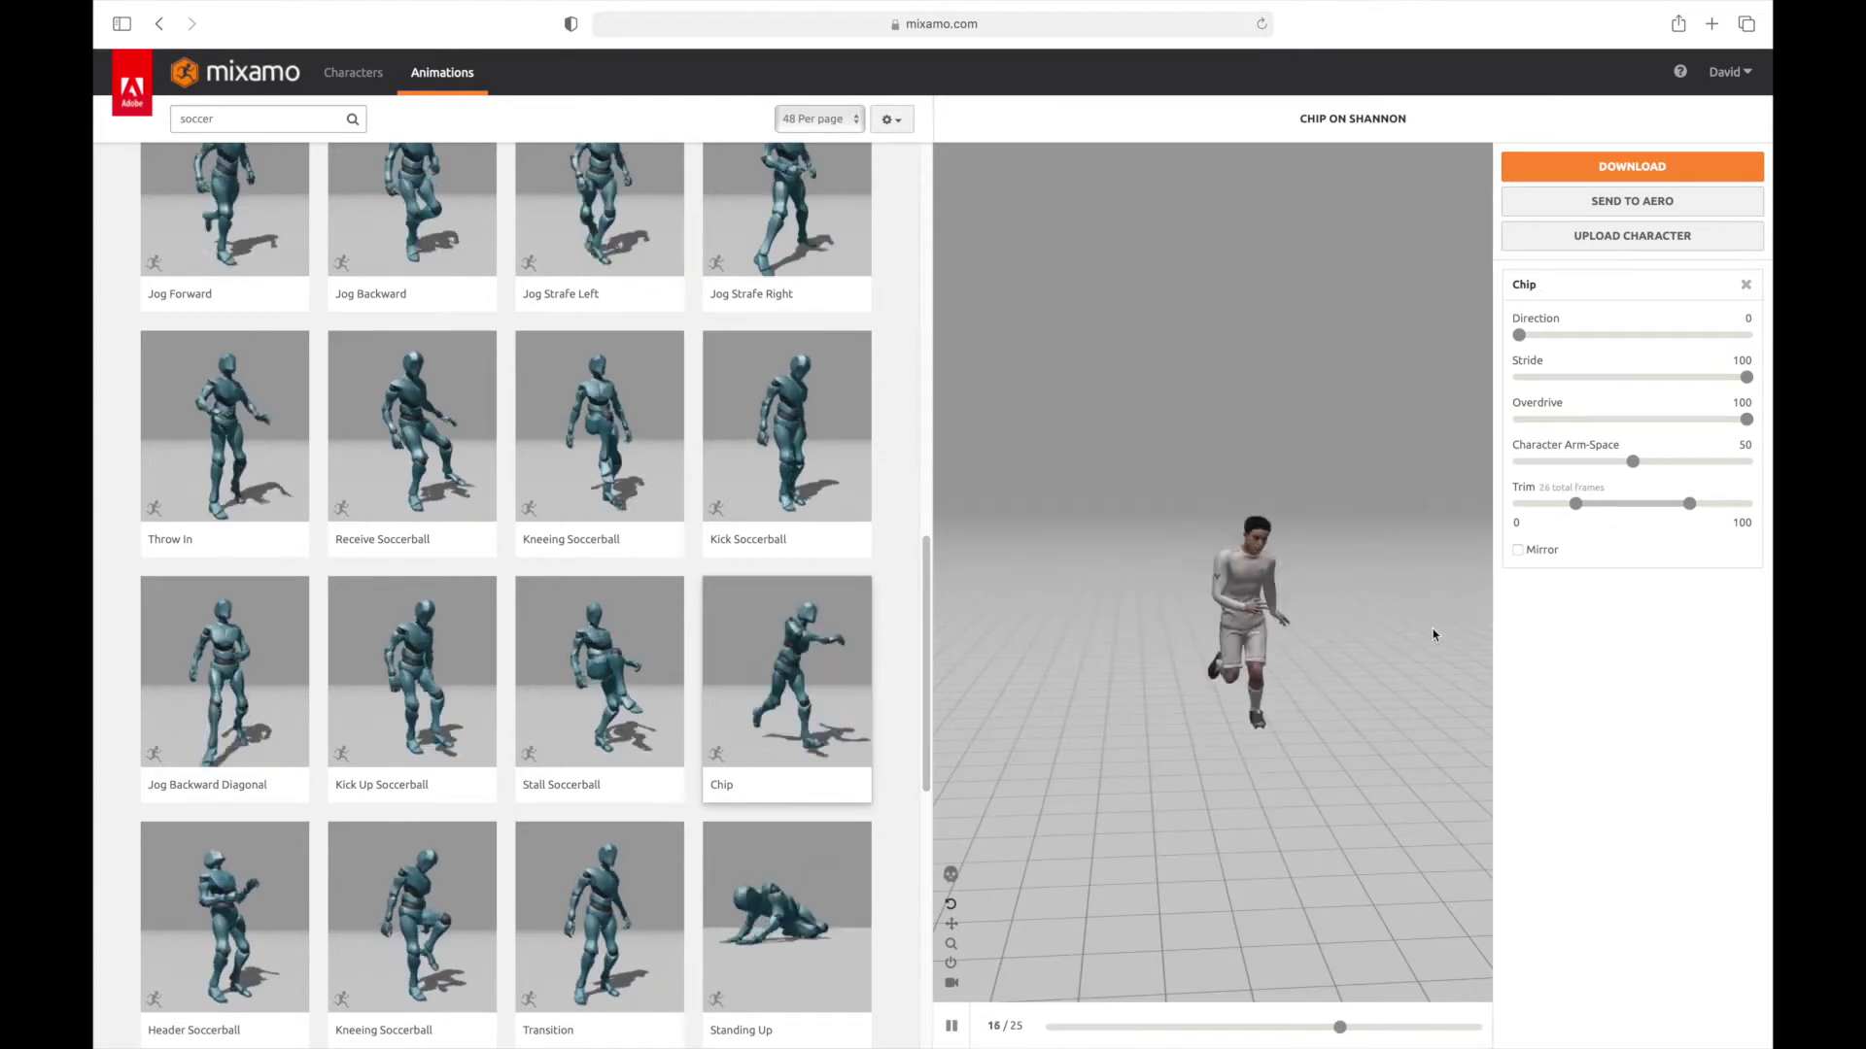
pyautogui.moveTo(1746, 377); pyautogui.dragTo(1691, 379)
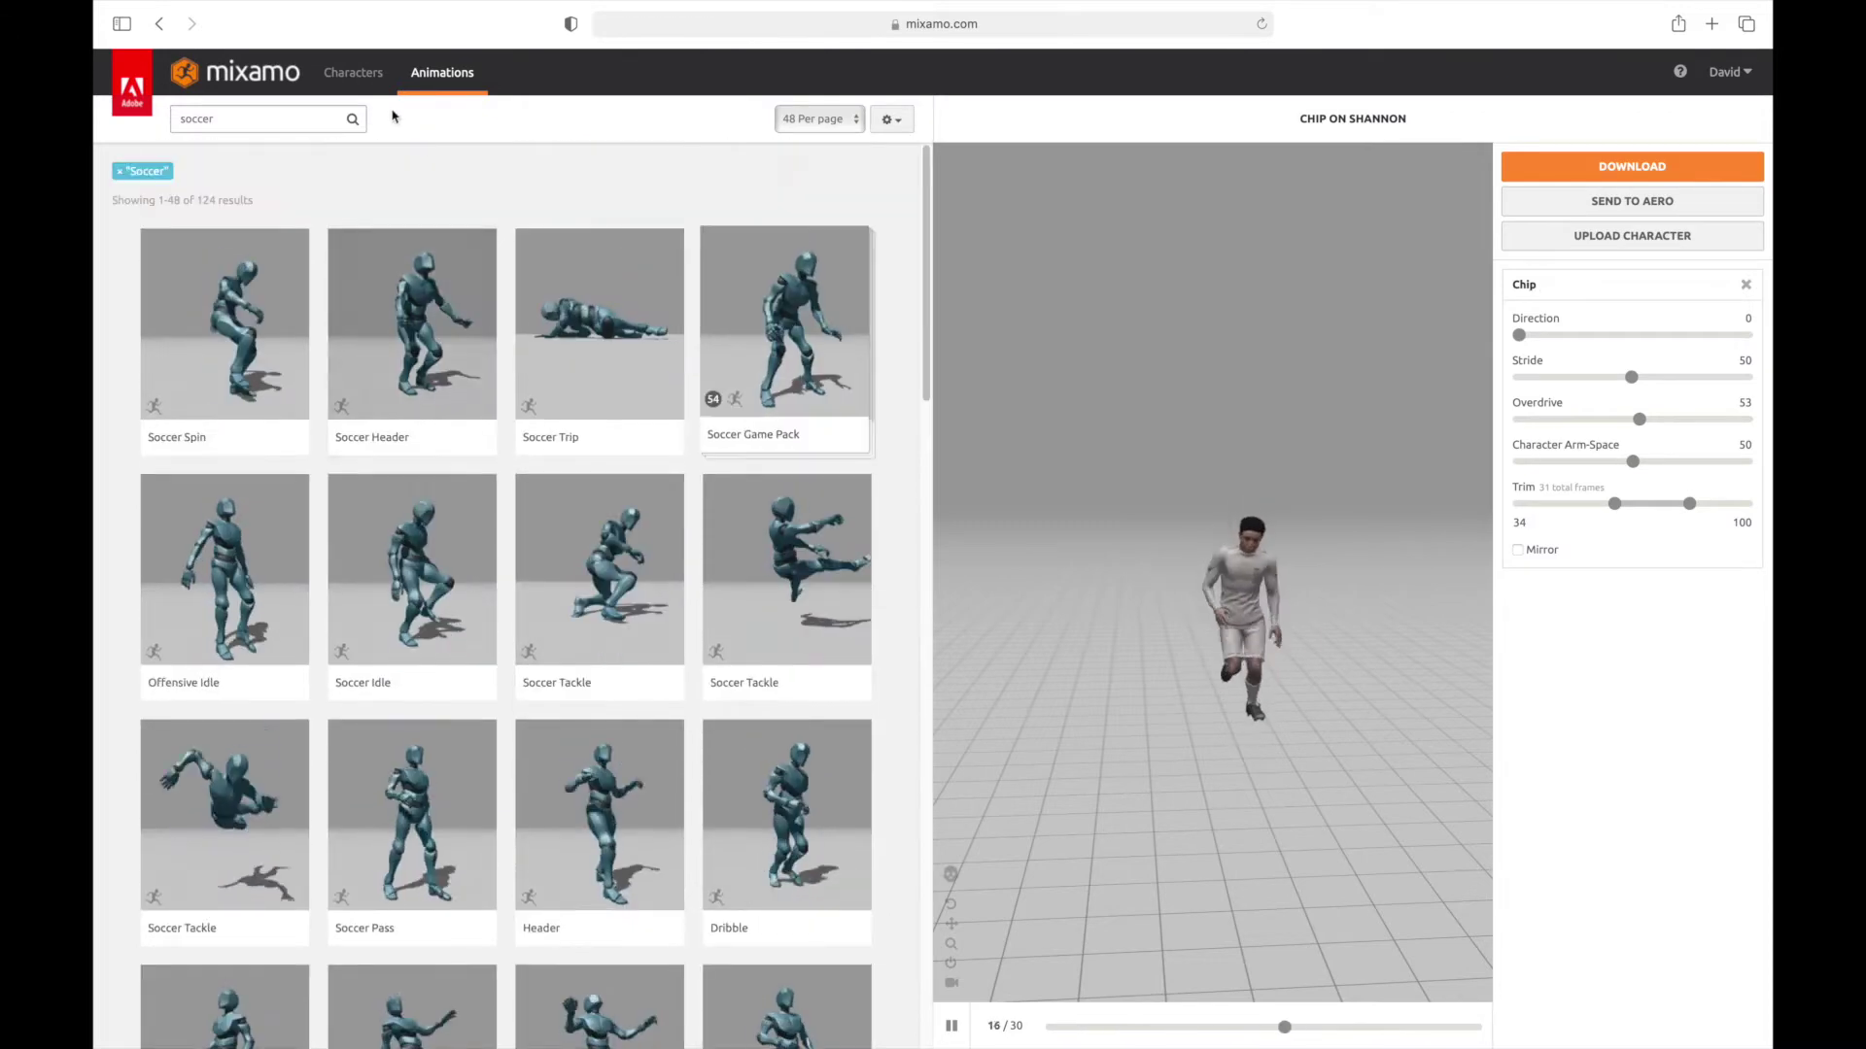
# Step: Swap the Chip animation's character to James and drag the trim start earlier
pyautogui.click(369, 80)
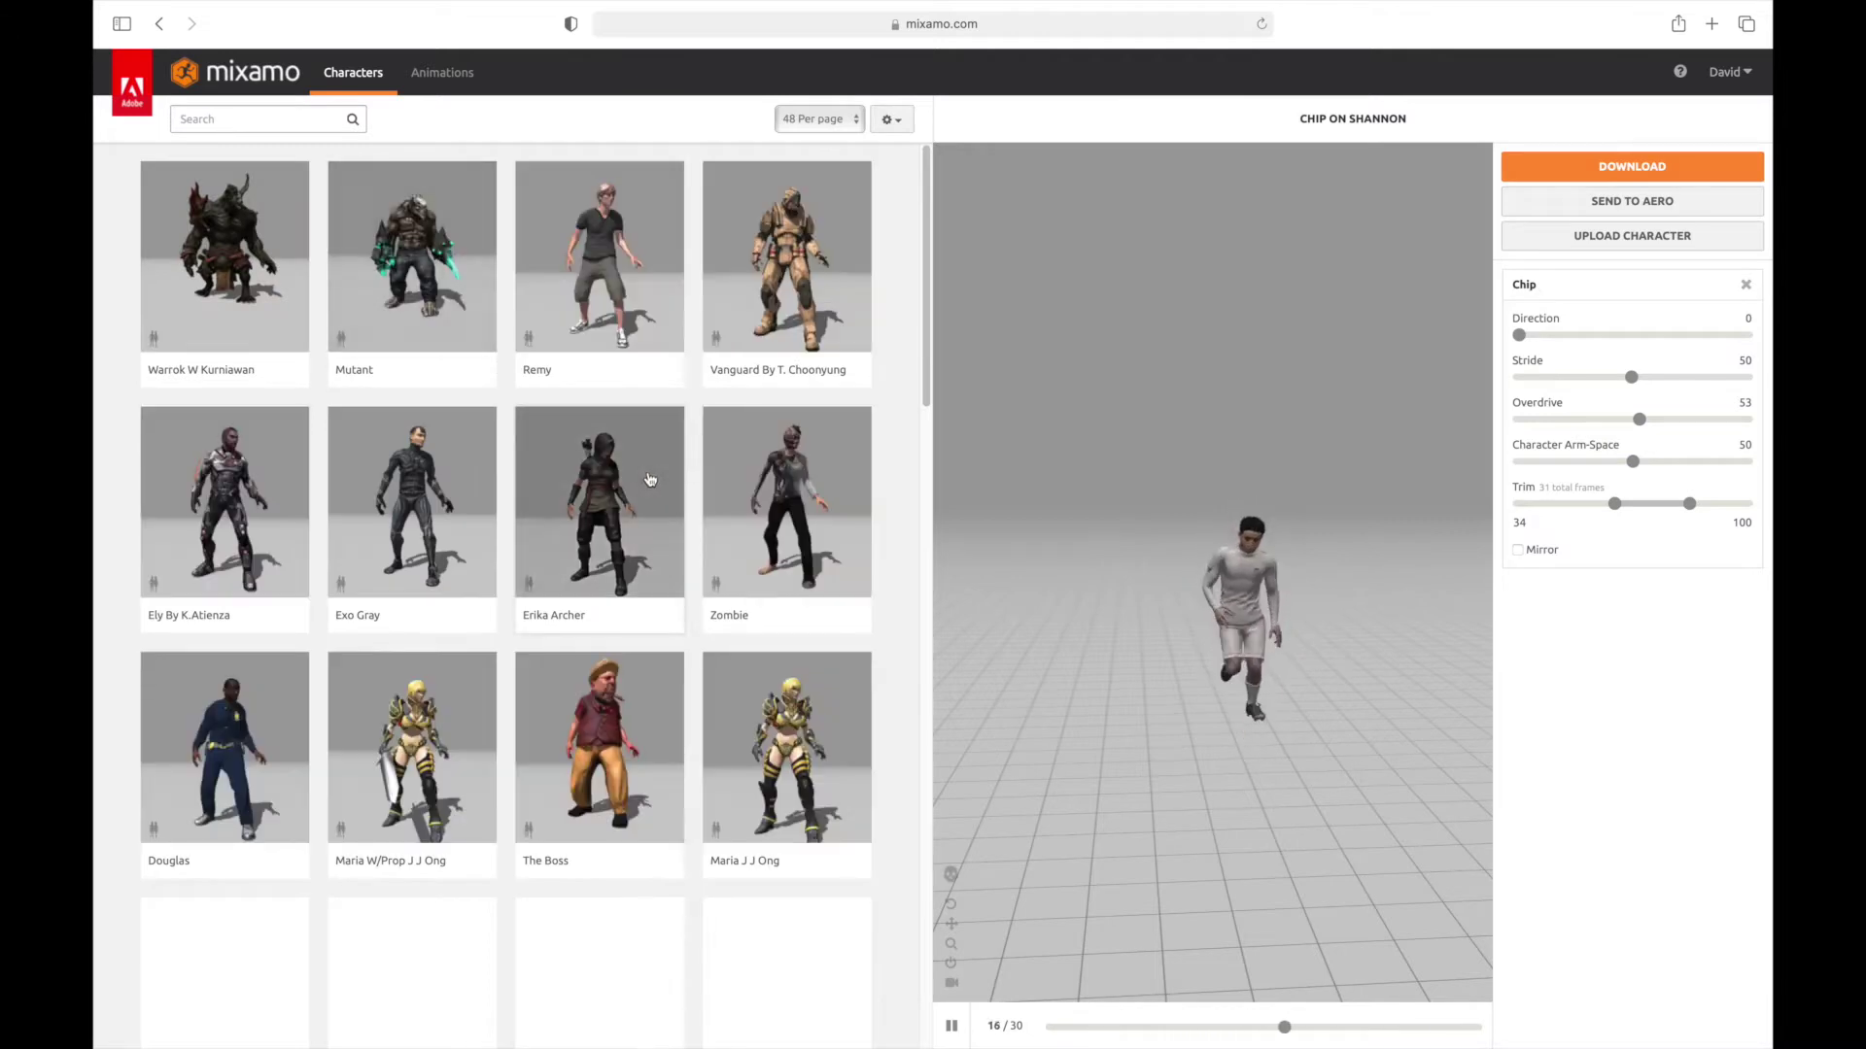
pyautogui.scroll(-10, 642, 491)
pyautogui.scroll(2, 625, 510)
pyautogui.scroll(-6, 623, 509)
pyautogui.click(550, 419)
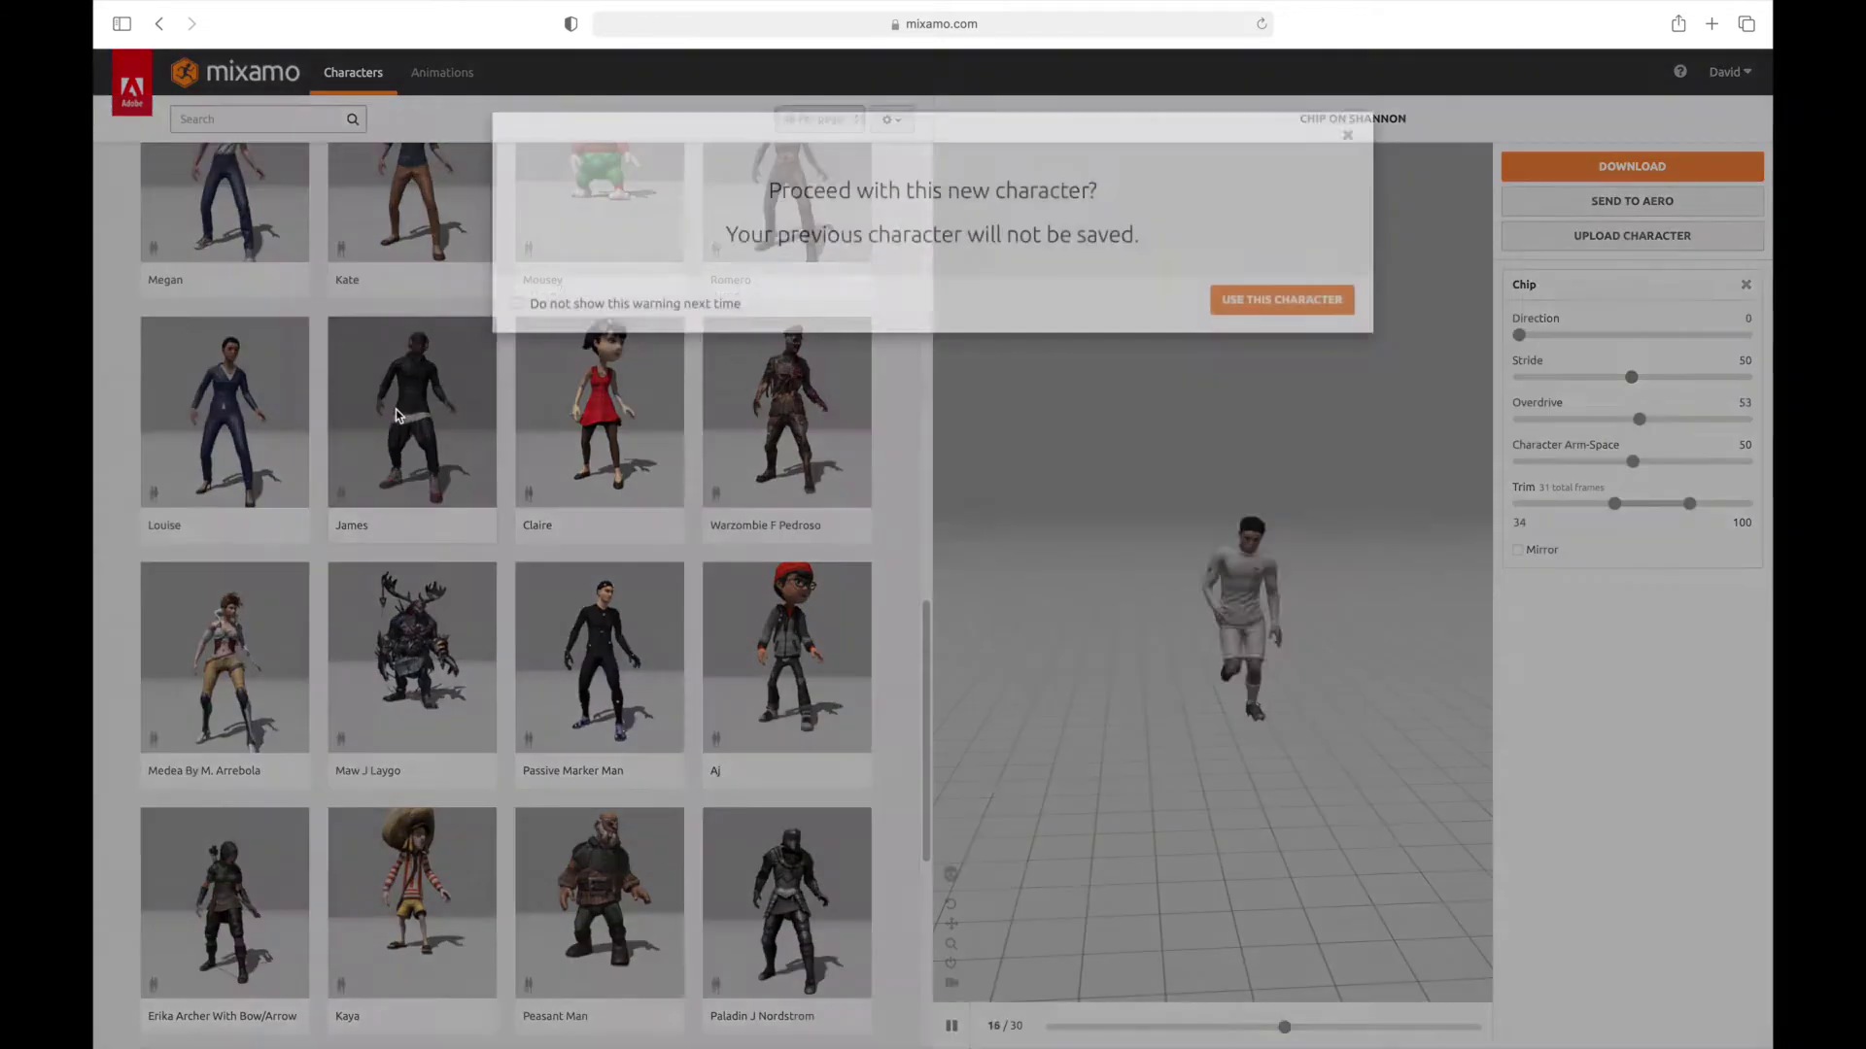
pyautogui.click(1283, 335)
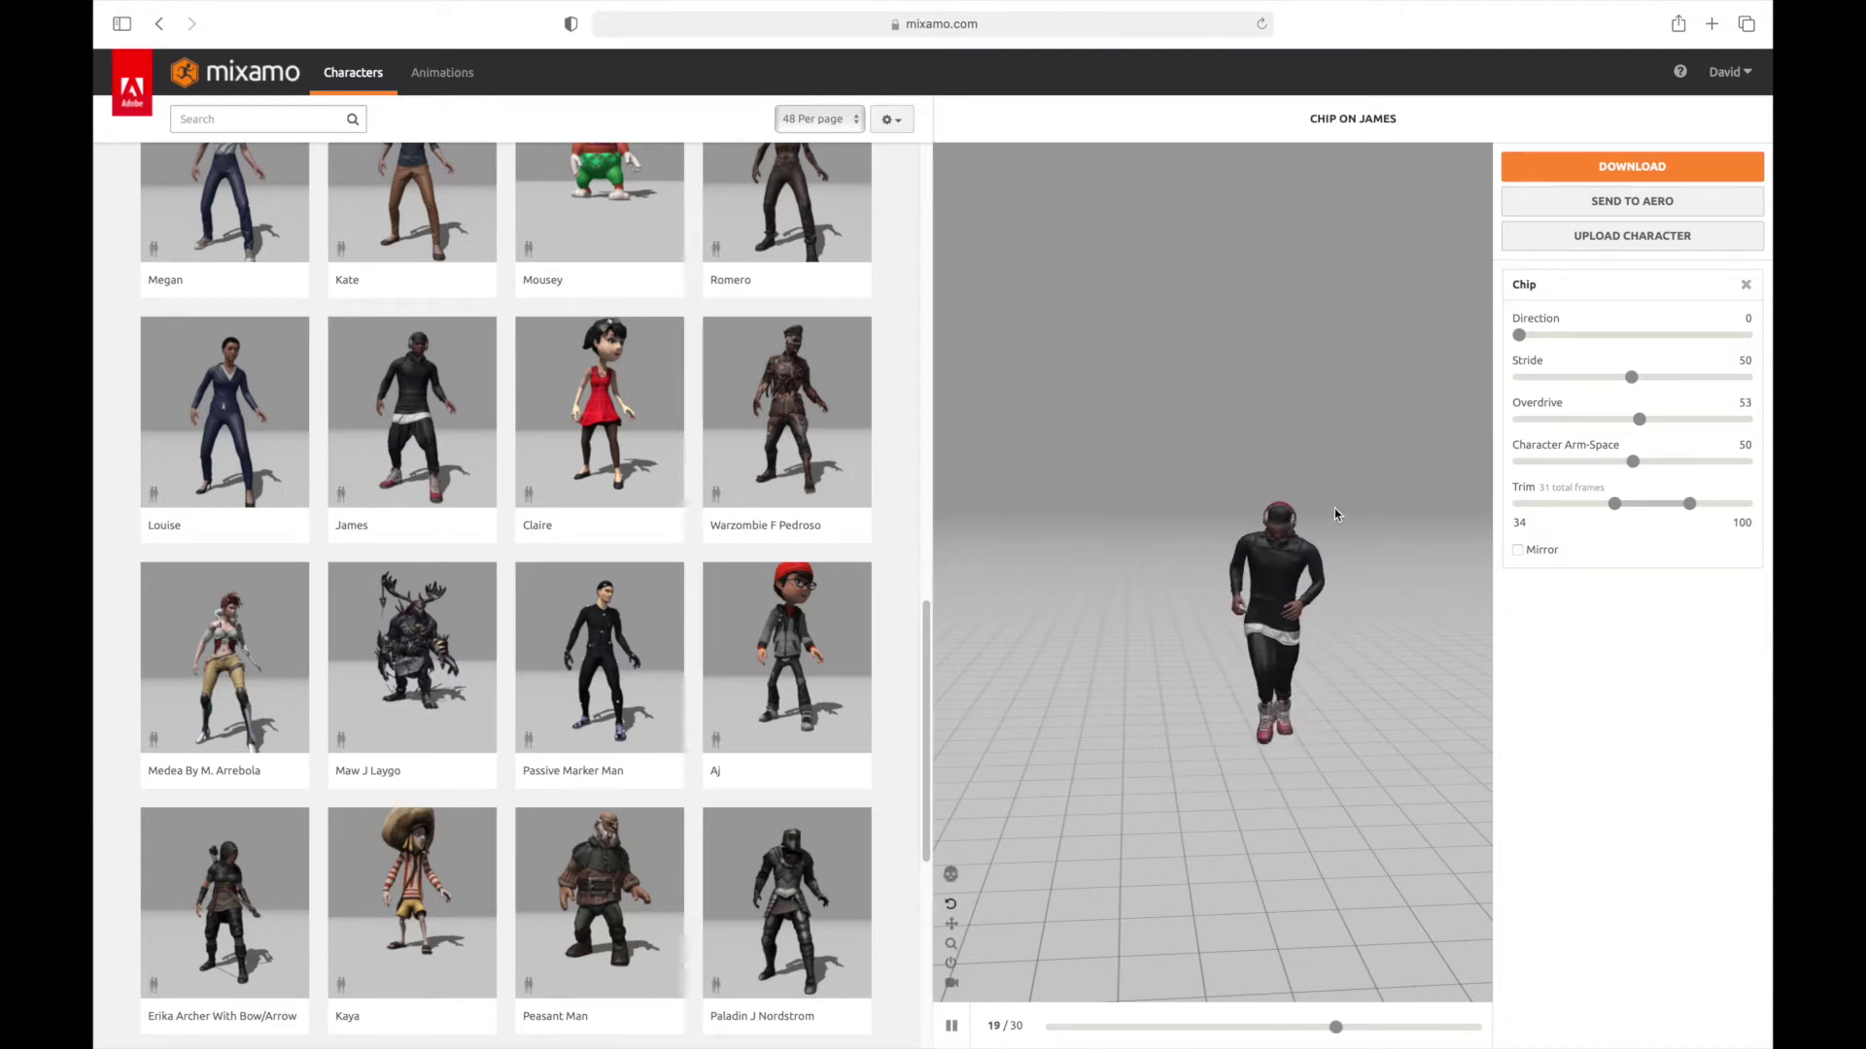
pyautogui.moveTo(1217, 467); pyautogui.dragTo(1203, 550)
pyautogui.moveTo(1616, 515); pyautogui.dragTo(1580, 516)
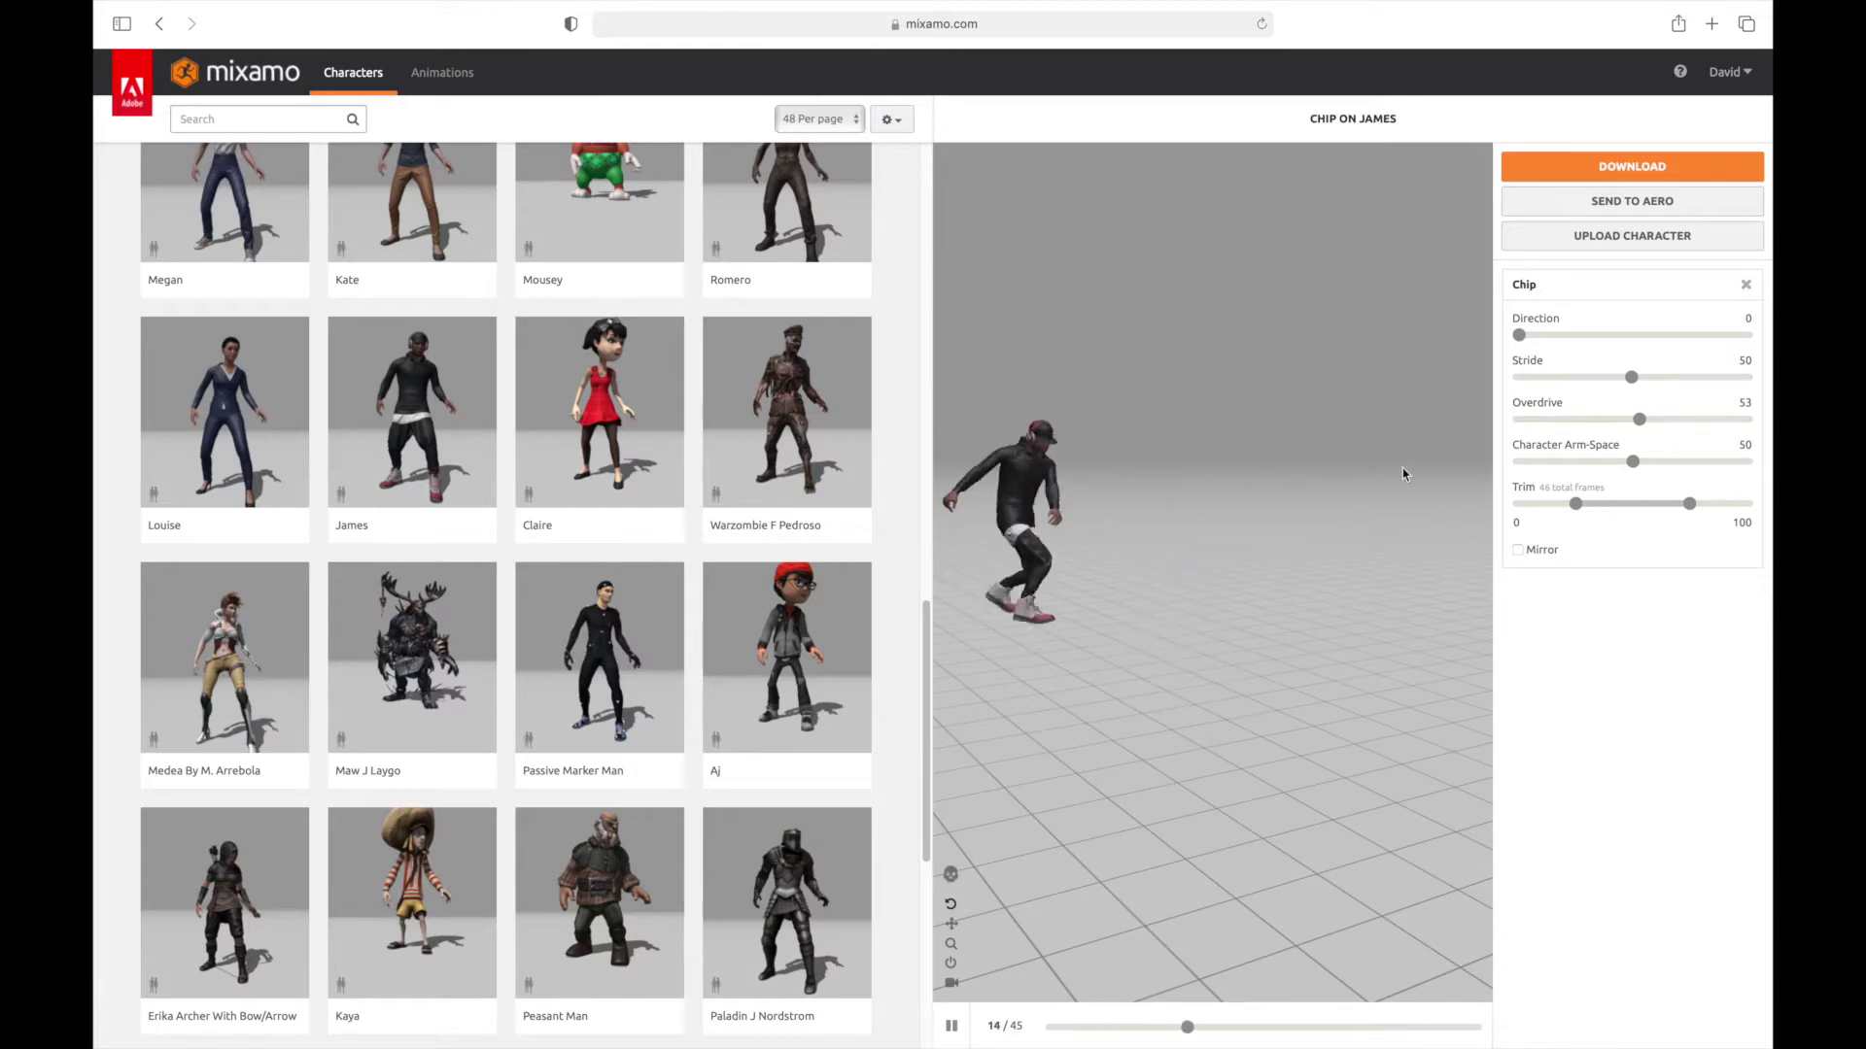
pyautogui.click(1657, 175)
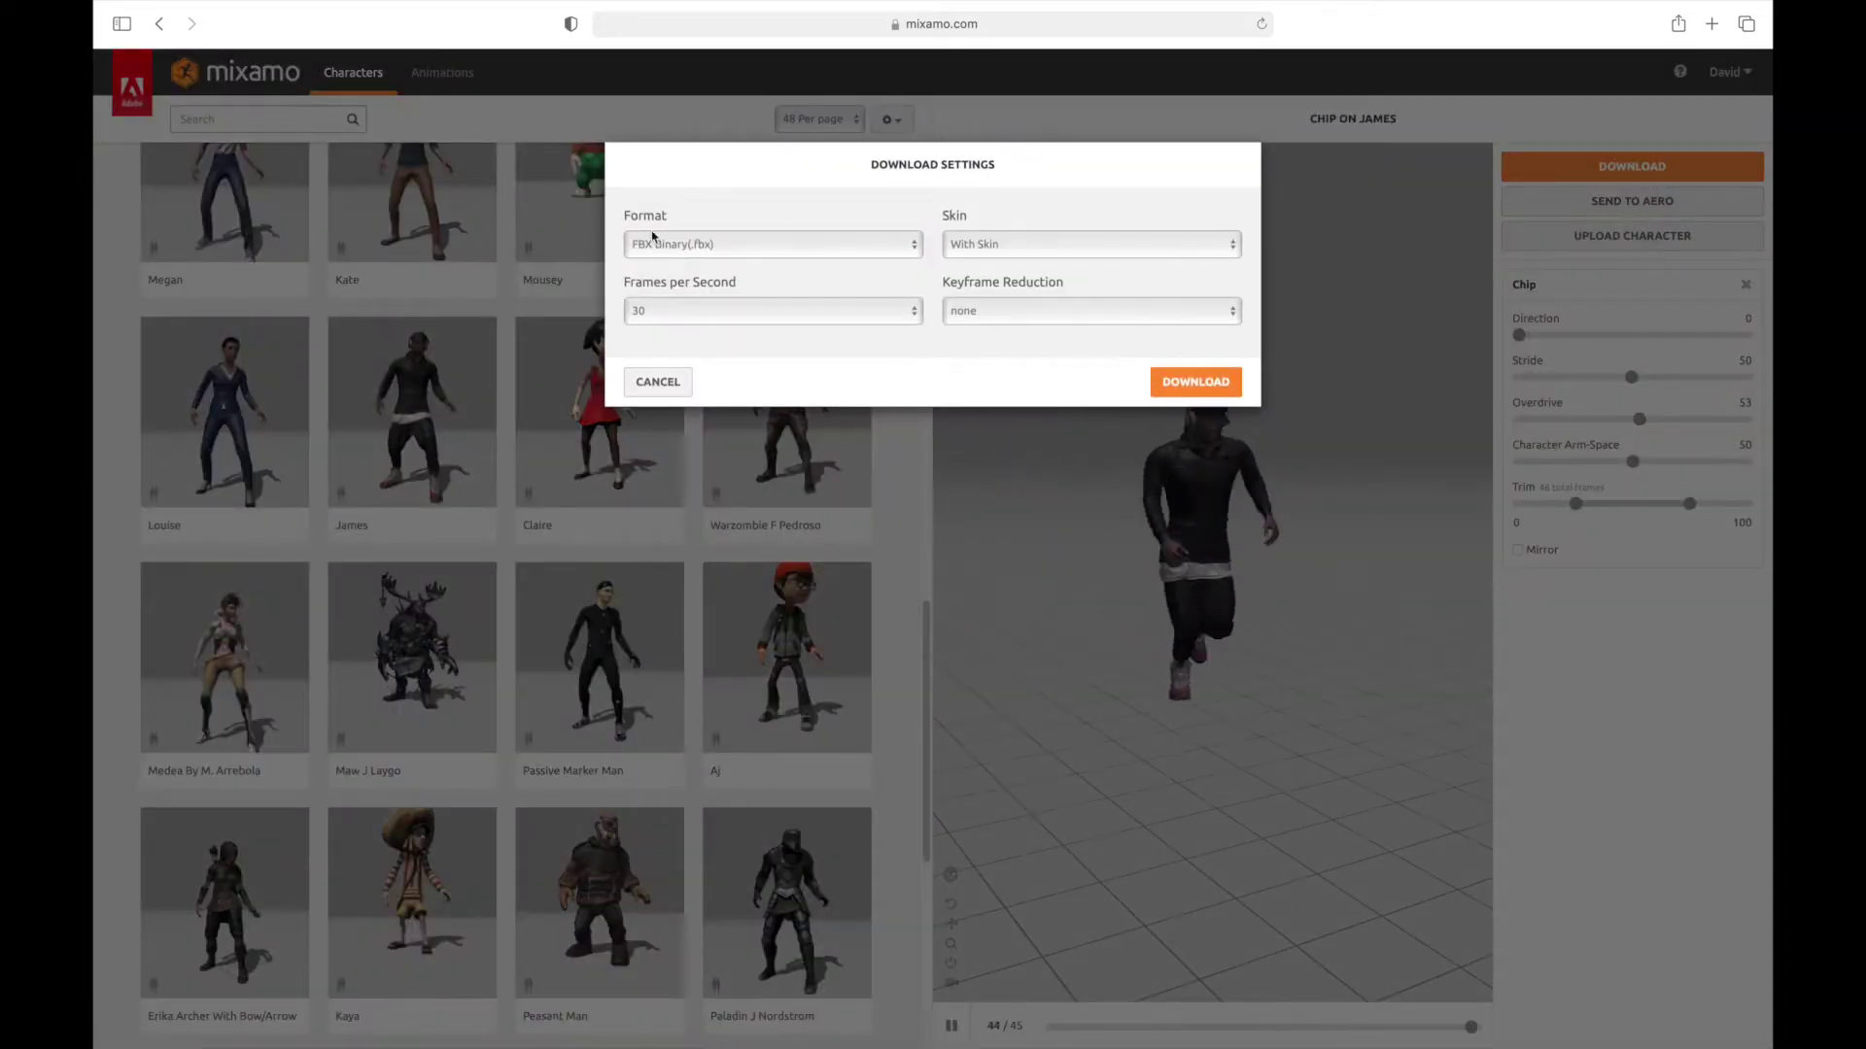
pyautogui.click(855, 244)
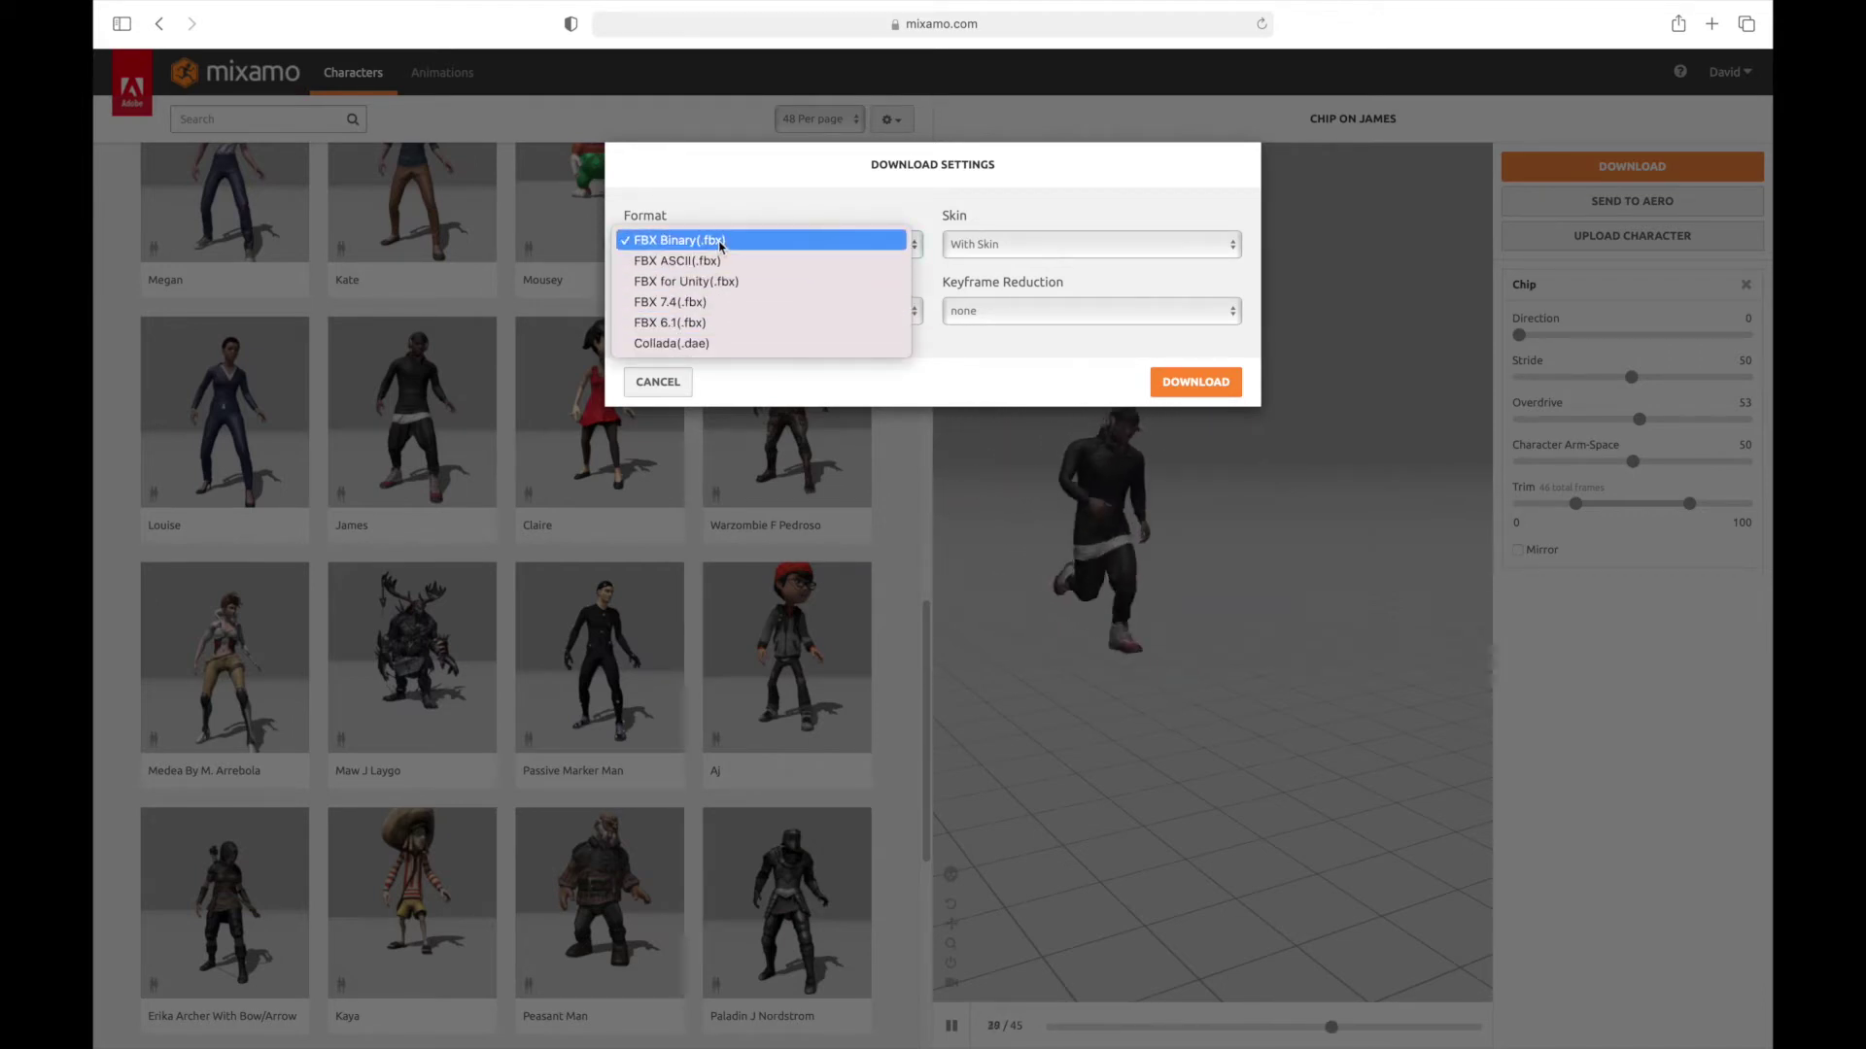
pyautogui.click(646, 243)
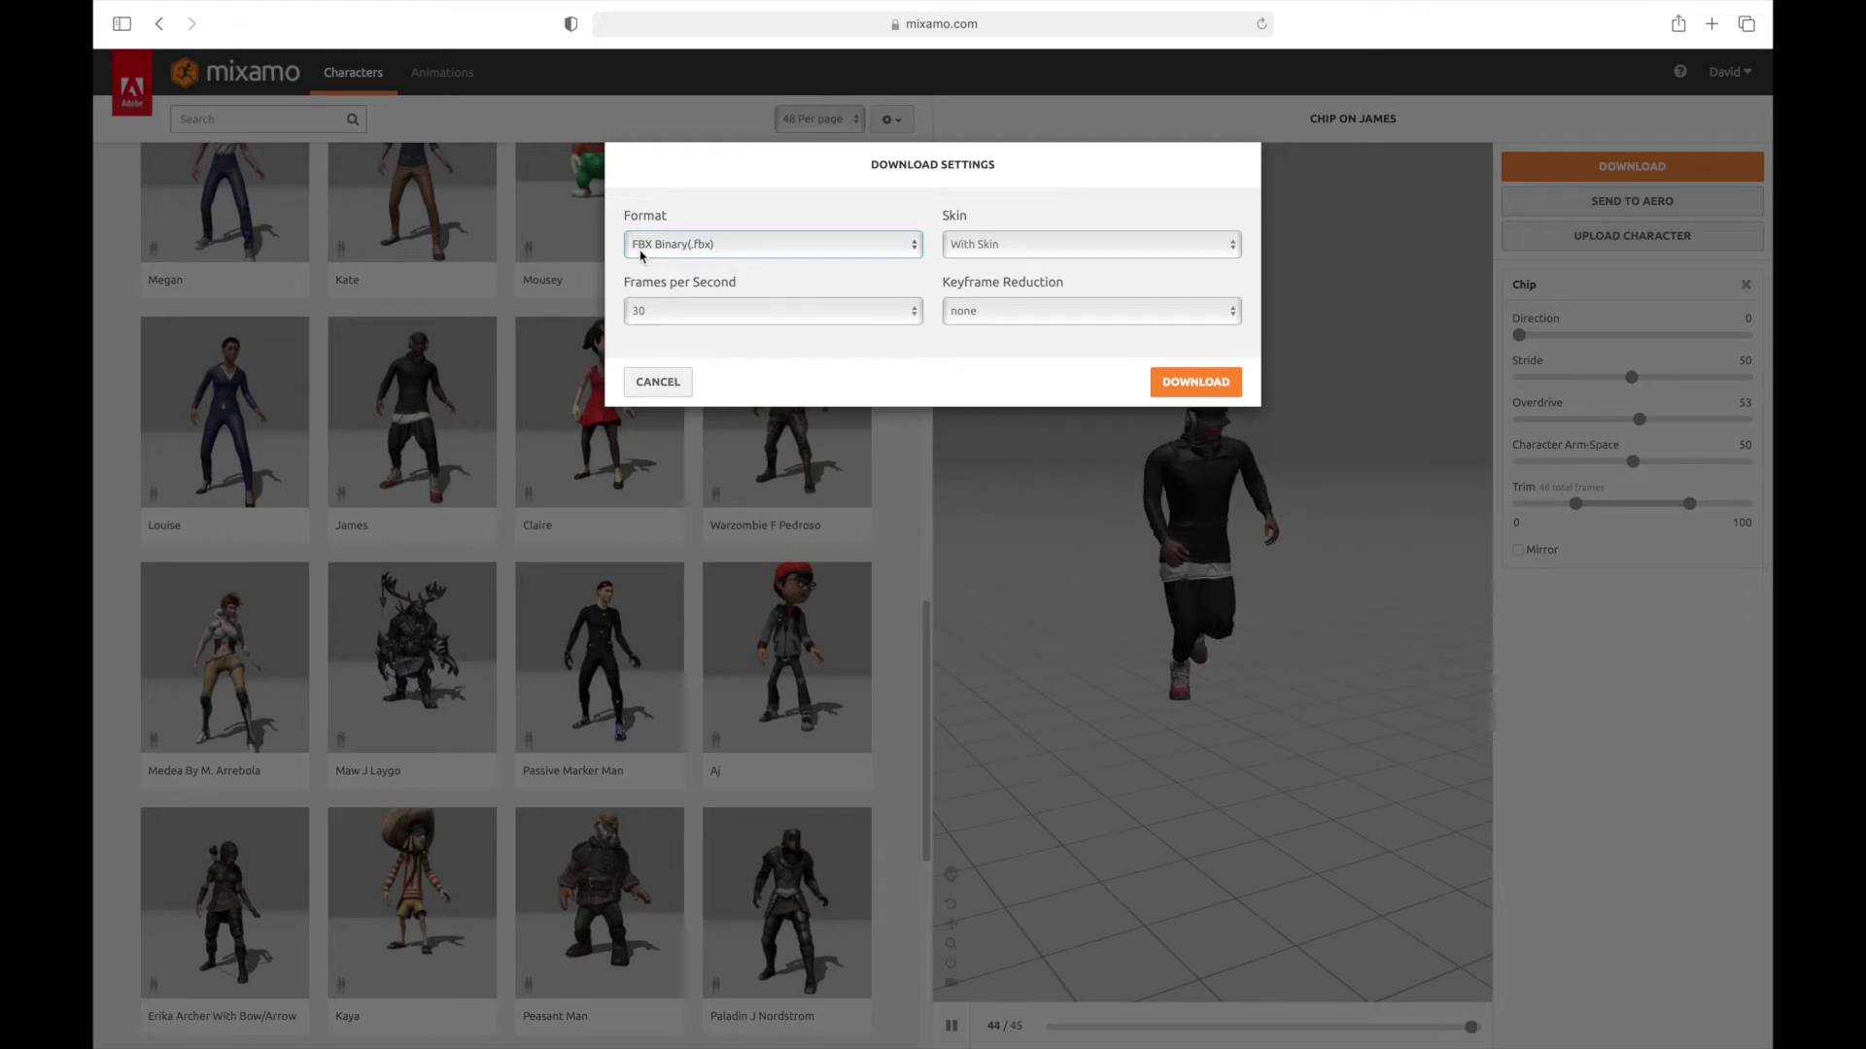
pyautogui.click(1164, 244)
pyautogui.click(1144, 210)
pyautogui.click(1216, 246)
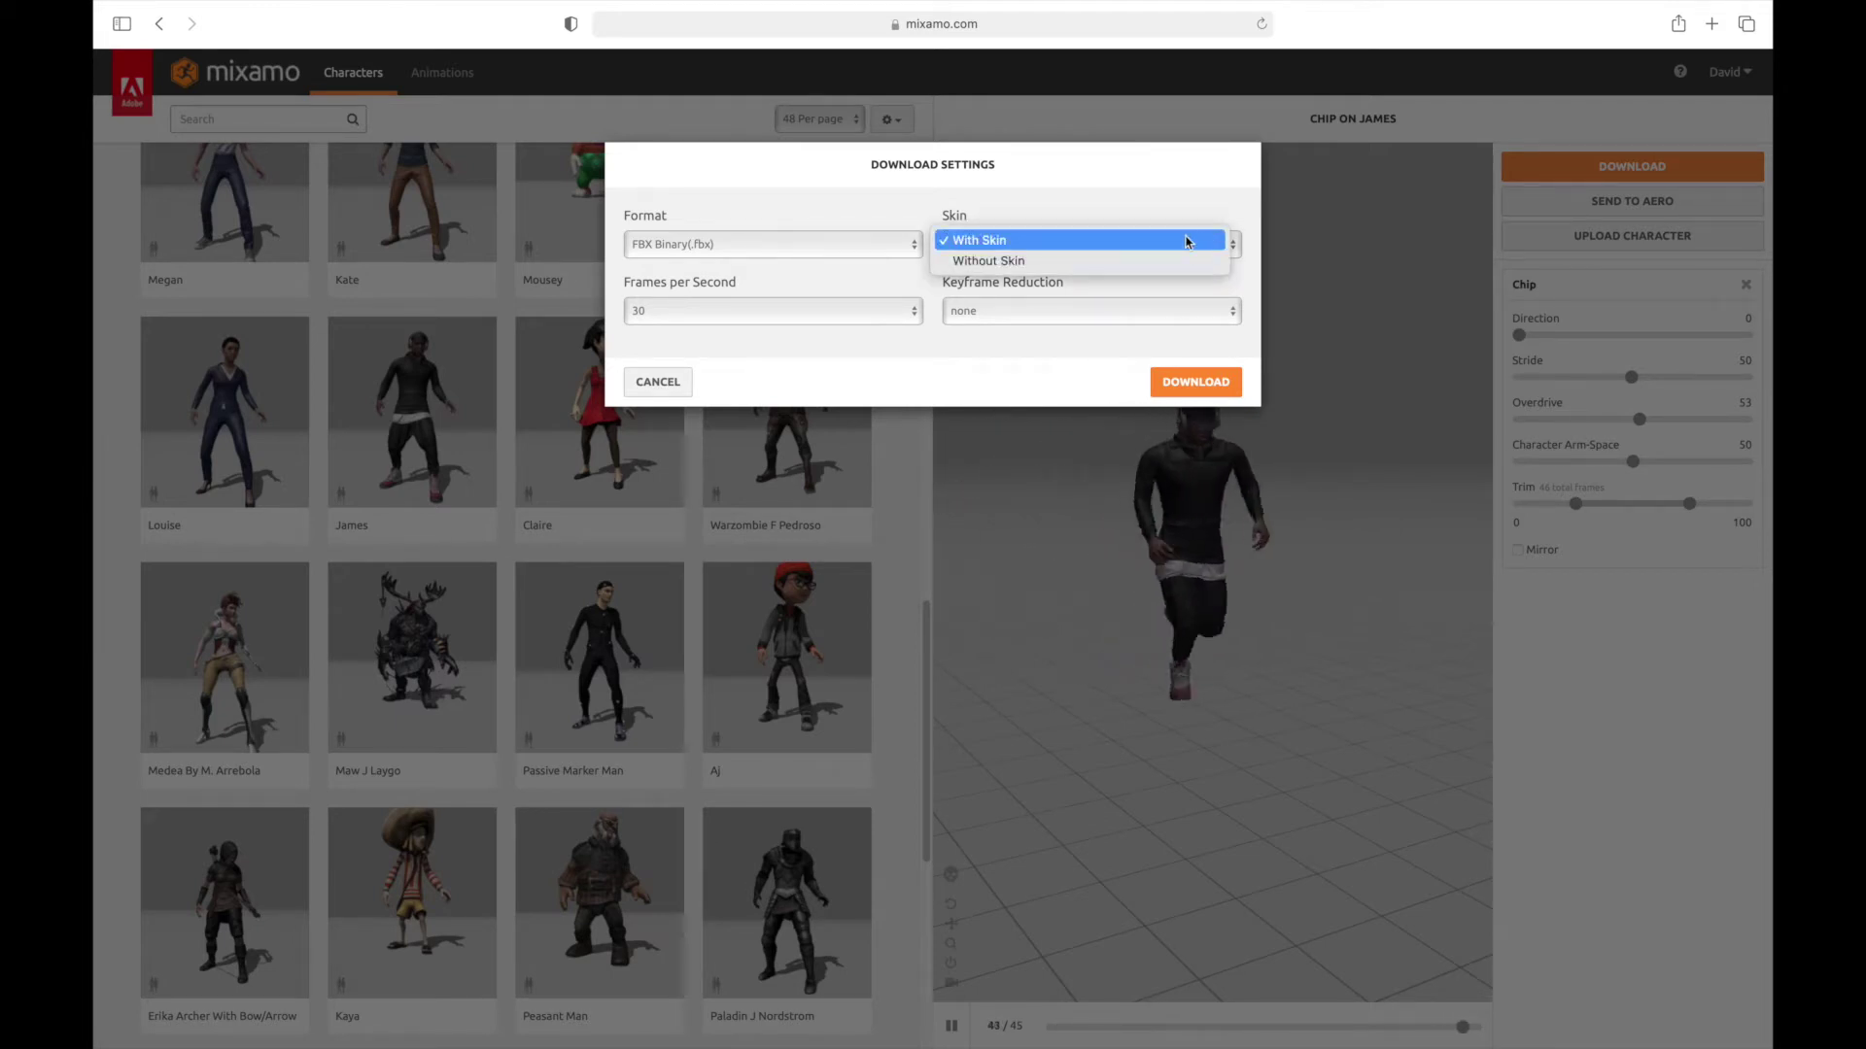
pyautogui.click(1090, 271)
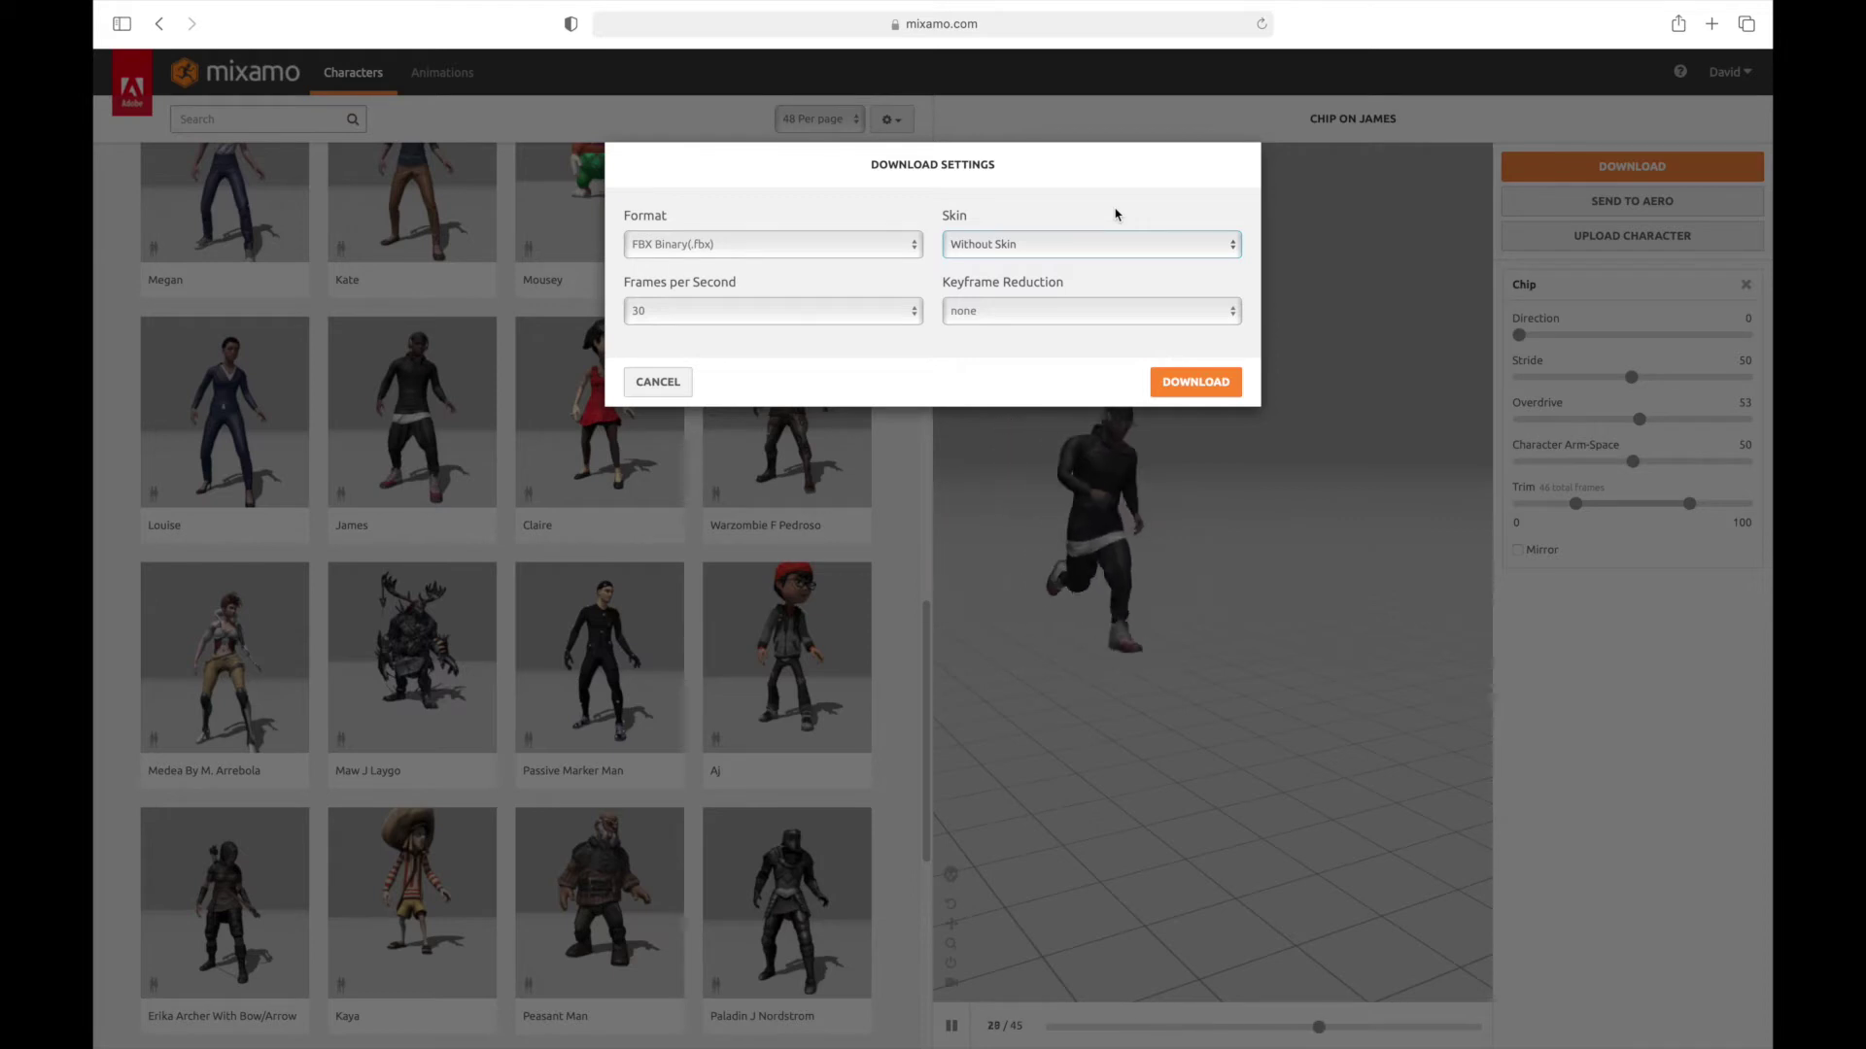
pyautogui.click(1179, 244)
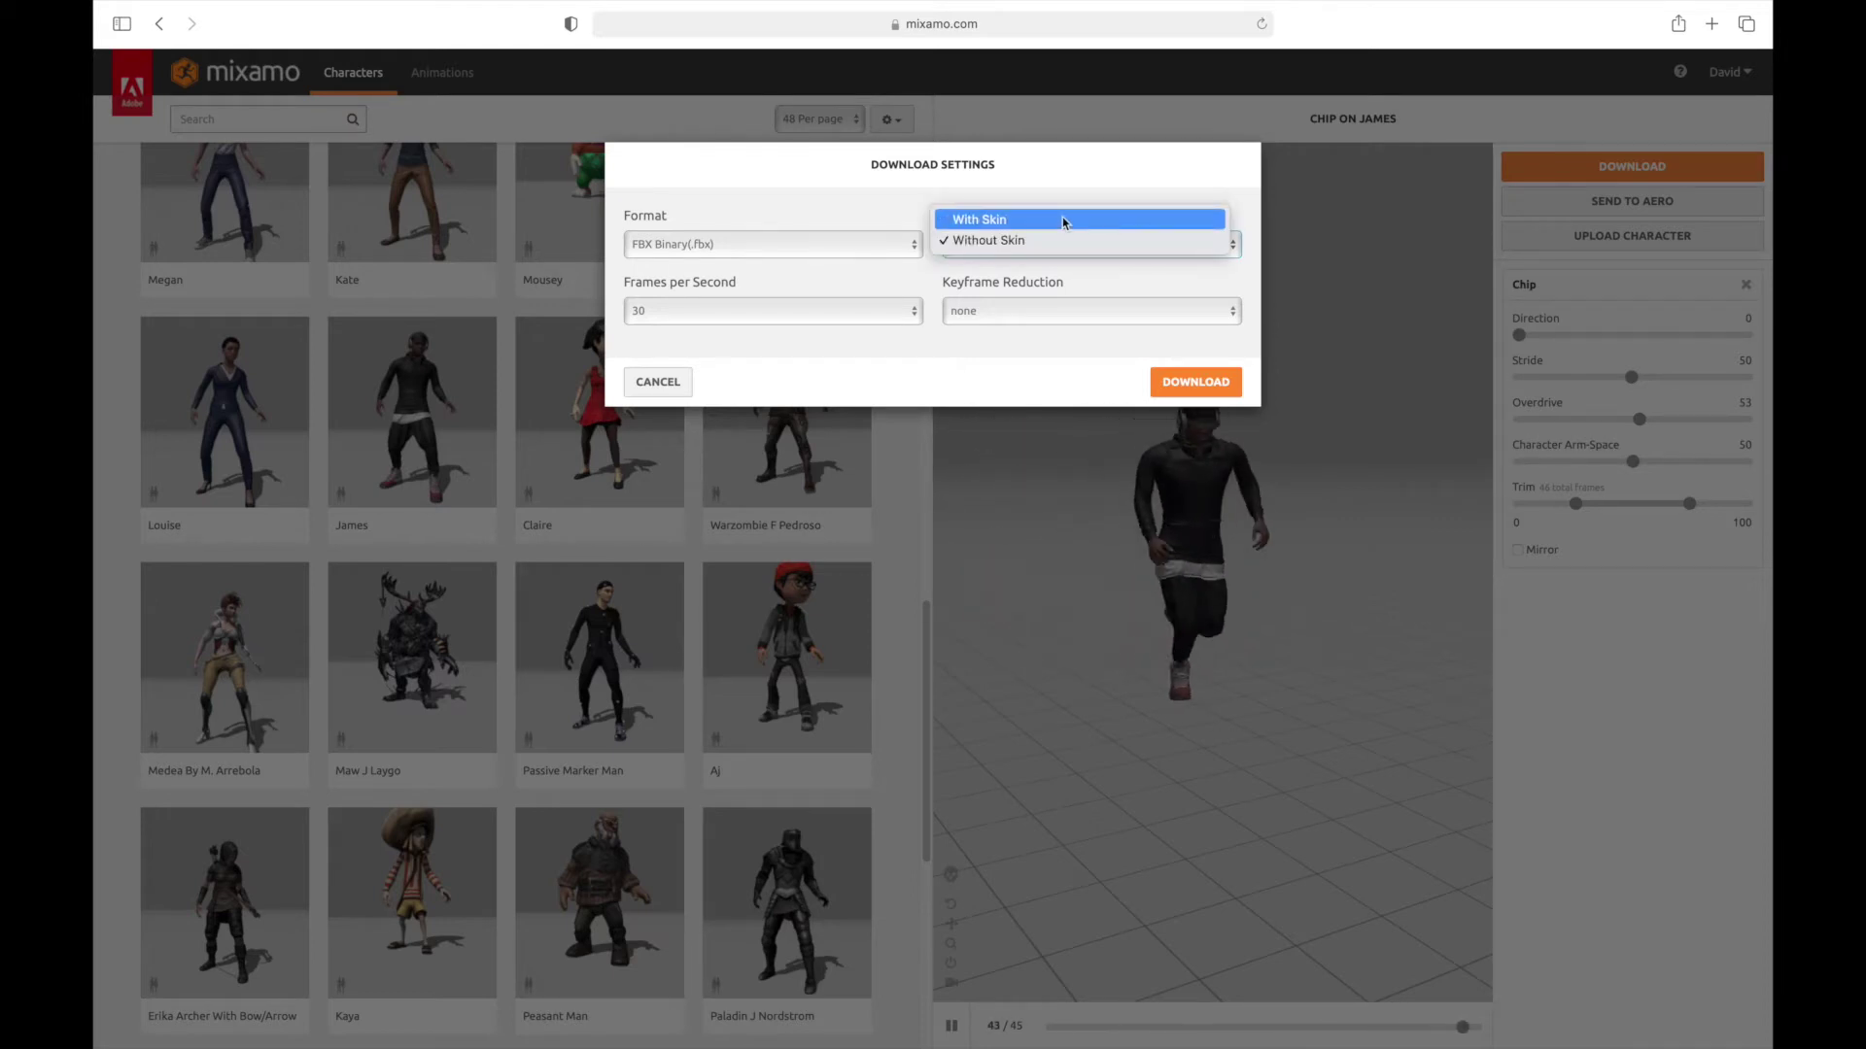
pyautogui.press('Escape')
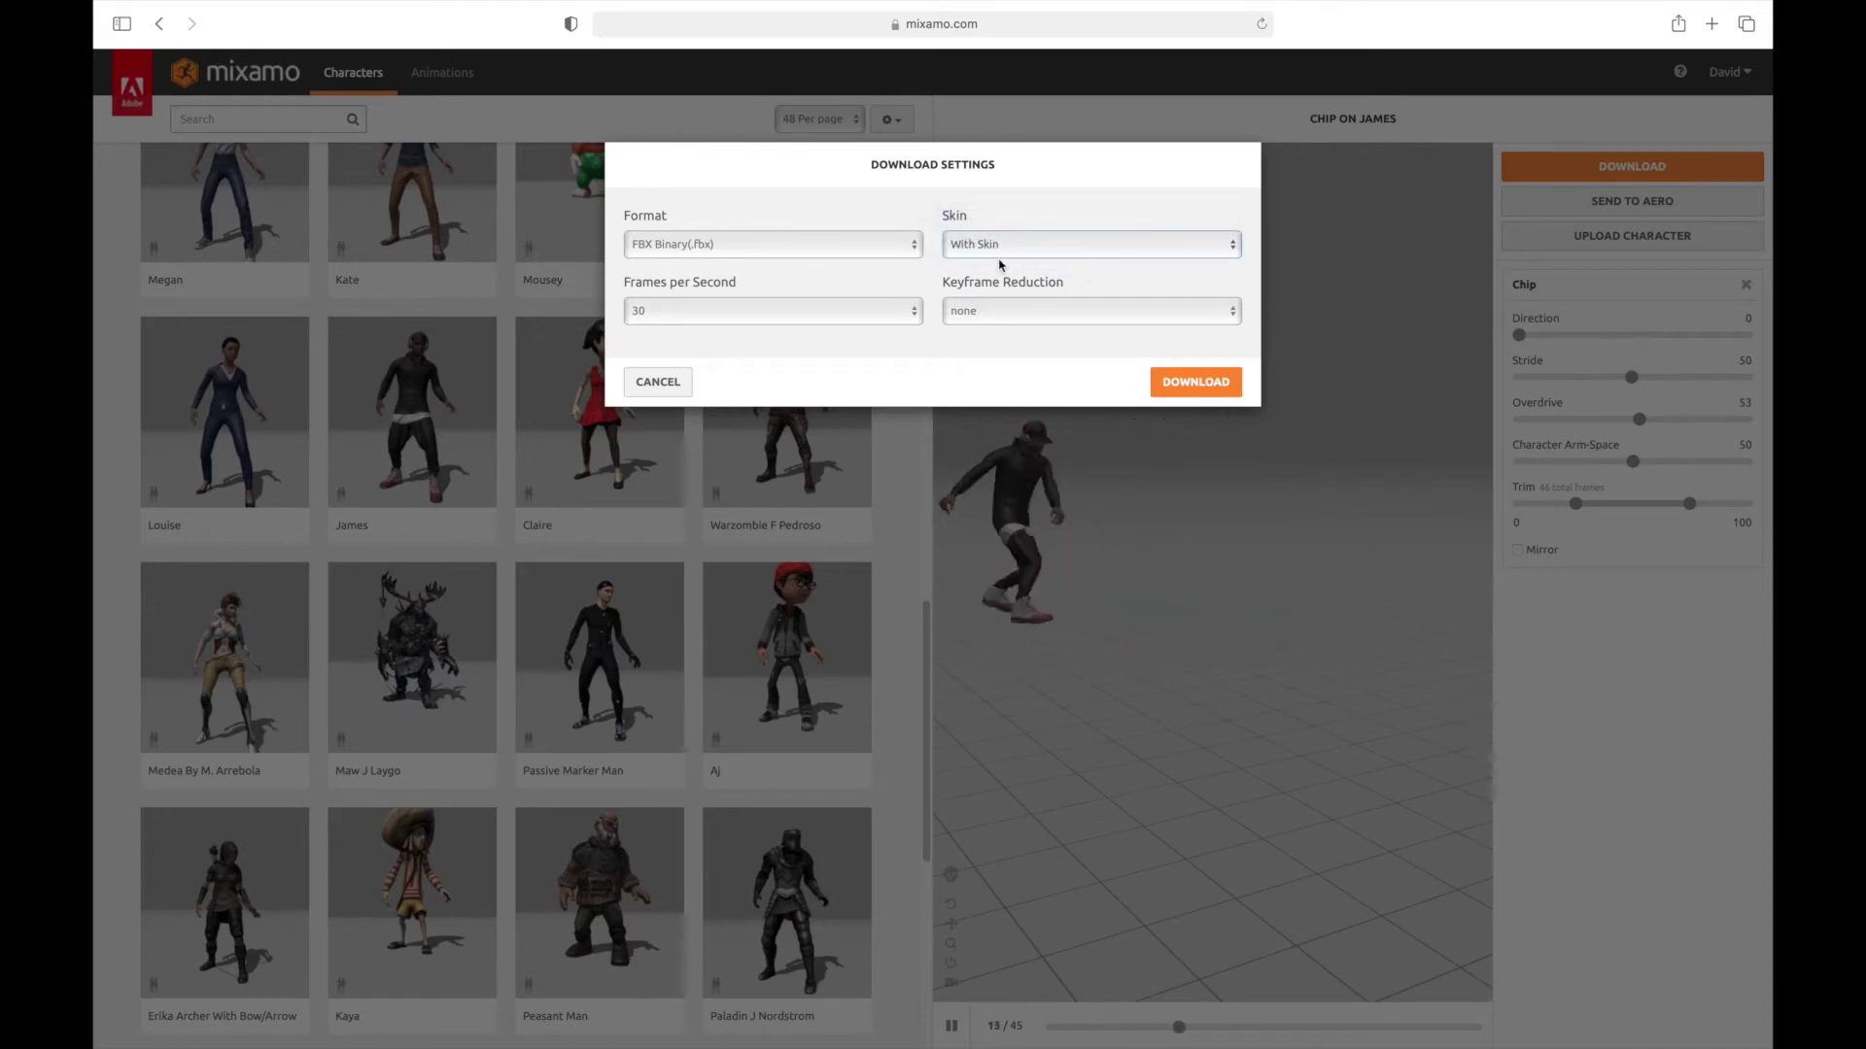
pyautogui.click(728, 310)
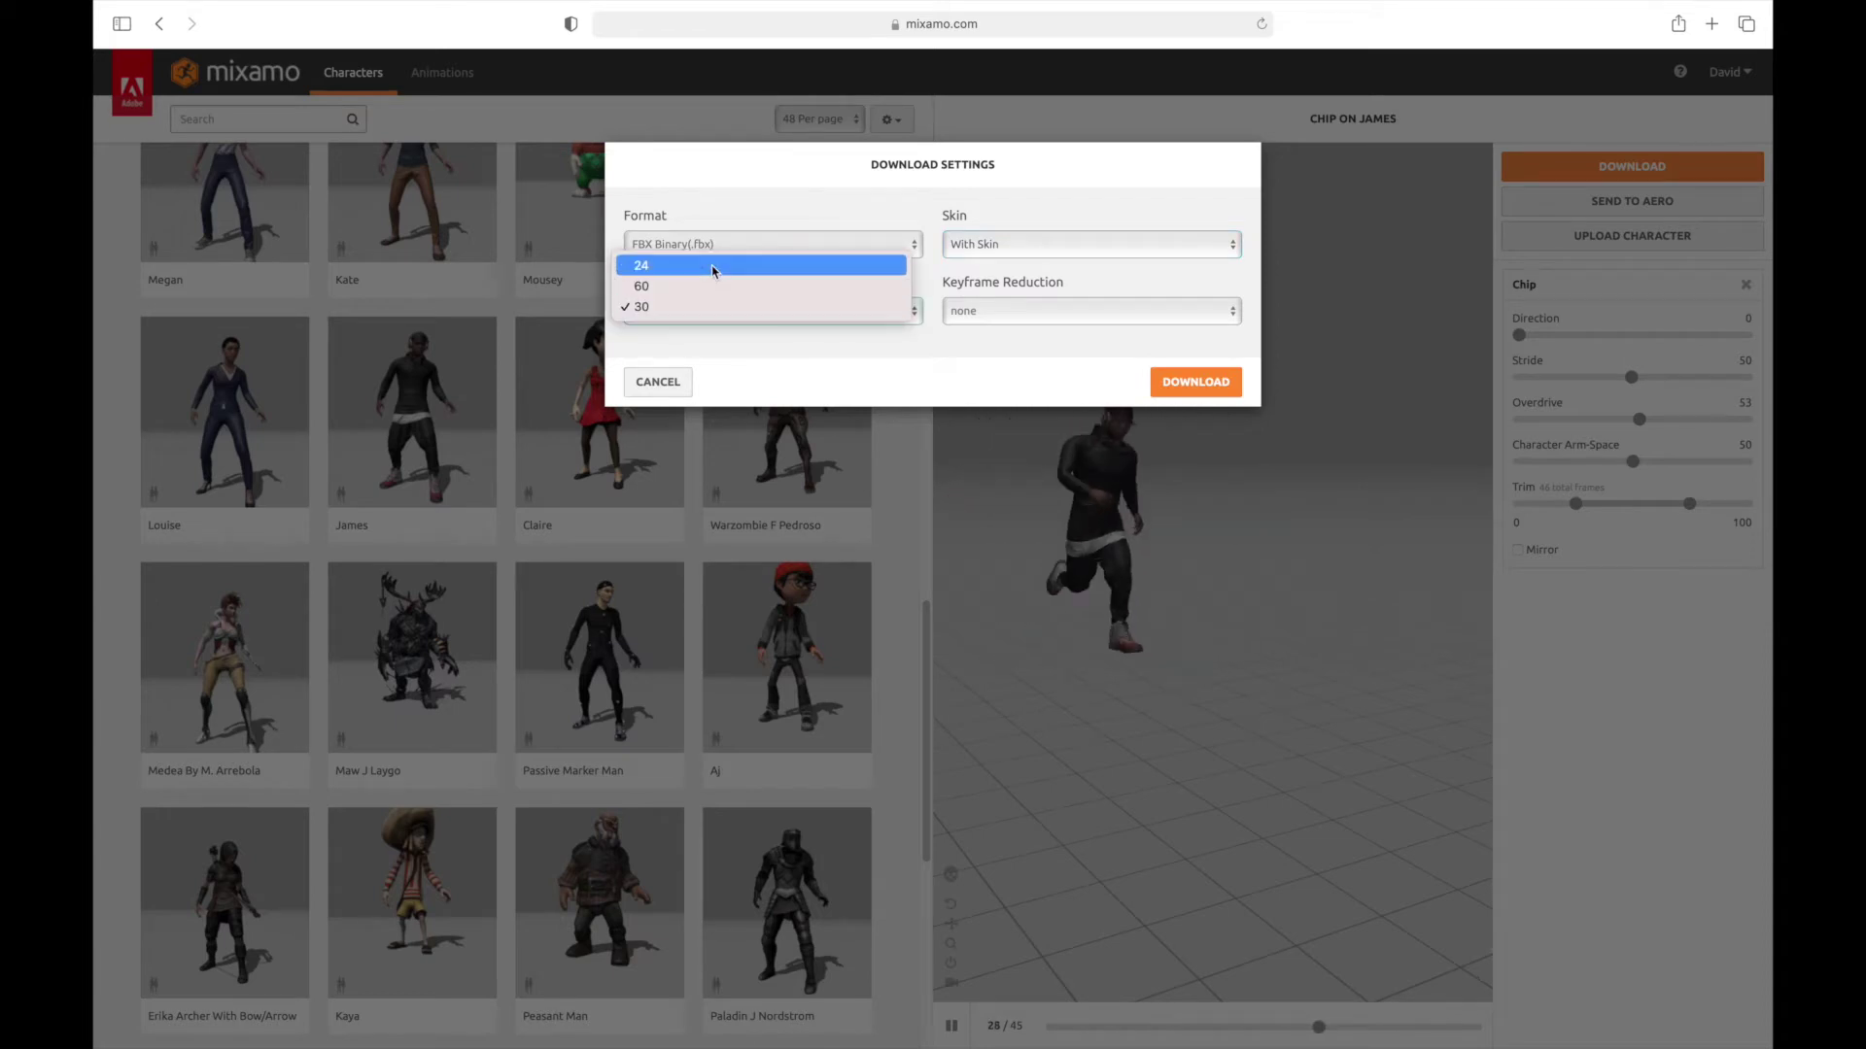
pyautogui.click(688, 307)
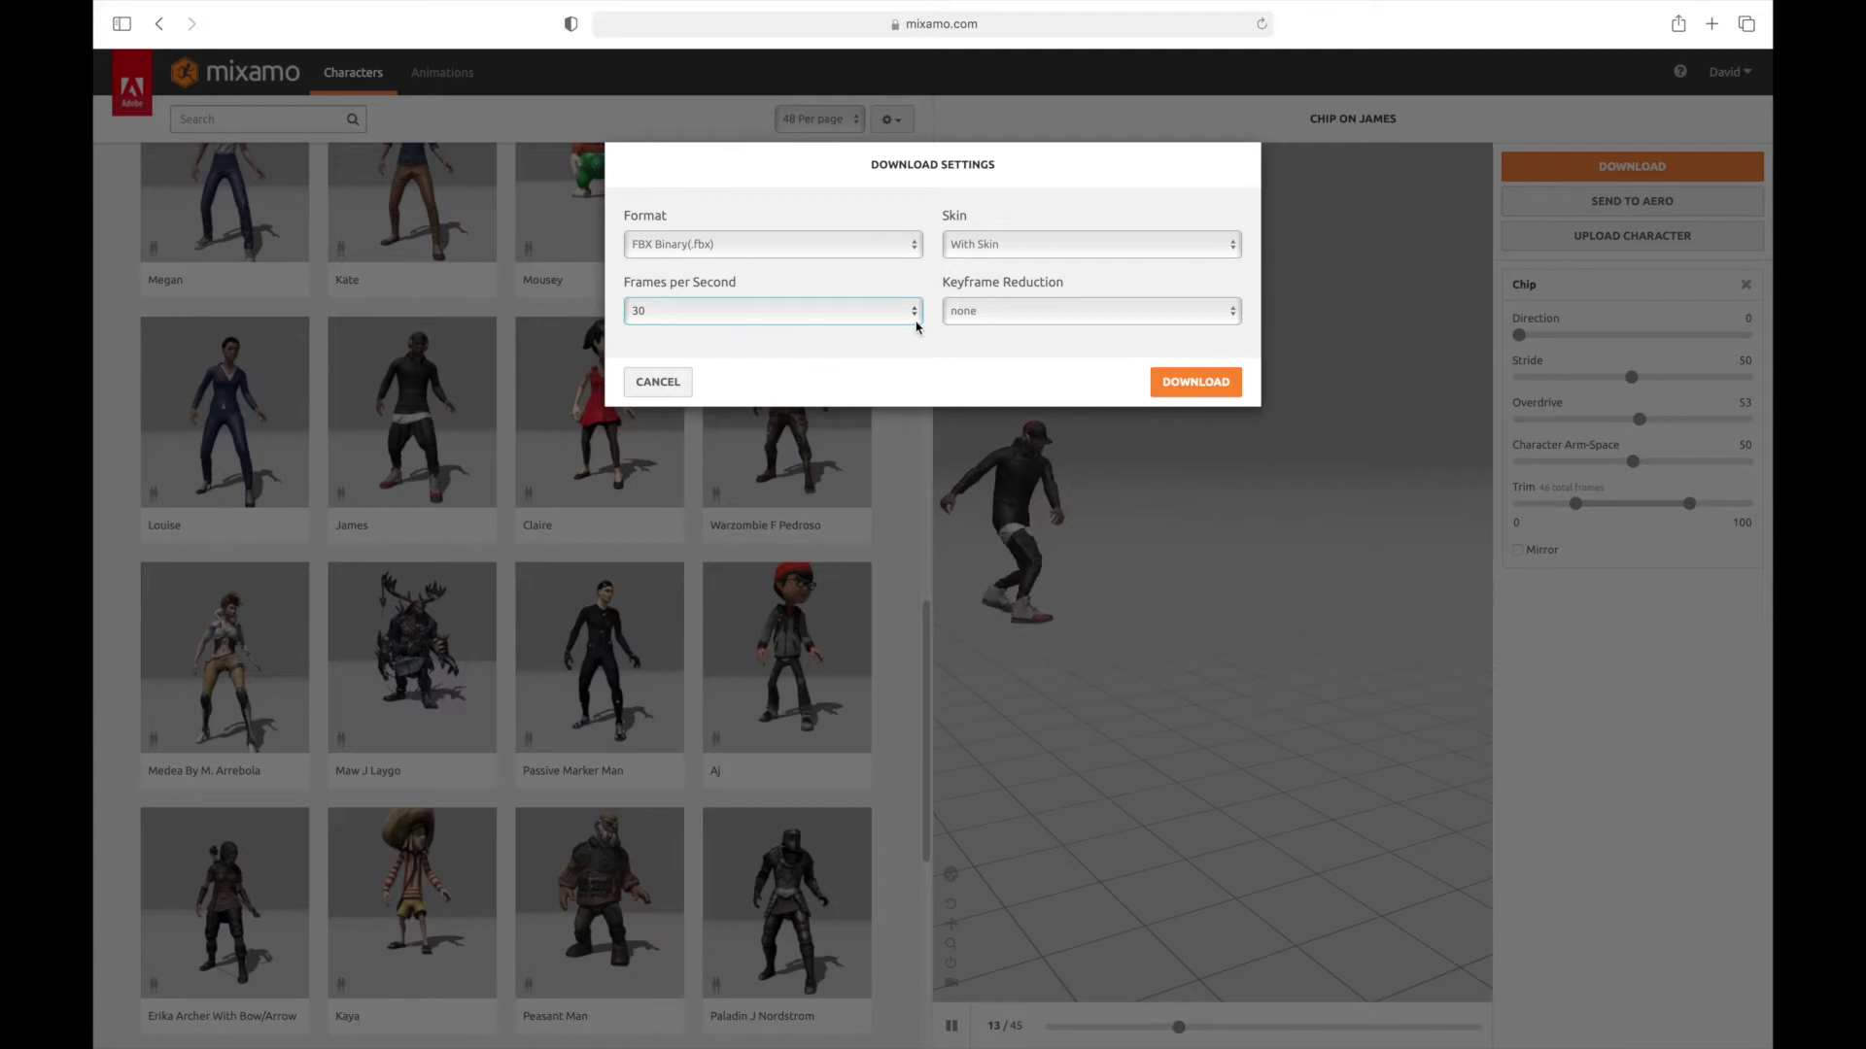
pyautogui.click(1210, 317)
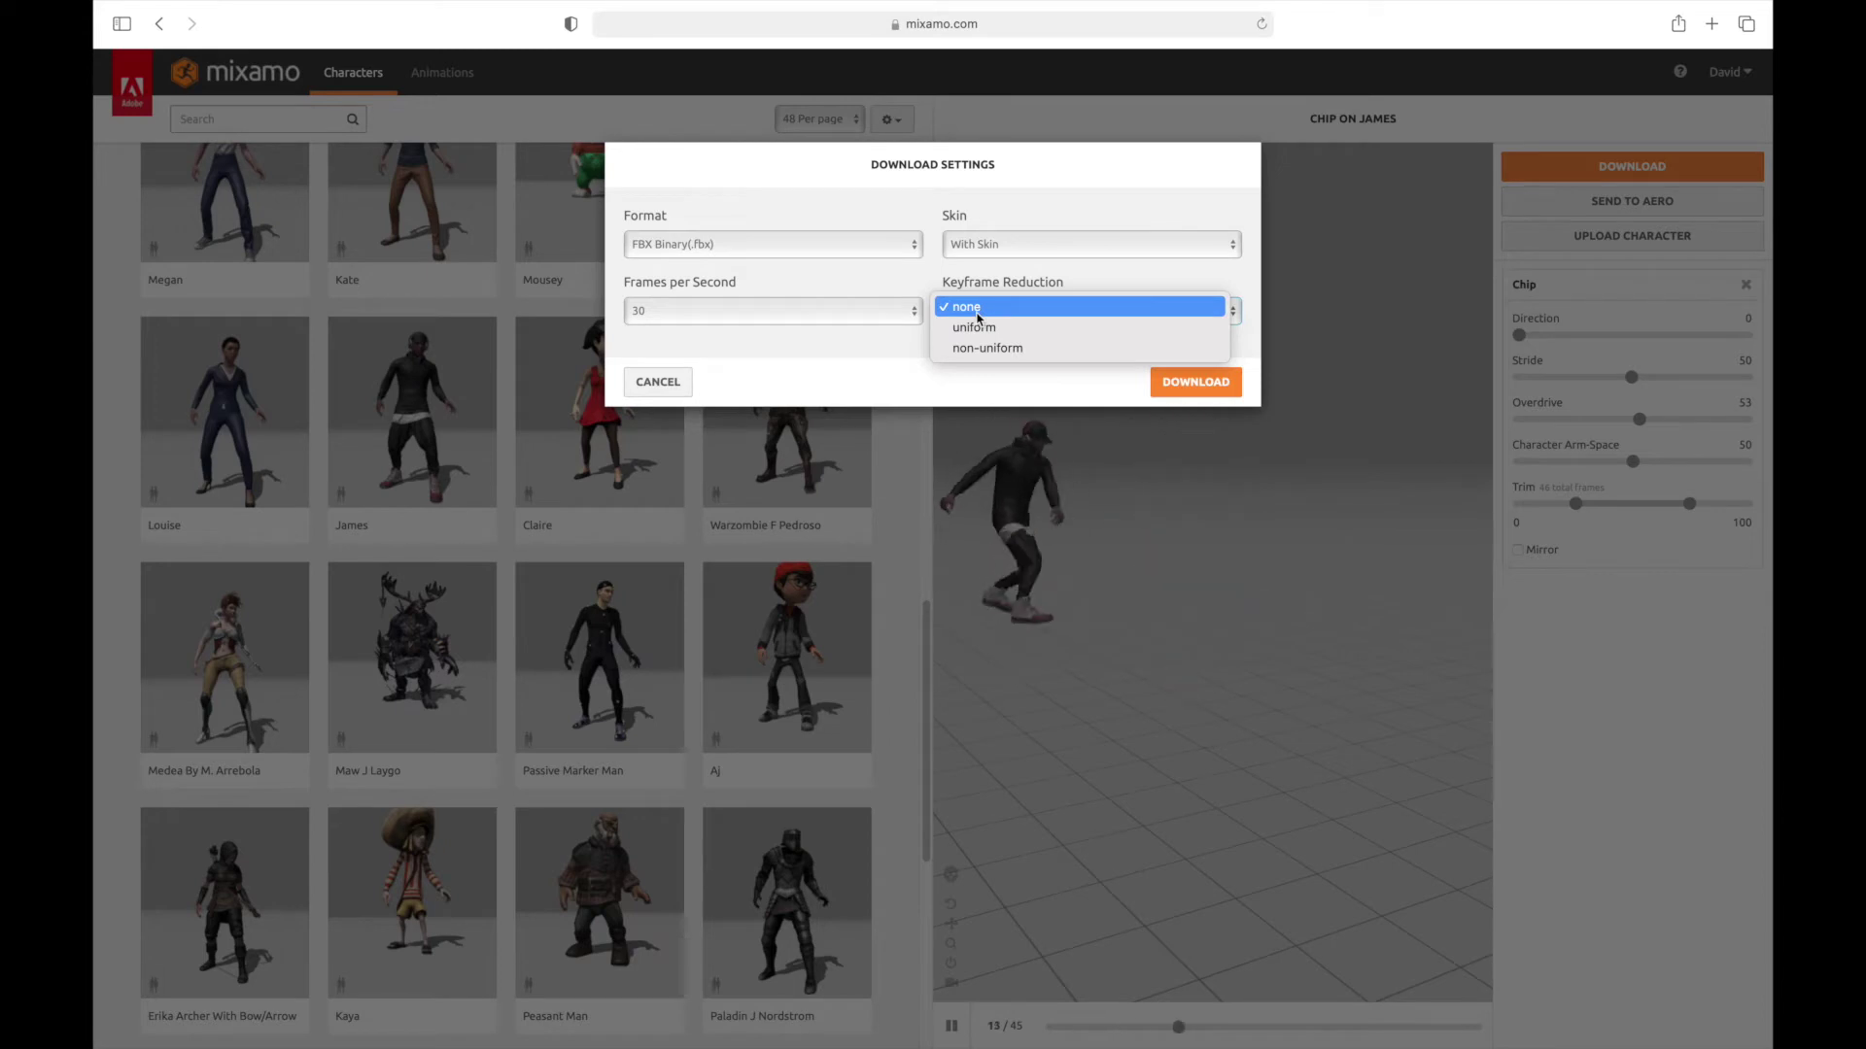
pyautogui.click(966, 380)
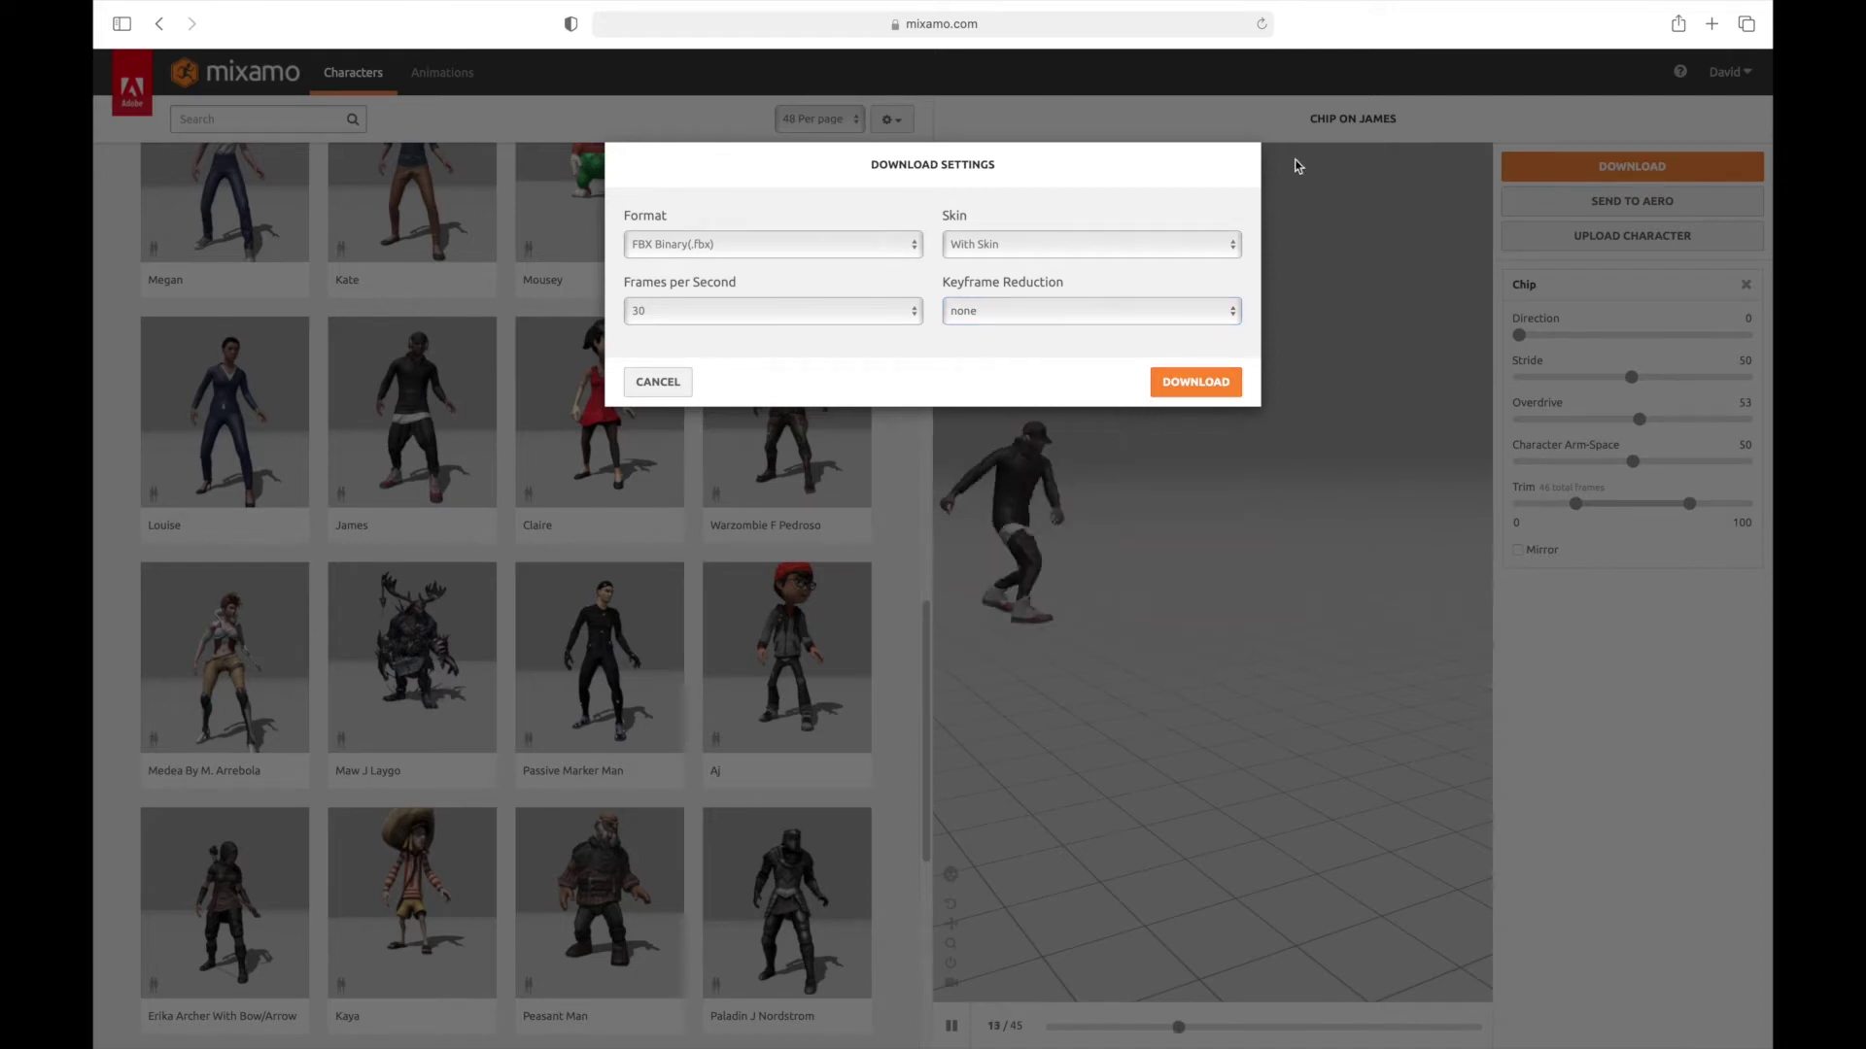
pyautogui.click(658, 382)
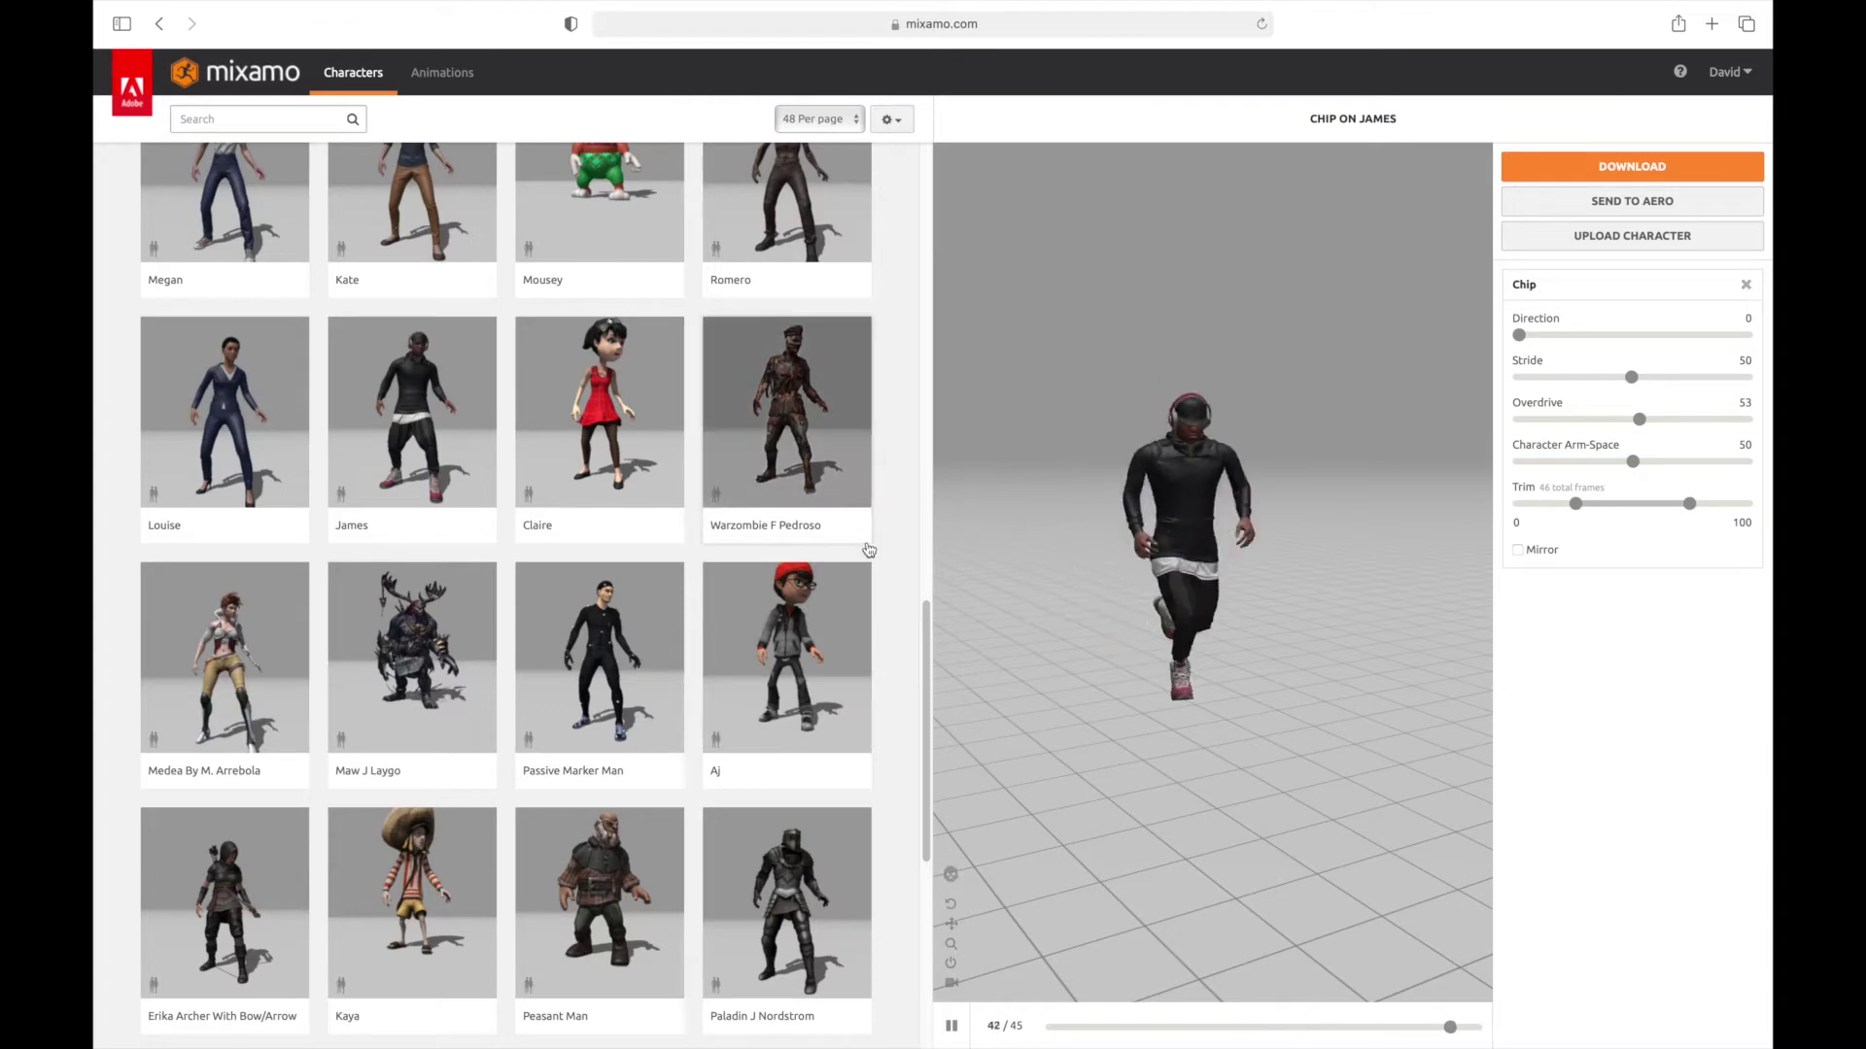
# Step: Upload the MaleBodyV3-1m80.fbx body model to Mixamo's Auto-Rigger
pyautogui.scroll(3, 868, 551)
pyautogui.scroll(6, 868, 551)
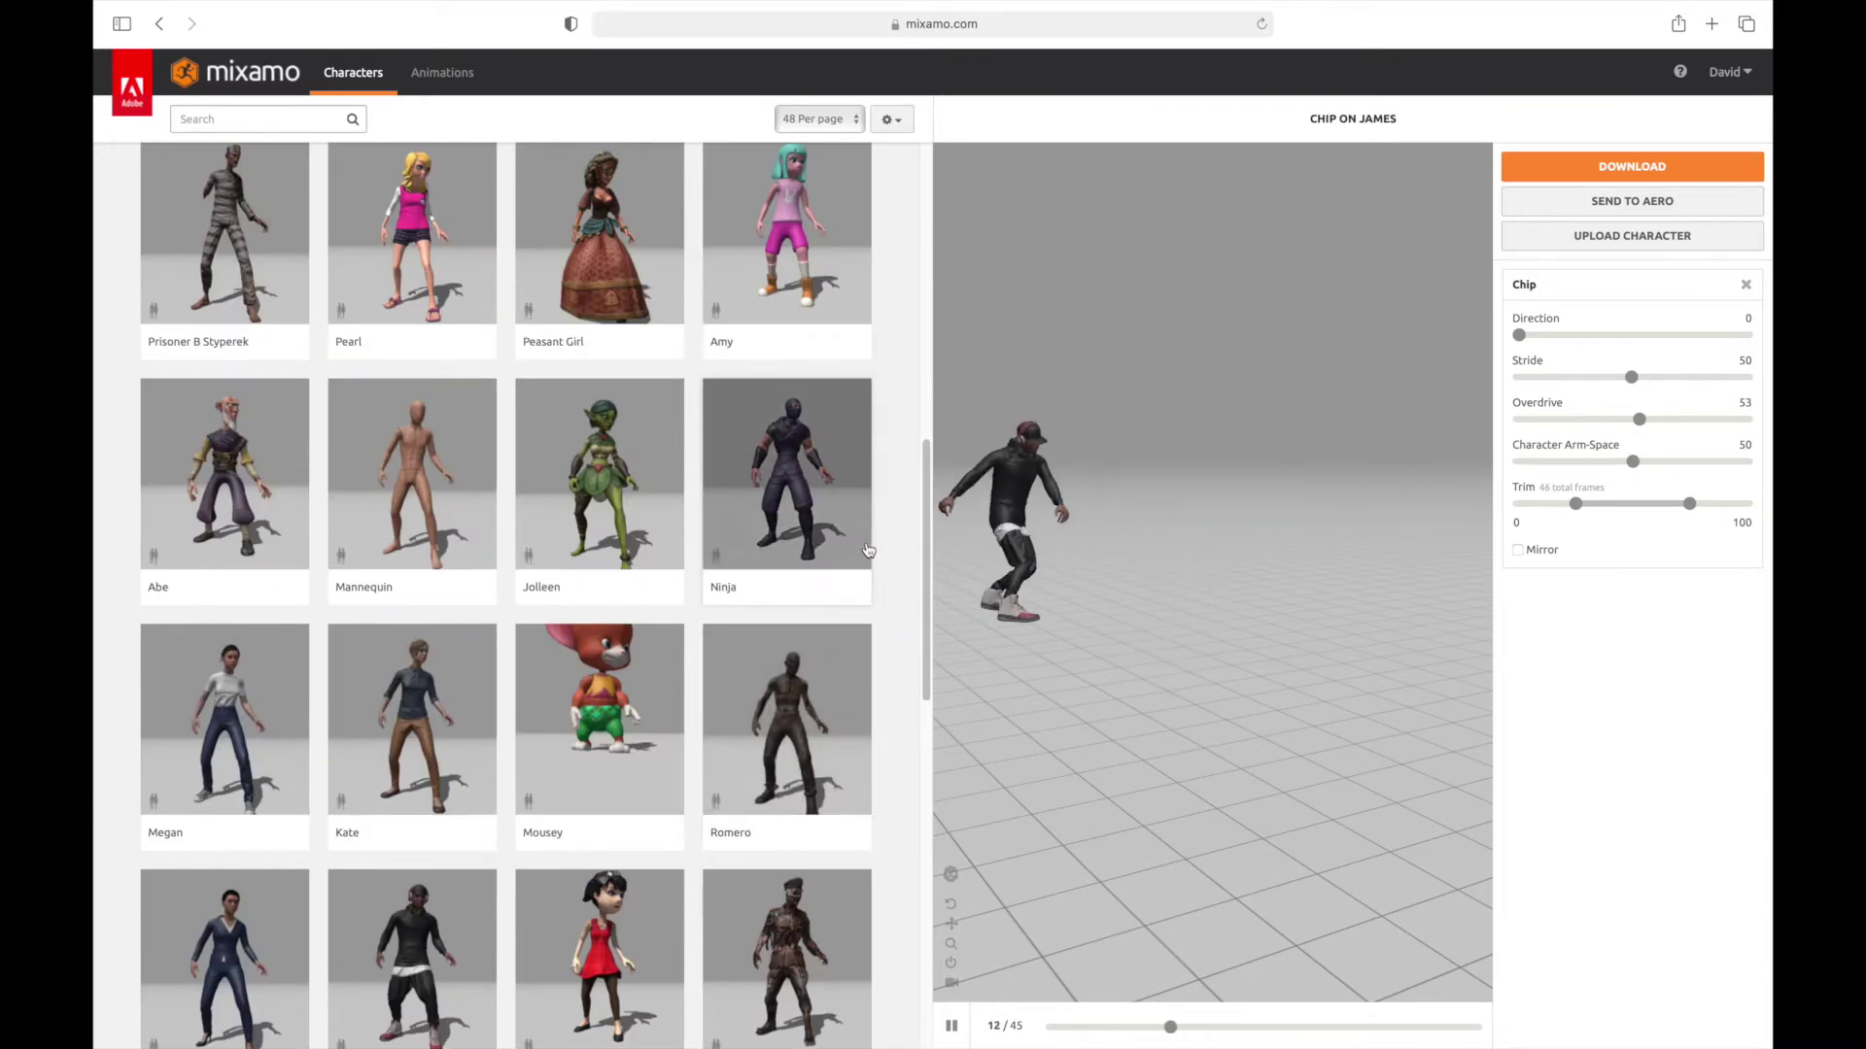
pyautogui.scroll(7, 872, 573)
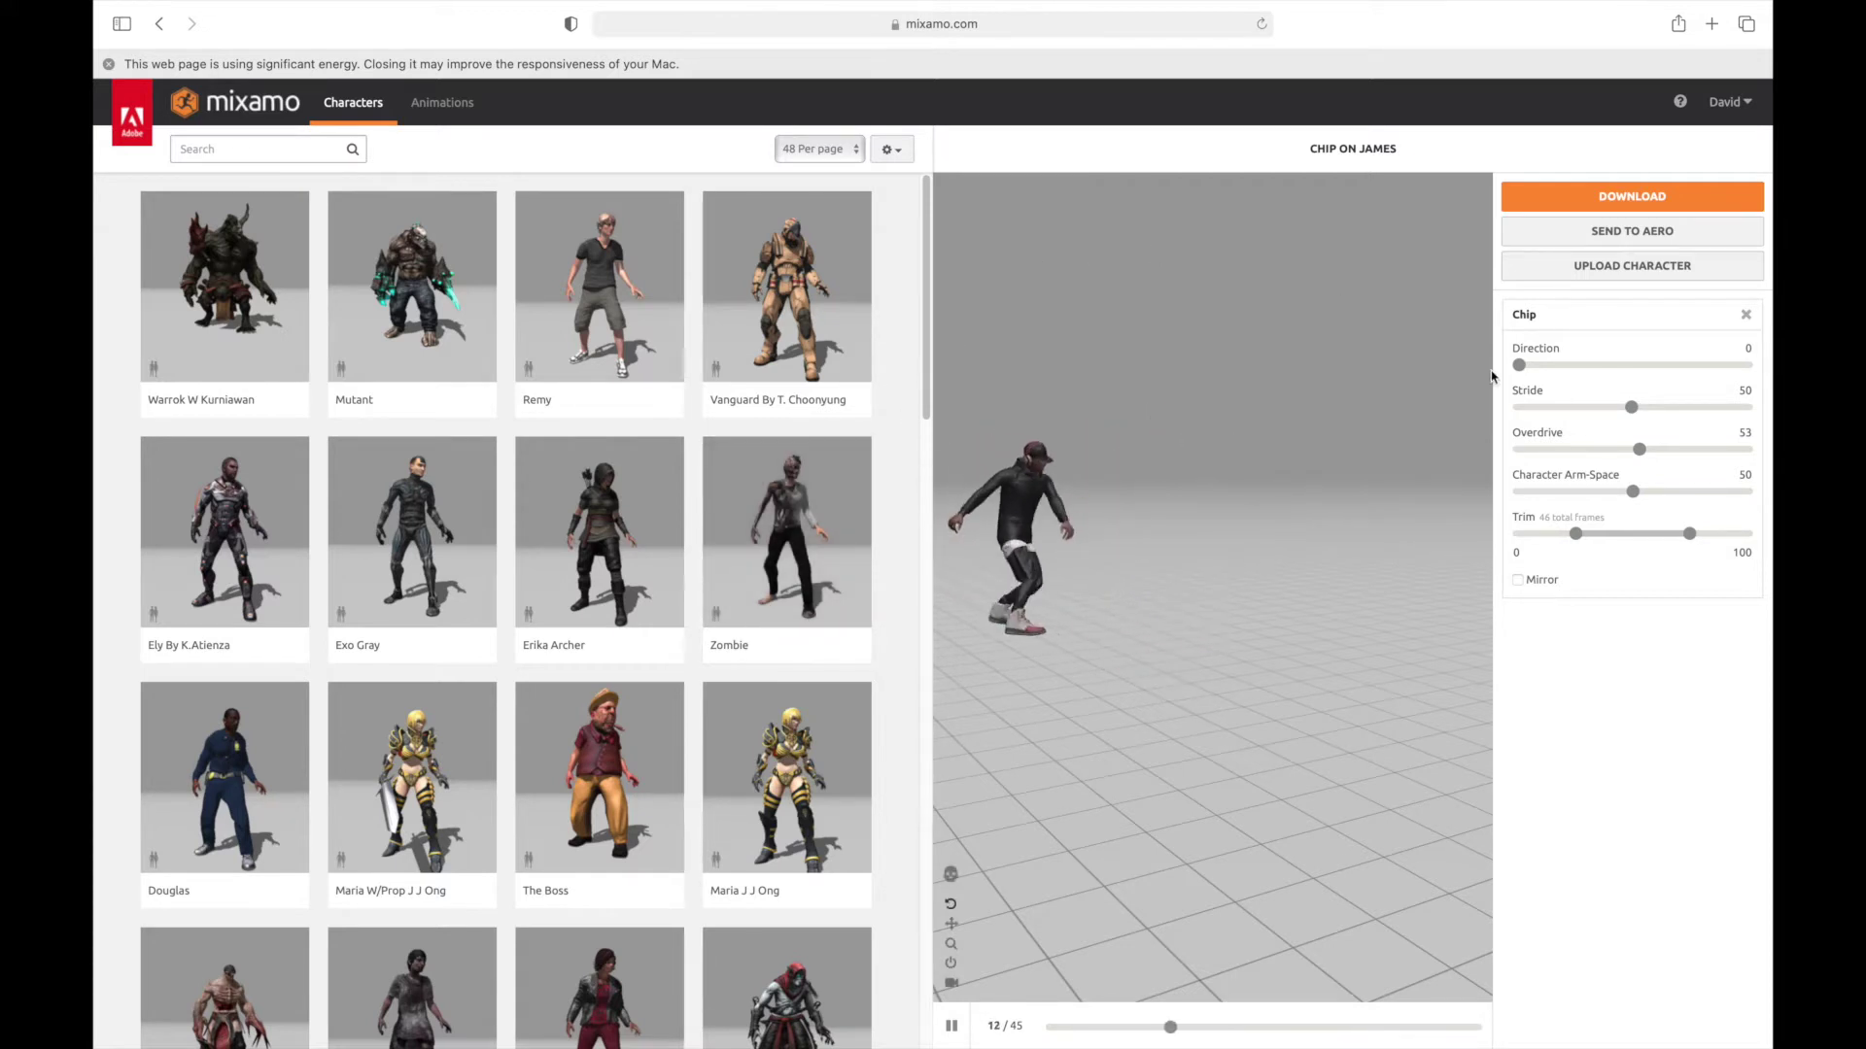
pyautogui.click(1624, 278)
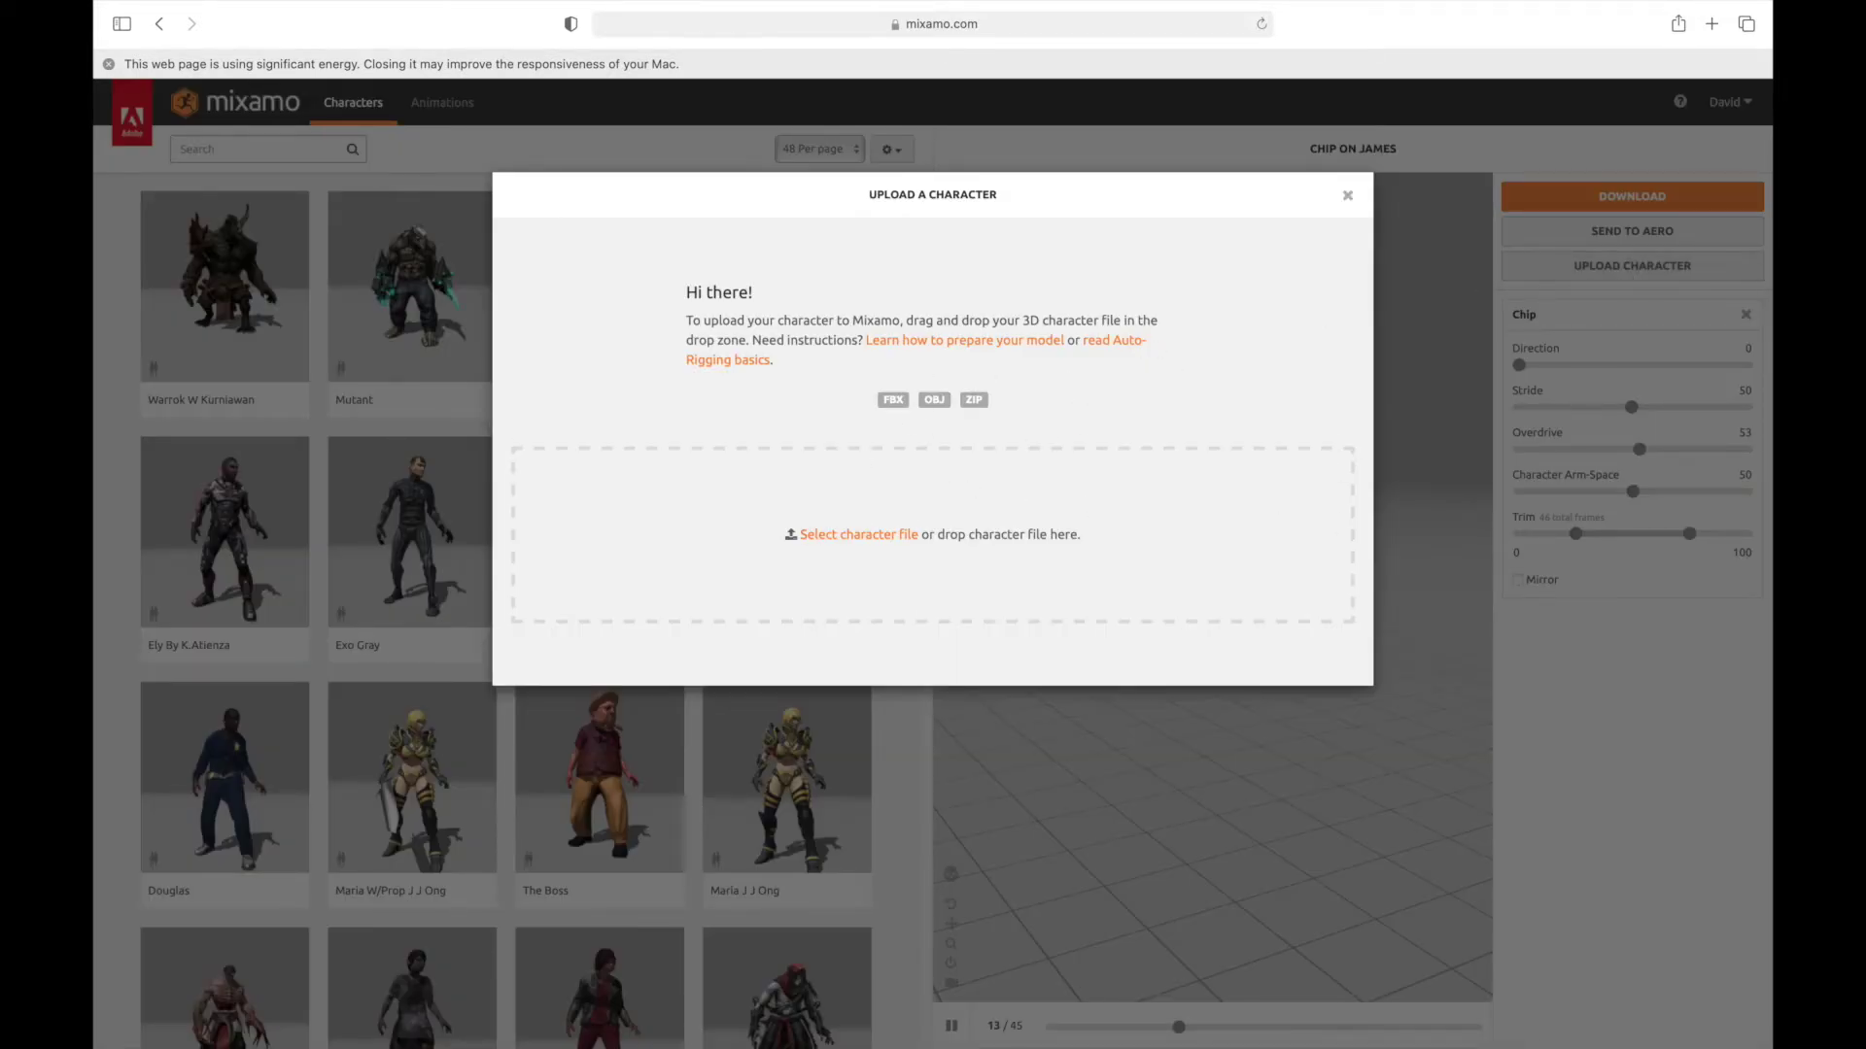
pyautogui.moveTo(1069, 39); pyautogui.dragTo(943, 520)
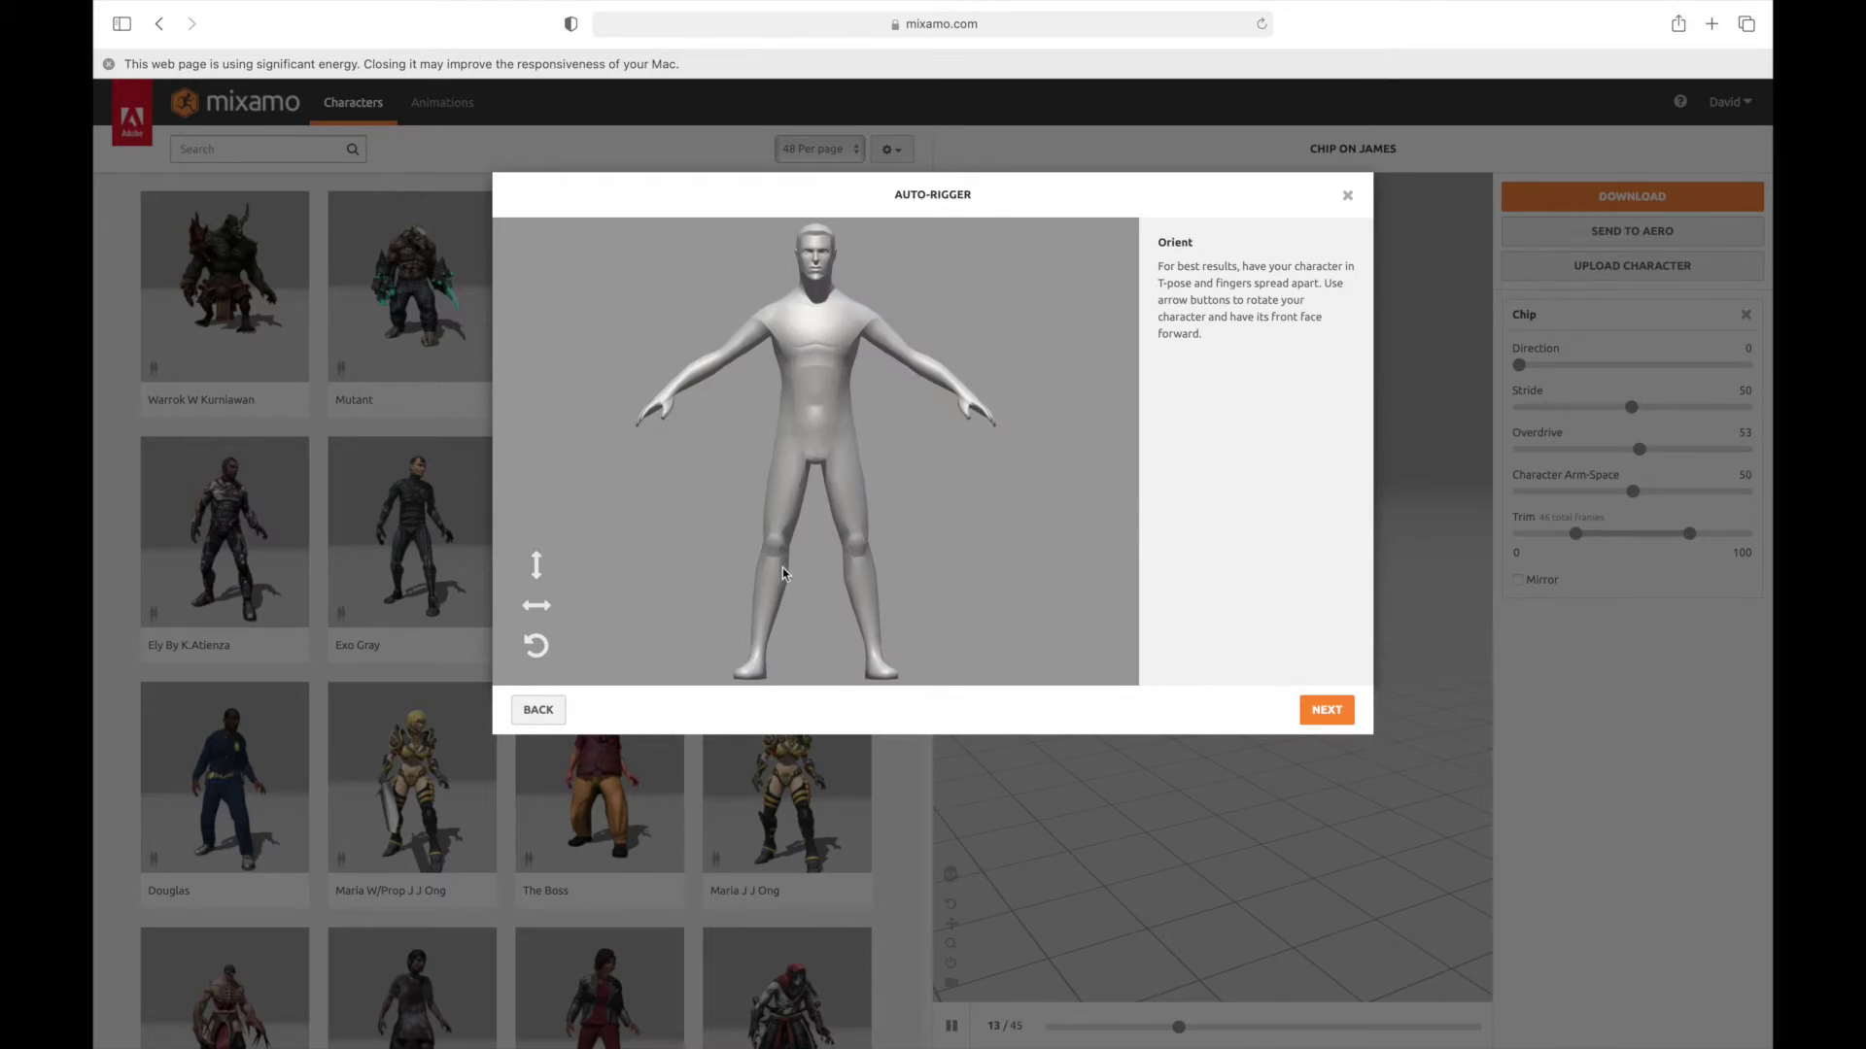
# Step: Rotate the uploaded model on the Z-axis until it stands upright facing forward
pyautogui.click(535, 645)
pyautogui.click(534, 645)
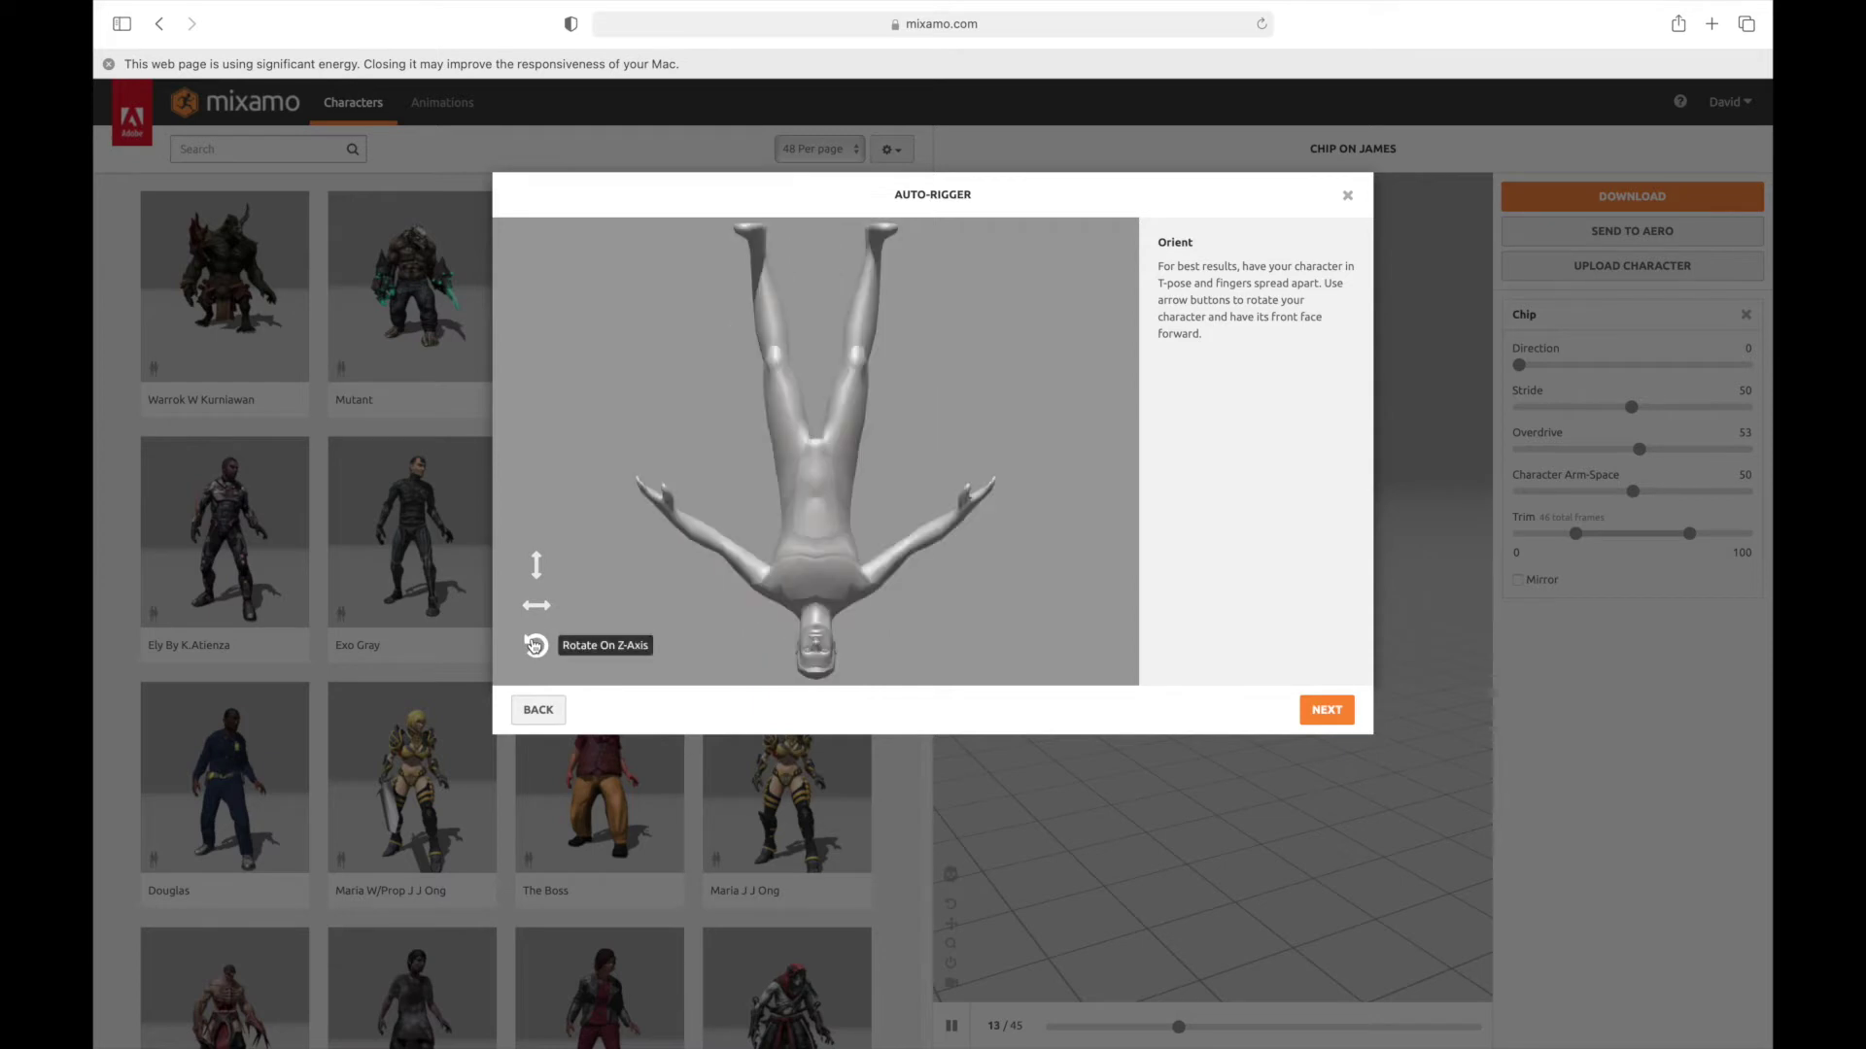
pyautogui.click(534, 645)
pyautogui.click(534, 645)
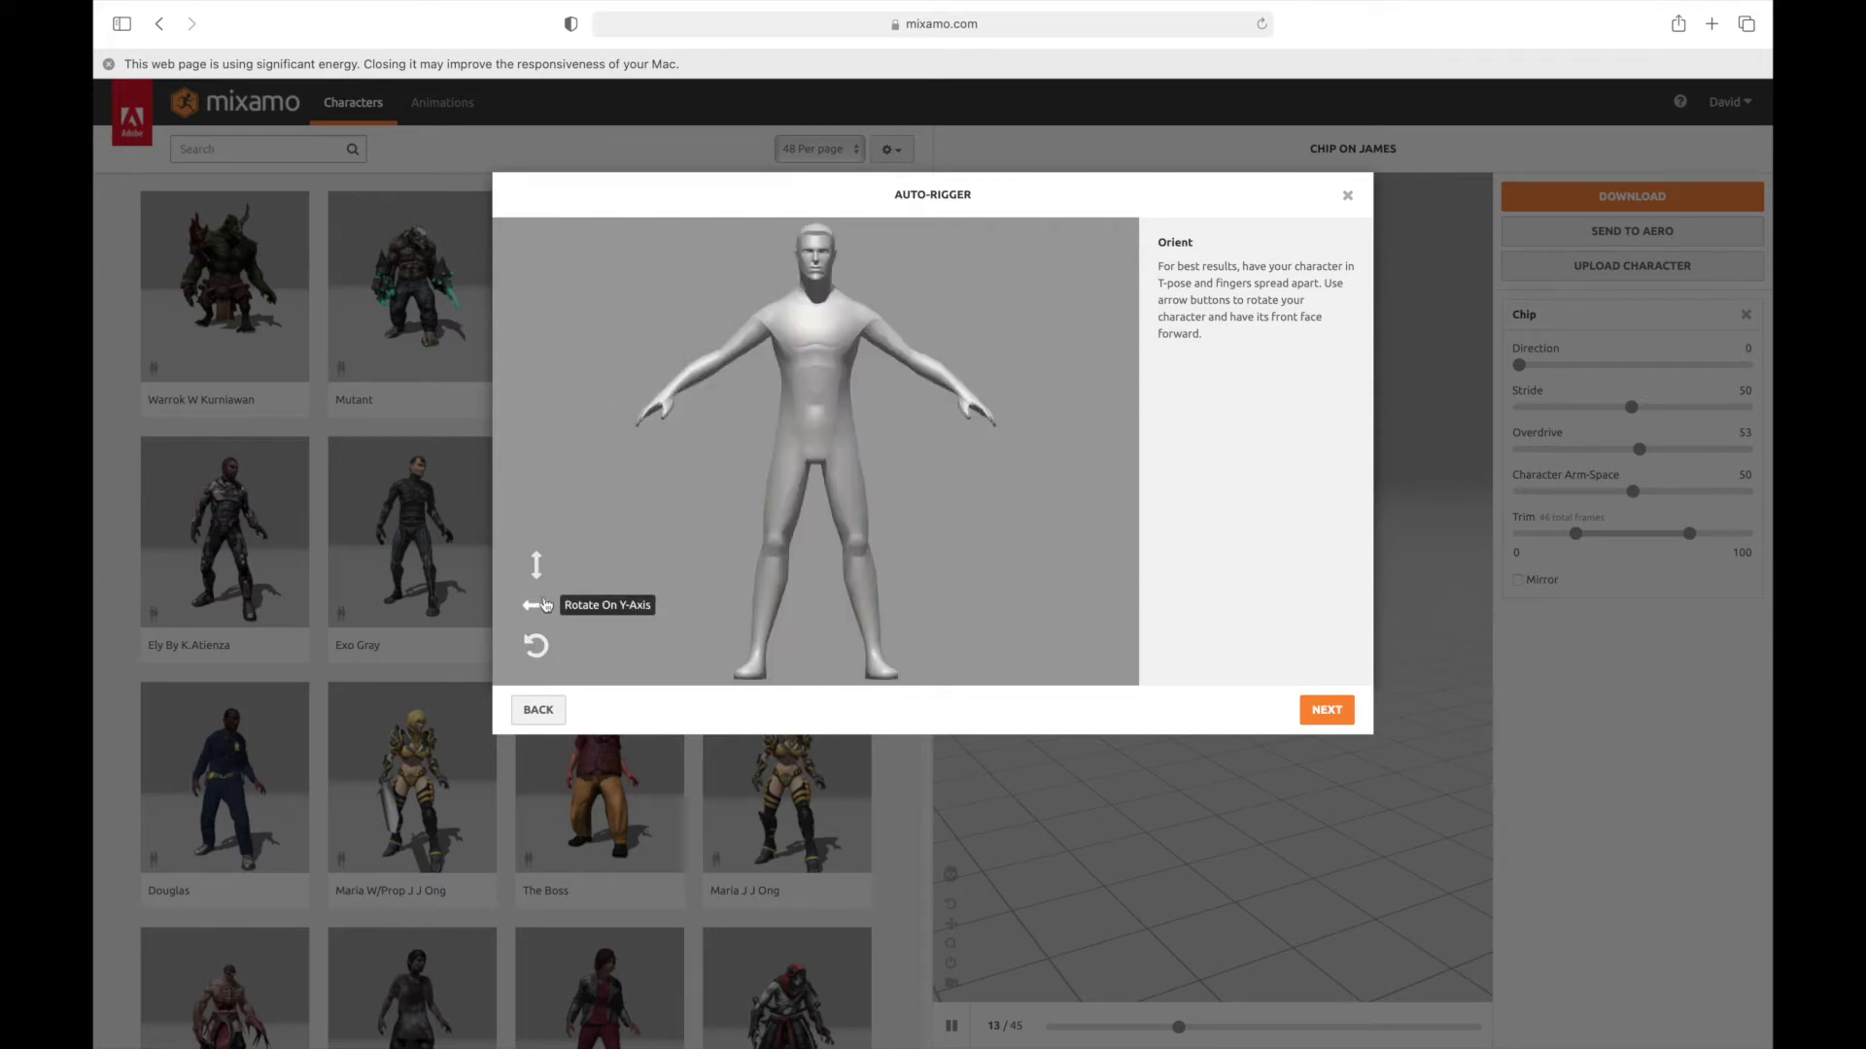
# Step: Place the chin, wrist, elbow, knee and groin markers on the uploaded body
pyautogui.click(1325, 712)
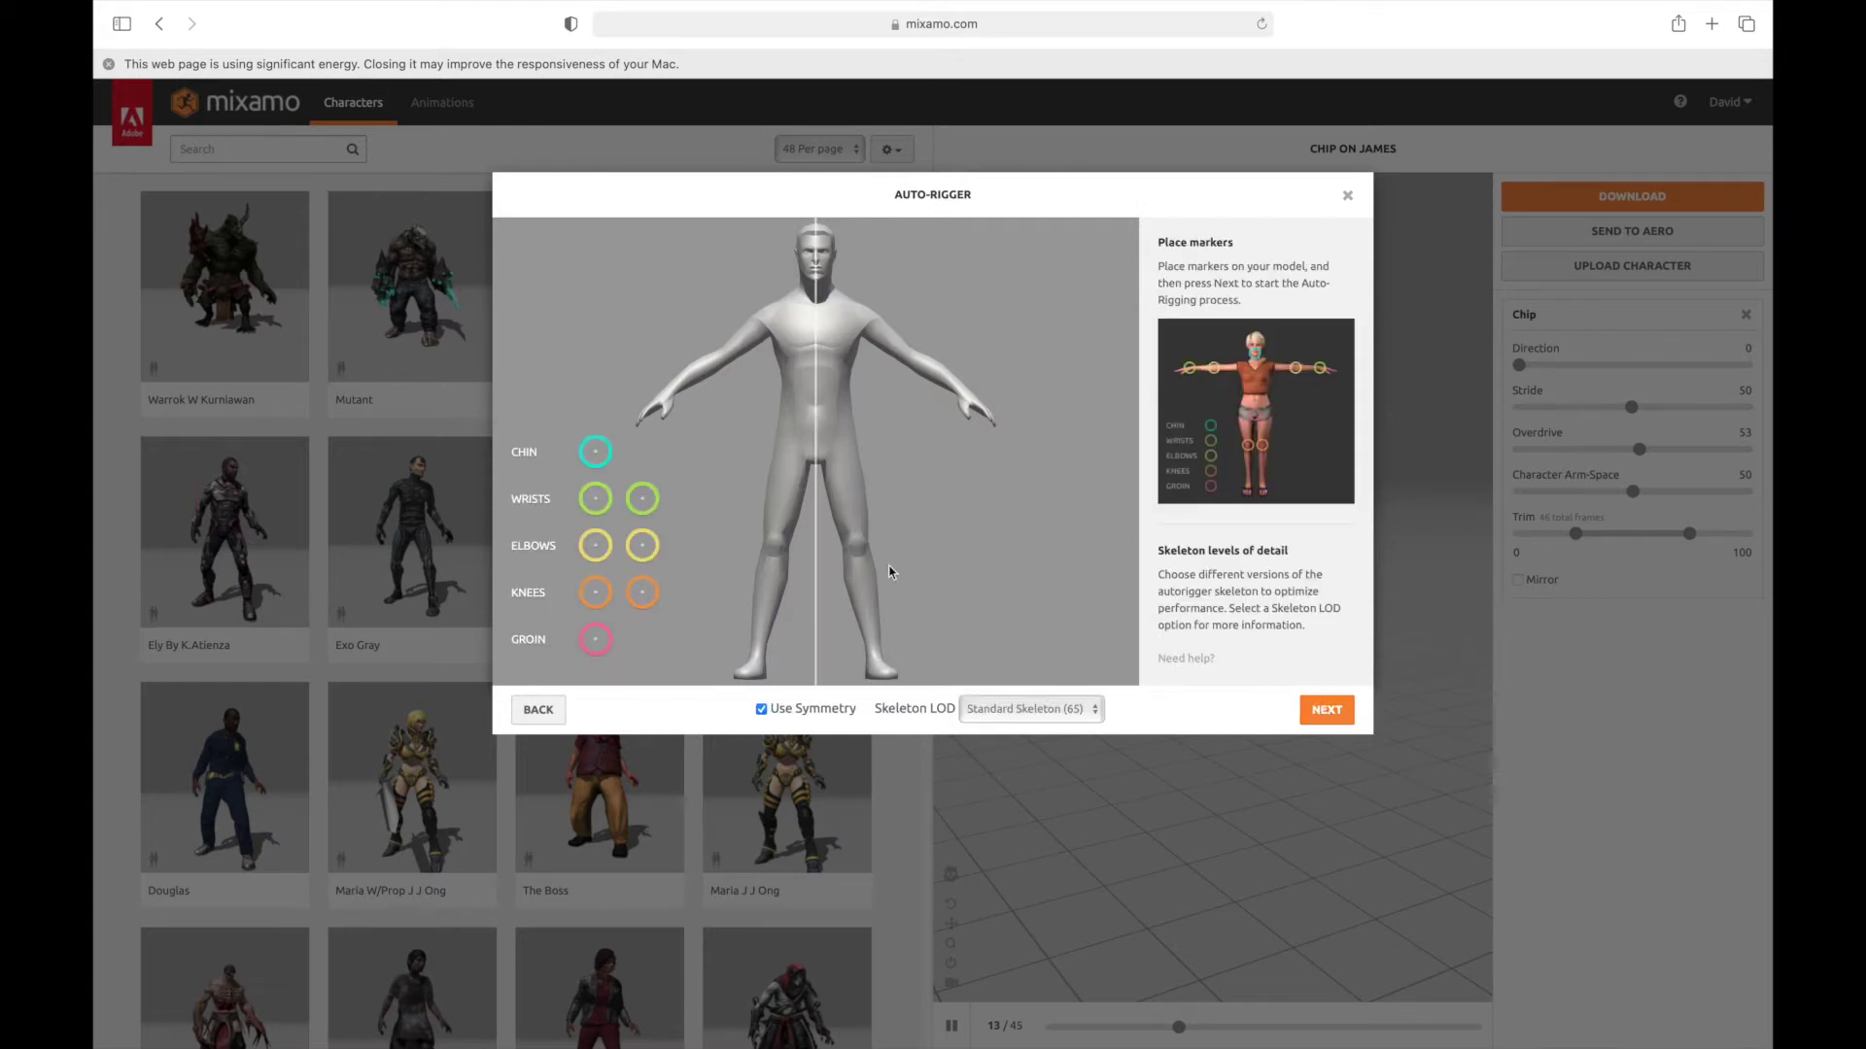
pyautogui.moveTo(610, 461)
pyautogui.mouseDown()
pyautogui.moveTo(708, 346)
pyautogui.moveTo(817, 317)
pyautogui.moveTo(816, 280)
pyautogui.mouseUp()
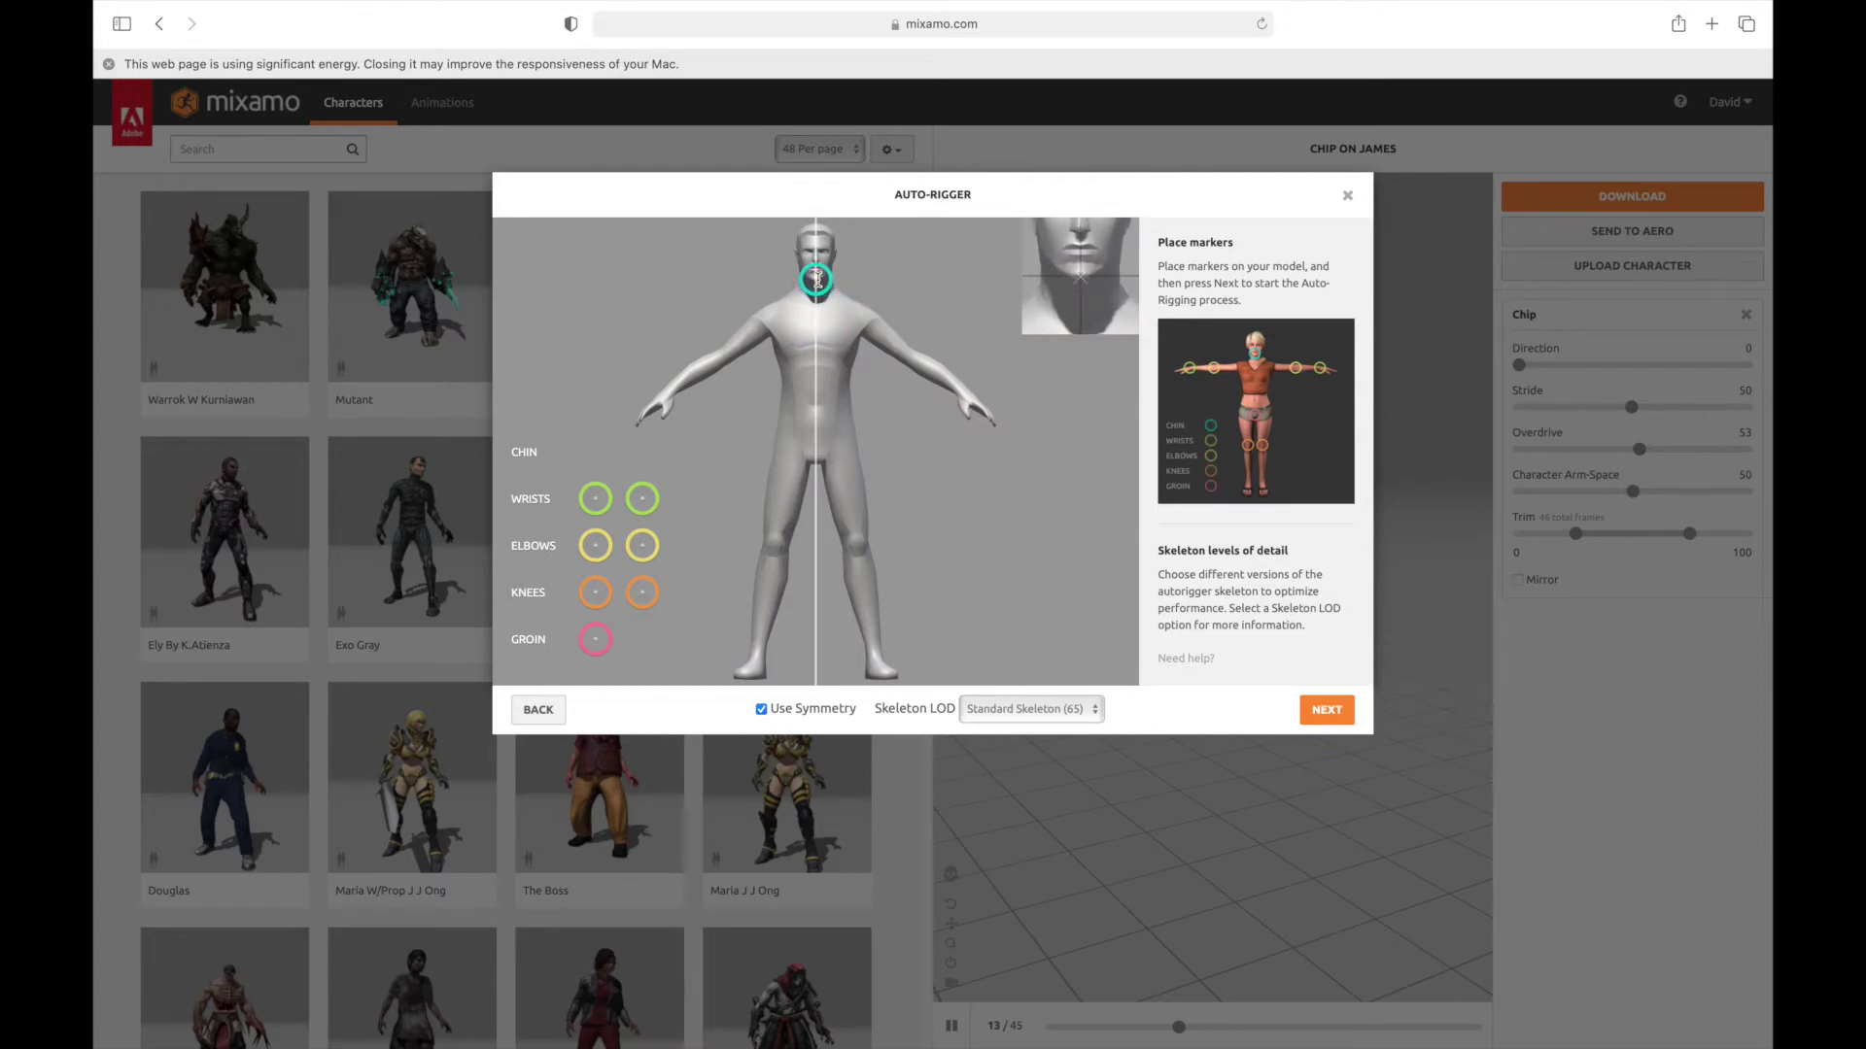
pyautogui.moveTo(816, 280); pyautogui.dragTo(816, 280)
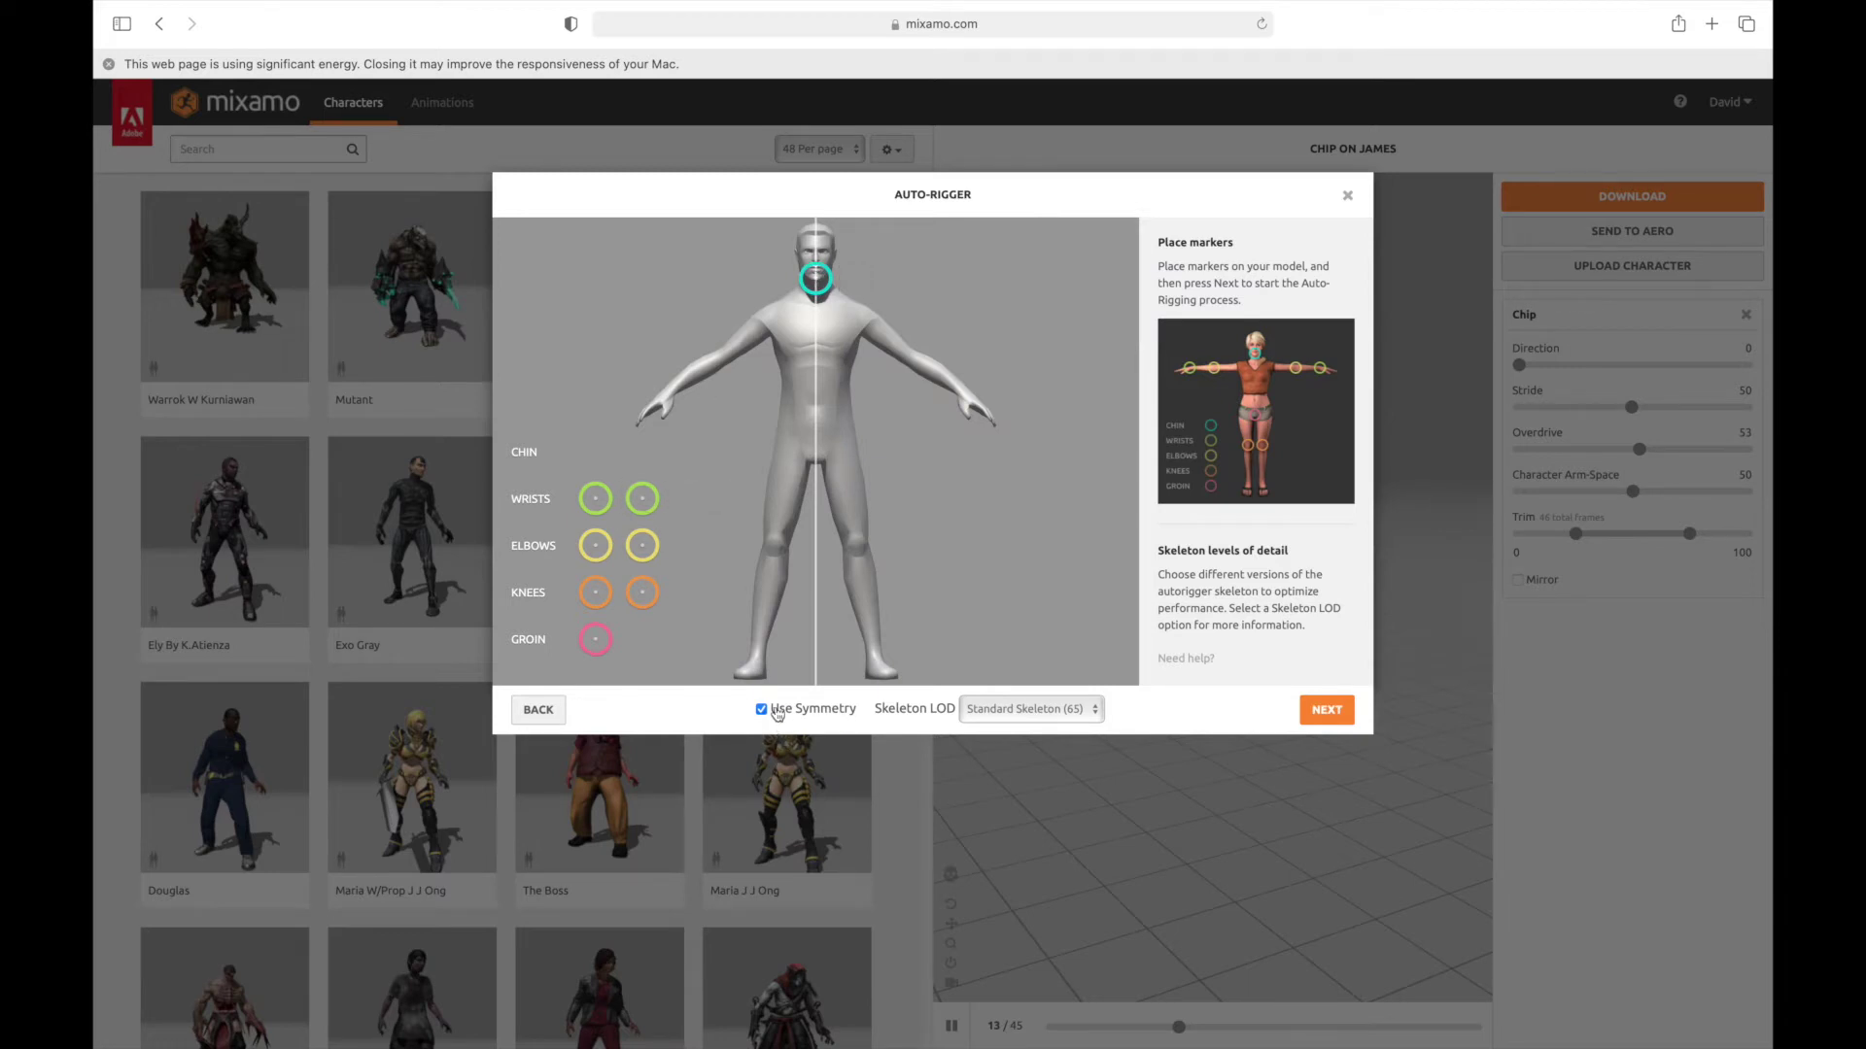
pyautogui.moveTo(643, 497)
pyautogui.mouseDown()
pyautogui.moveTo(679, 446)
pyautogui.moveTo(758, 421)
pyautogui.moveTo(670, 392)
pyautogui.mouseUp()
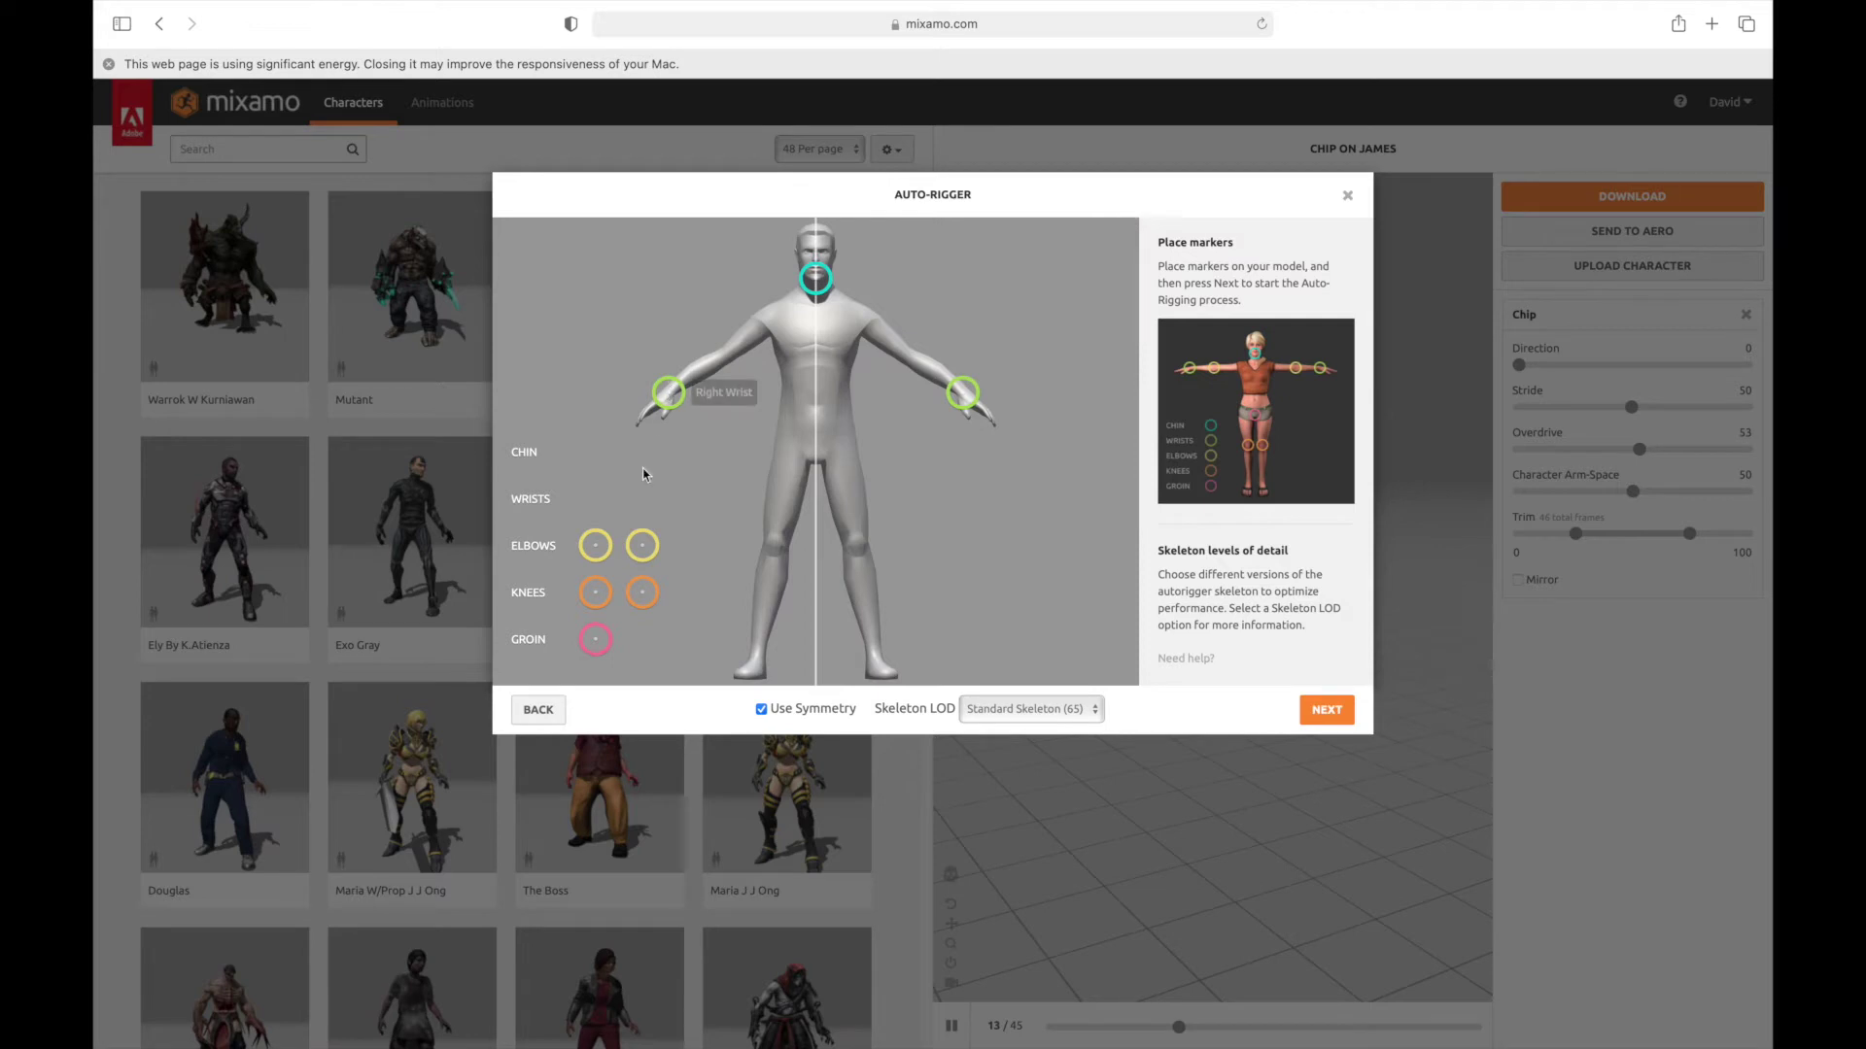
pyautogui.moveTo(595, 545); pyautogui.dragTo(725, 352)
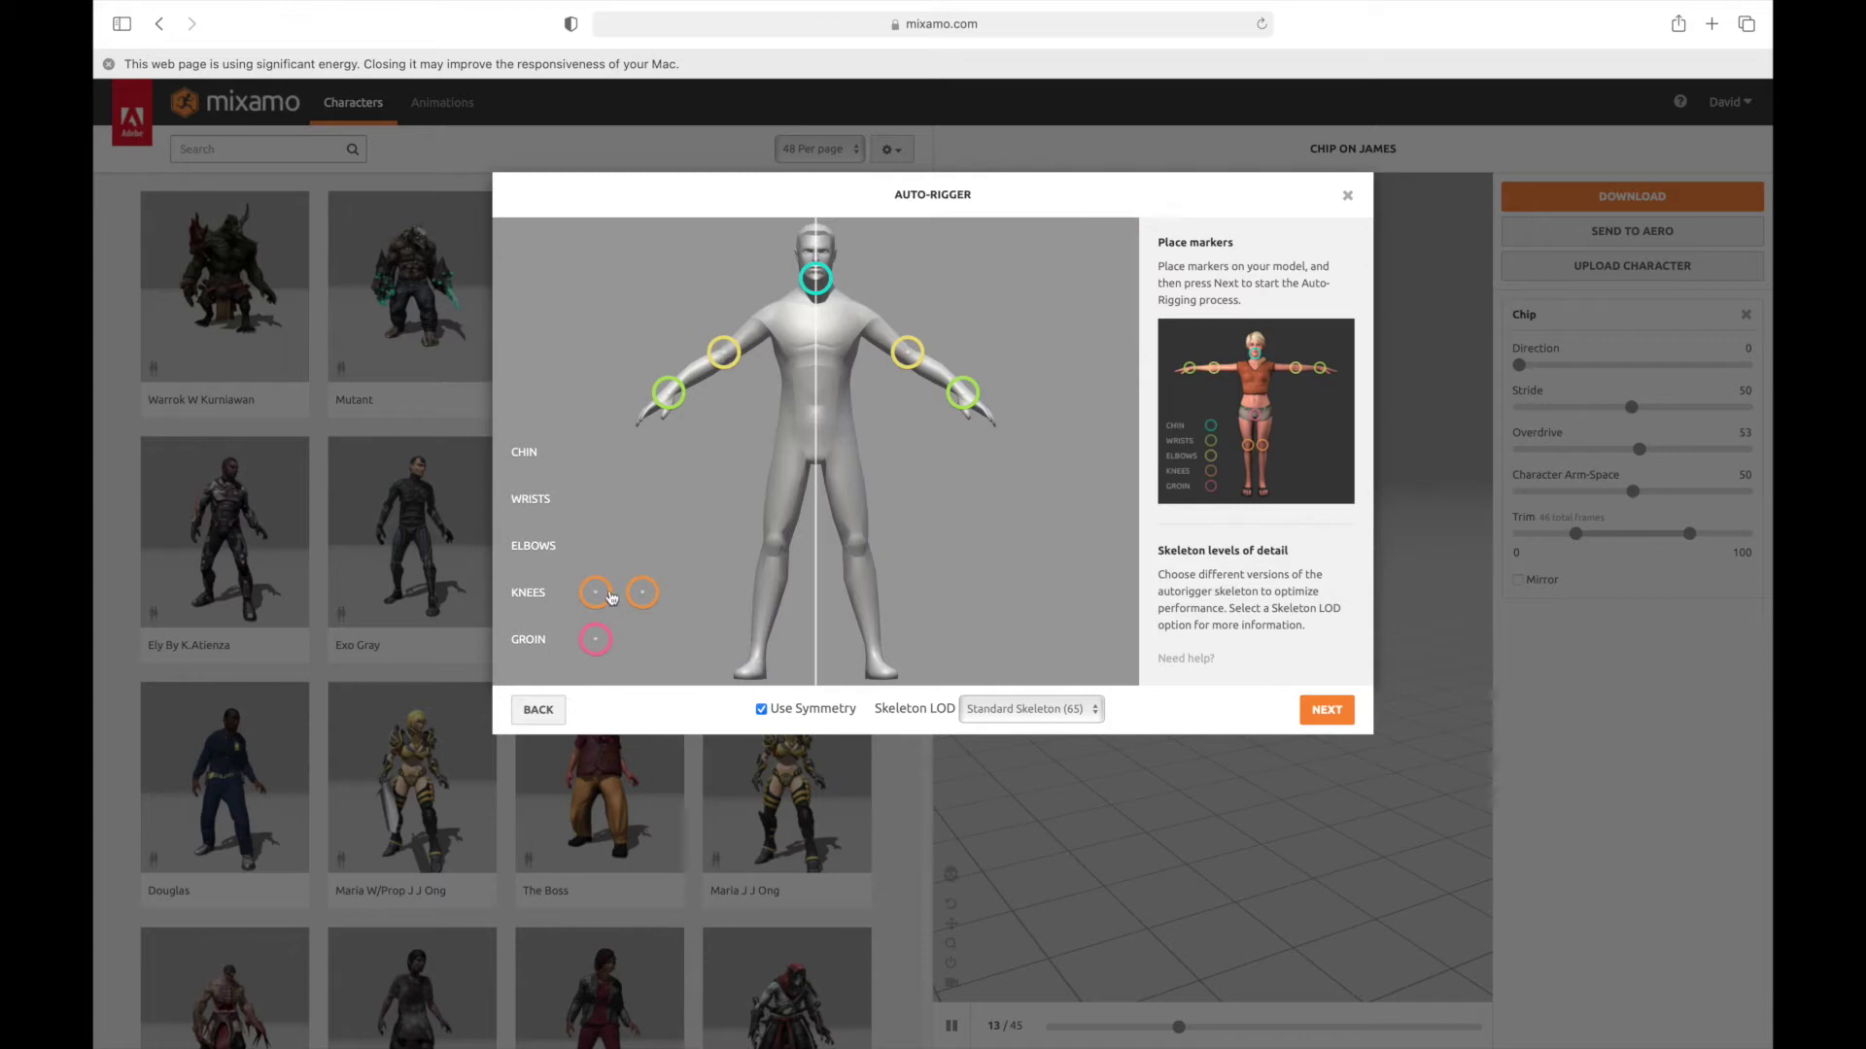
pyautogui.moveTo(610, 595); pyautogui.dragTo(776, 543)
pyautogui.moveTo(594, 639)
pyautogui.mouseDown()
pyautogui.moveTo(778, 503)
pyautogui.moveTo(816, 499)
pyautogui.moveTo(817, 456)
pyautogui.mouseUp()
# Step: Keep the Standard Skeleton (65) detail level and start auto-rigging
pyautogui.click(1086, 709)
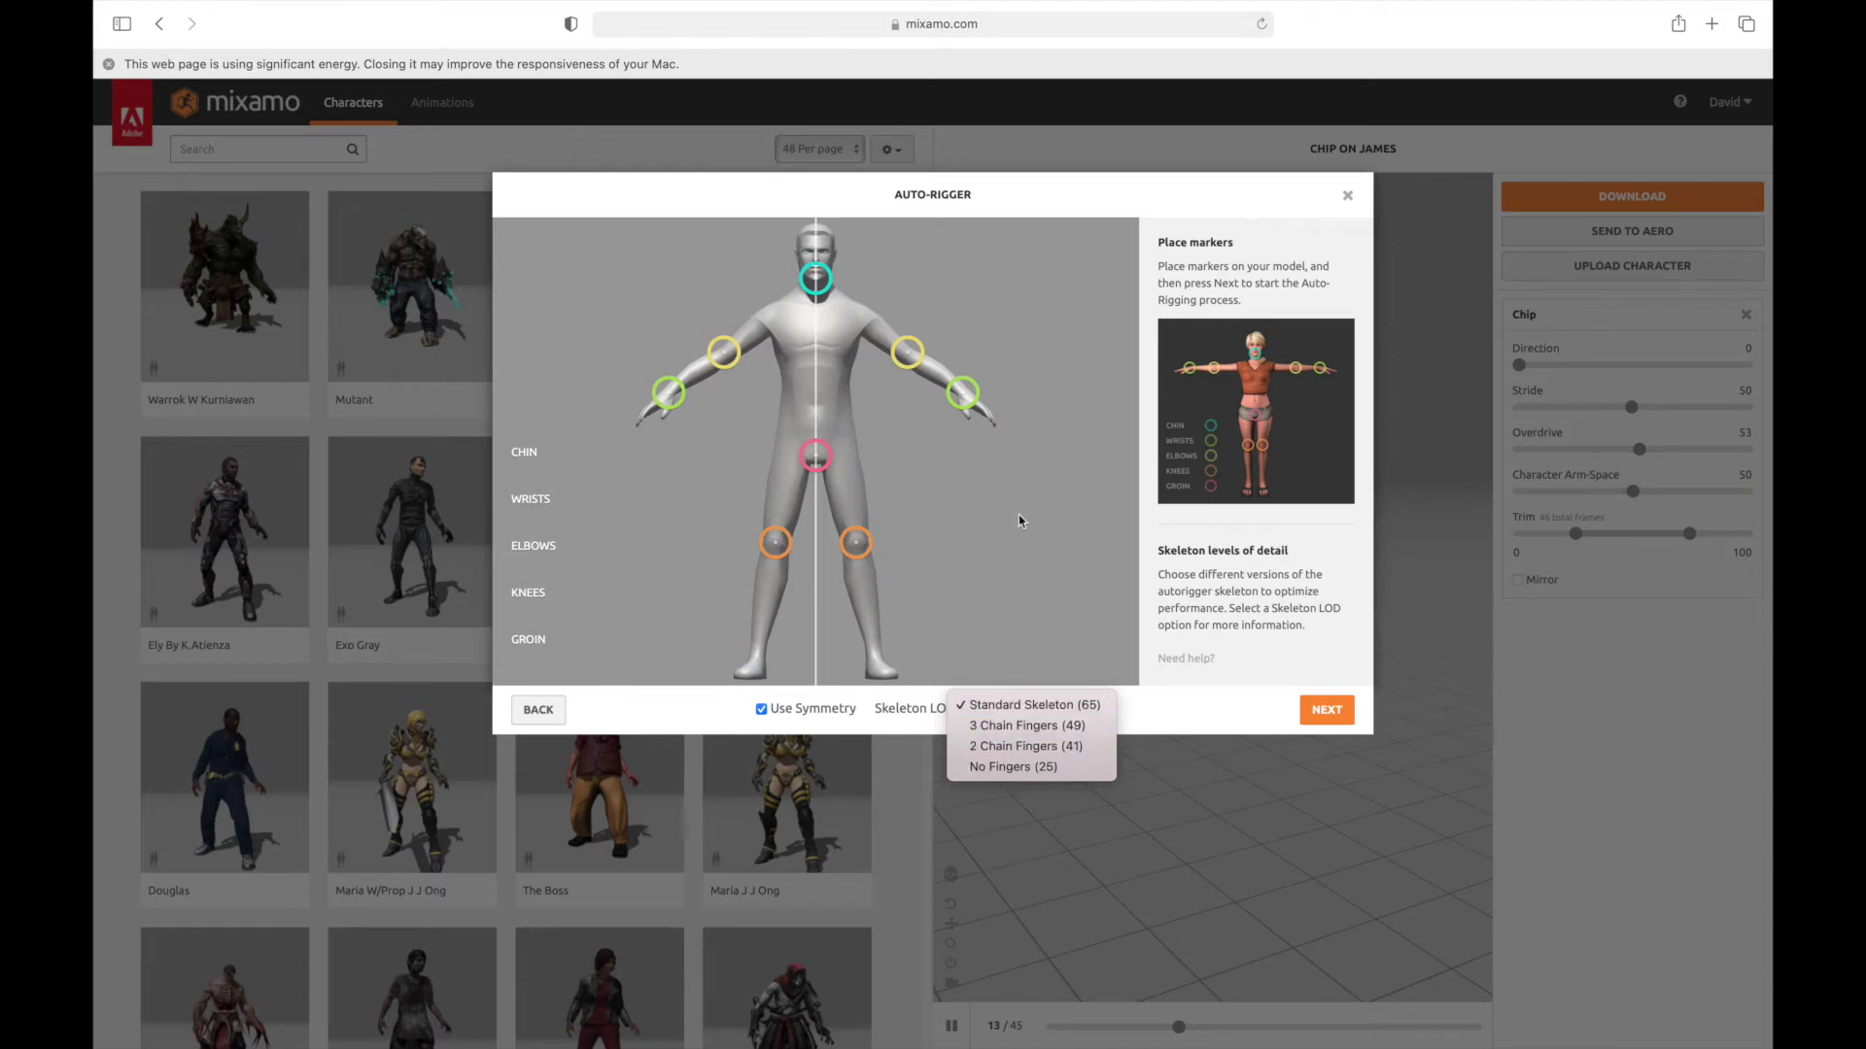
pyautogui.click(1032, 705)
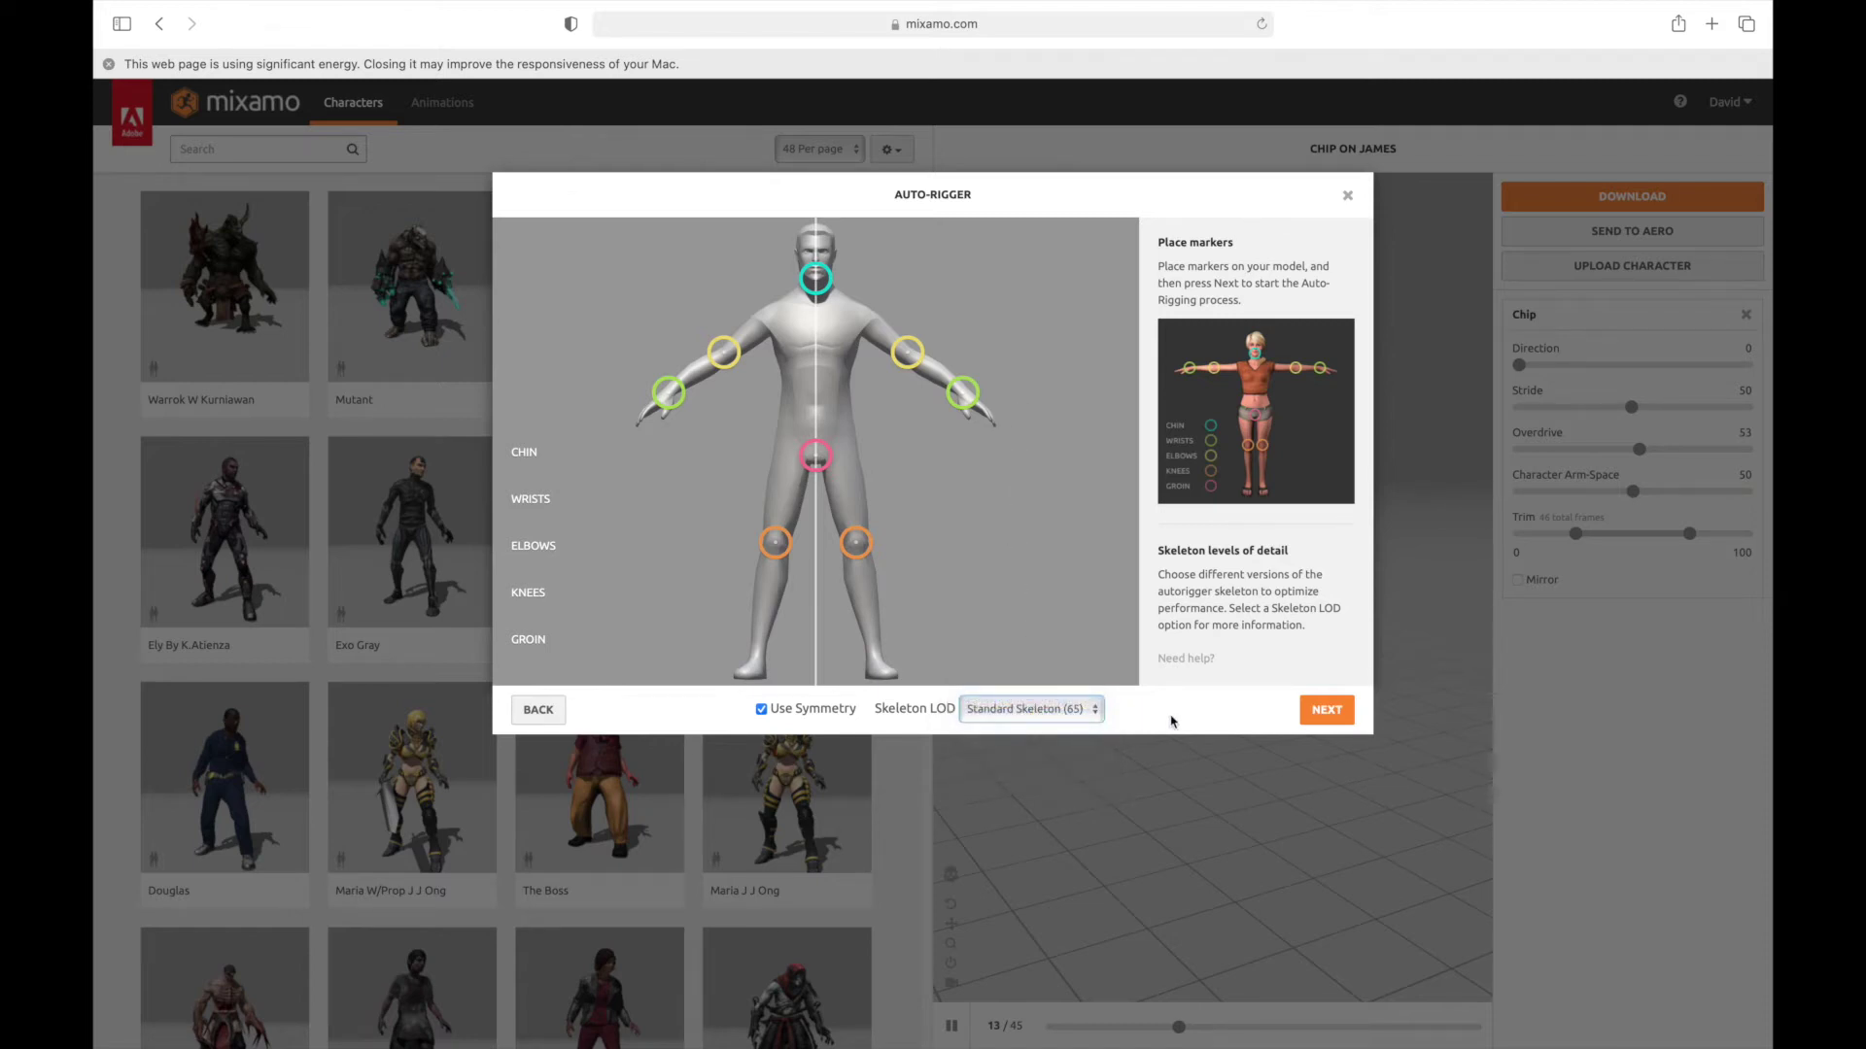
pyautogui.click(1324, 712)
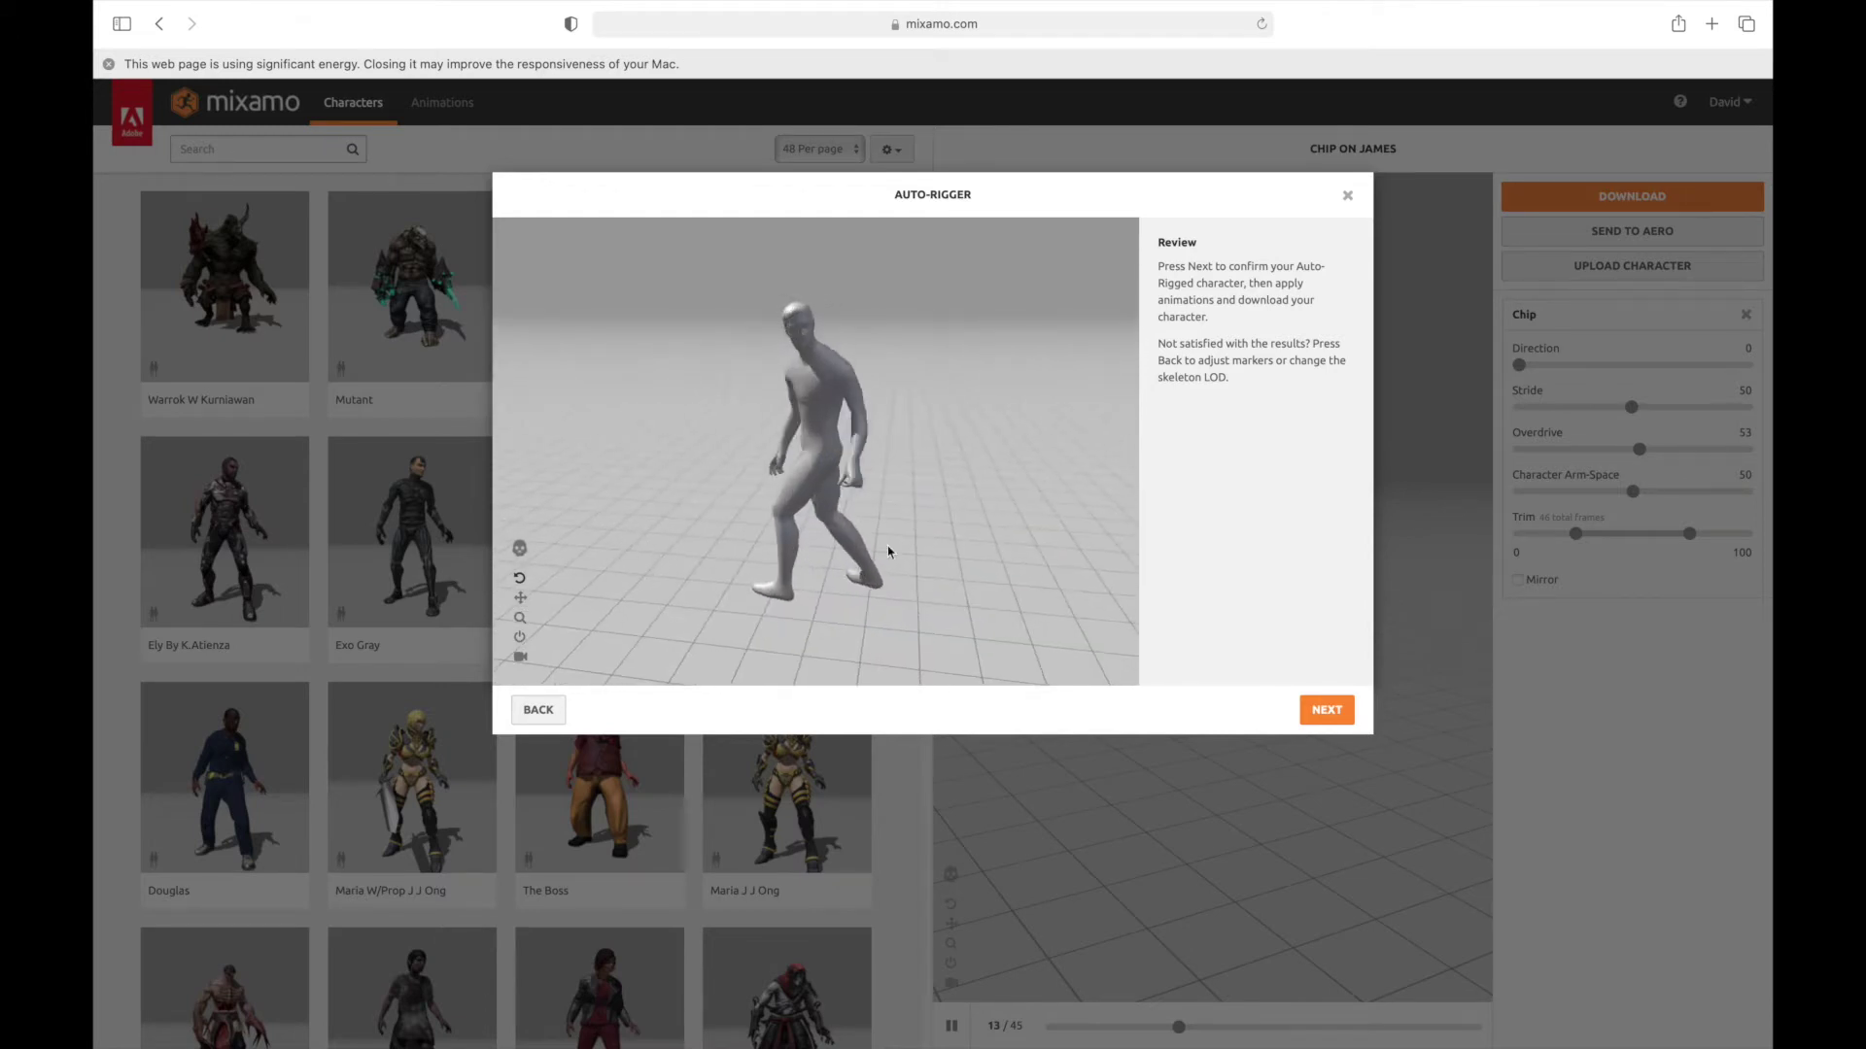
# Step: Inspect the rigged MaleBodyV3-1m80 body and use it in place of James
pyautogui.moveTo(1010, 578); pyautogui.dragTo(596, 570)
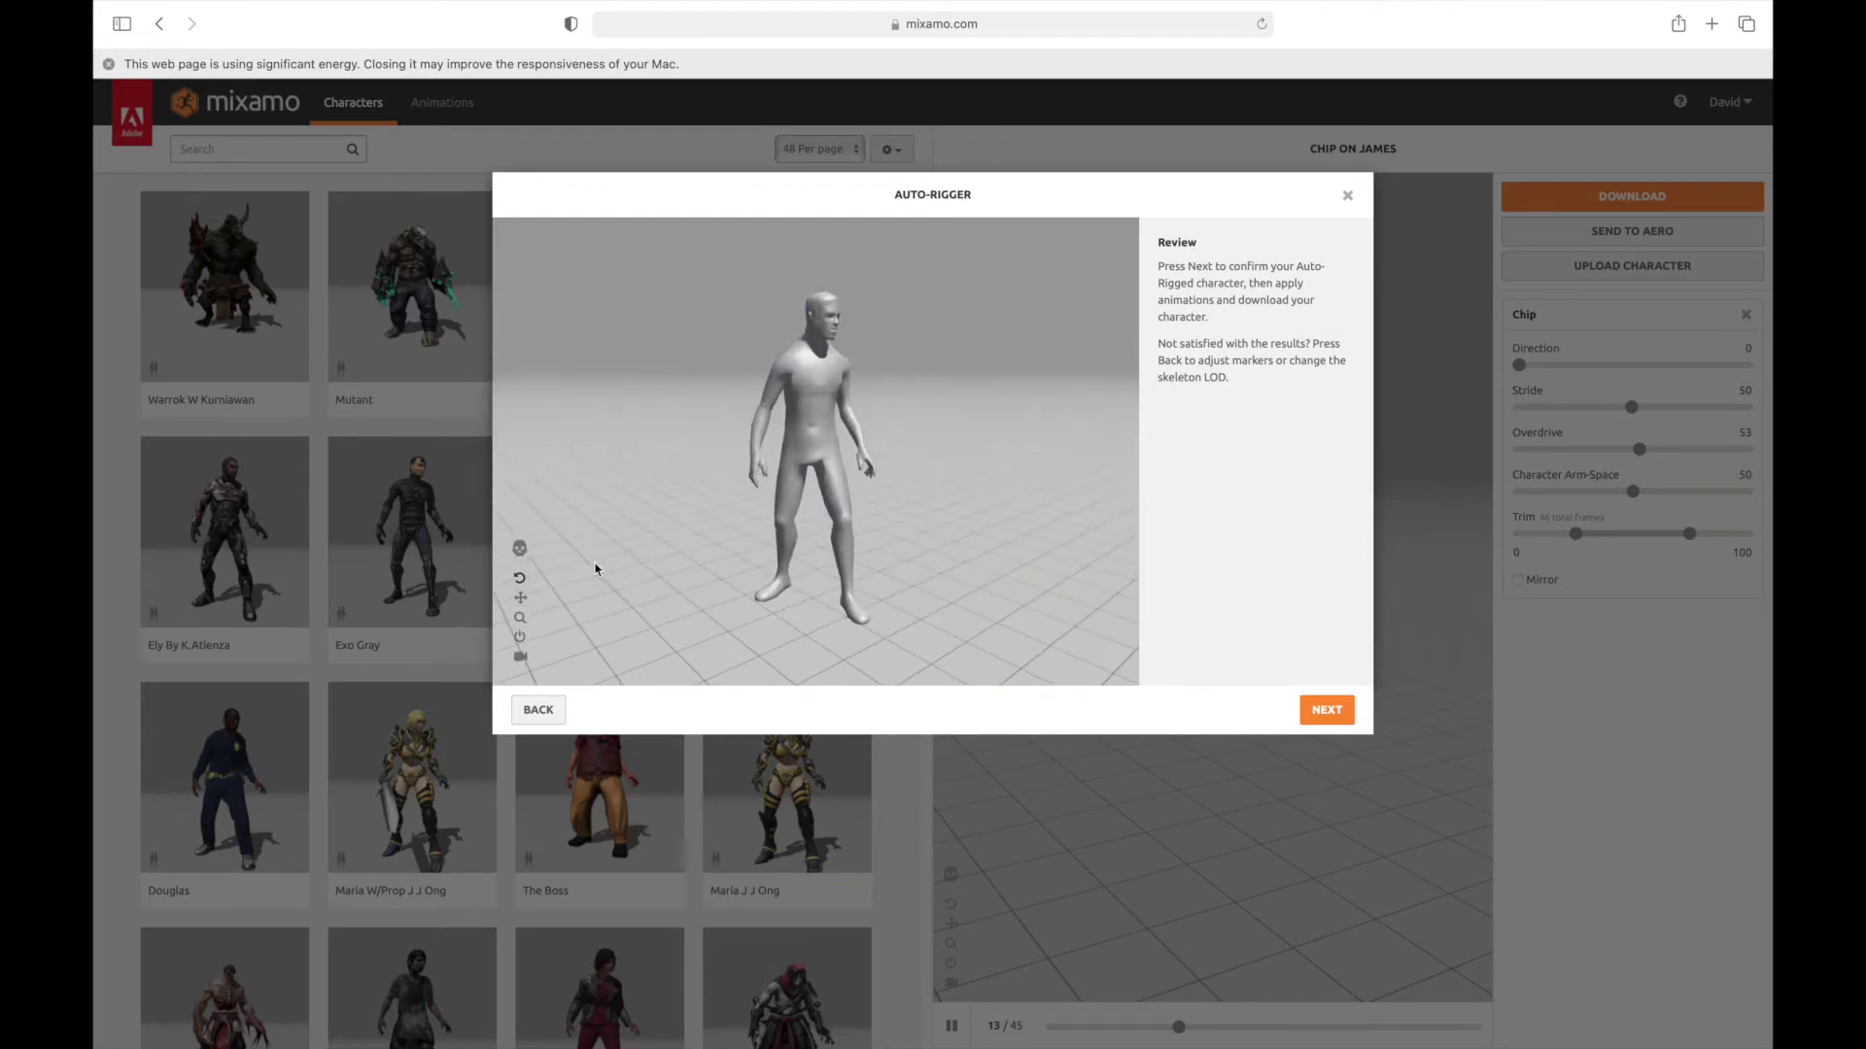
pyautogui.click(1327, 712)
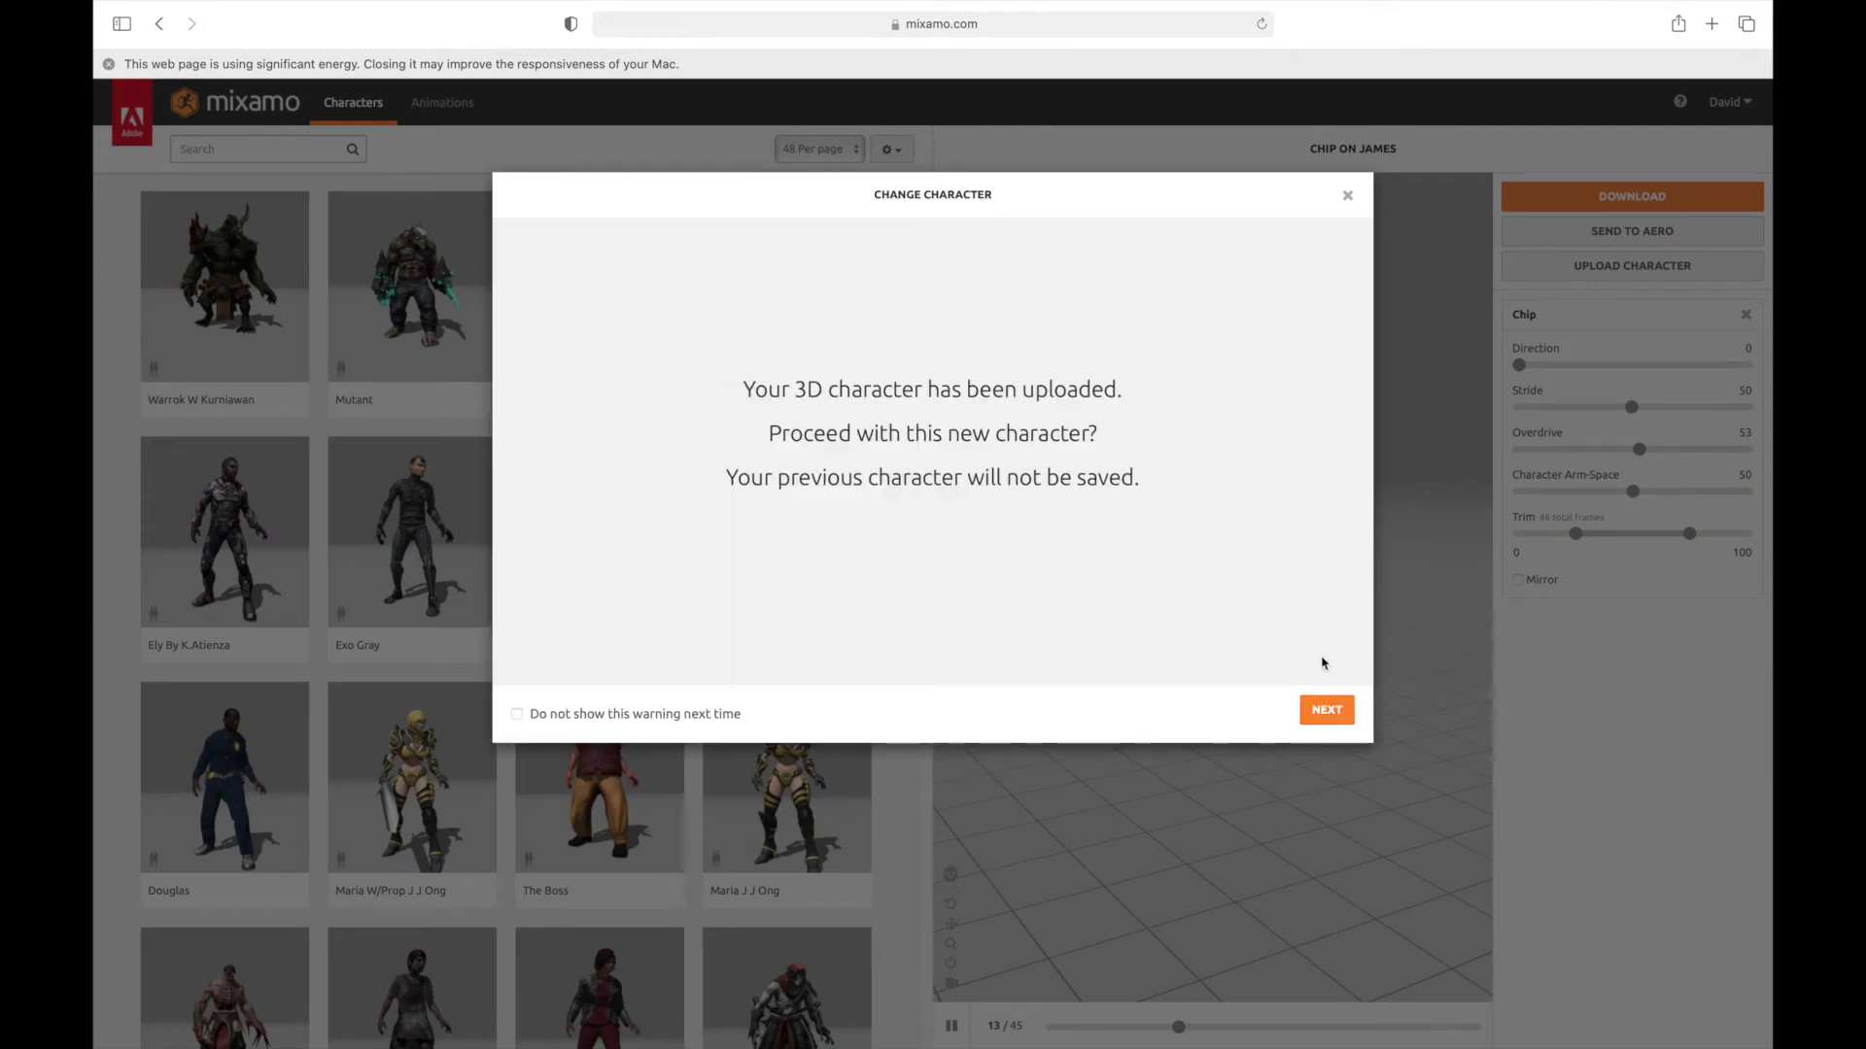
pyautogui.click(1334, 712)
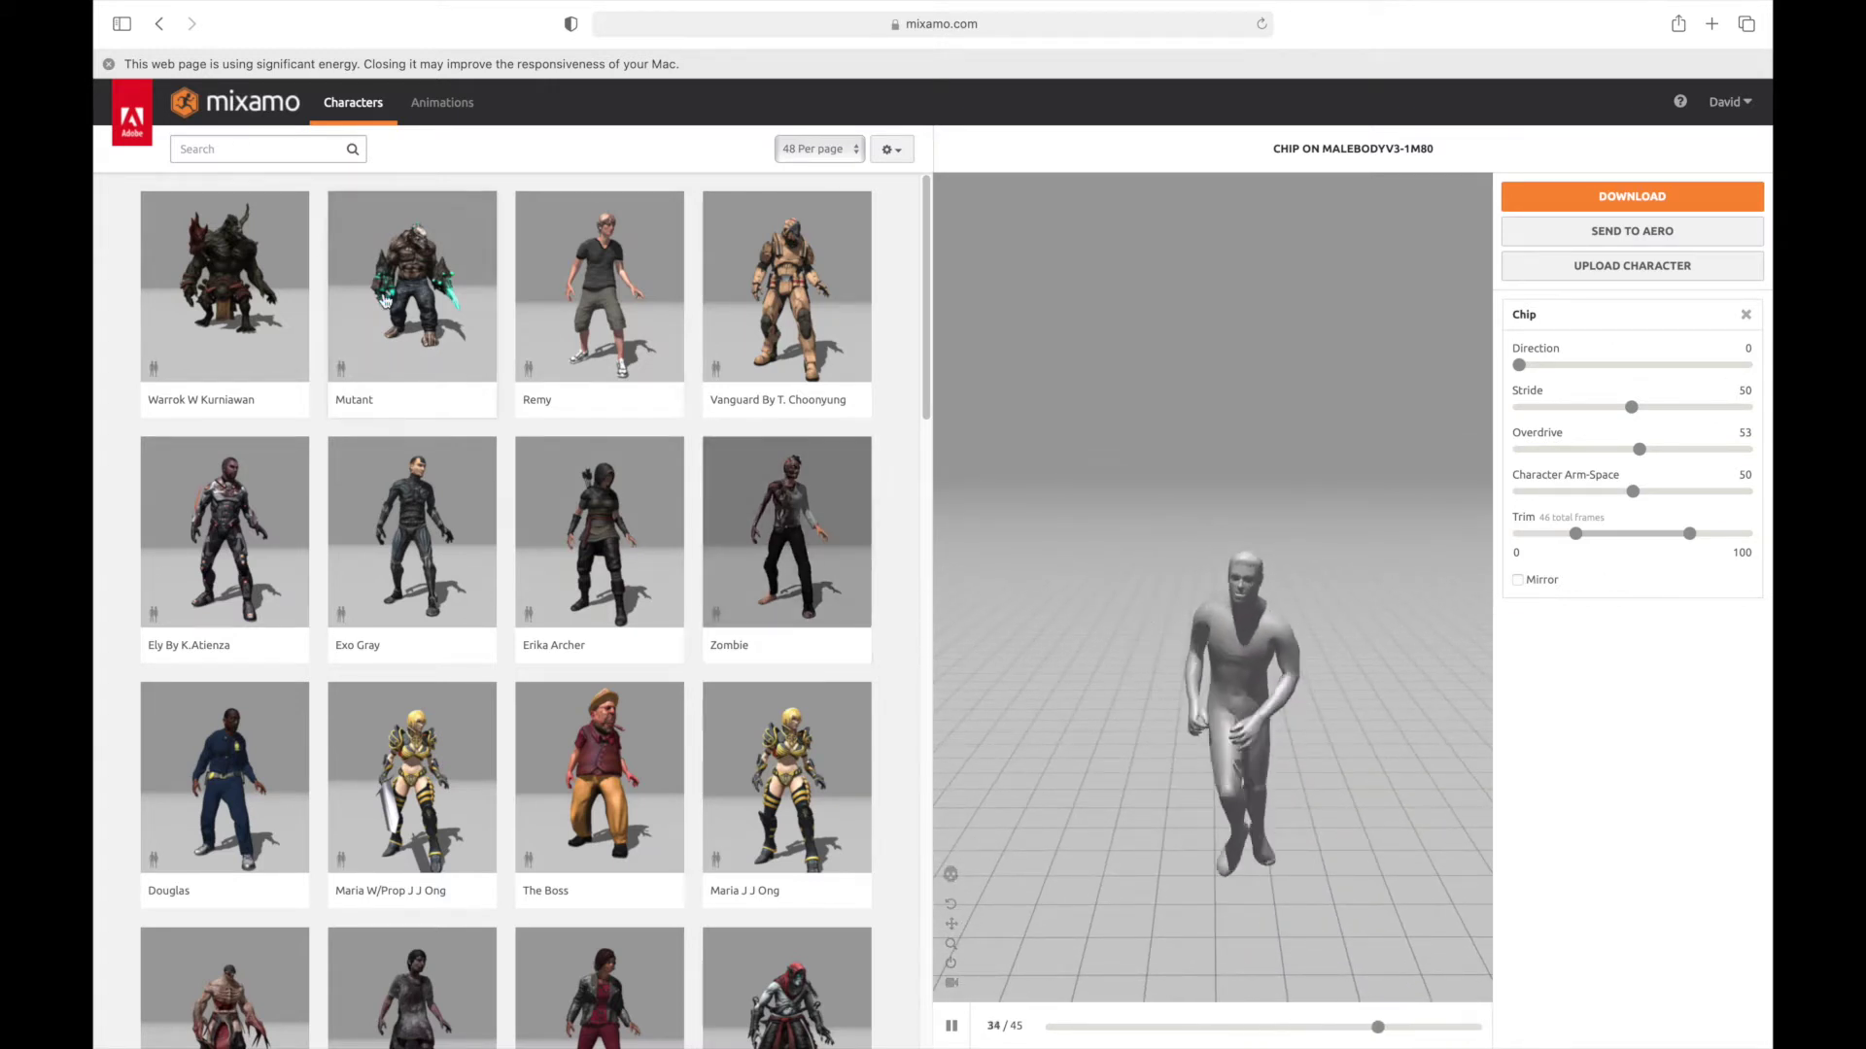
# Step: Search animations for 'jump' and preview Big Jump on the uploaded body
pyautogui.click(441, 104)
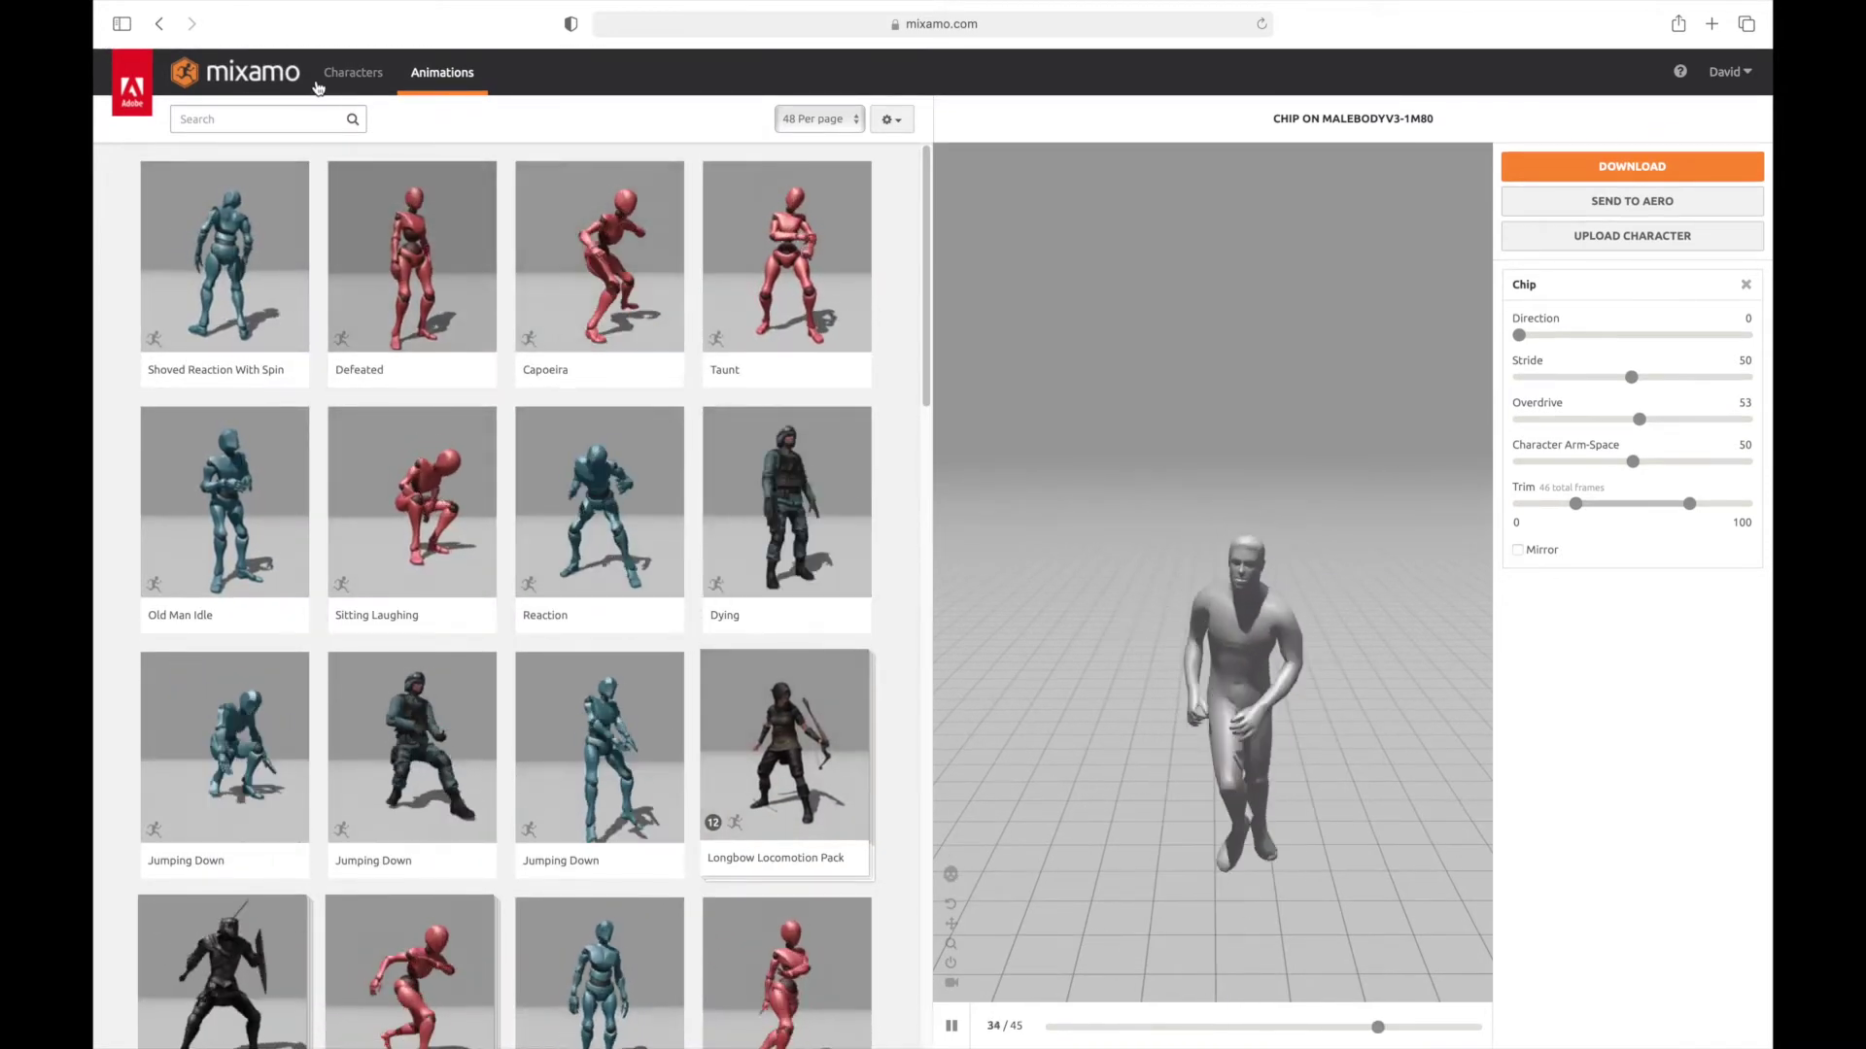
pyautogui.click(296, 117)
pyautogui.write('jum')
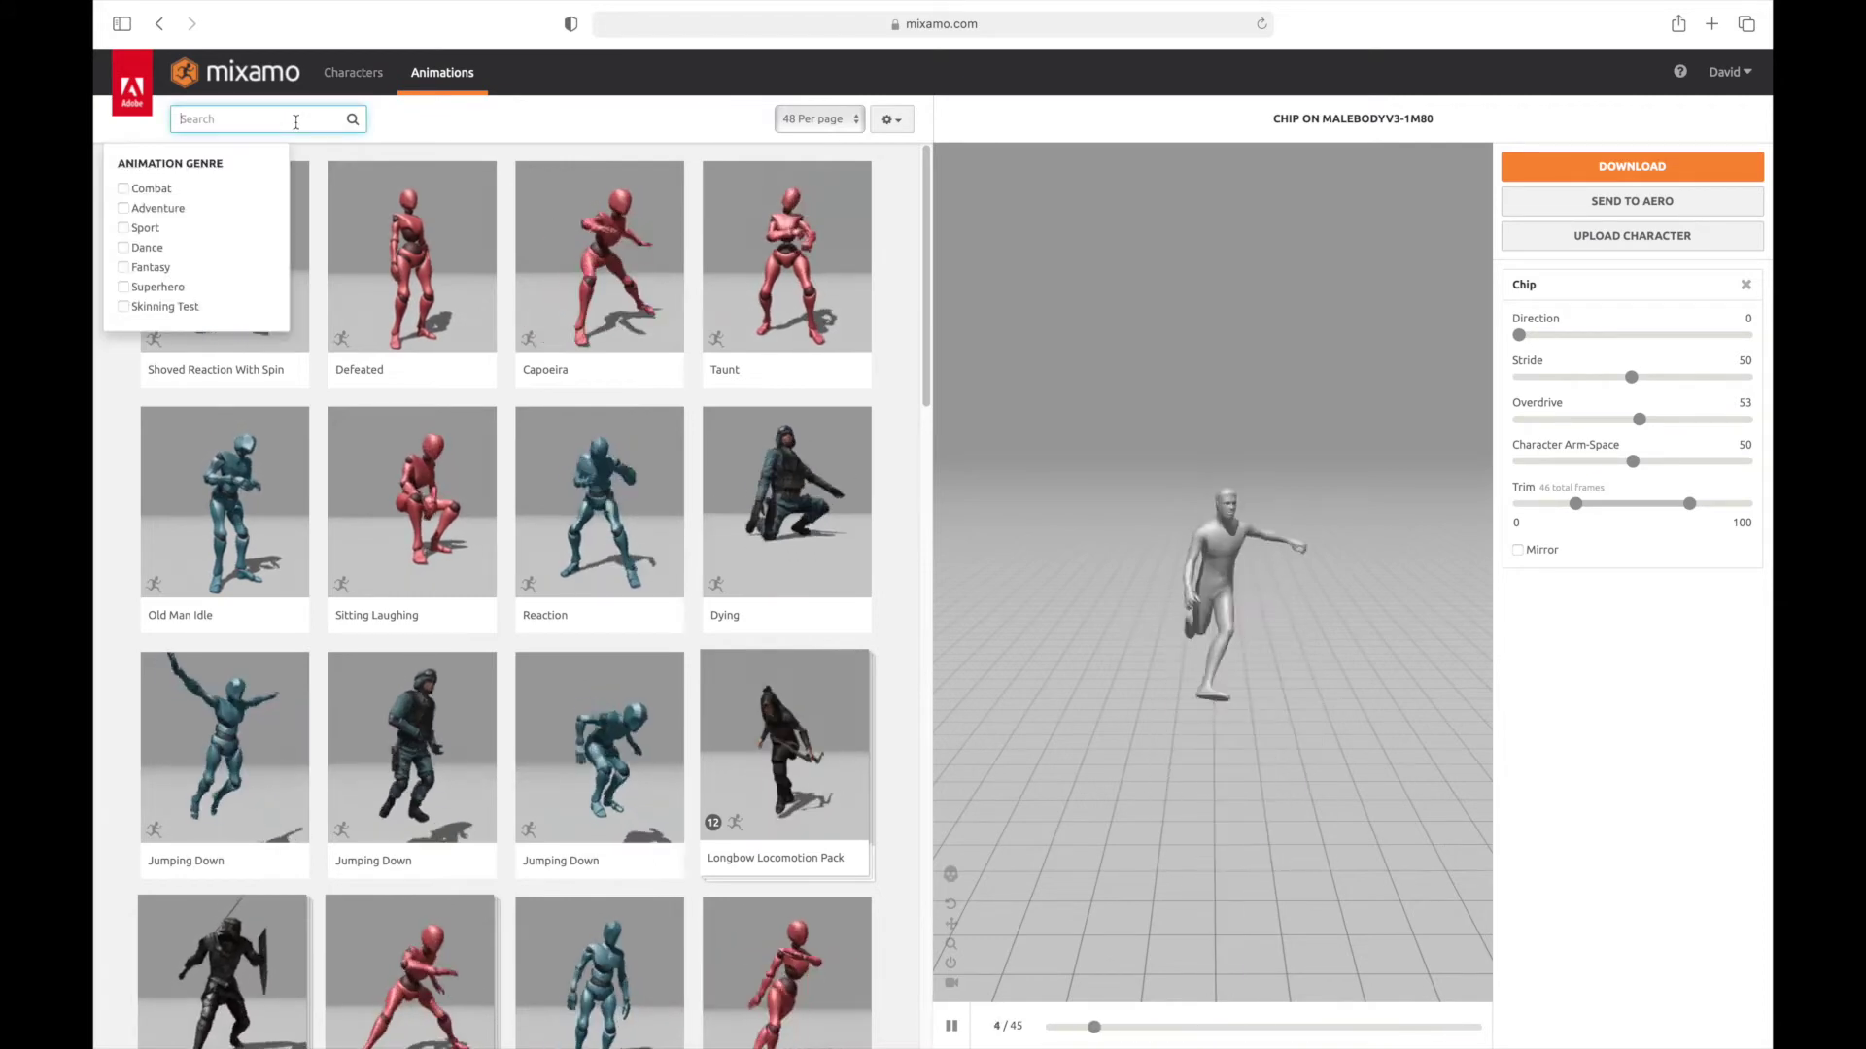
pyautogui.write('p')
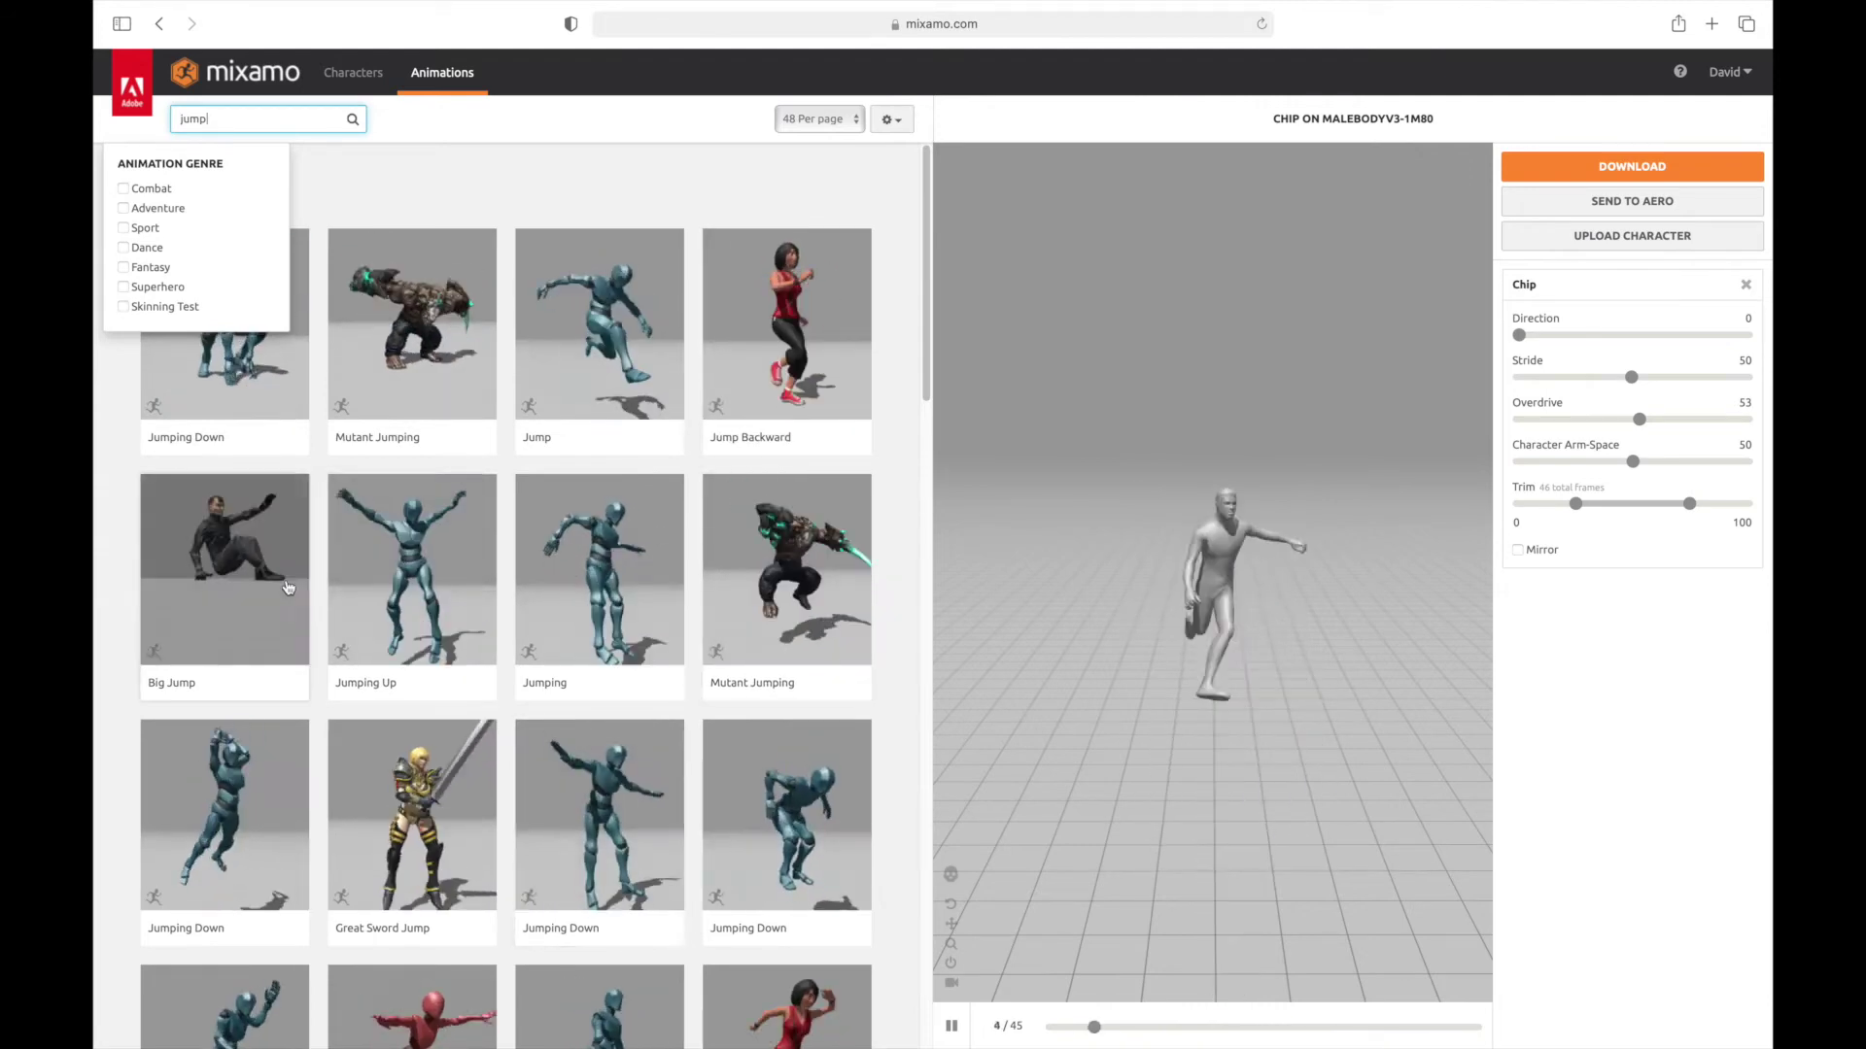
pyautogui.click(245, 570)
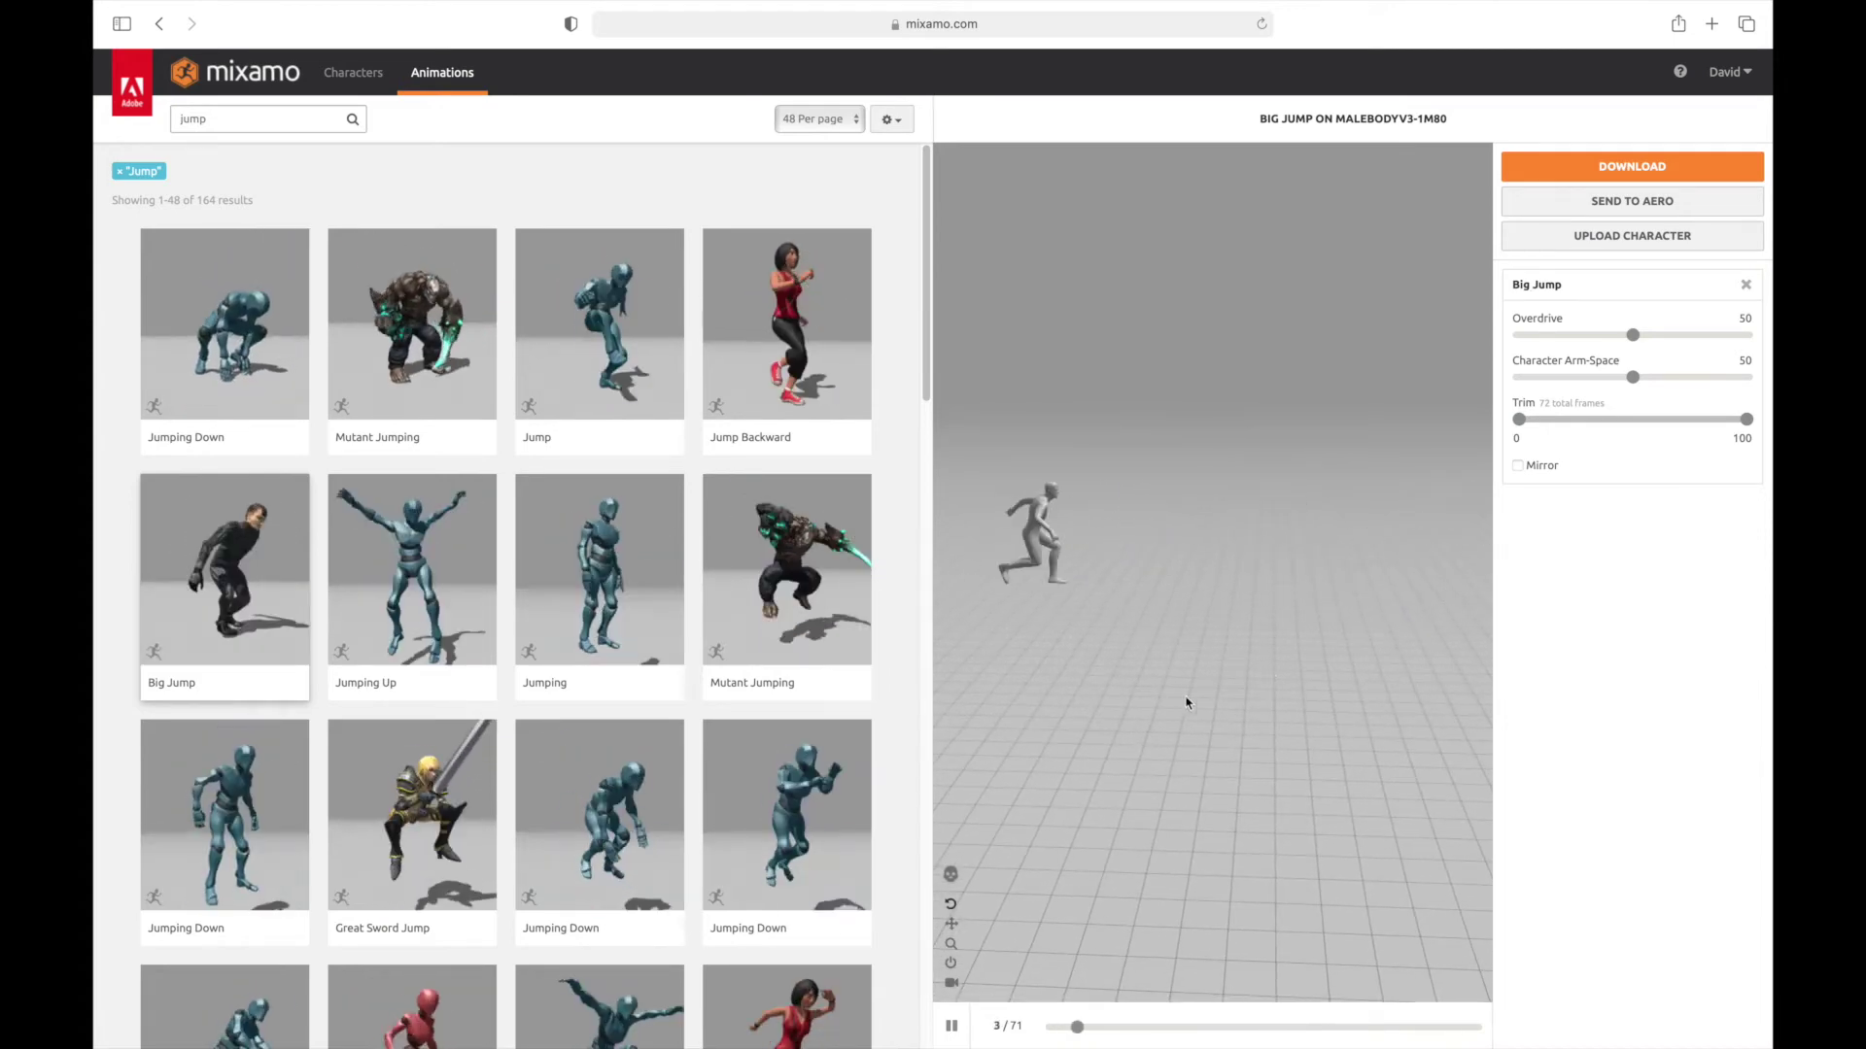
pyautogui.click(262, 114)
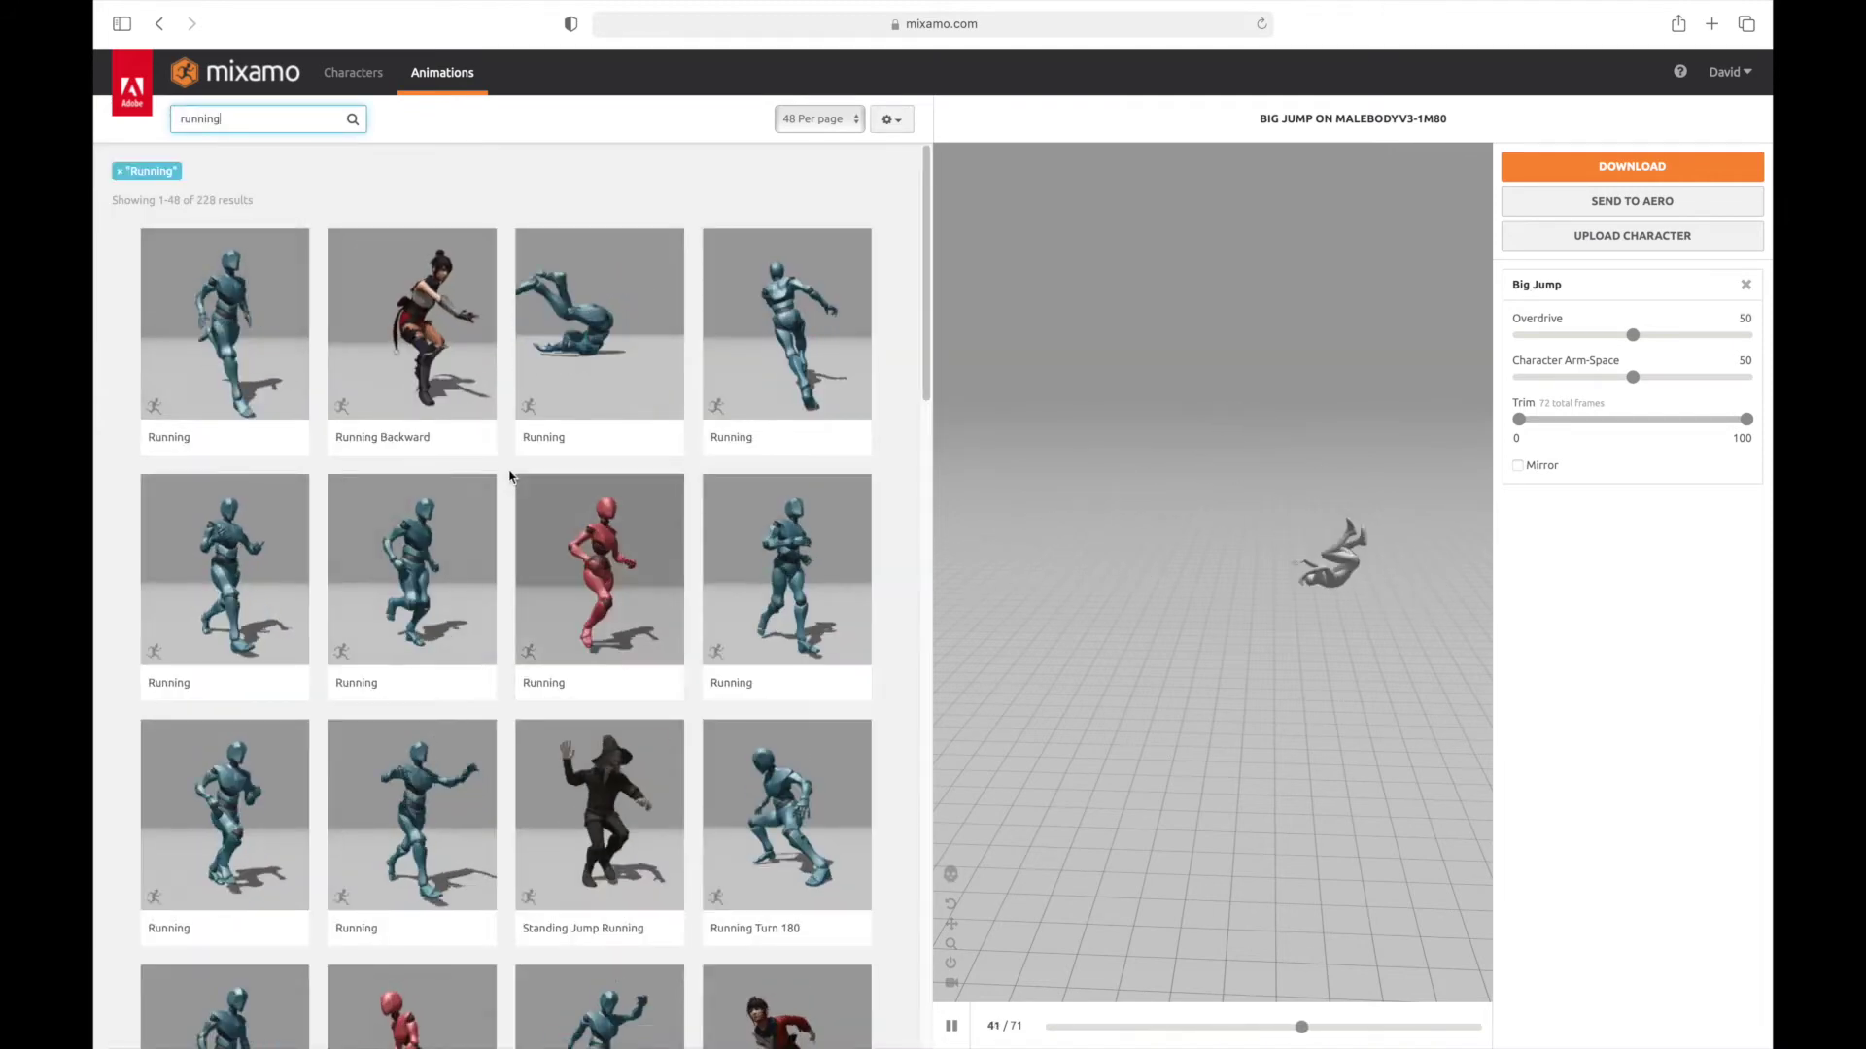
# Step: Set the Running animation in place, download it Without Skin, and show Mission Control
pyautogui.click(230, 324)
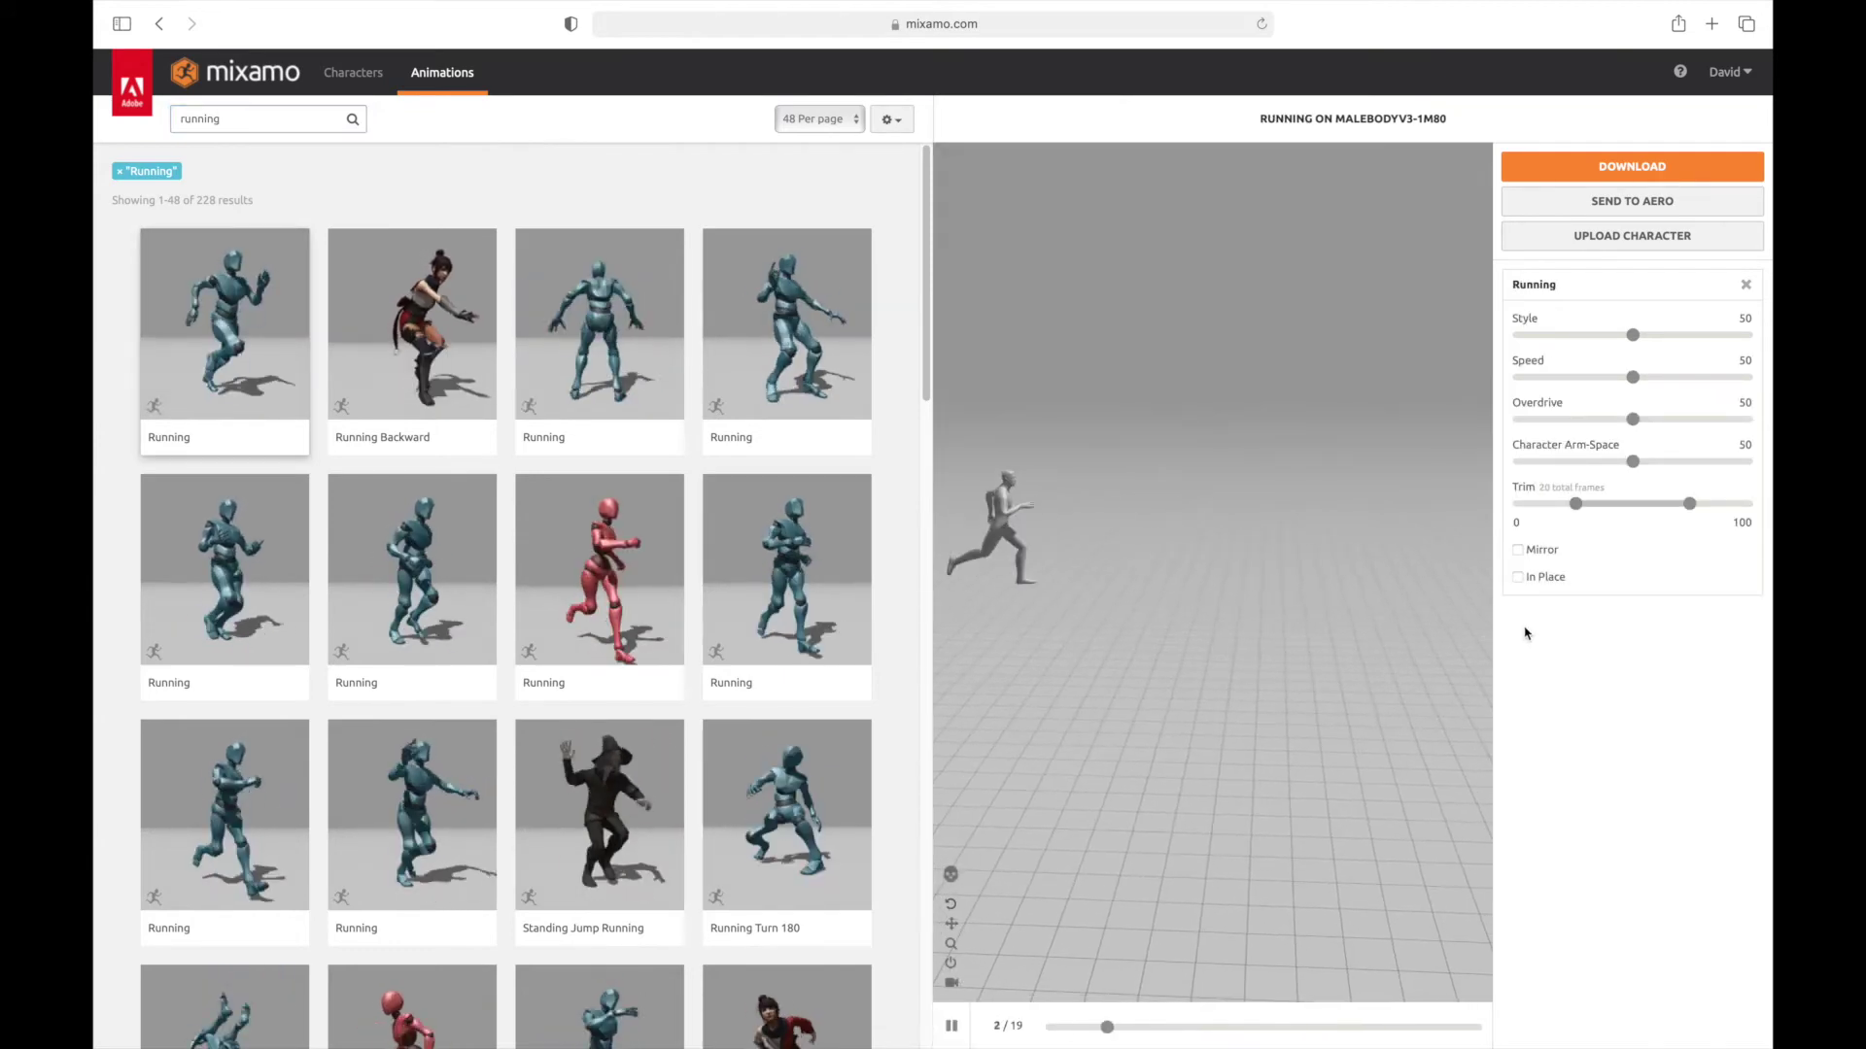
pyautogui.click(1518, 578)
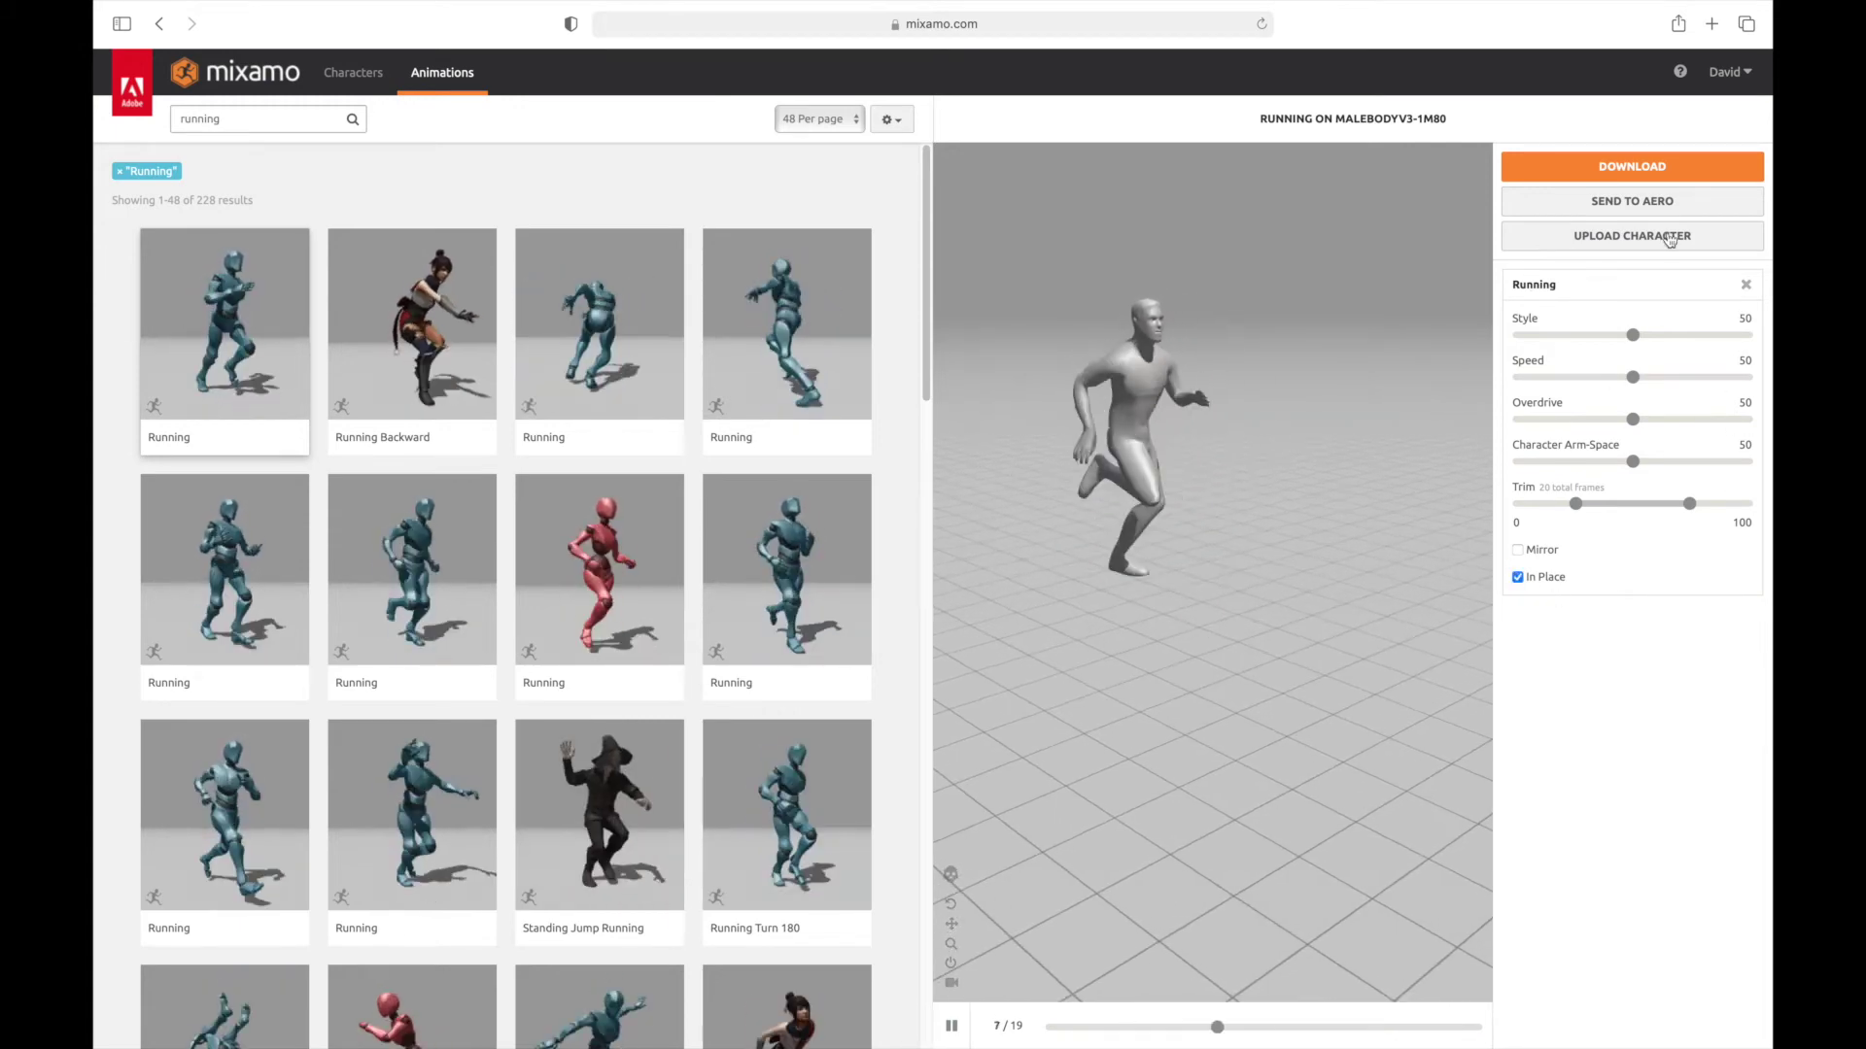
pyautogui.click(1639, 171)
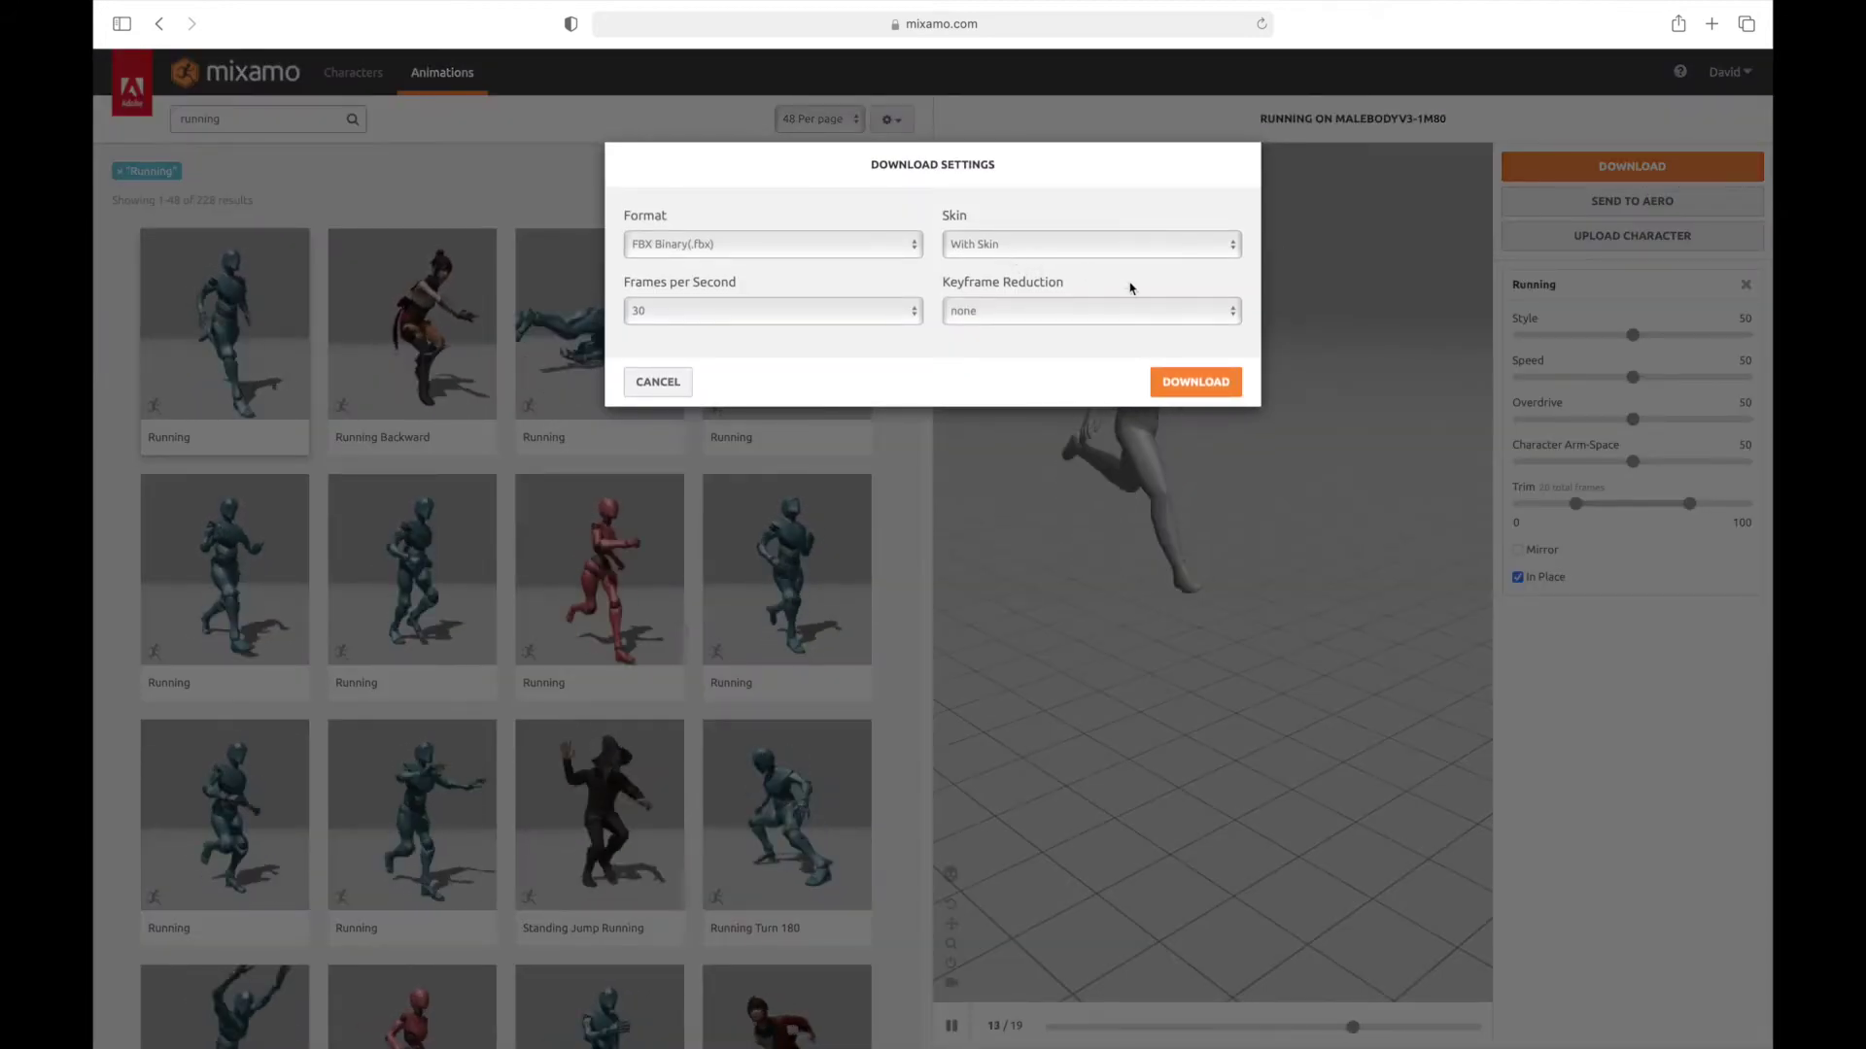
pyautogui.click(1135, 248)
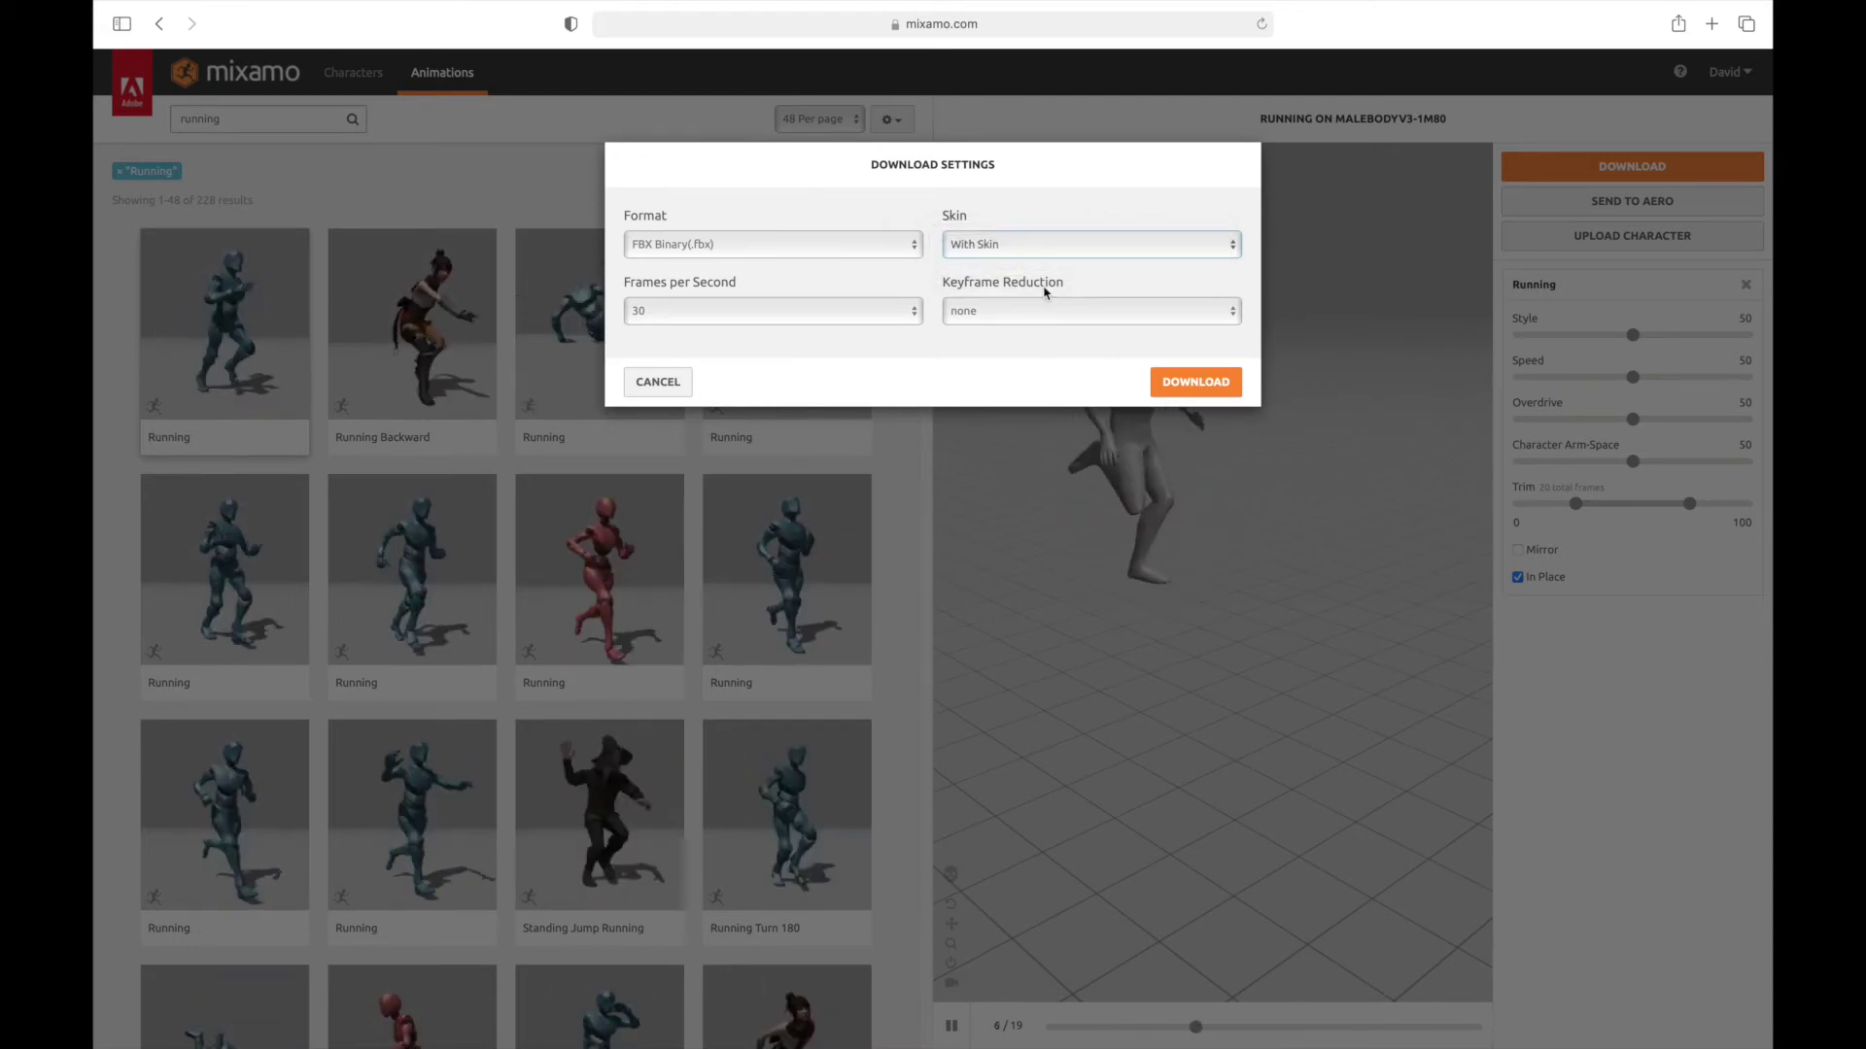
pyautogui.click(1175, 244)
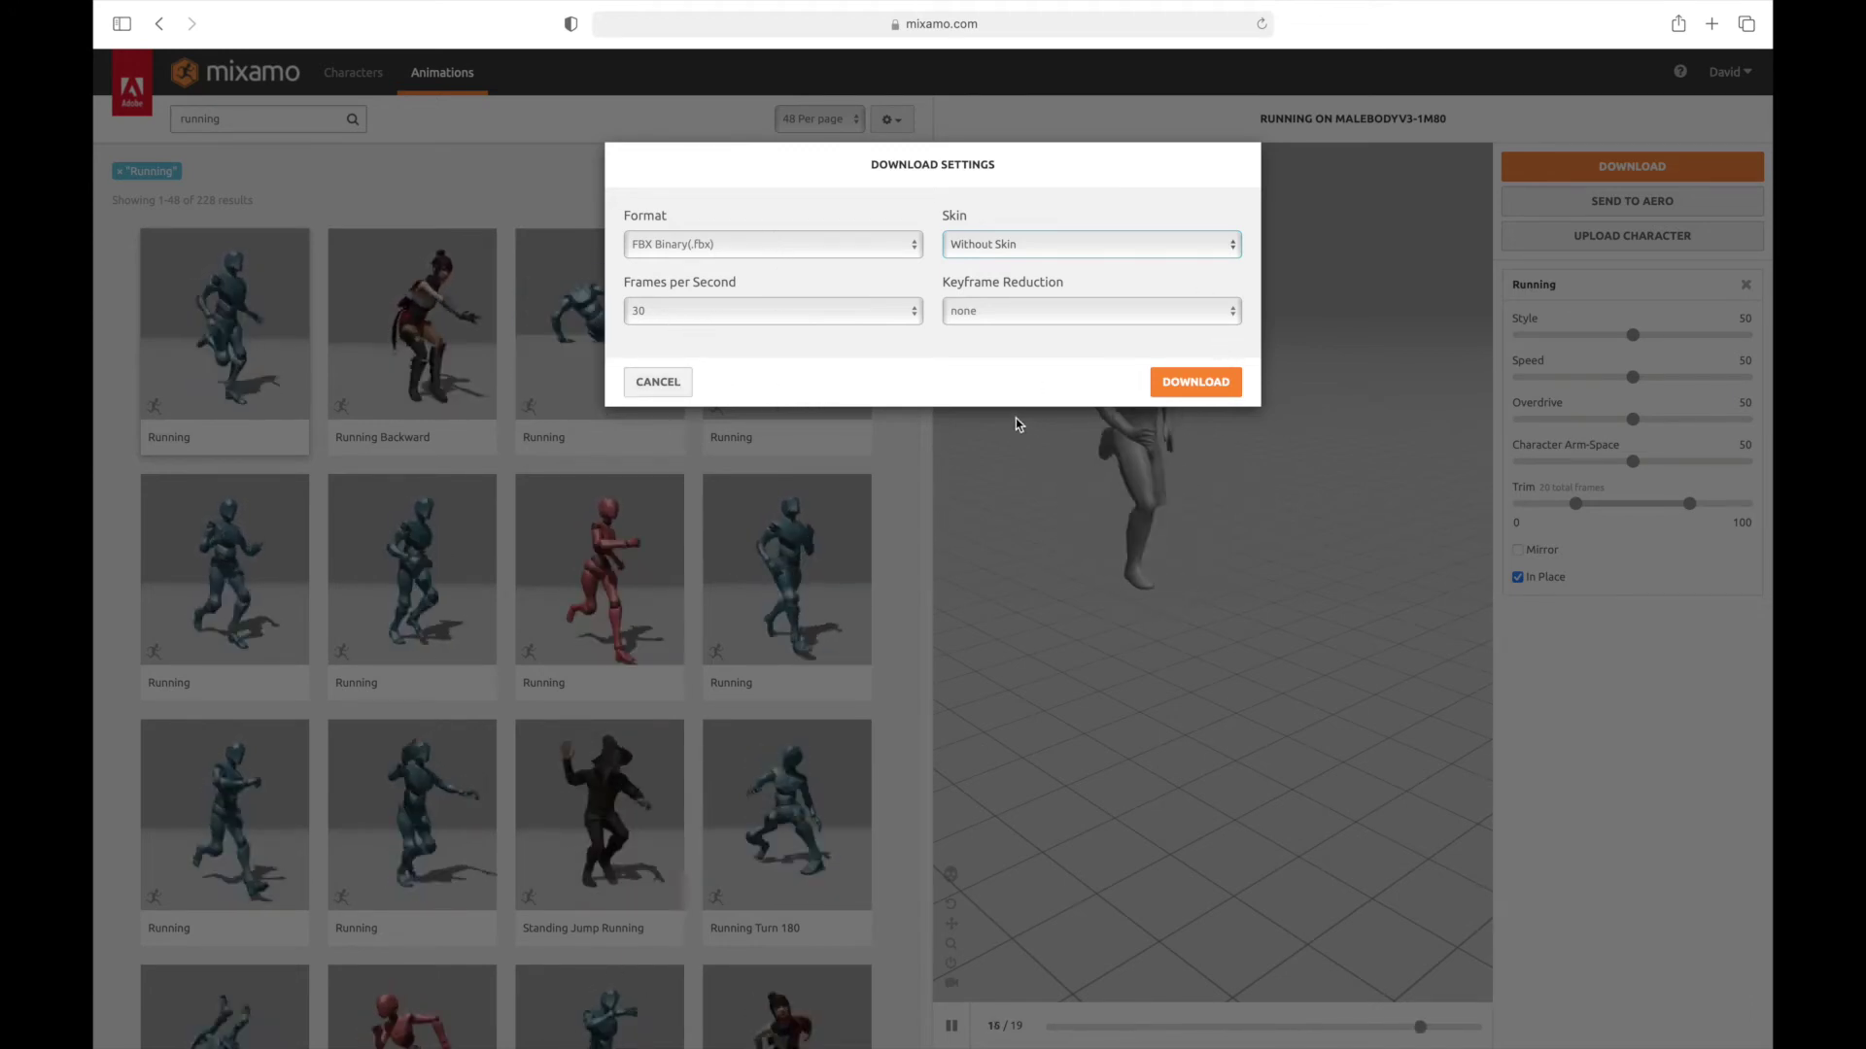
pyautogui.click(657, 382)
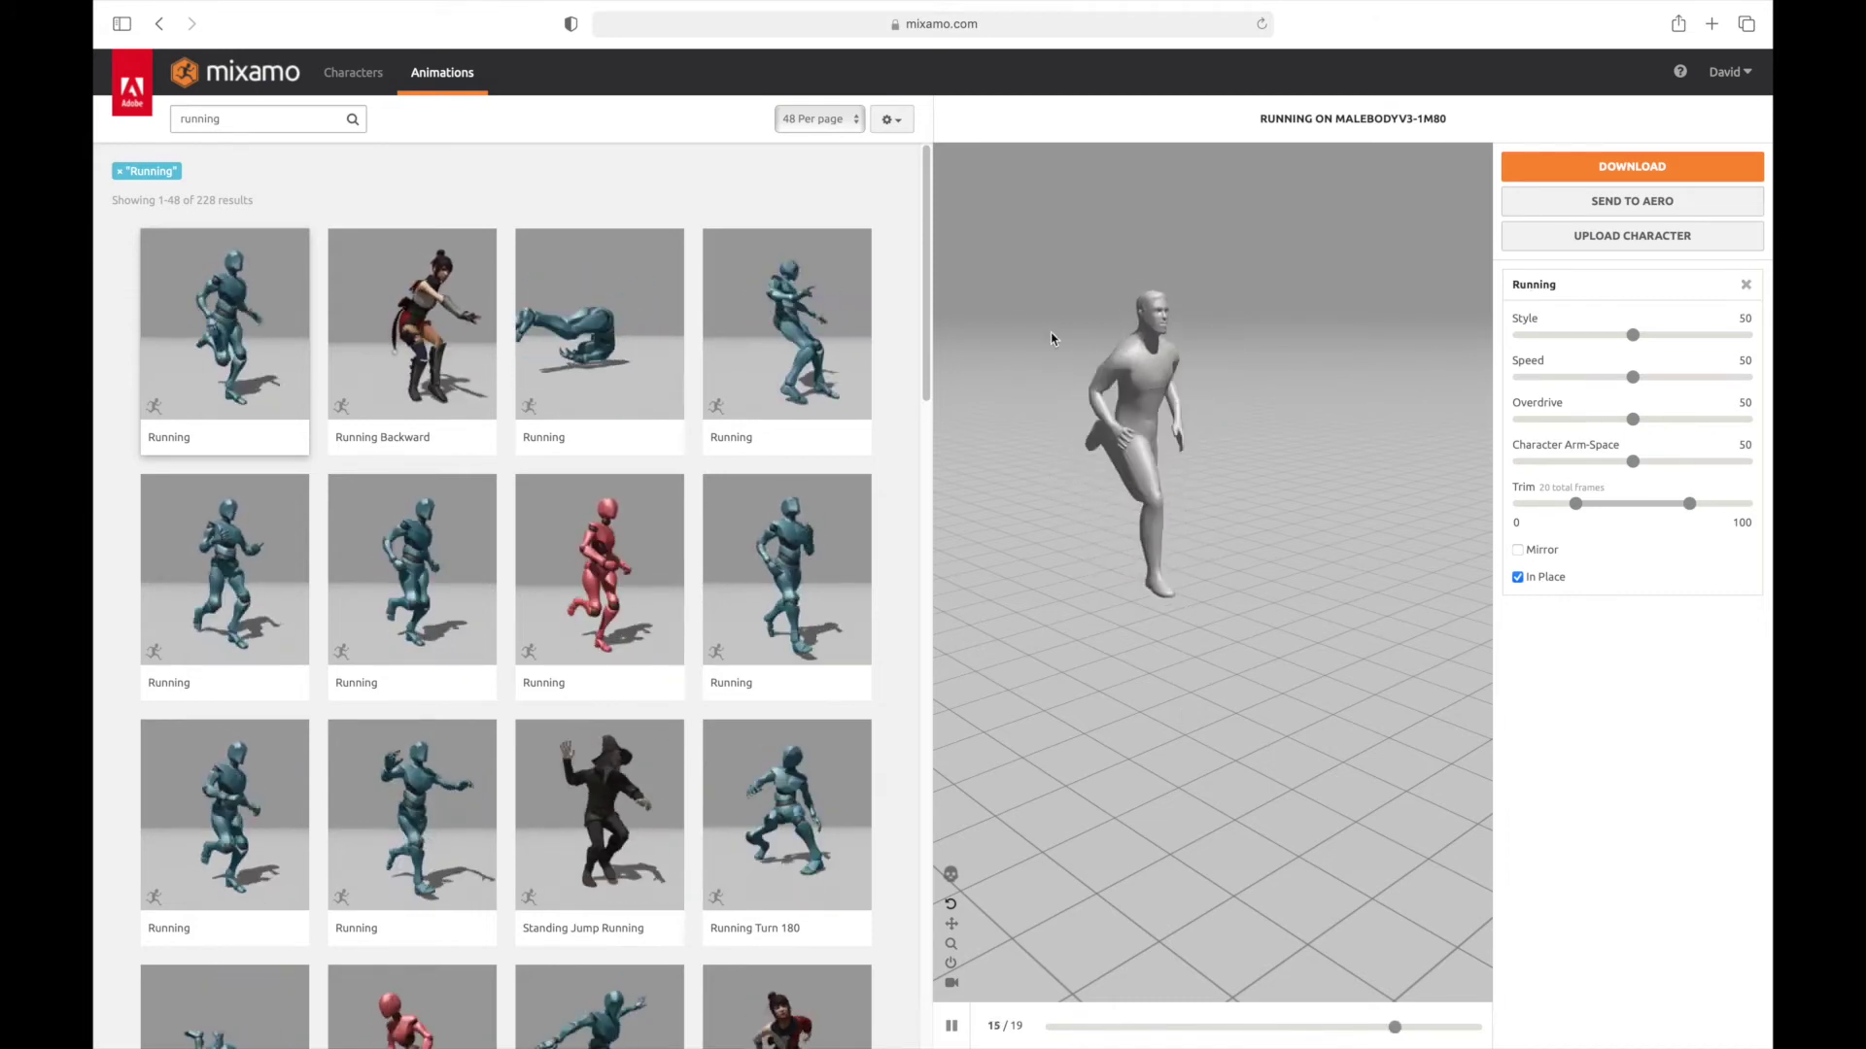
pyautogui.hotkey('ctrl', 'Up')
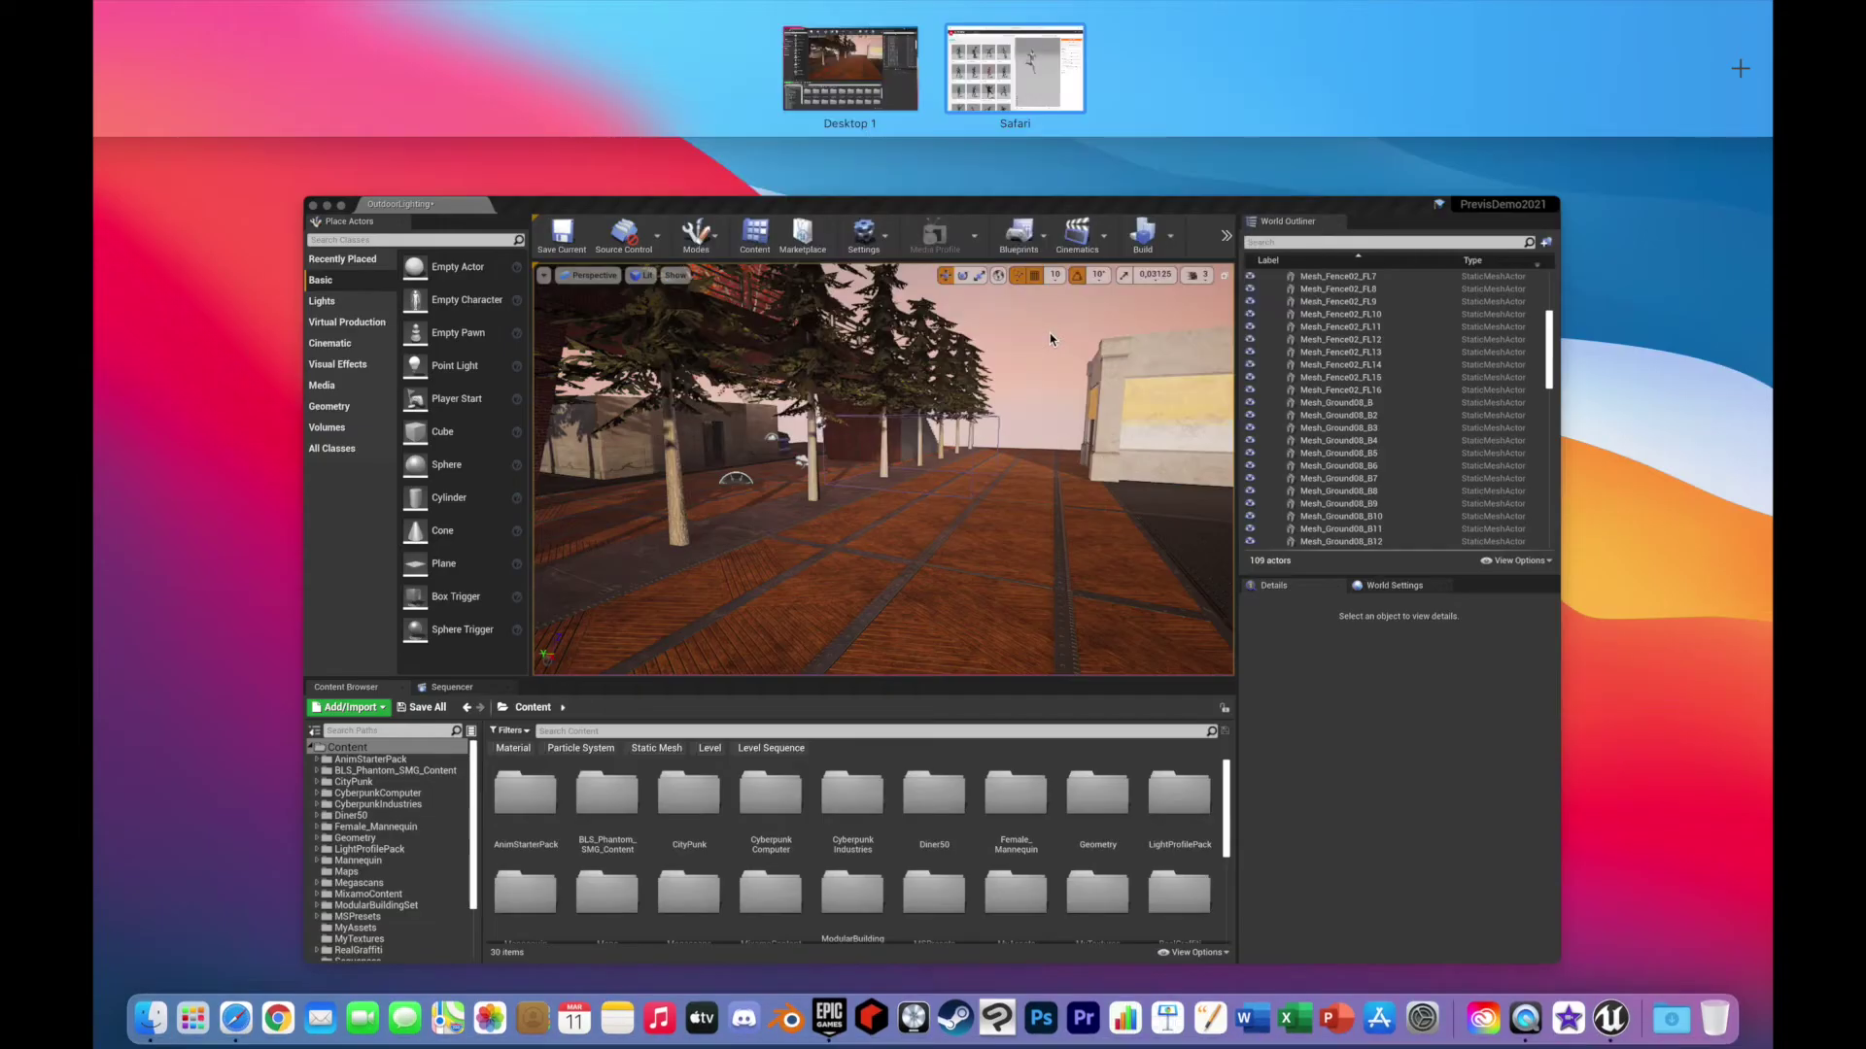
# Step: Return to Unreal Editor and select the Walking skeletal mesh in the MixamoContent folder
pyautogui.click(1335, 716)
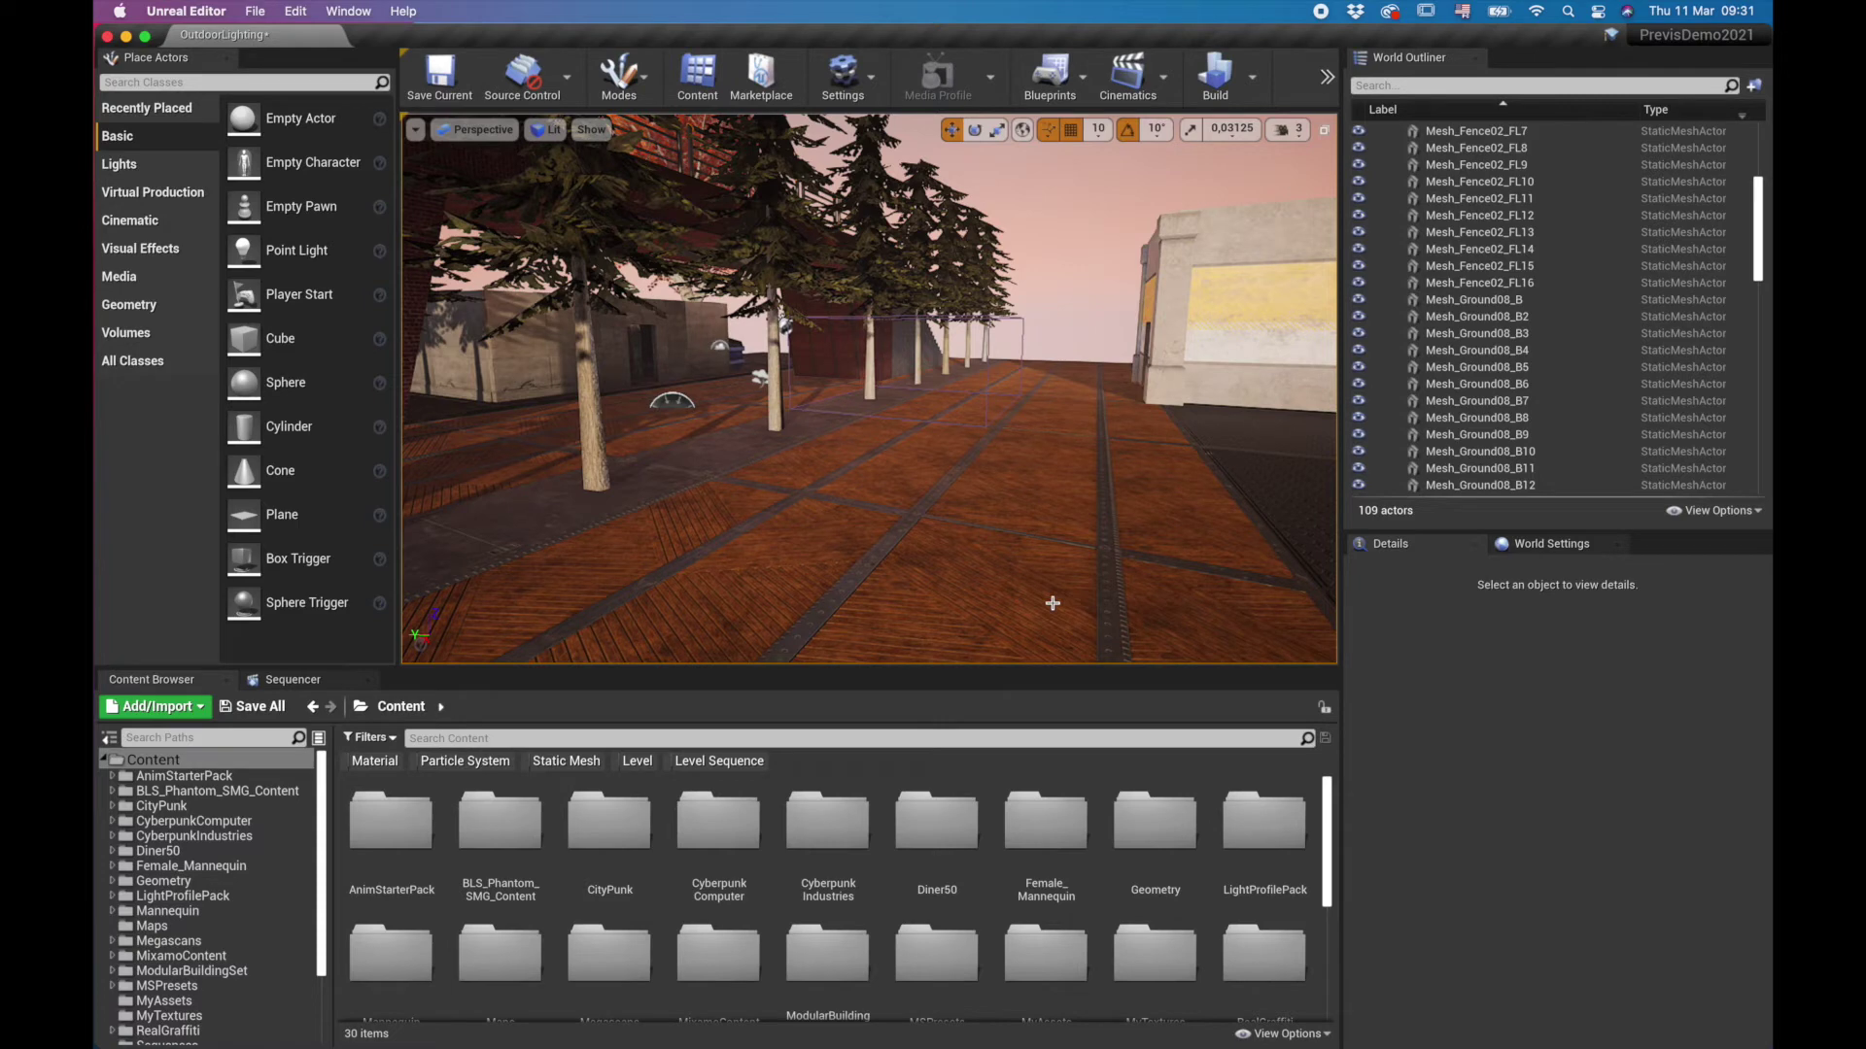
pyautogui.click(188, 960)
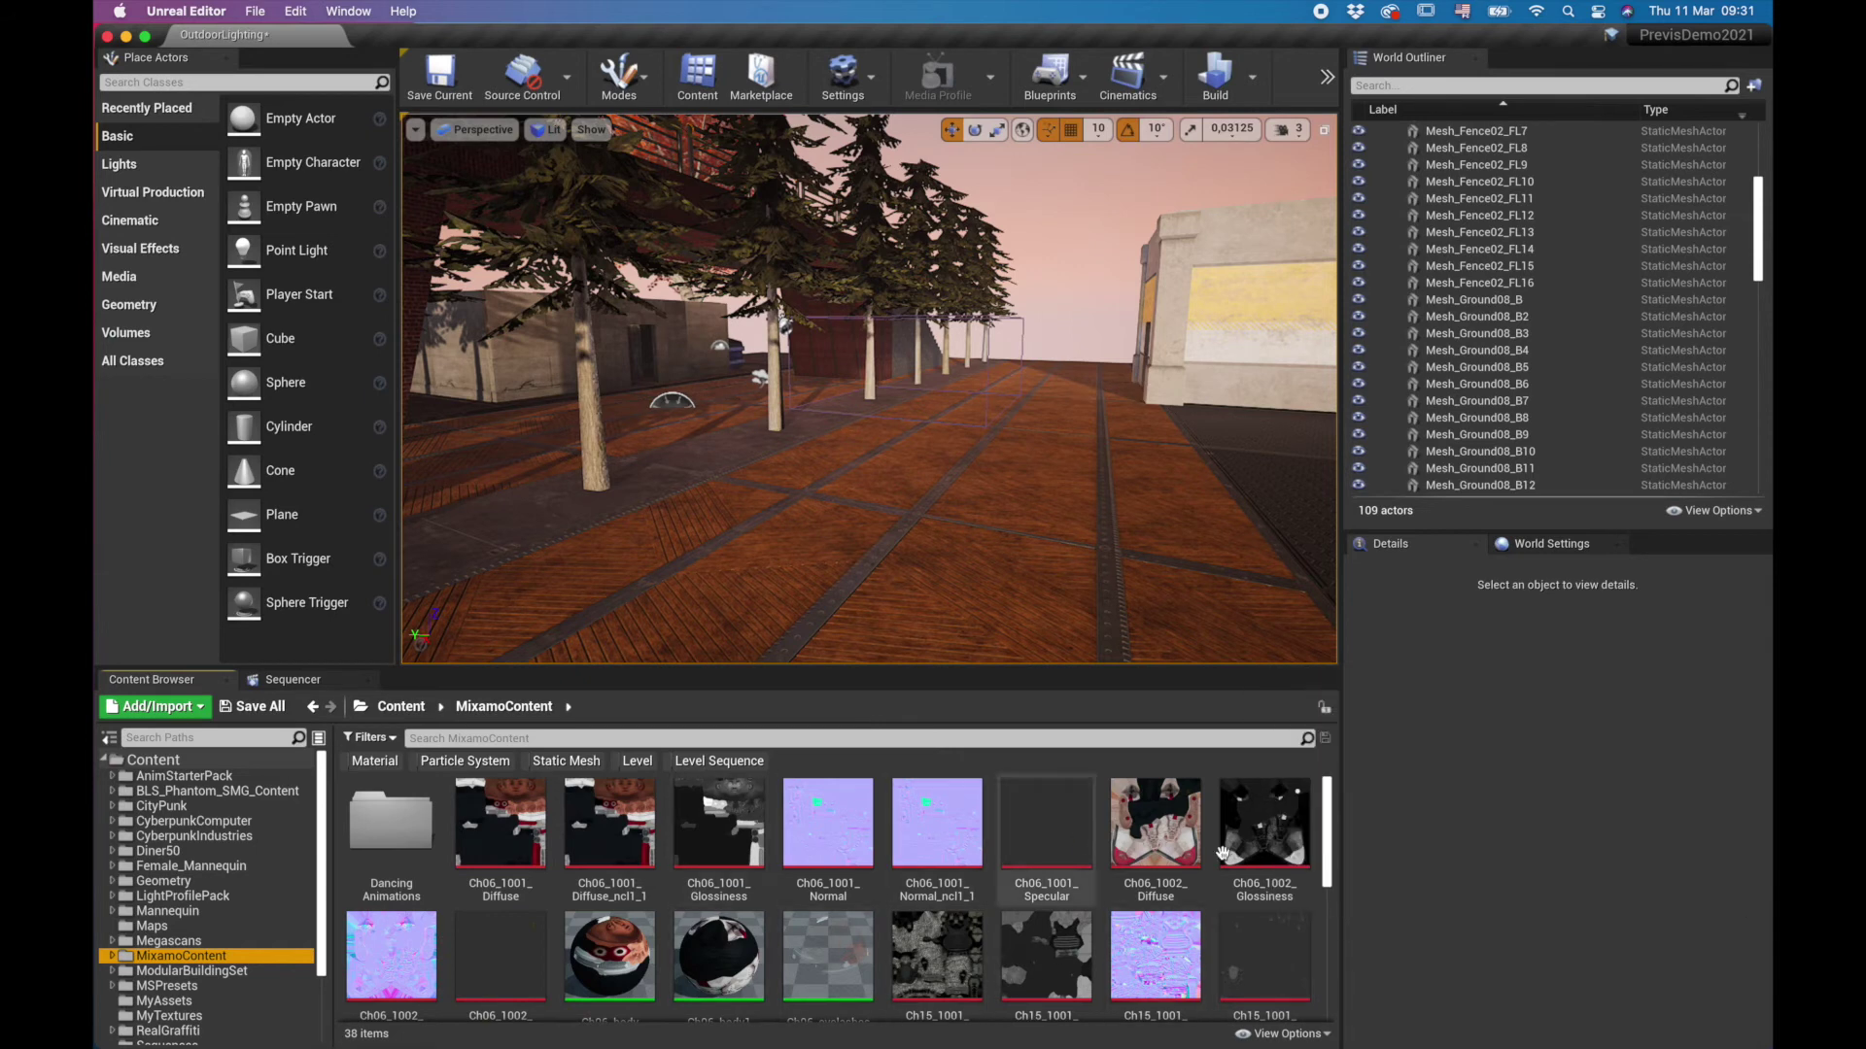
pyautogui.scroll(-5, 991, 845)
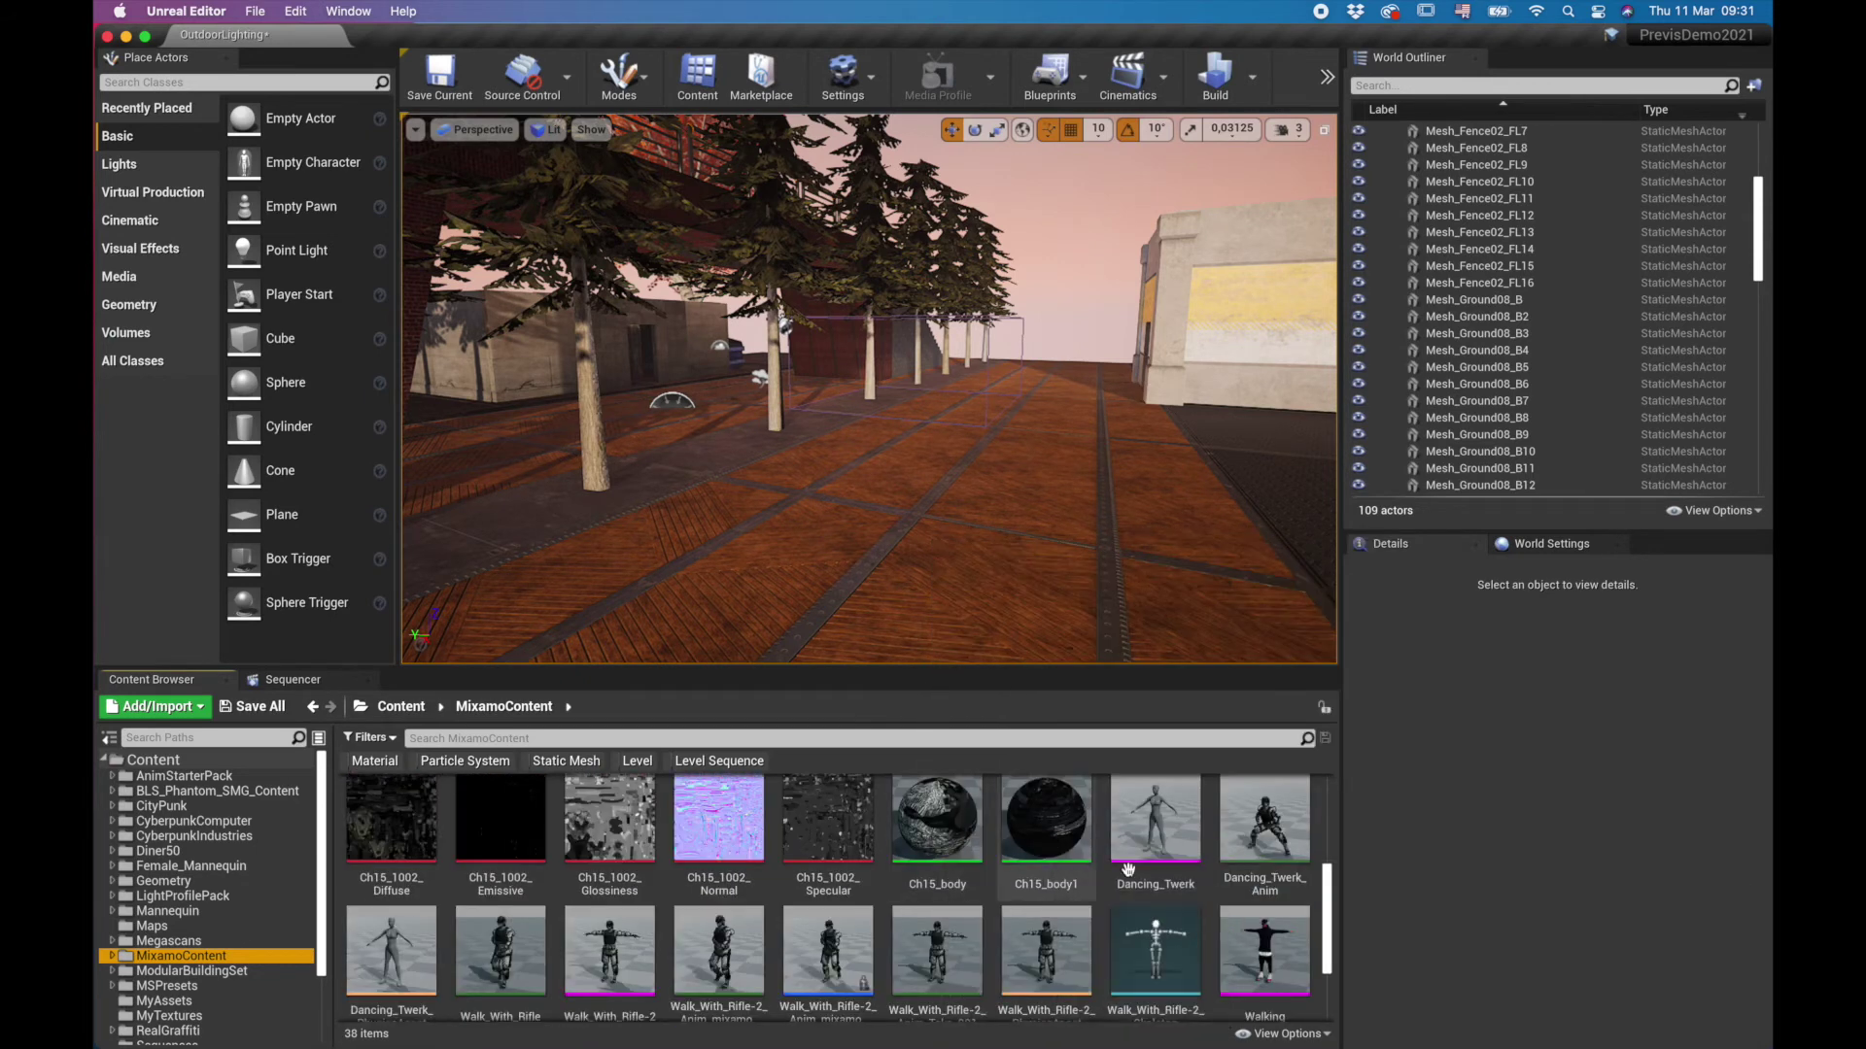
pyautogui.scroll(-3, 1117, 894)
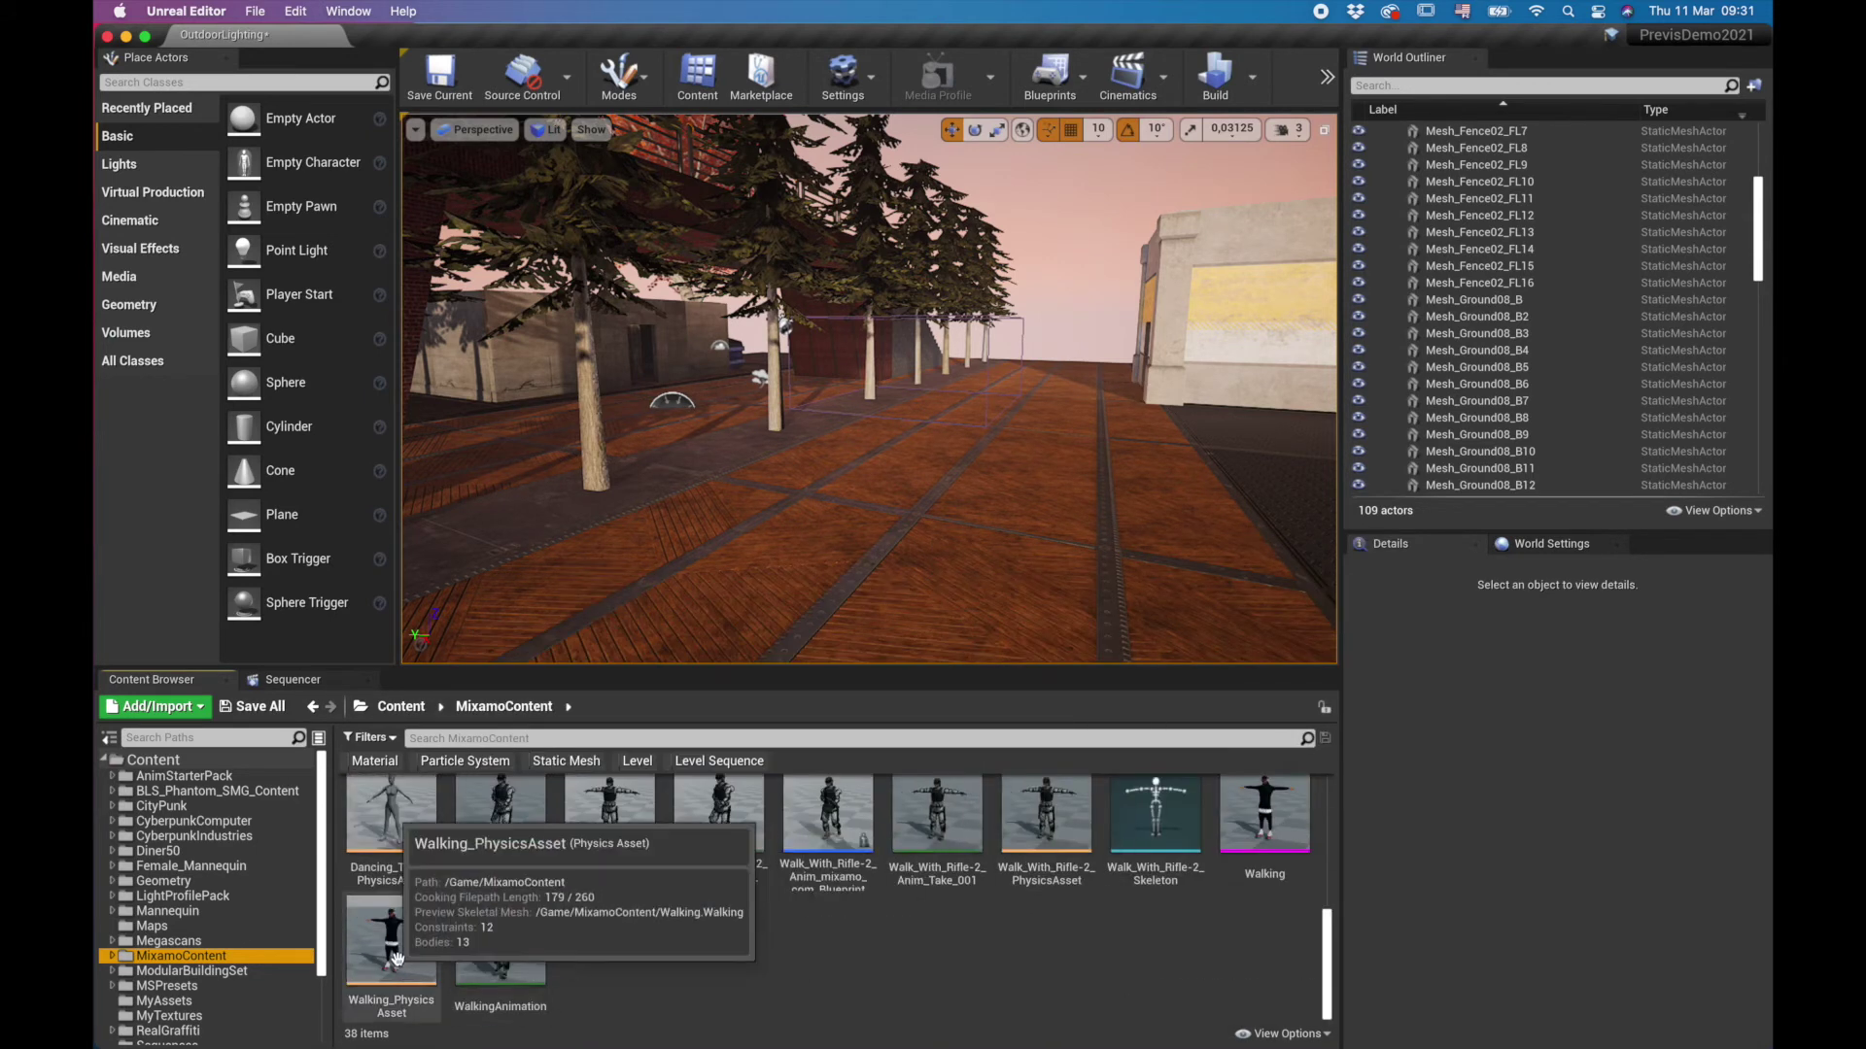
pyautogui.moveTo(1262, 808)
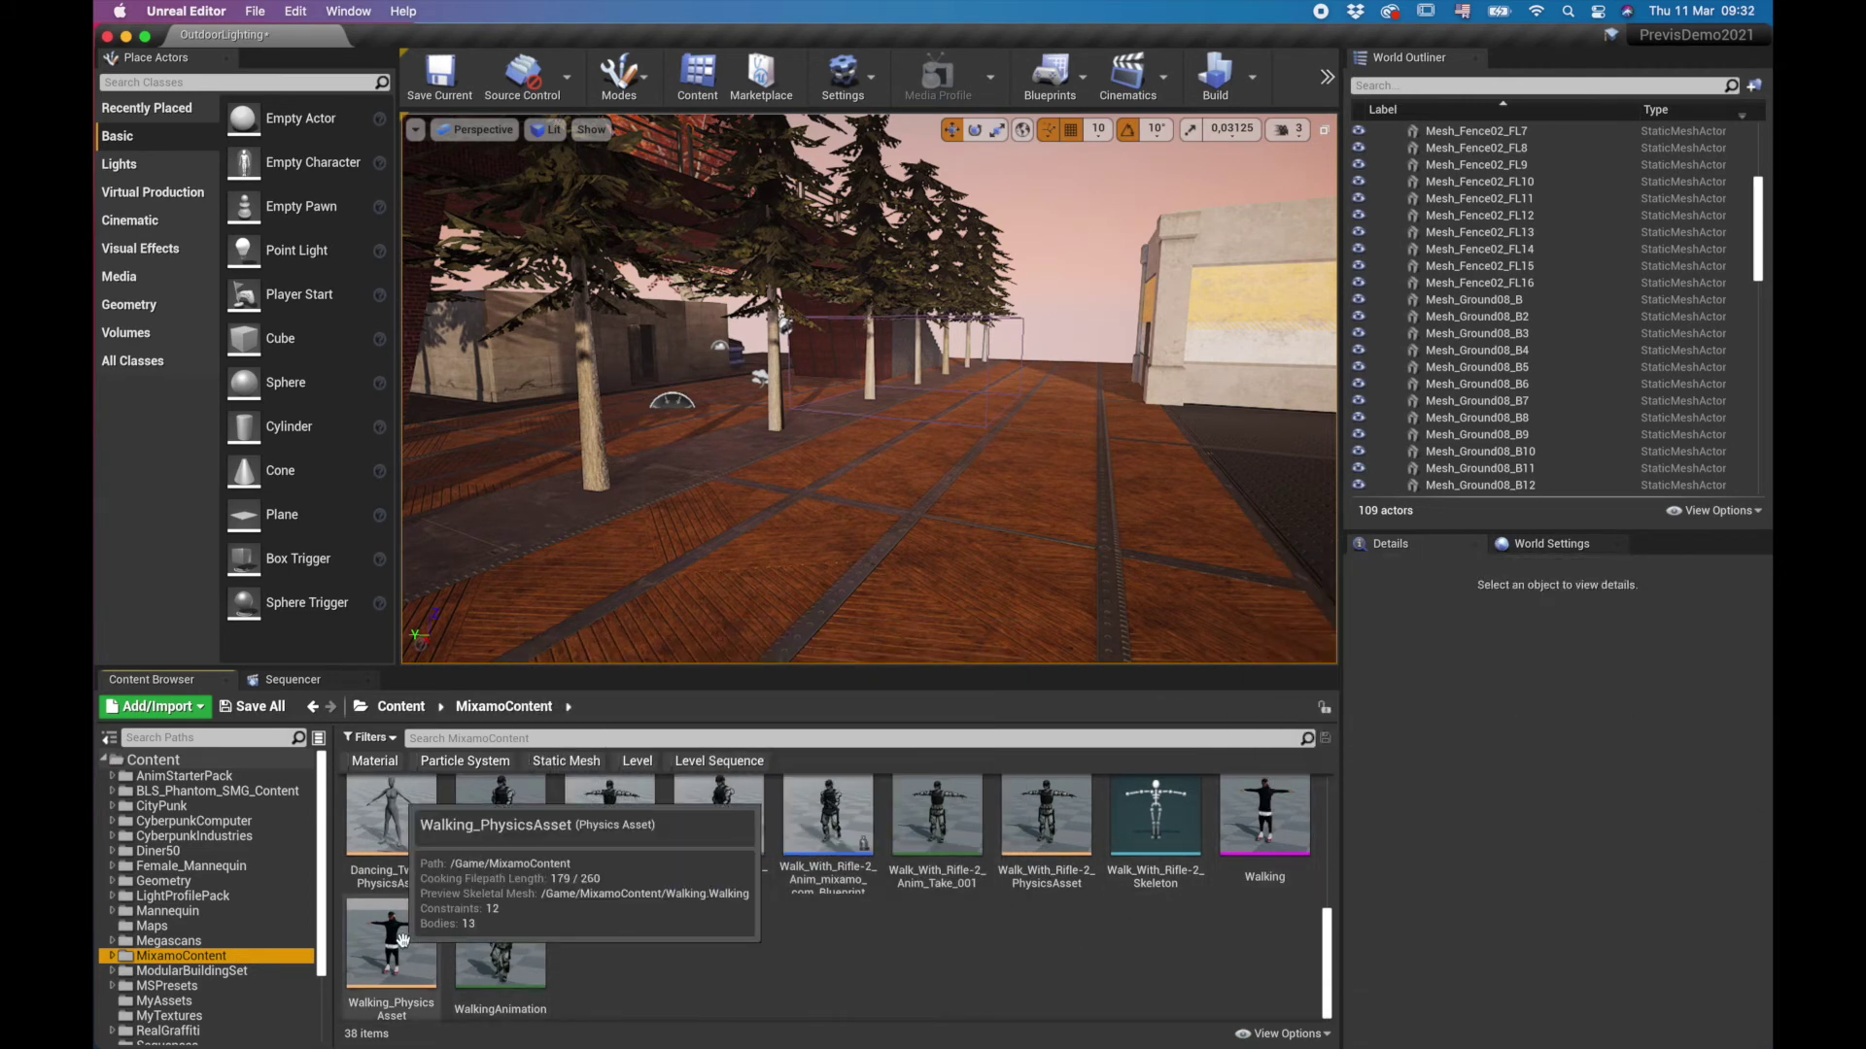
pyautogui.click(1261, 814)
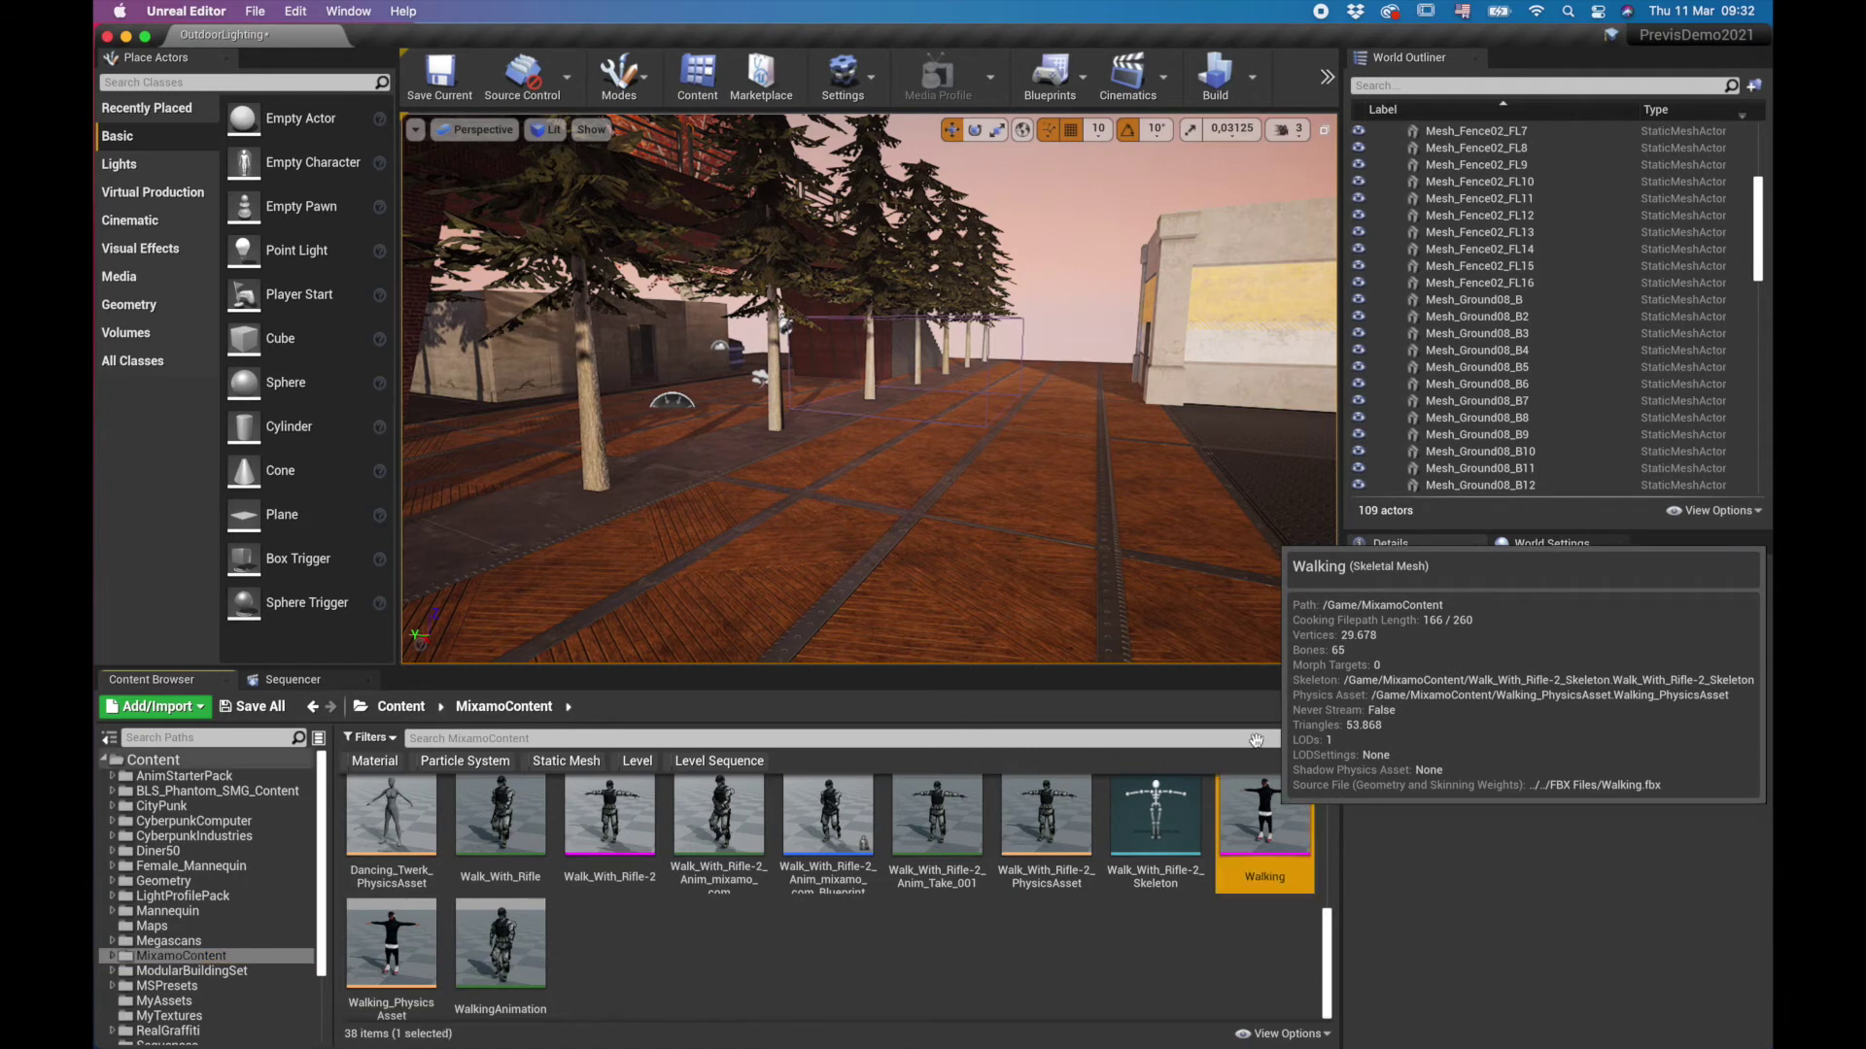
# Step: Drop the Walking character into the level at 730, -400, 10 and fly close to it
pyautogui.moveTo(939, 505); pyautogui.dragTo(911, 501)
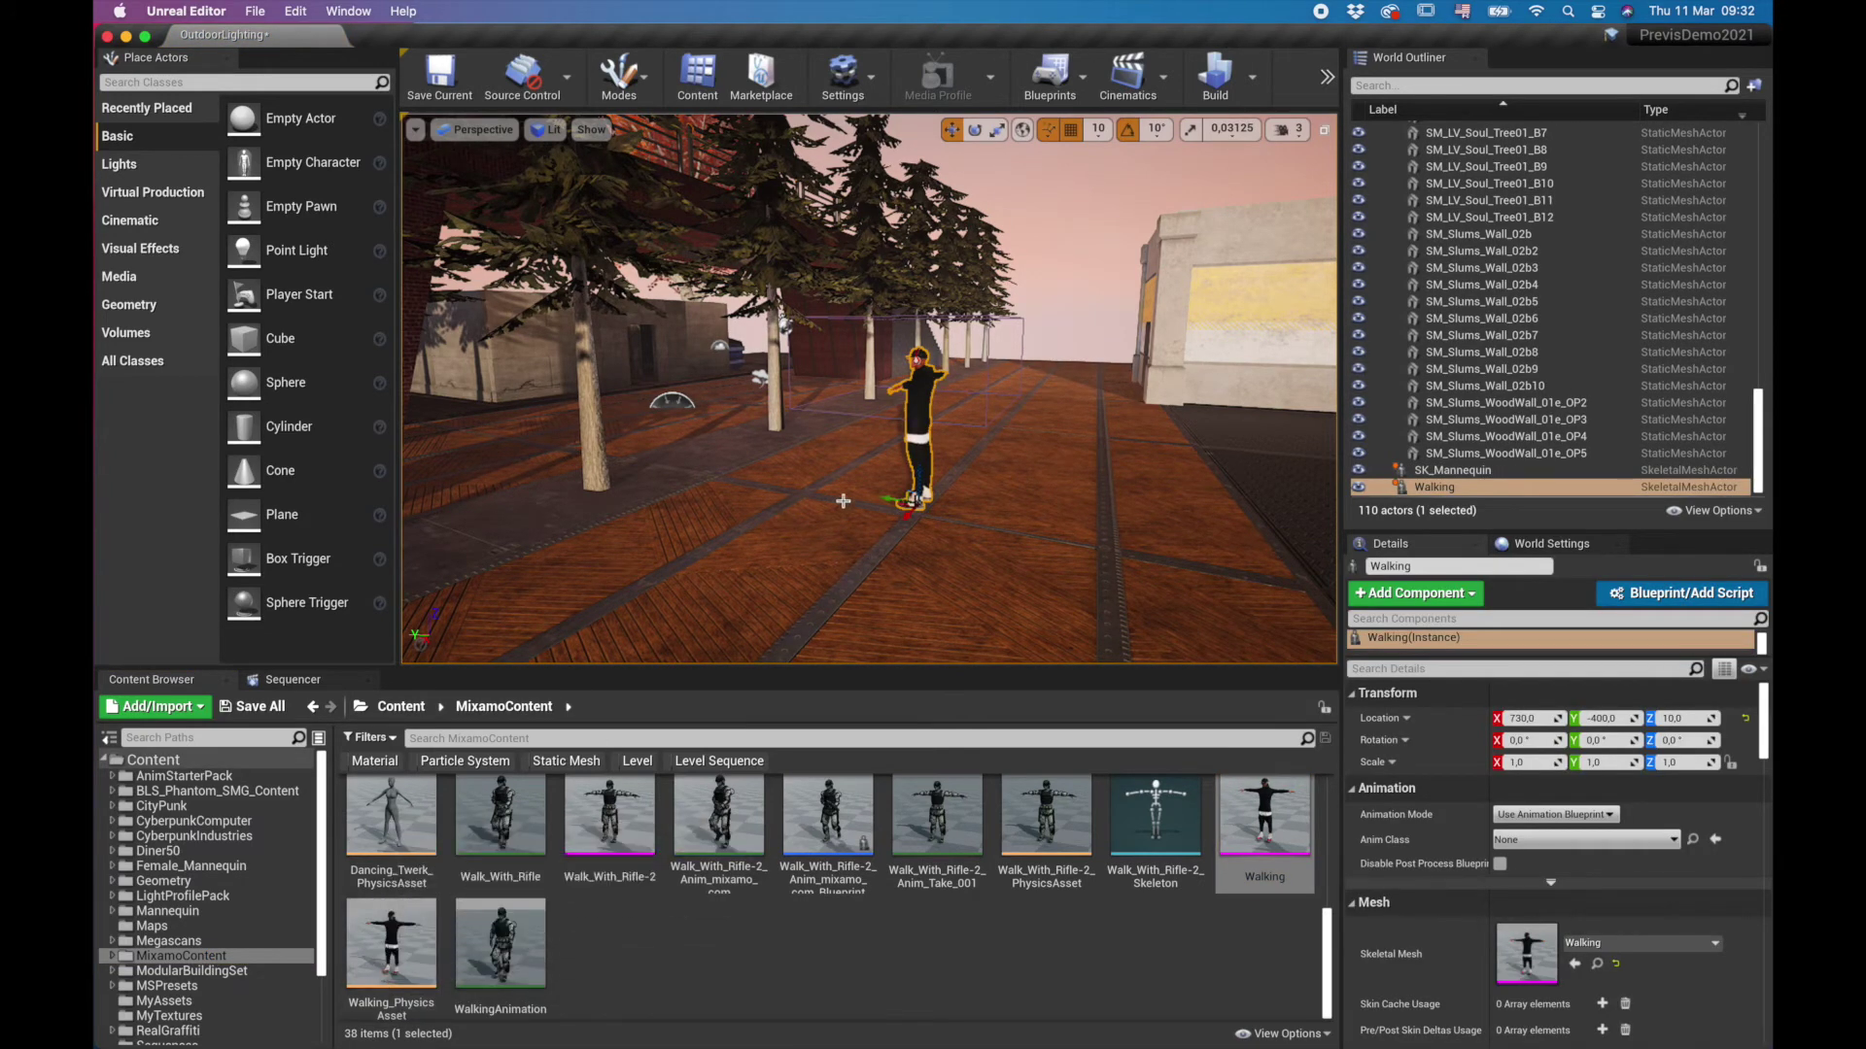
pyautogui.moveTo(827, 458)
pyautogui.mouseDown(button='right')
pyautogui.moveTo(899, 451)
pyautogui.moveTo(825, 462)
pyautogui.mouseUp(button='right')
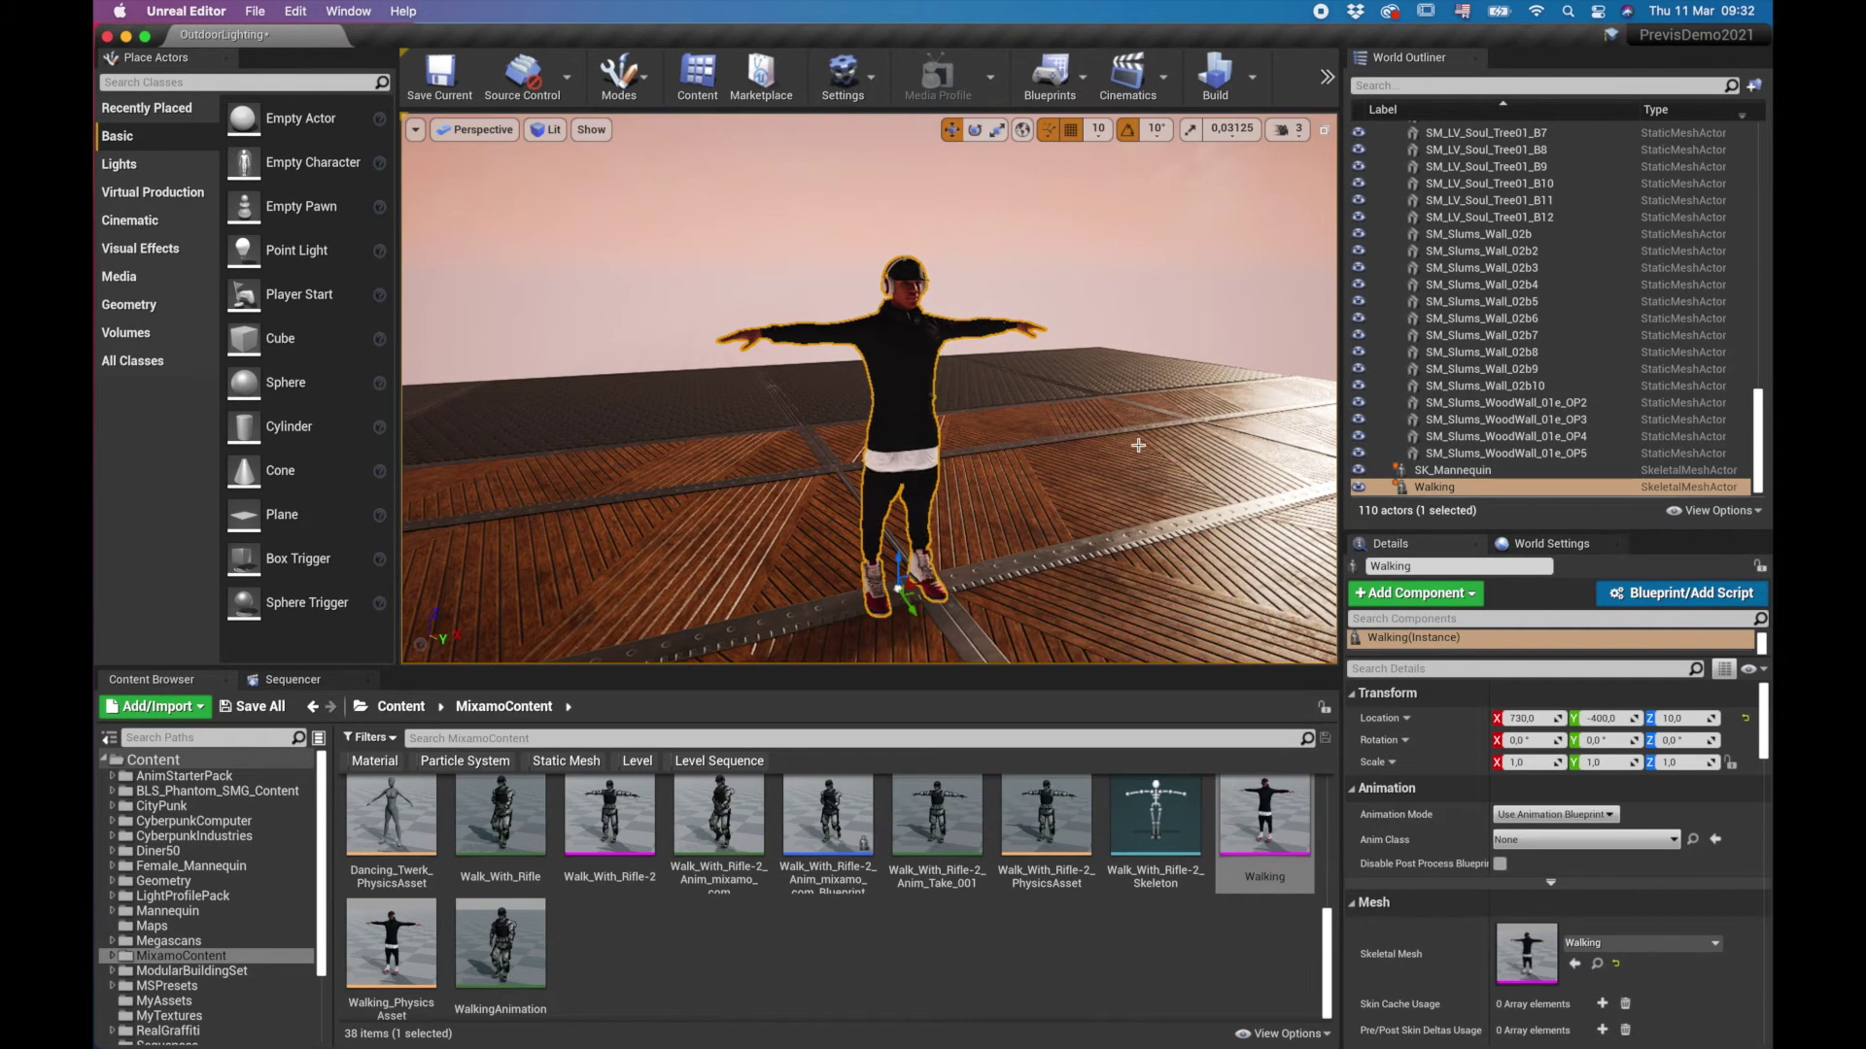
pyautogui.scroll(4, 666, 924)
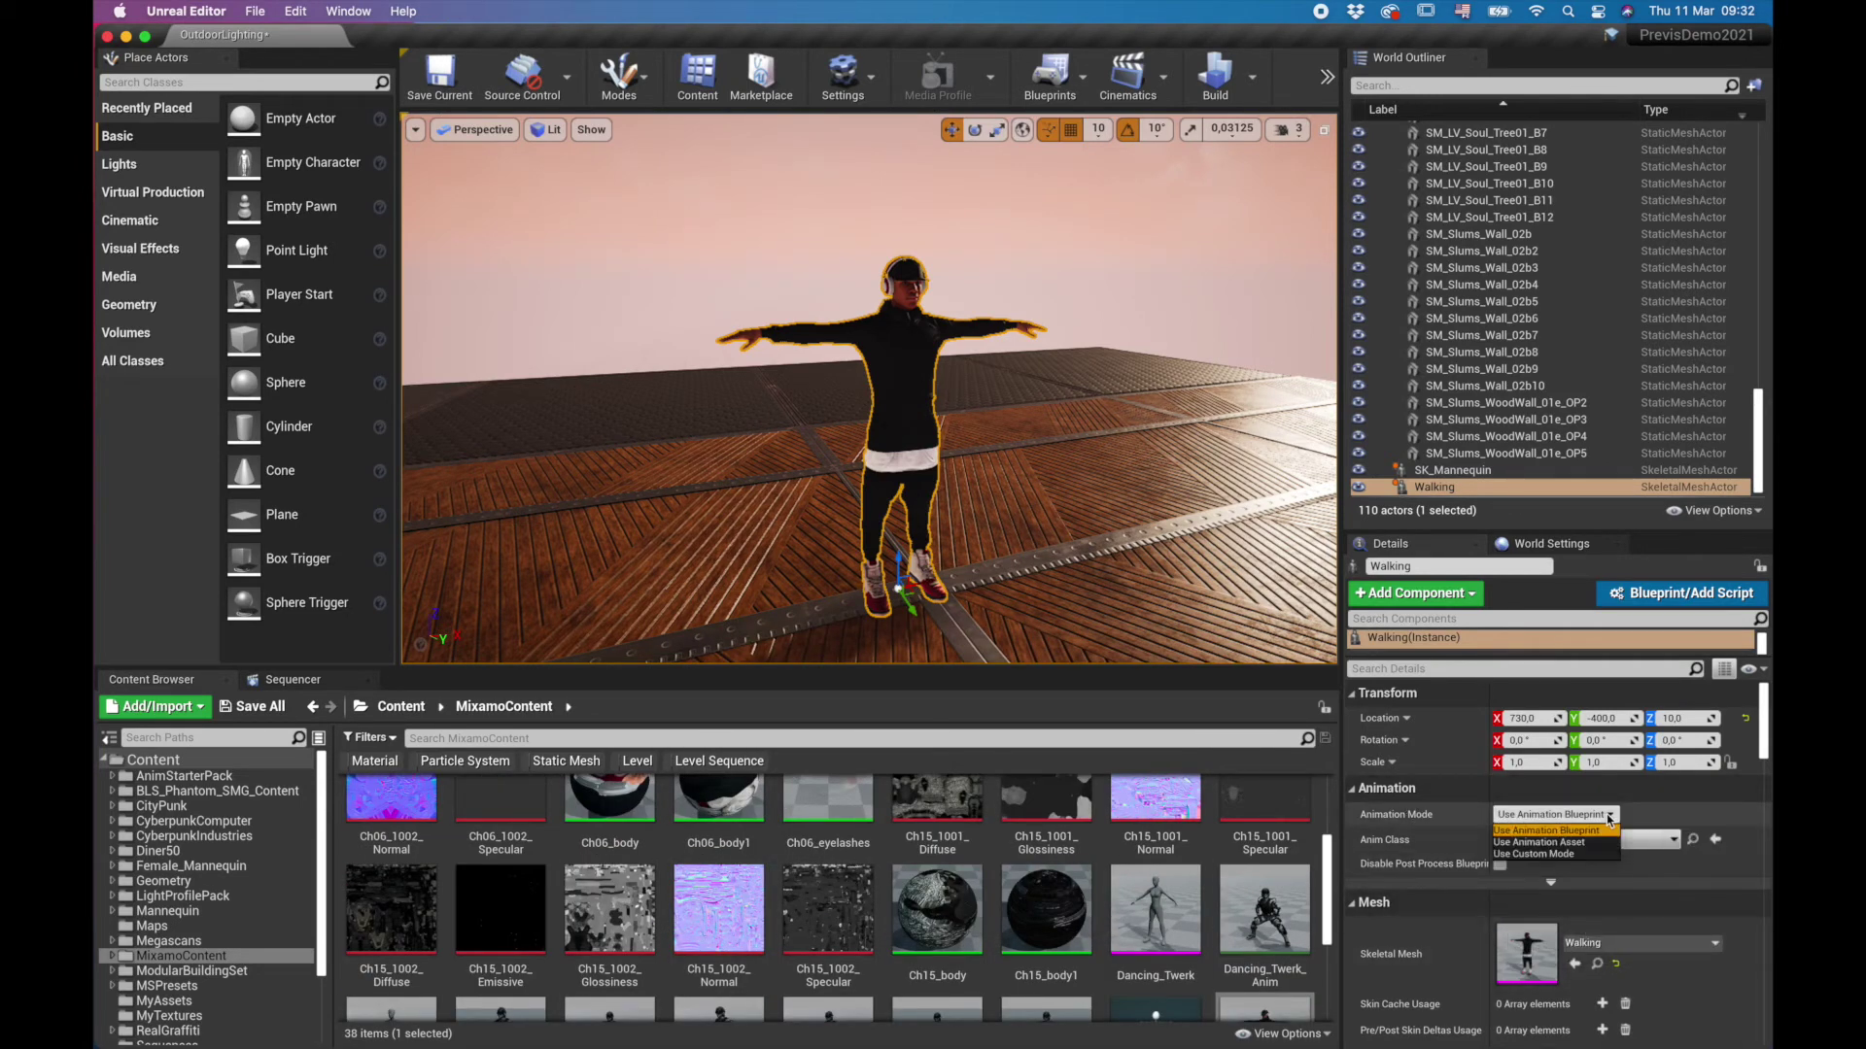
# Step: Set the Walking character to Use Animation Asset with Dancing_Twerk_Anim as Anim to Play
pyautogui.click(1551, 842)
pyautogui.click(1745, 853)
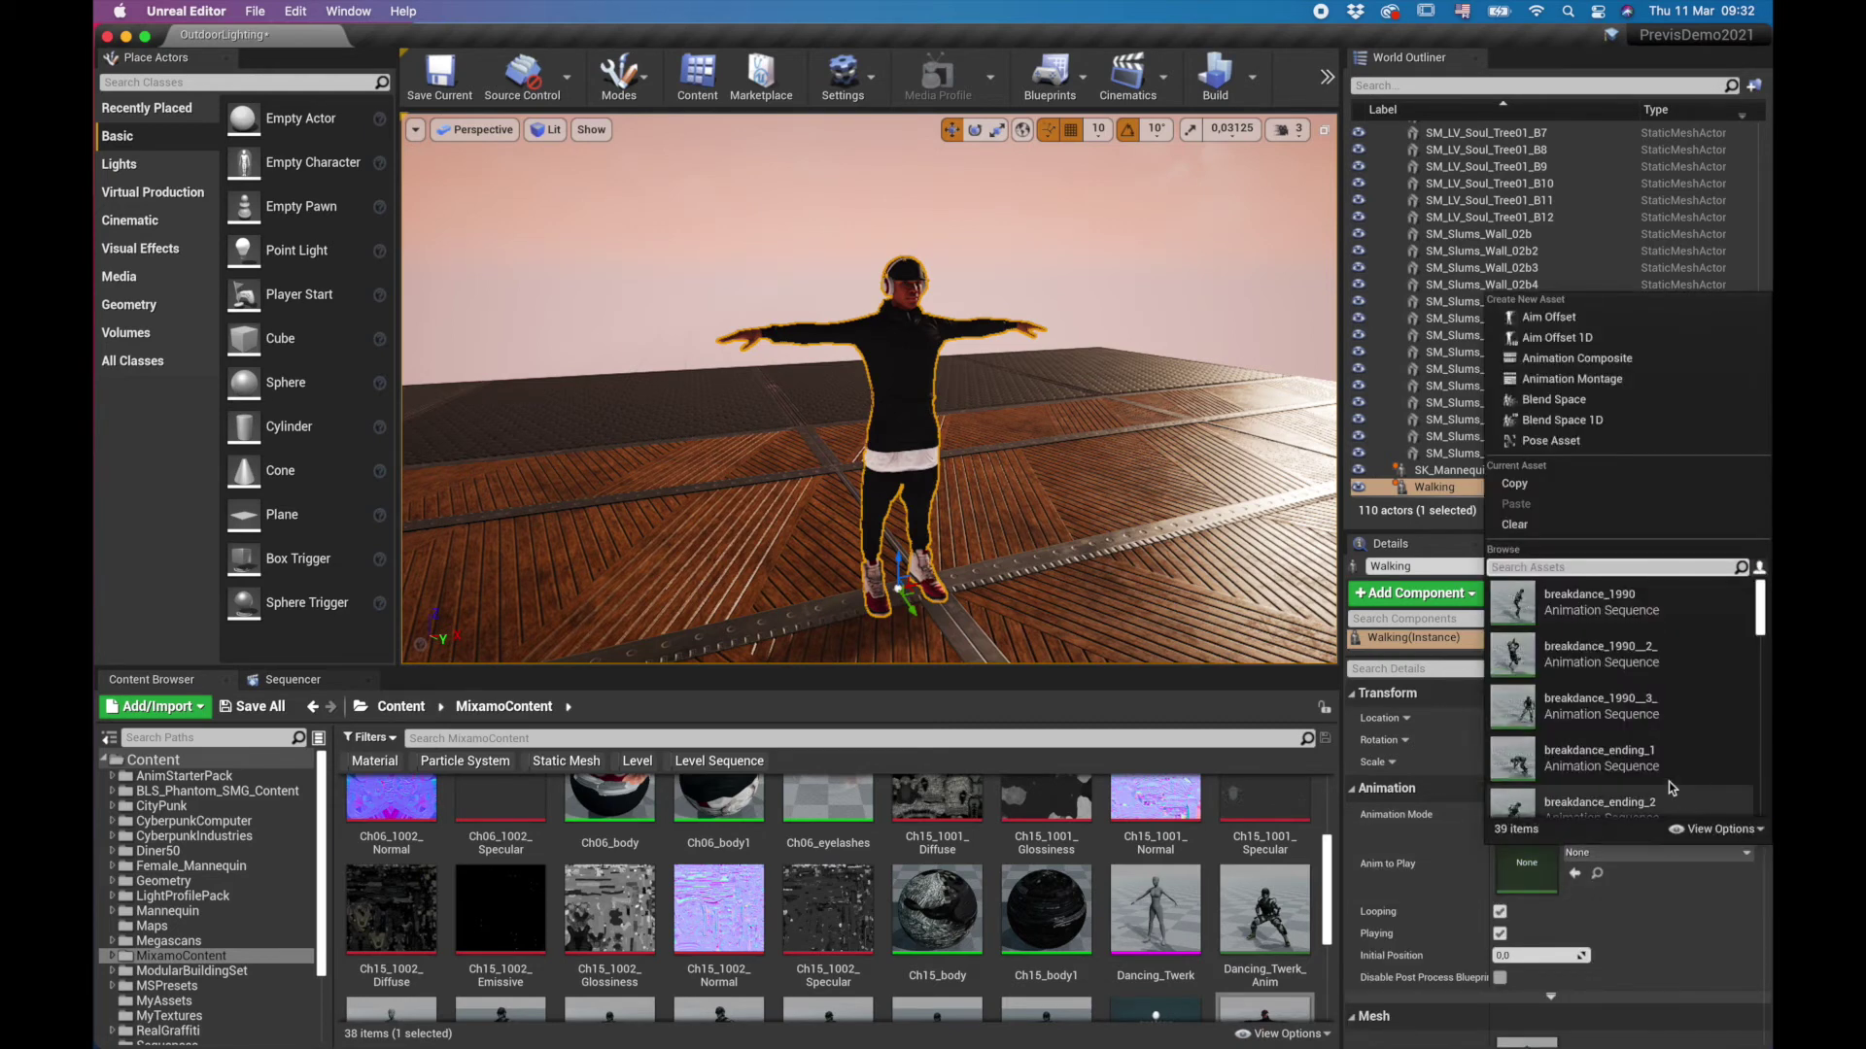
pyautogui.scroll(-5, 1672, 758)
pyautogui.scroll(-6, 1698, 763)
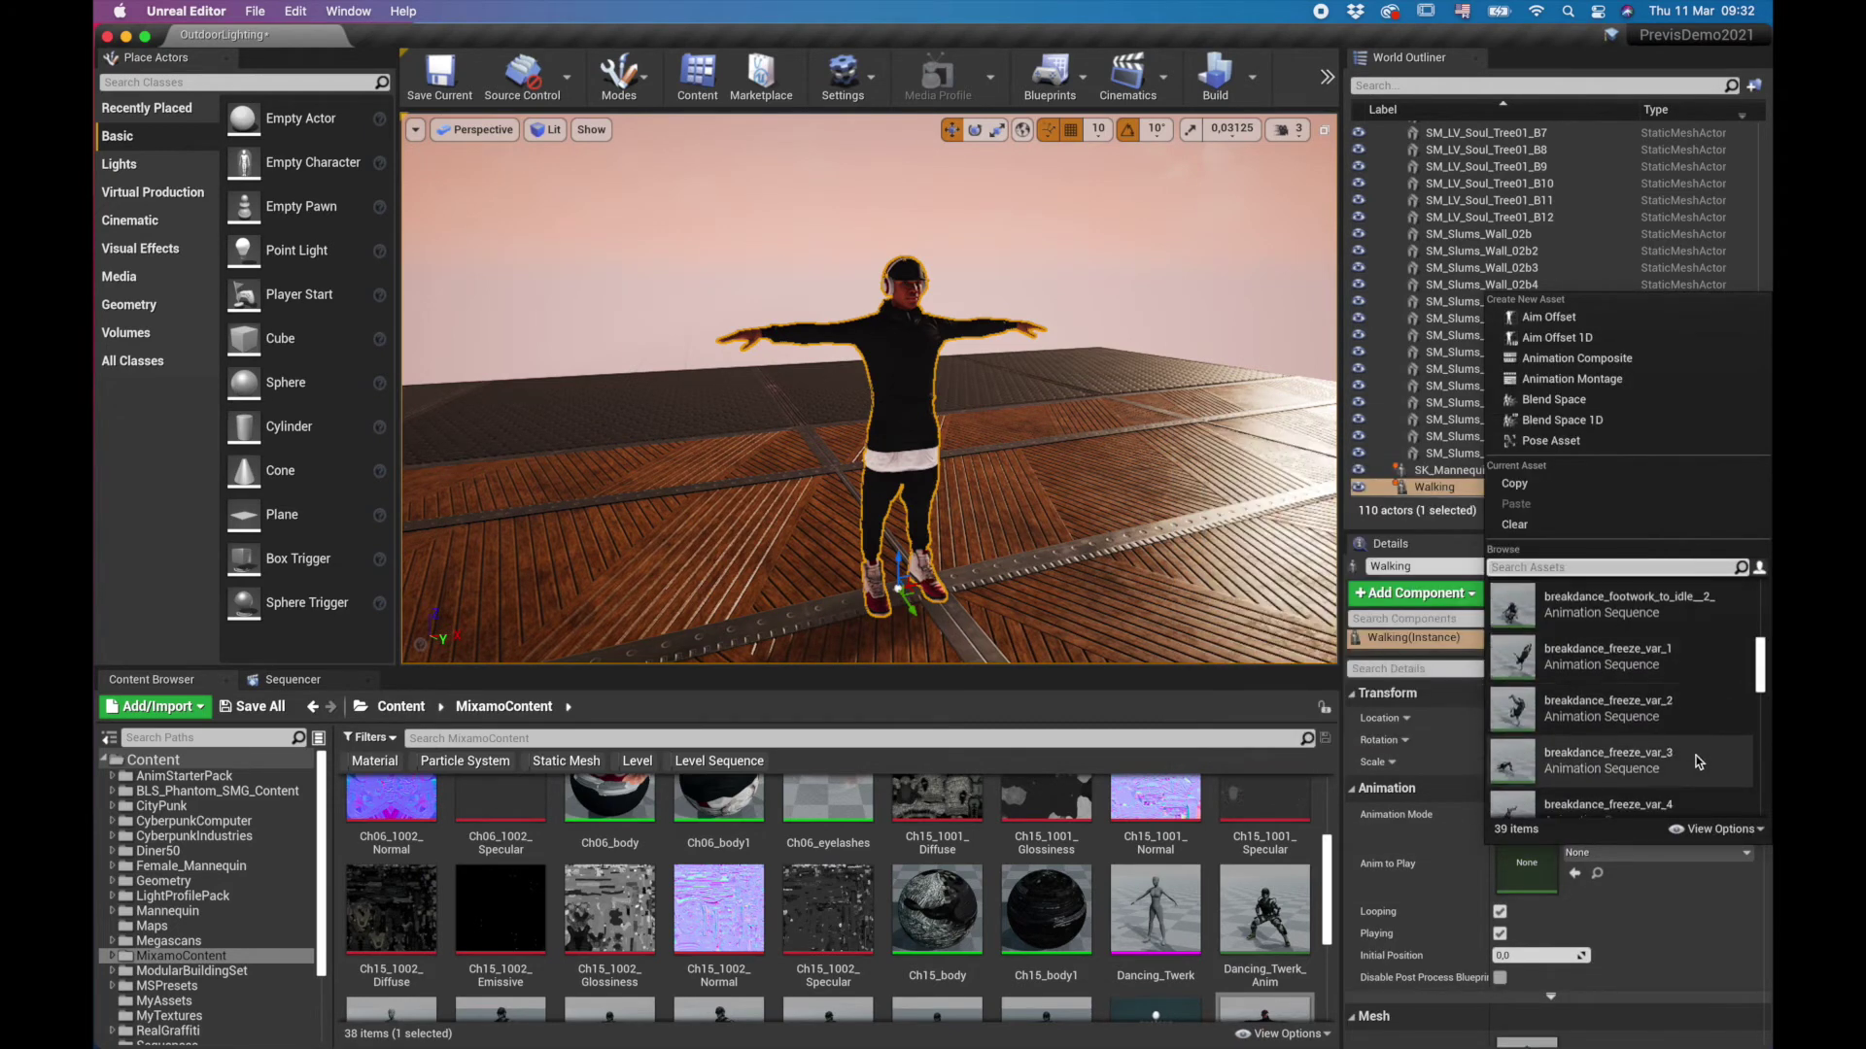
pyautogui.scroll(-3, 1689, 765)
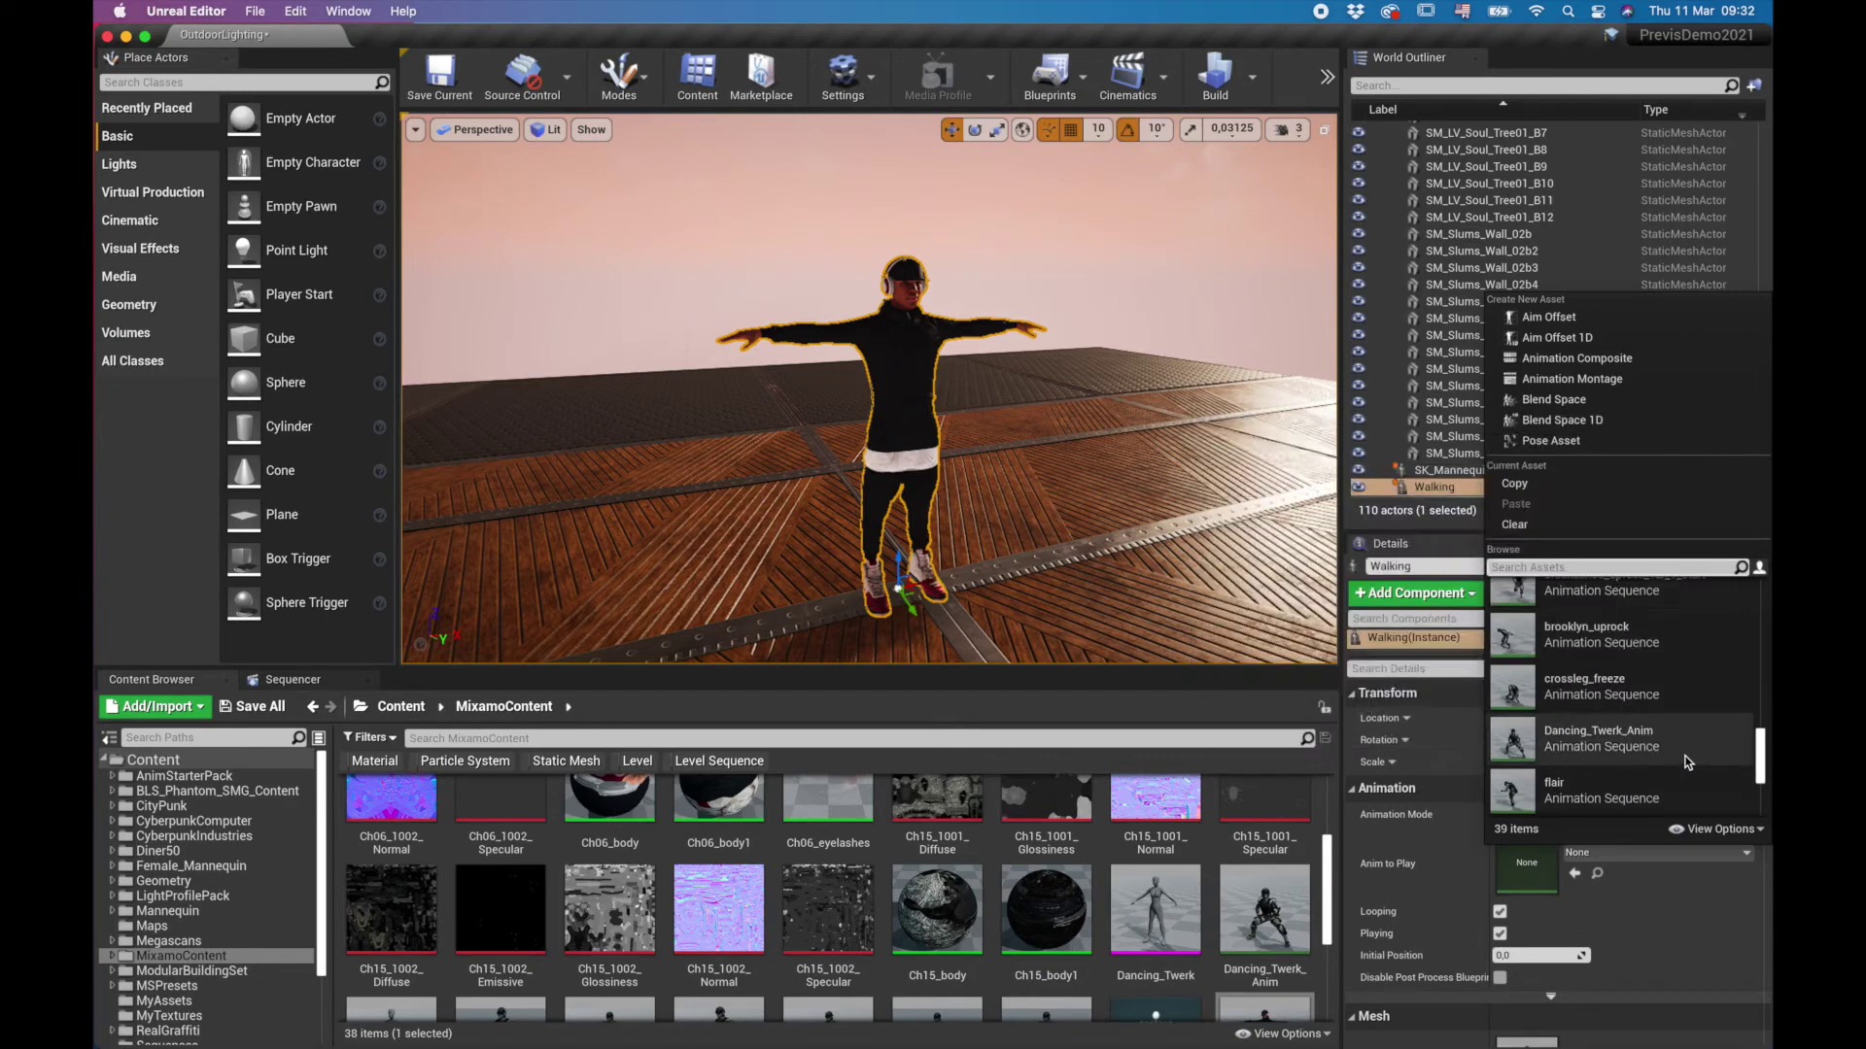
pyautogui.scroll(1, 1705, 665)
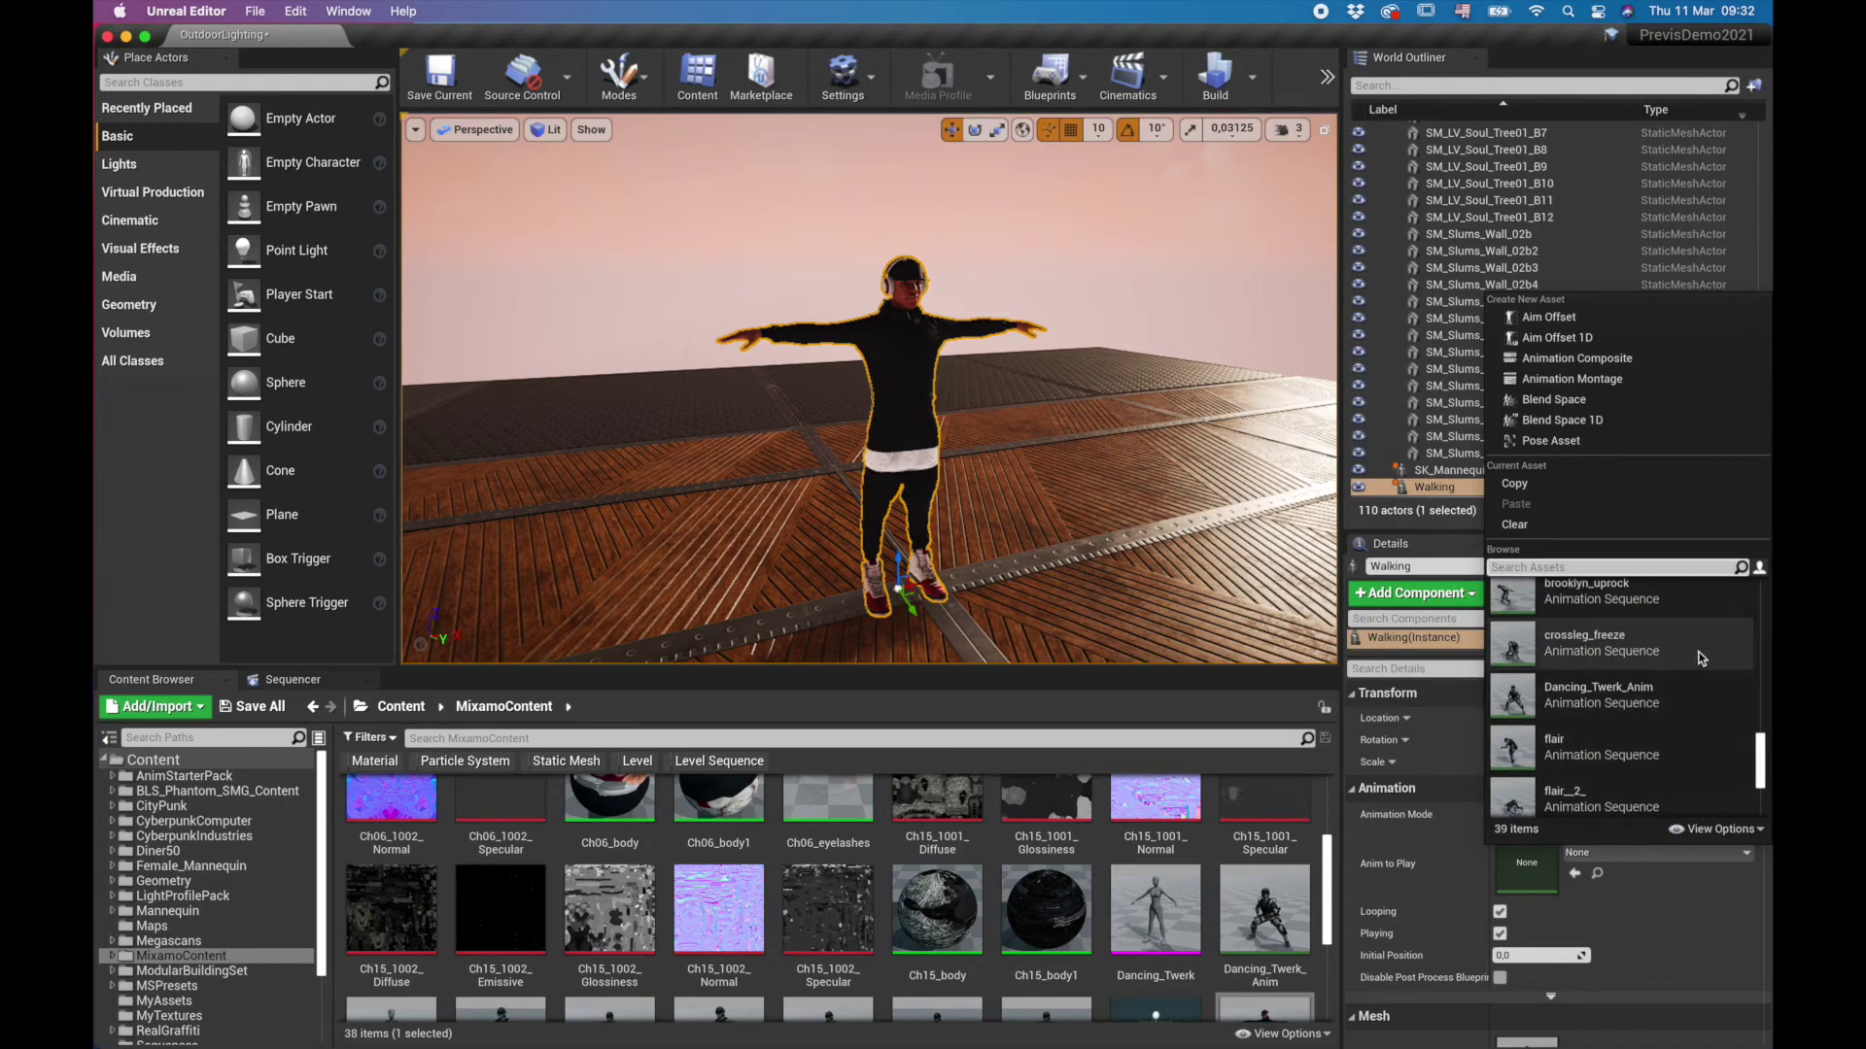
pyautogui.scroll(-4, 1679, 658)
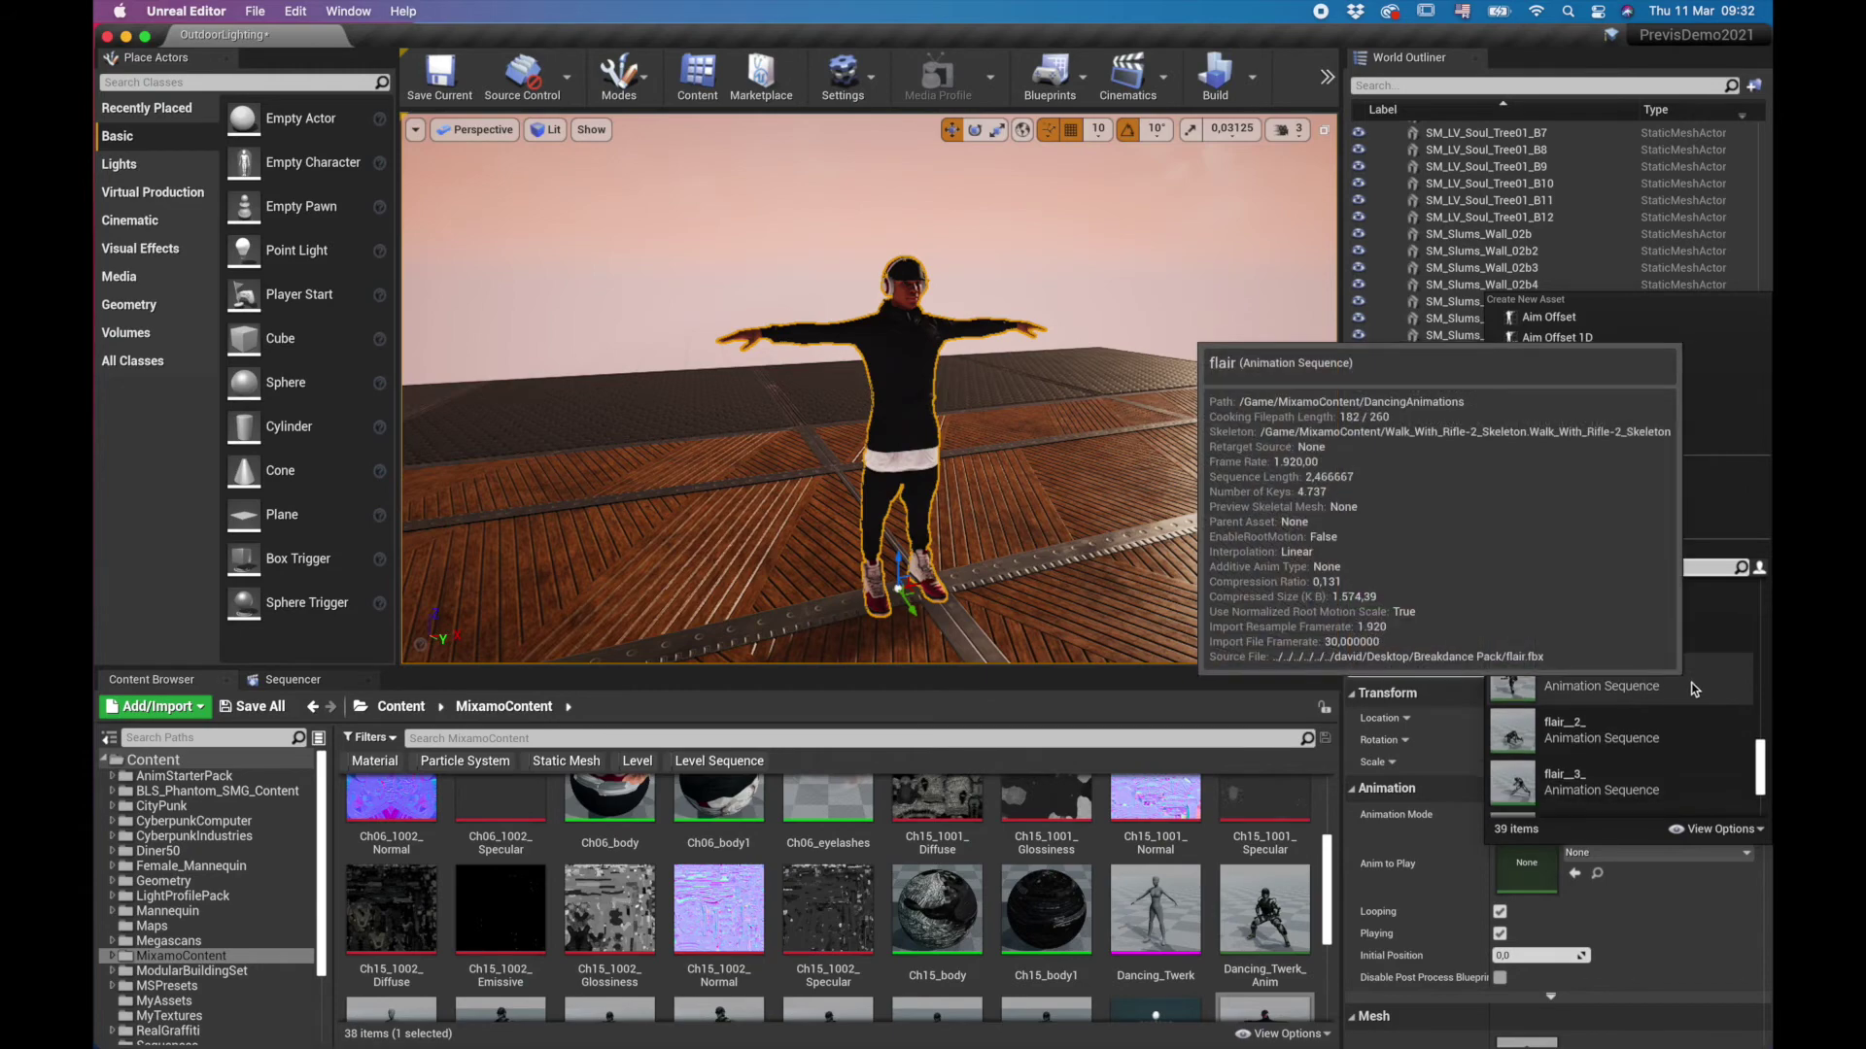
pyautogui.scroll(5, 1691, 684)
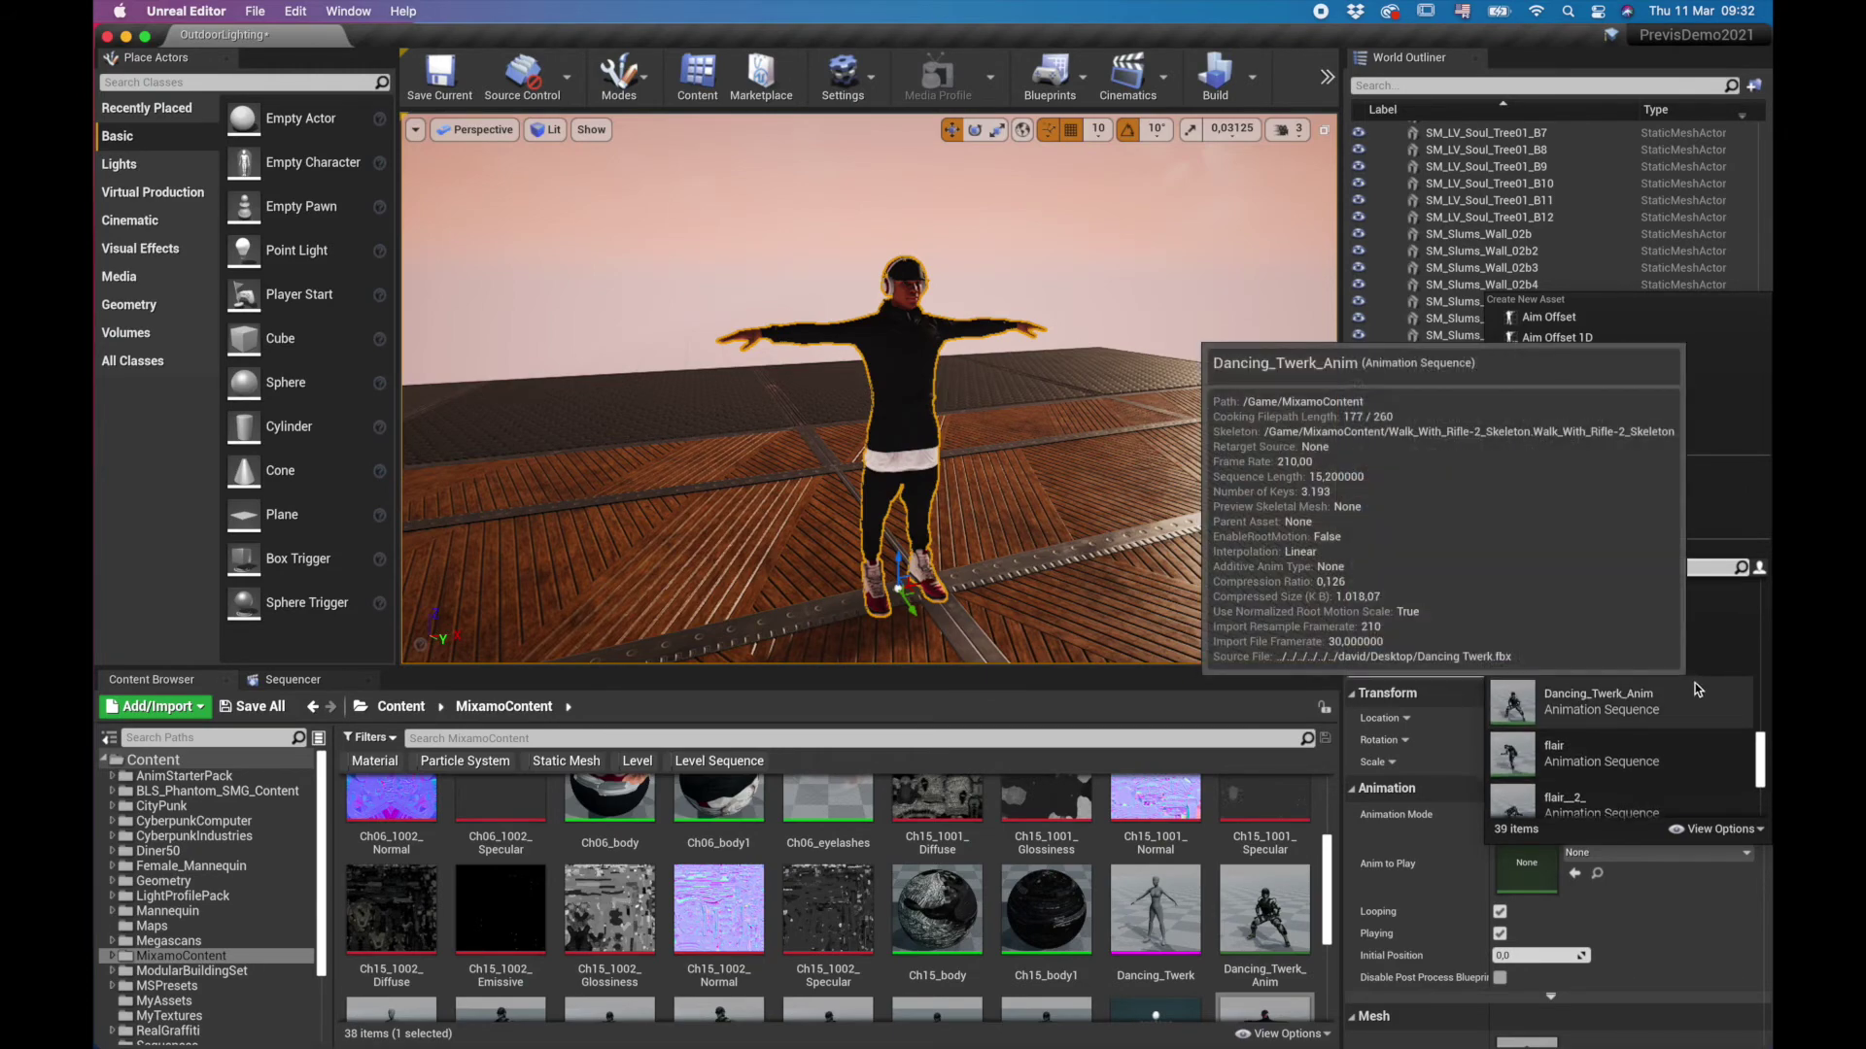
pyautogui.scroll(2, 1691, 667)
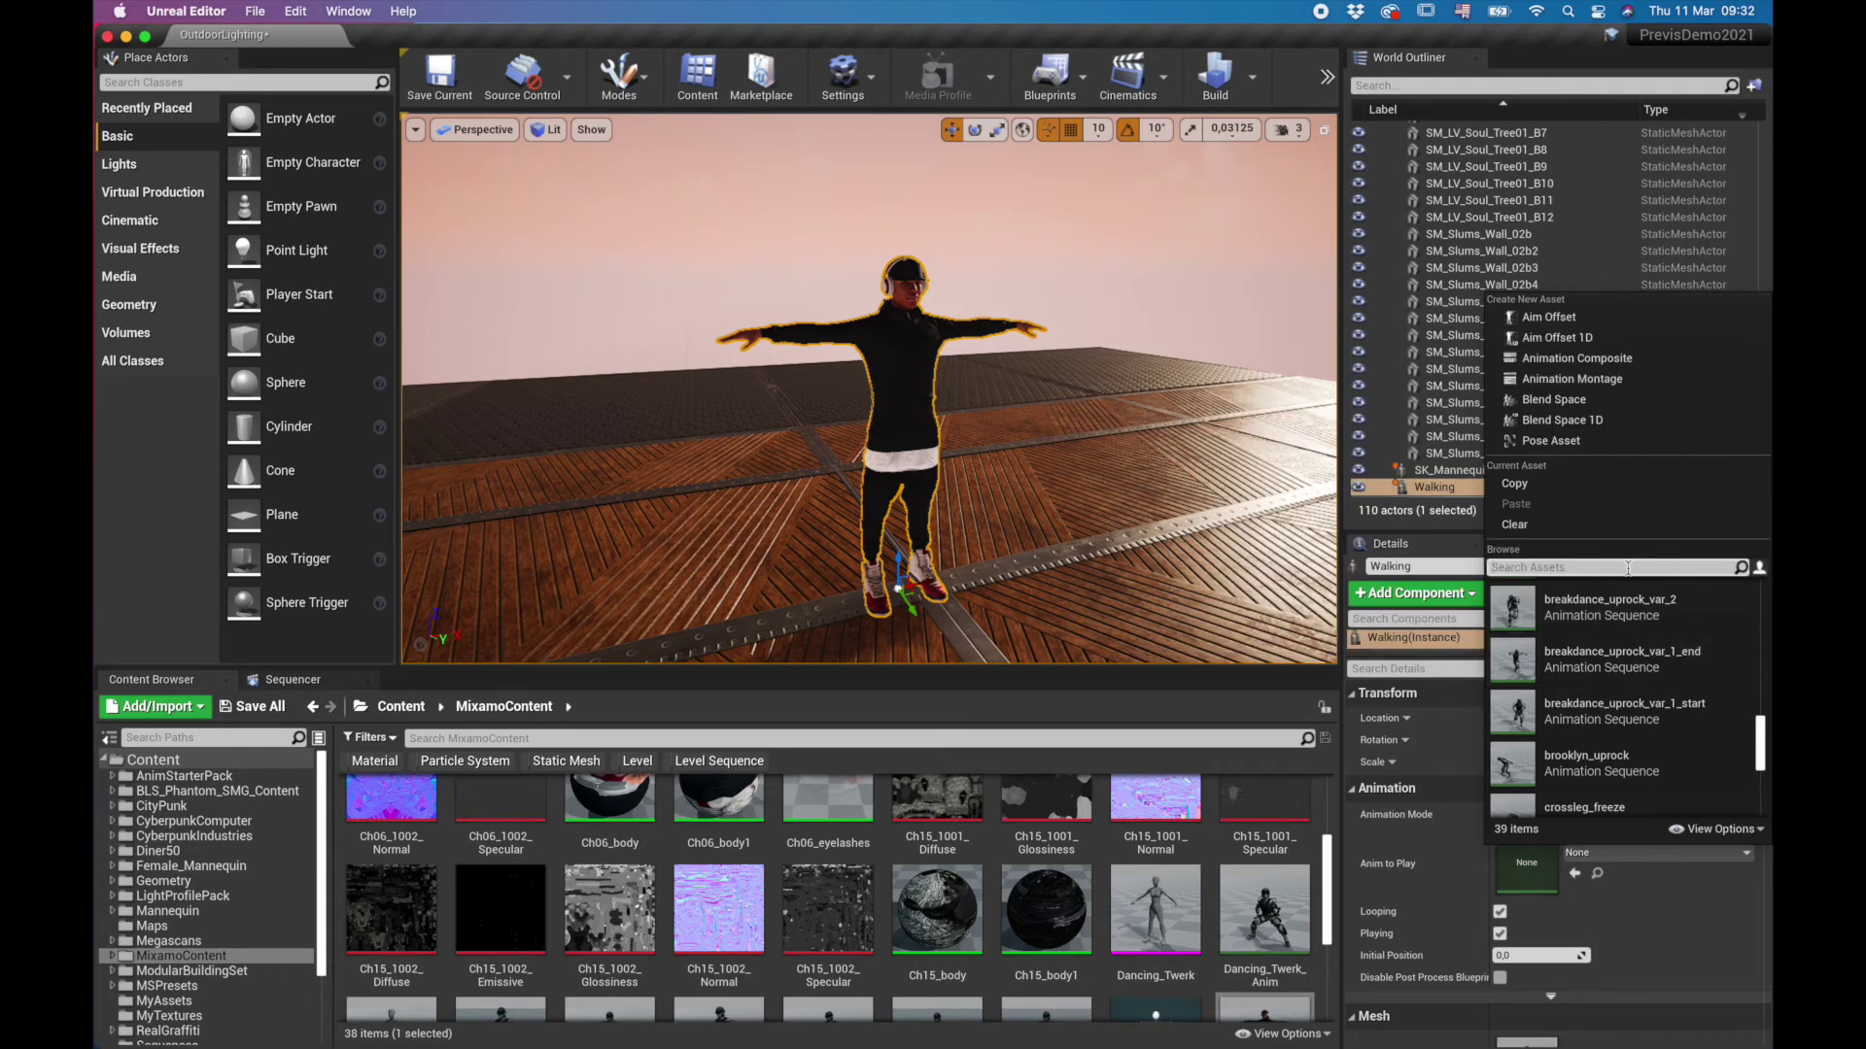
pyautogui.write('rk')
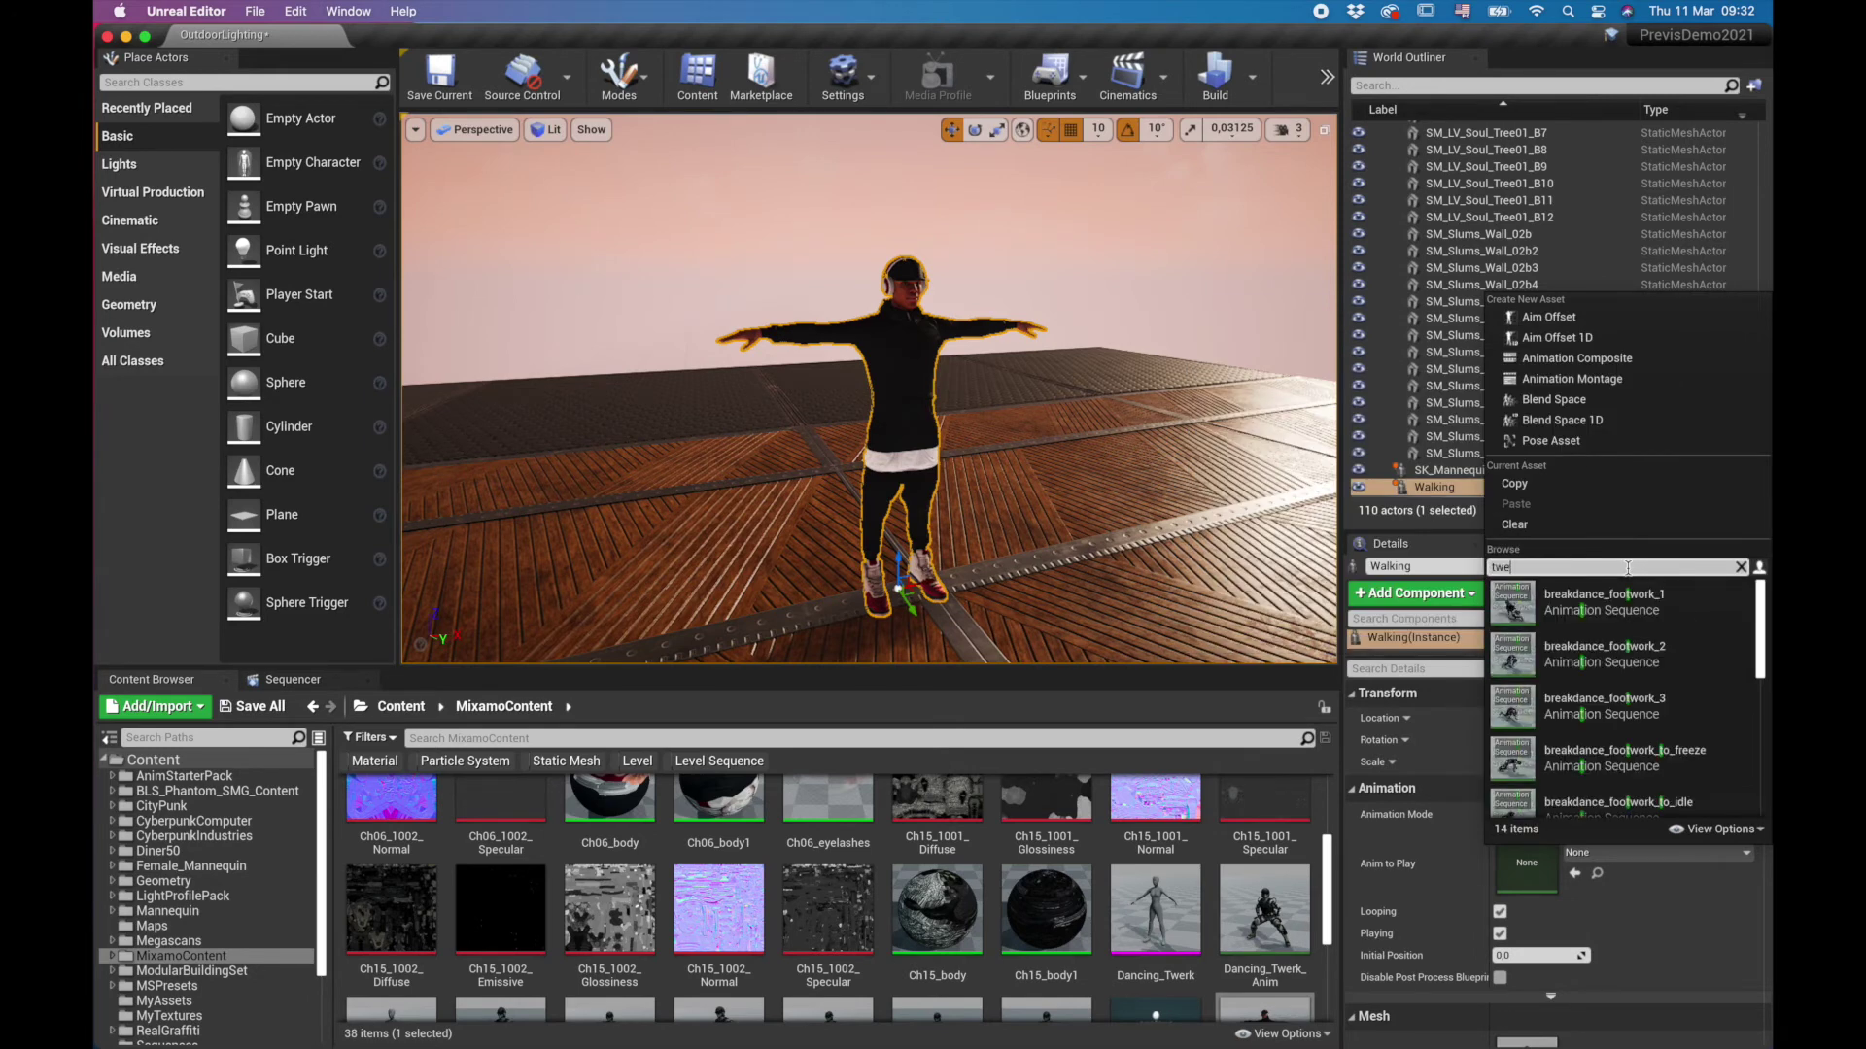
pyautogui.write('rk')
pyautogui.click(1598, 601)
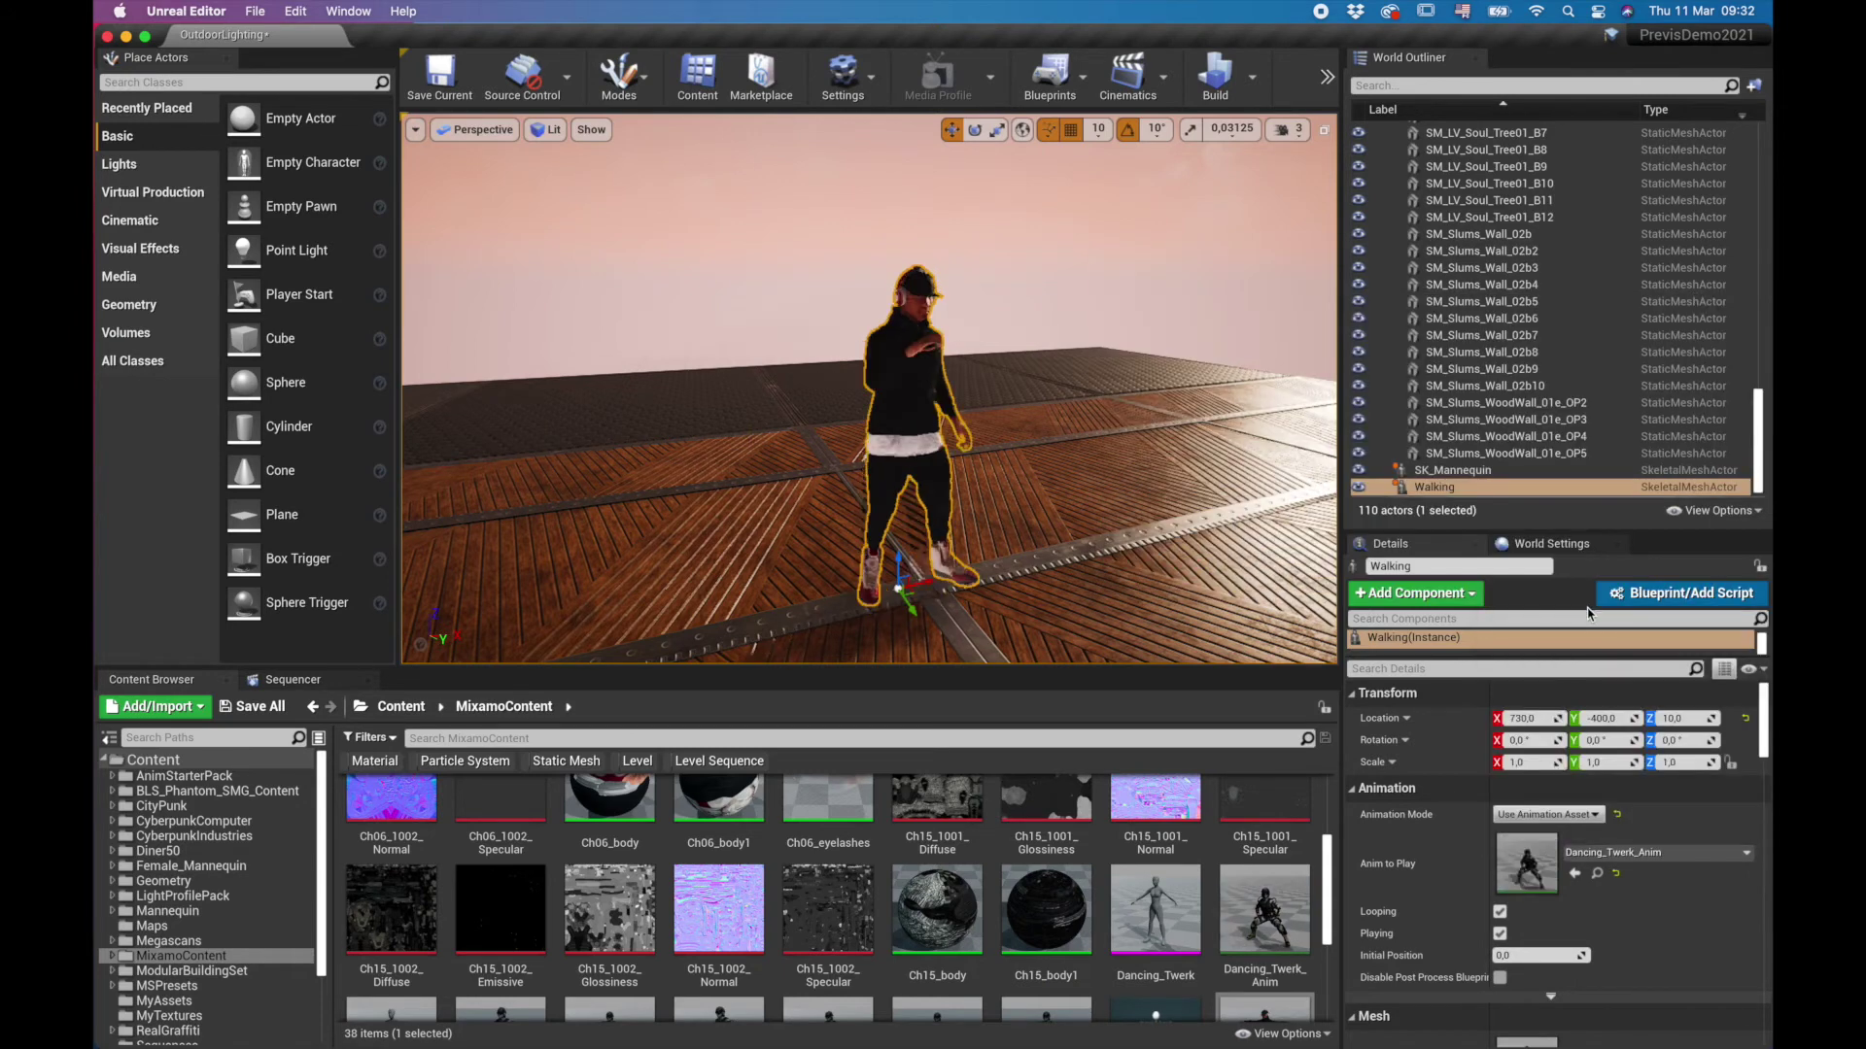
pyautogui.moveTo(1129, 480); pyautogui.dragTo(1132, 456, button='right')
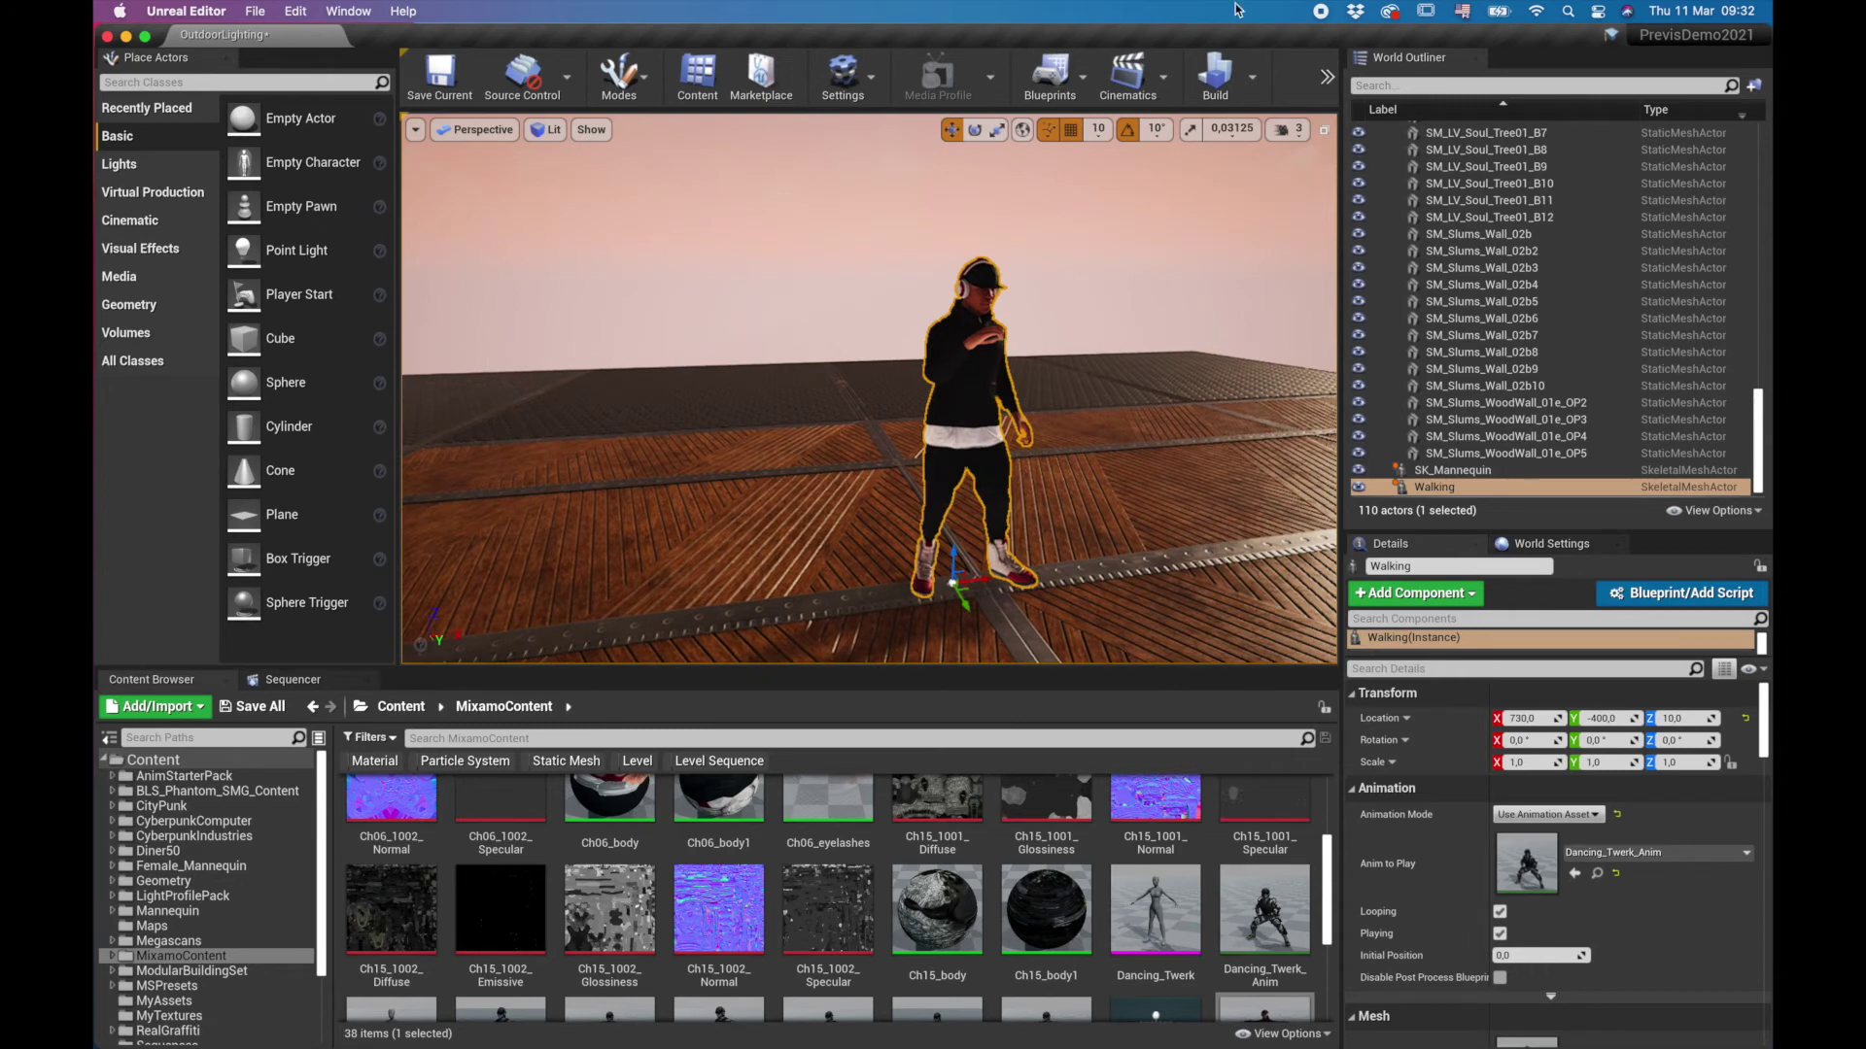
# Step: Play the level from the toolbar overflow and run the player forward beside the dancing character
pyautogui.click(1328, 78)
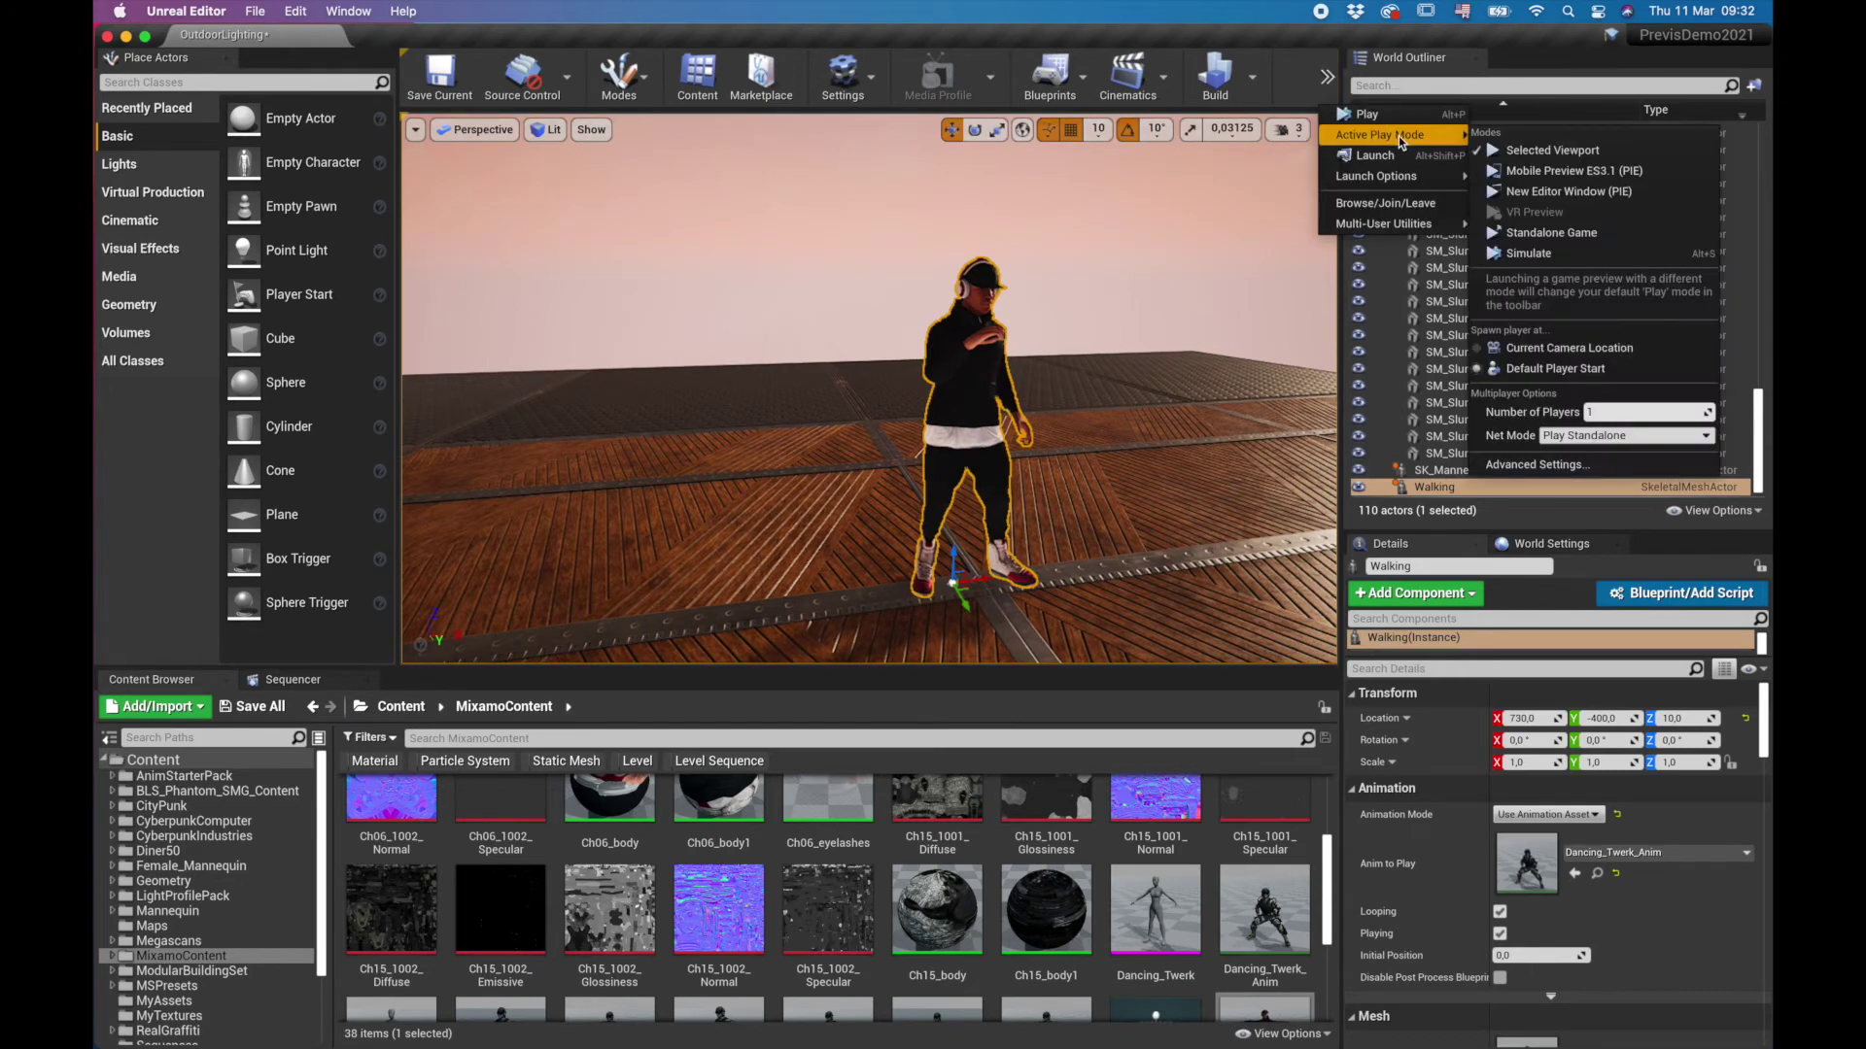
pyautogui.click(1370, 117)
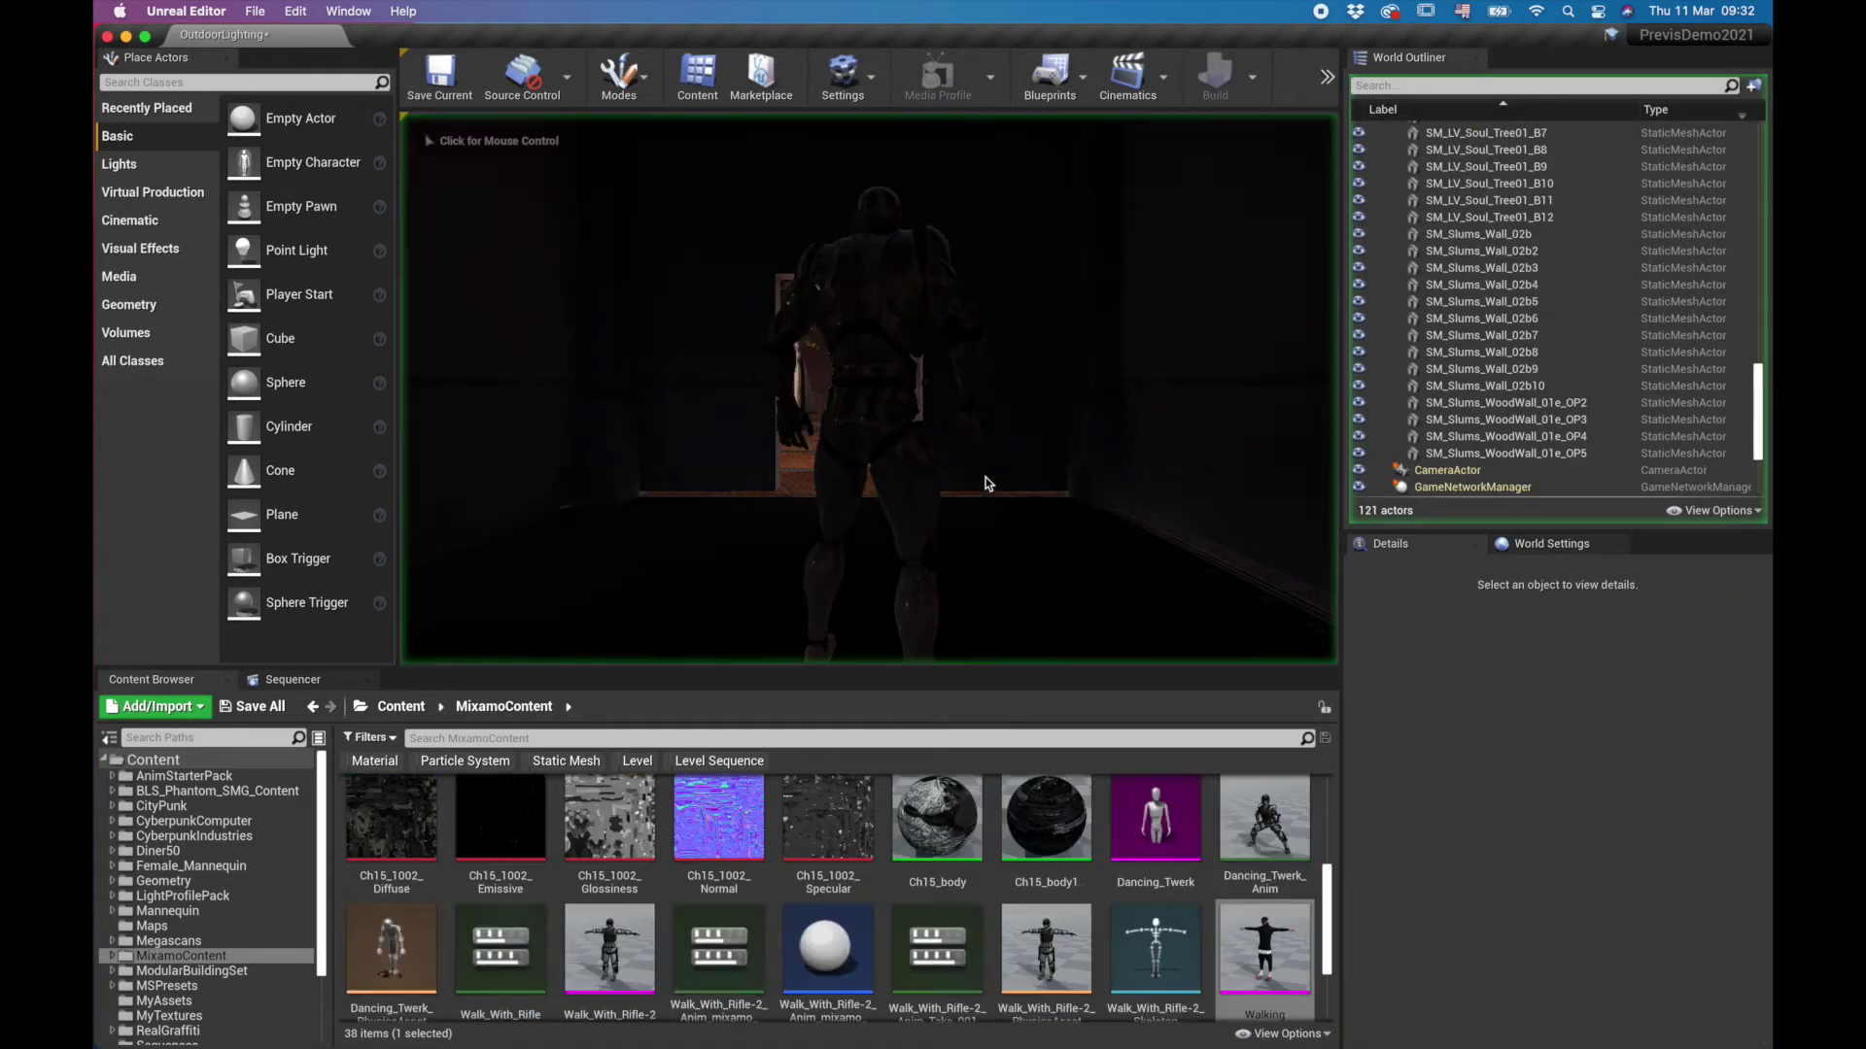
pyautogui.click(1006, 467)
pyautogui.press('w')
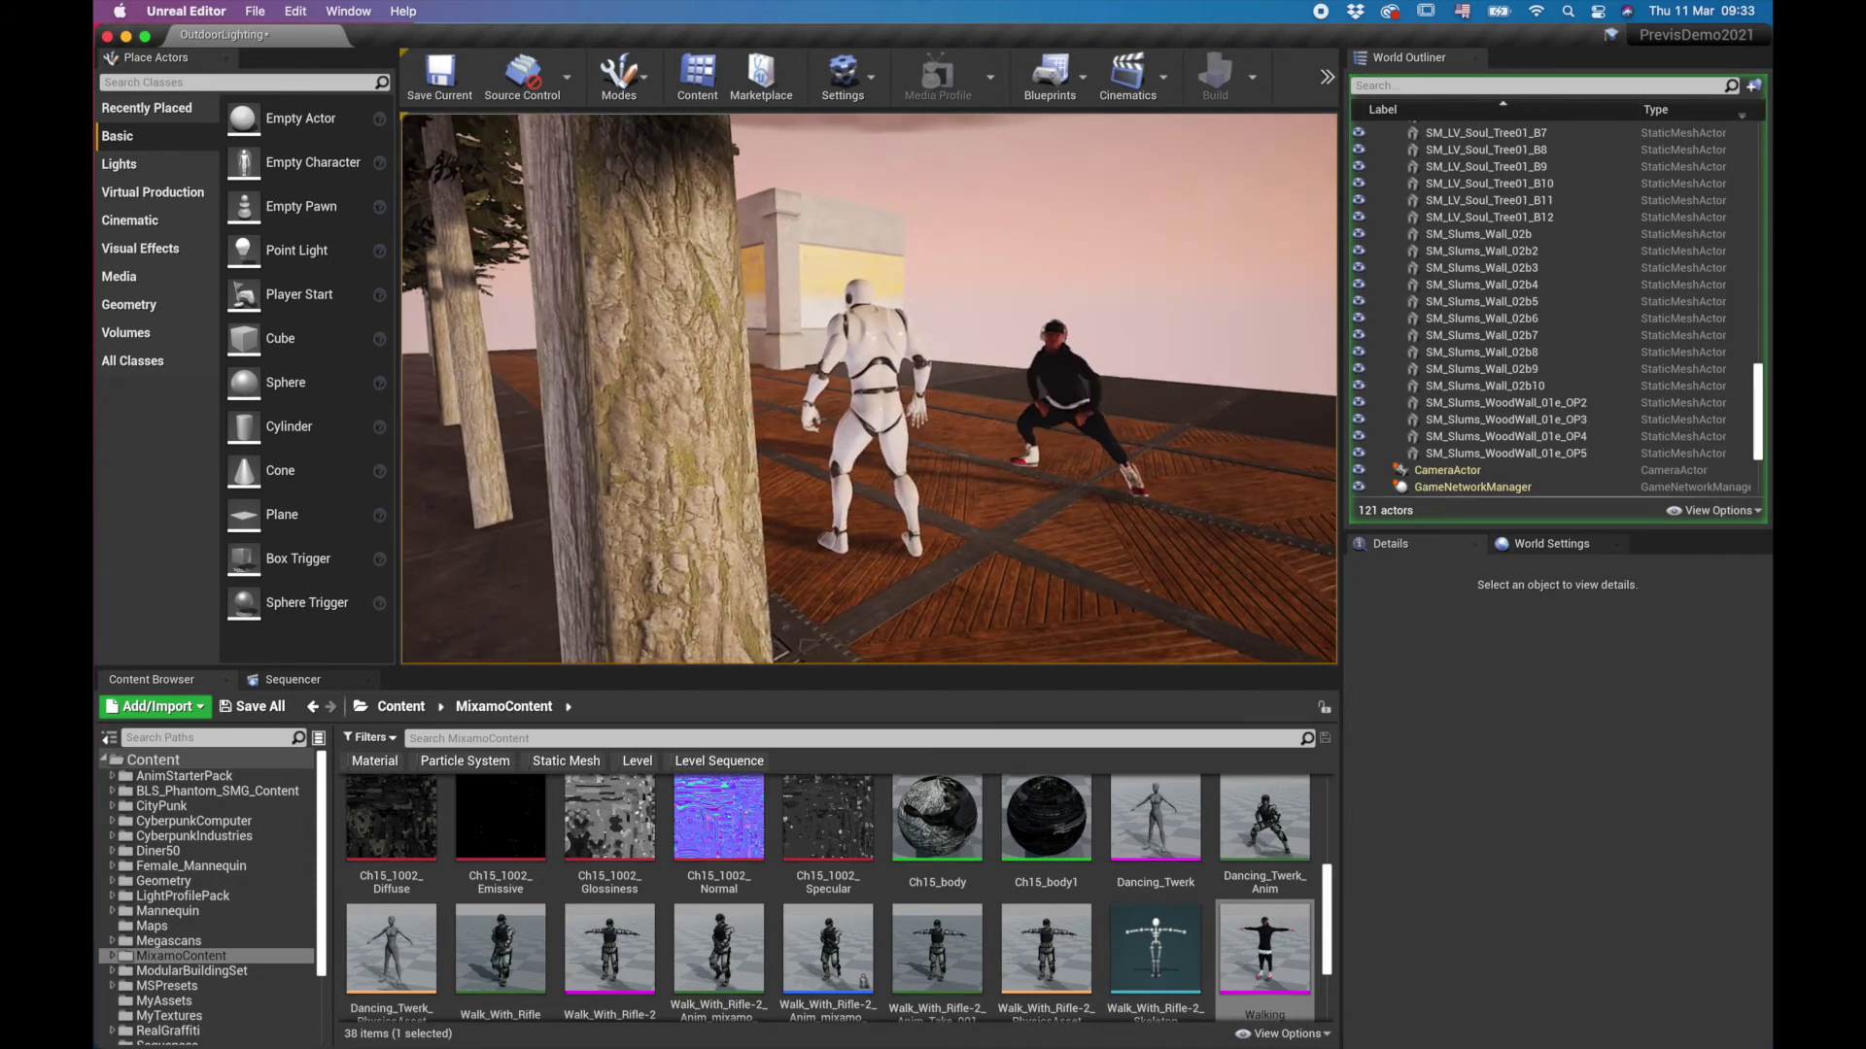
# Step: Stop the play session and return to the editor's content browser
pyautogui.press('Escape')
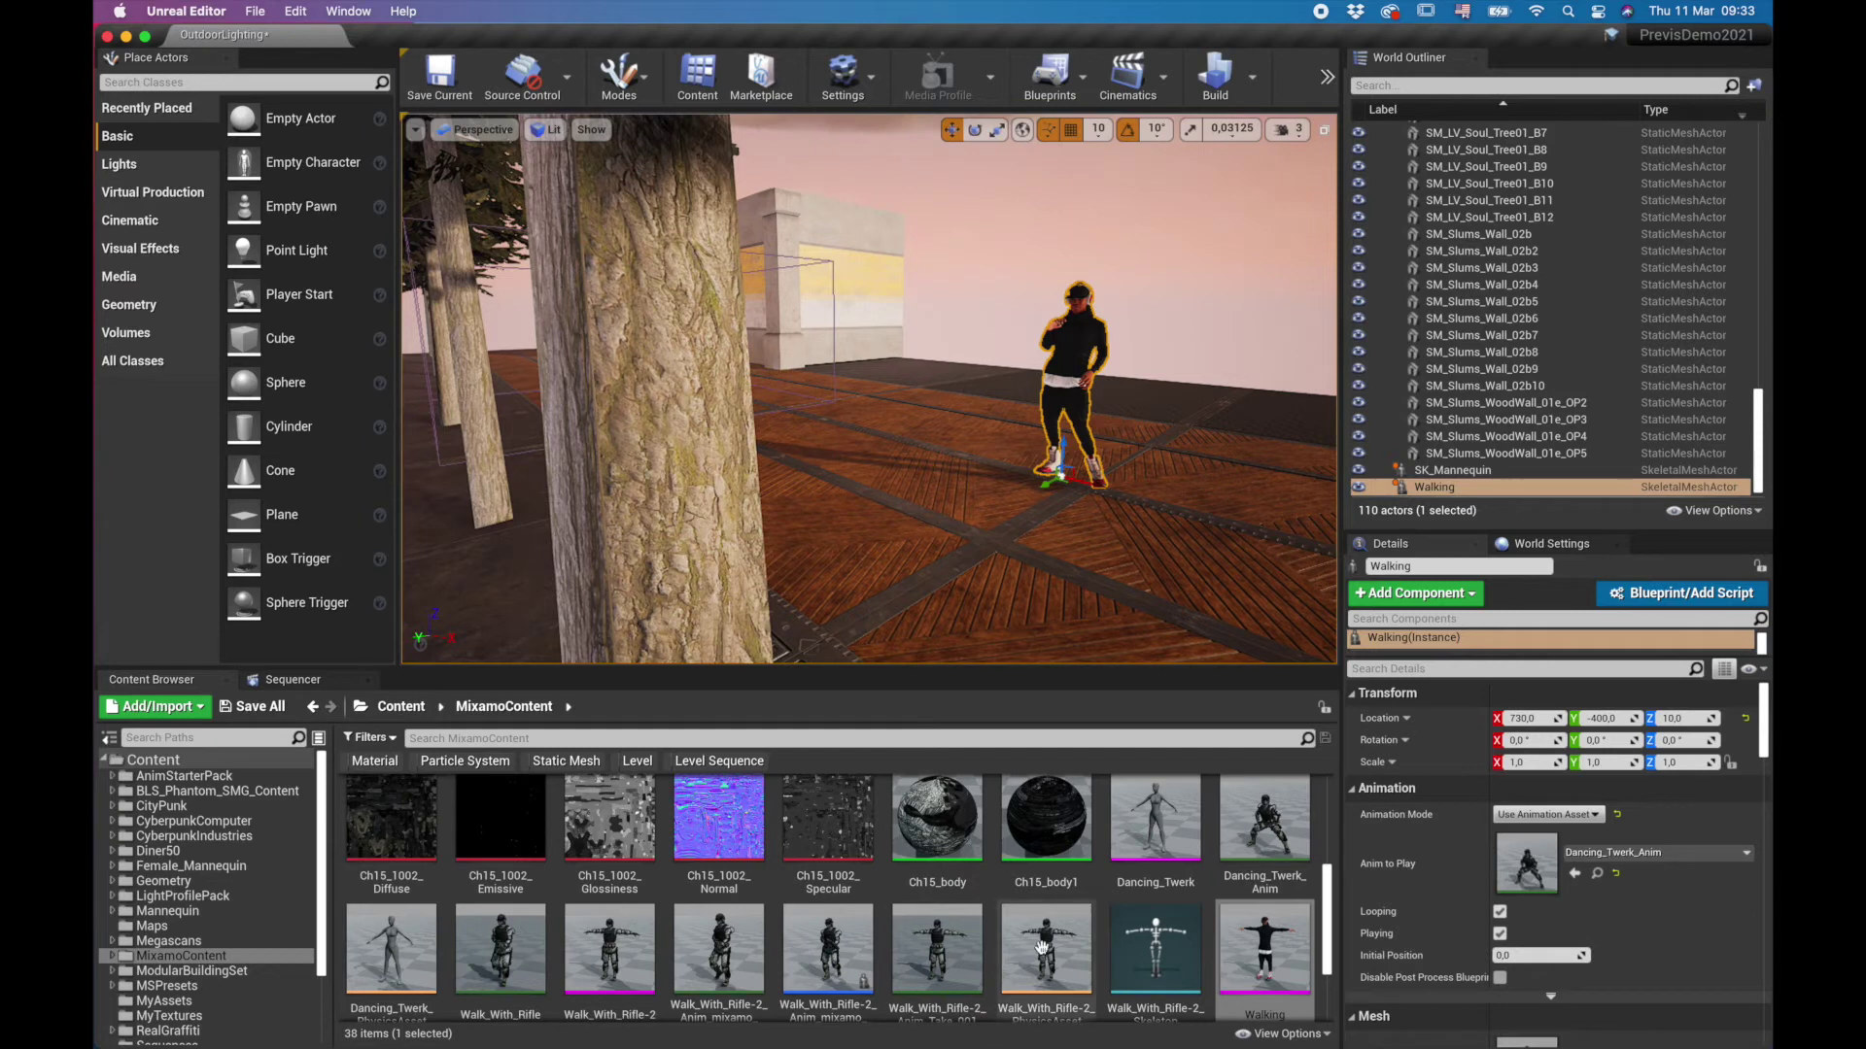
pyautogui.scroll(-1, 1152, 899)
pyautogui.scroll(-1, 1152, 900)
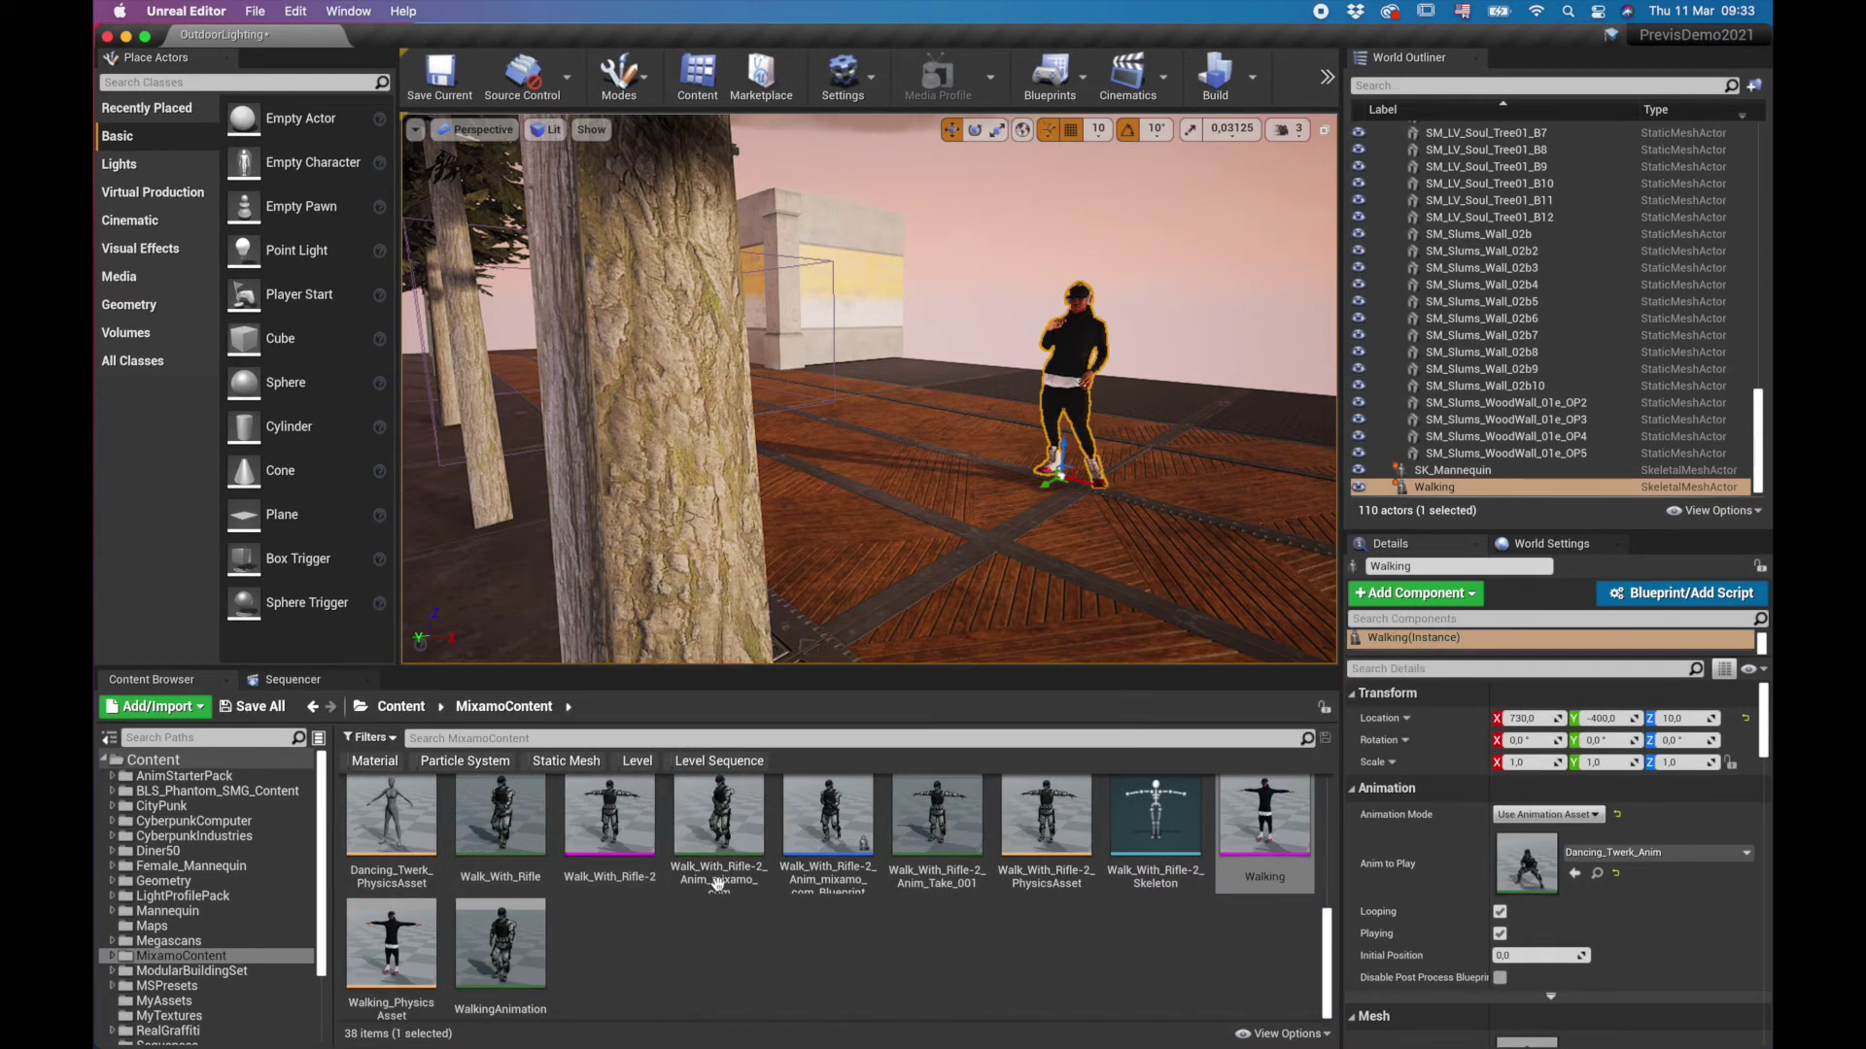
pyautogui.scroll(3, 925, 909)
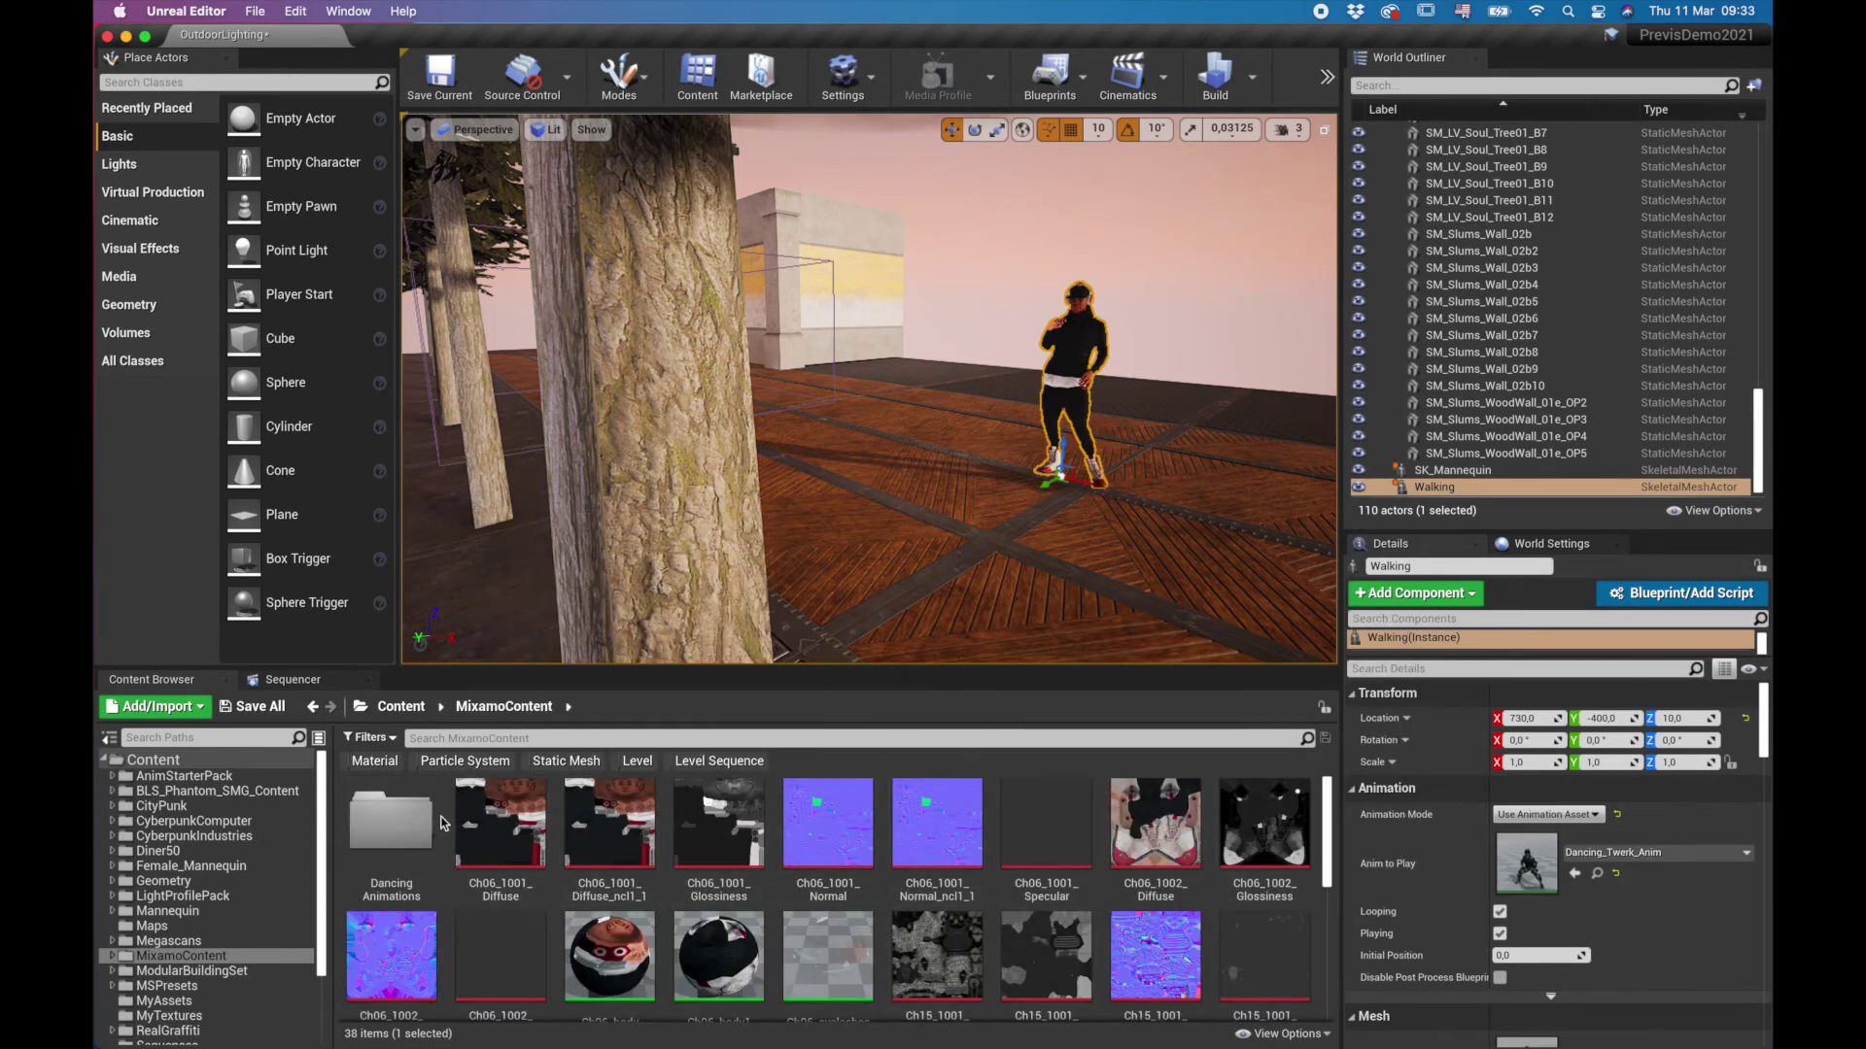
# Step: Browse the 34 clips in Dancing Animations, then go back to the MixamoContent folder
pyautogui.doubleClick(393, 821)
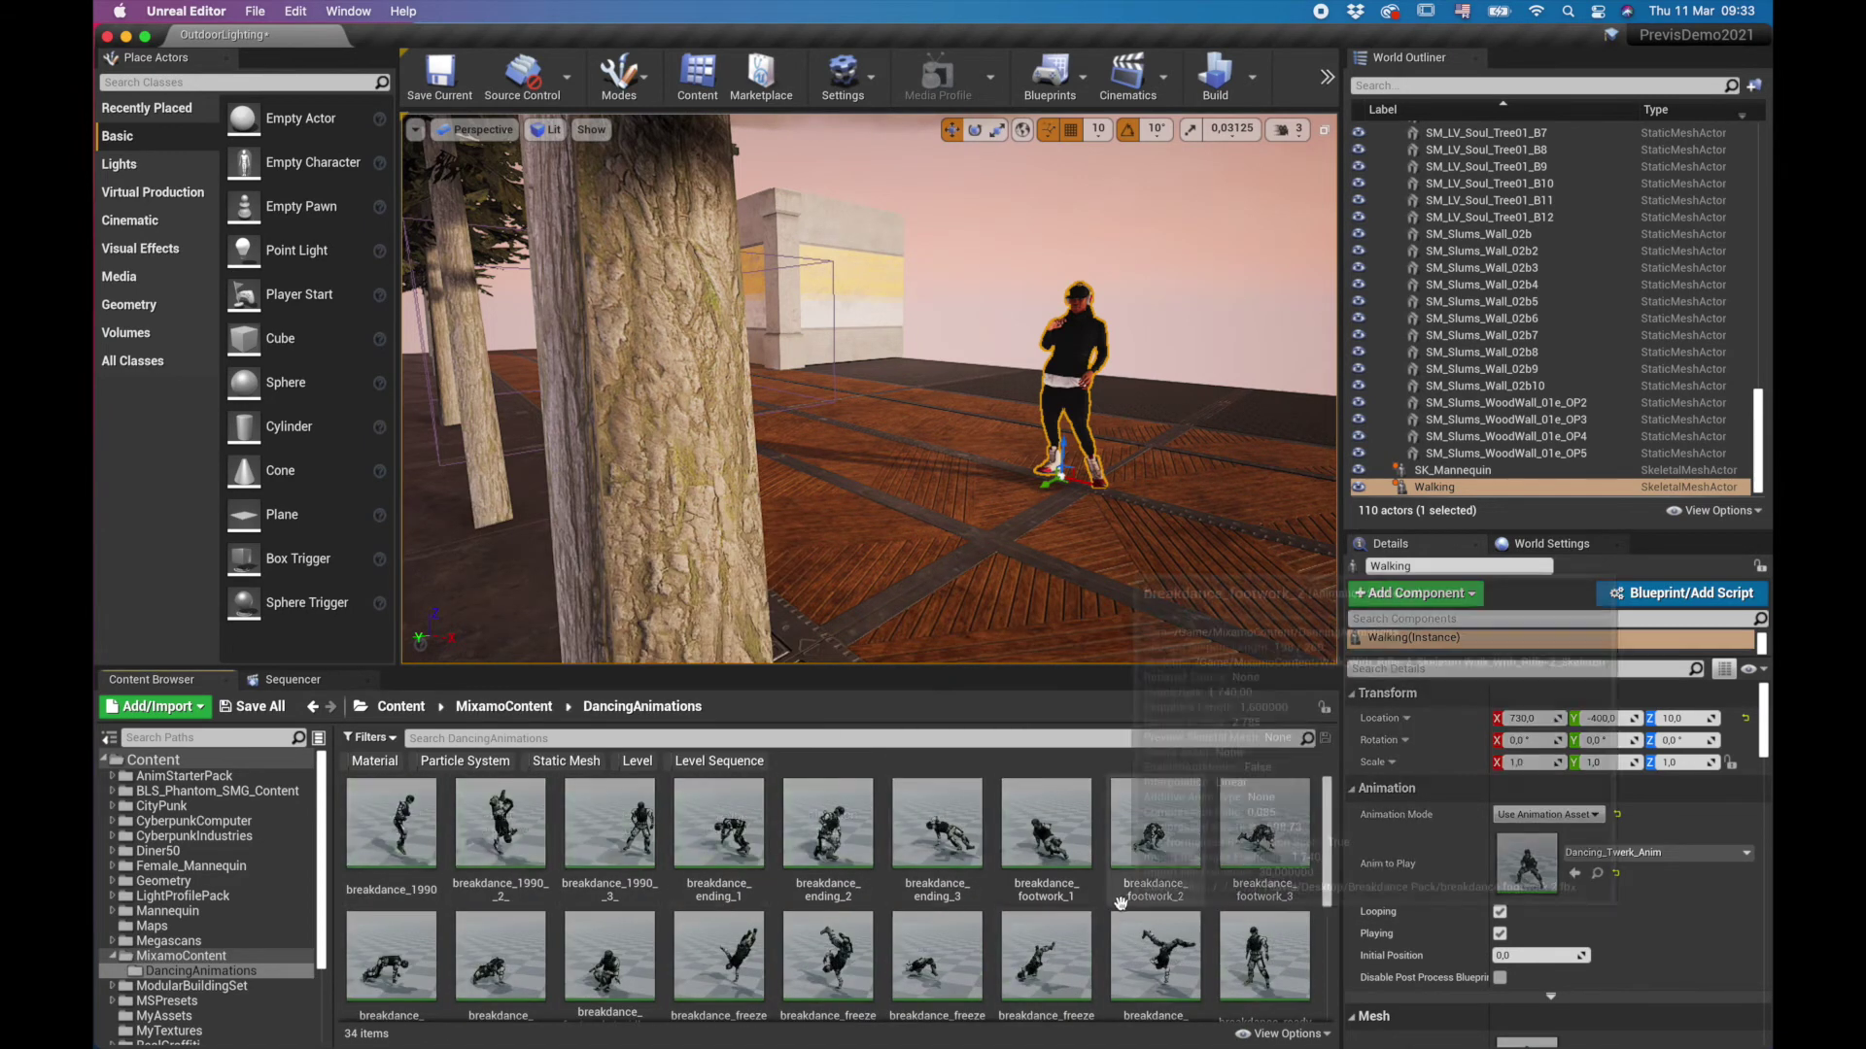
pyautogui.scroll(-5, 1119, 905)
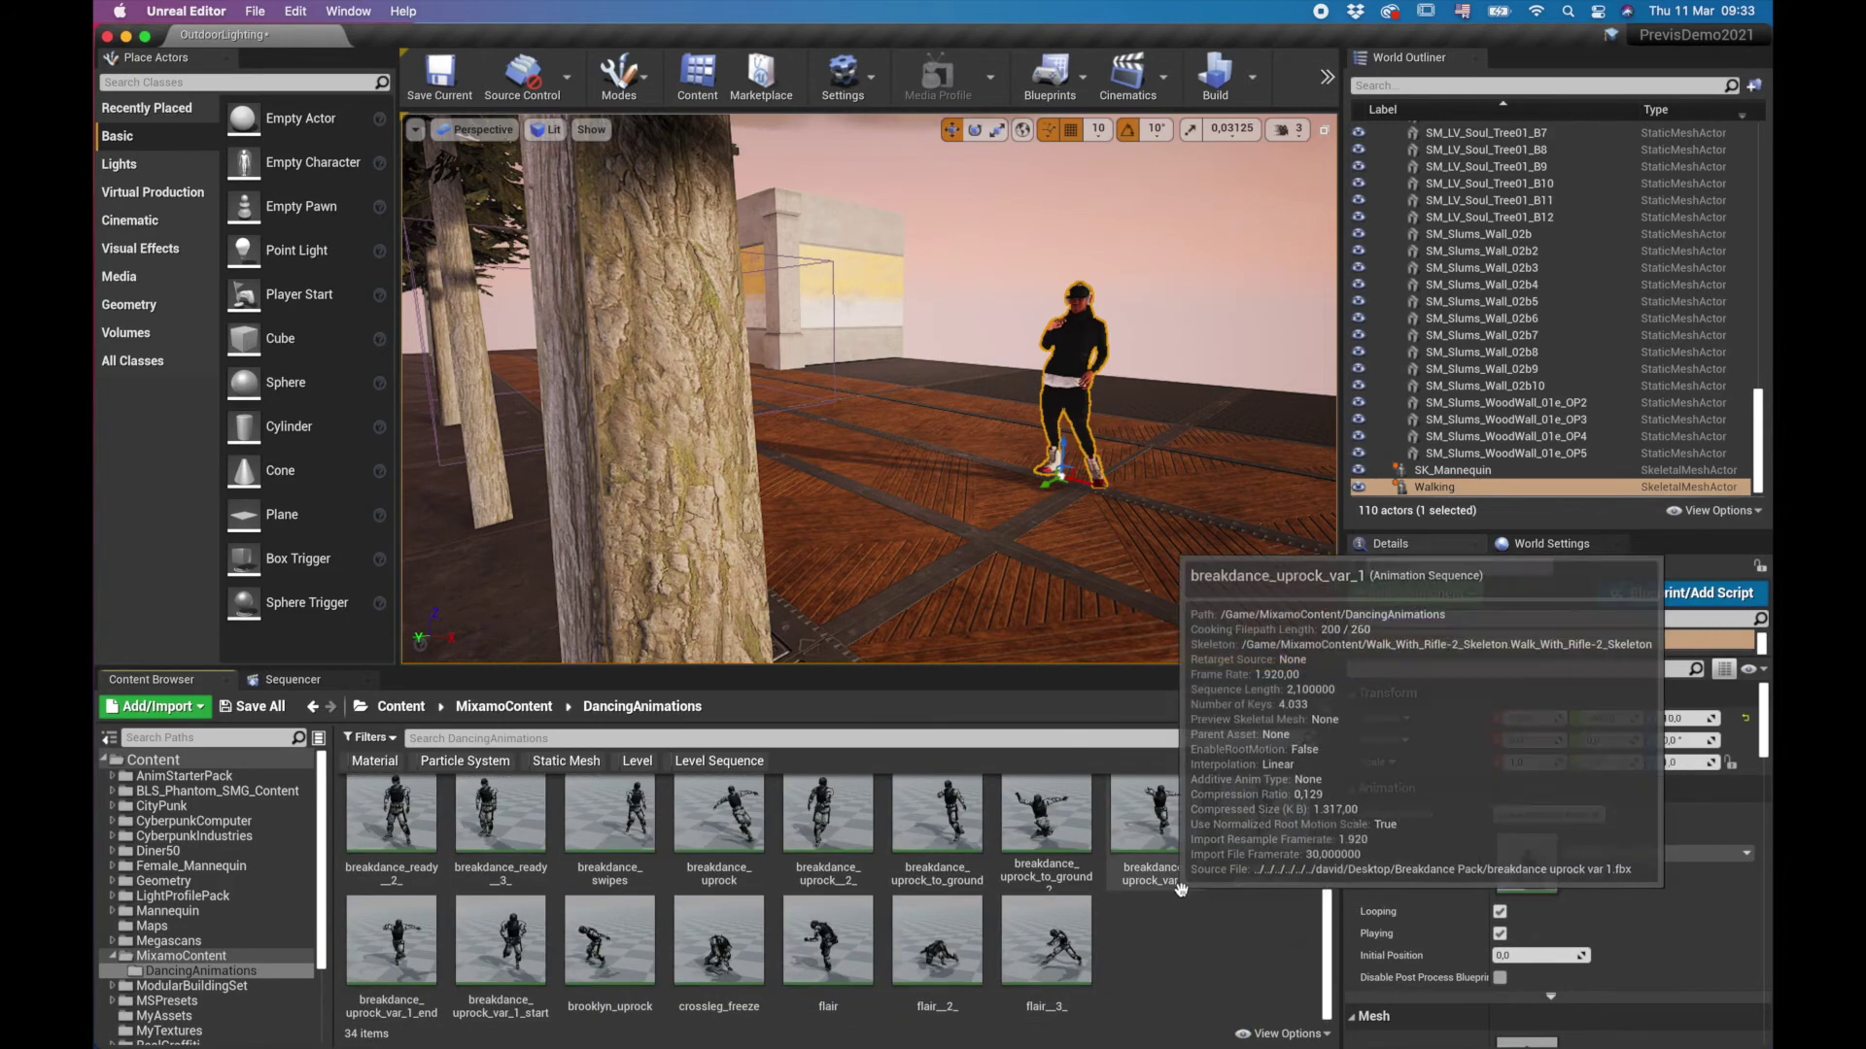
pyautogui.scroll(5, 1166, 874)
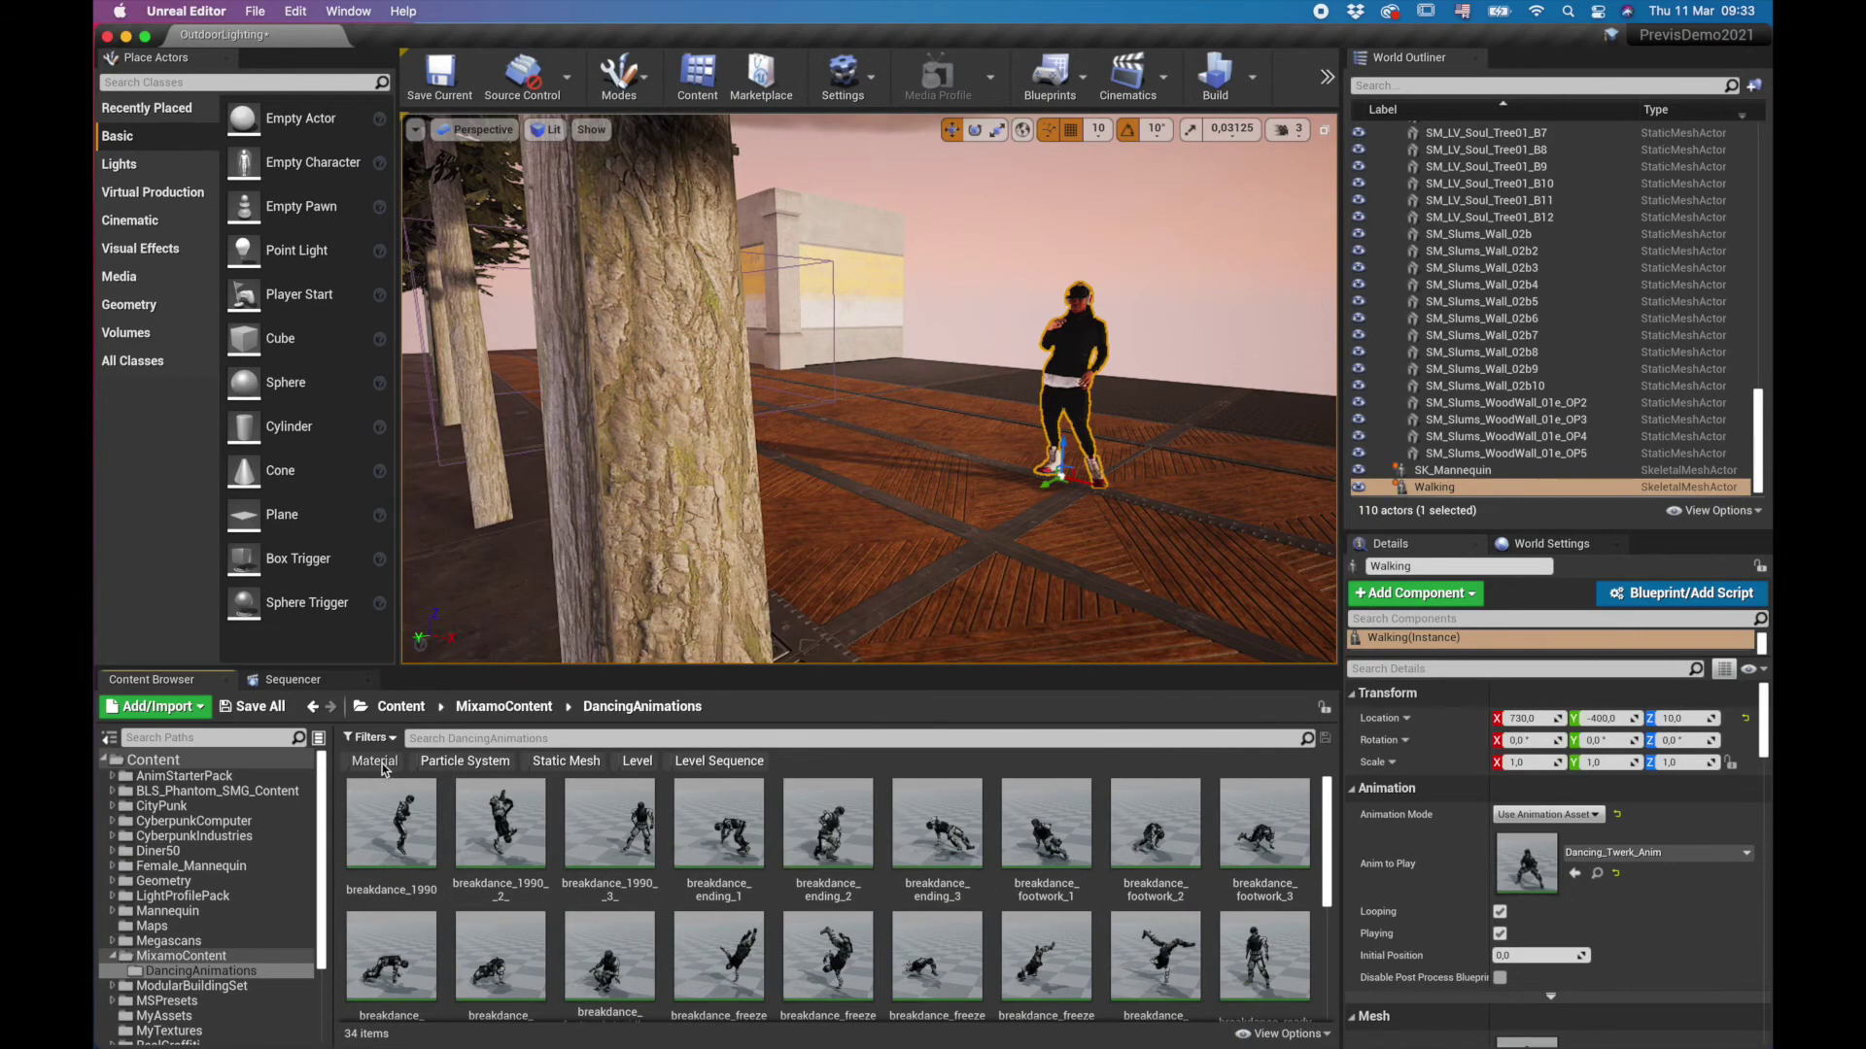
pyautogui.scroll(-5, 758, 904)
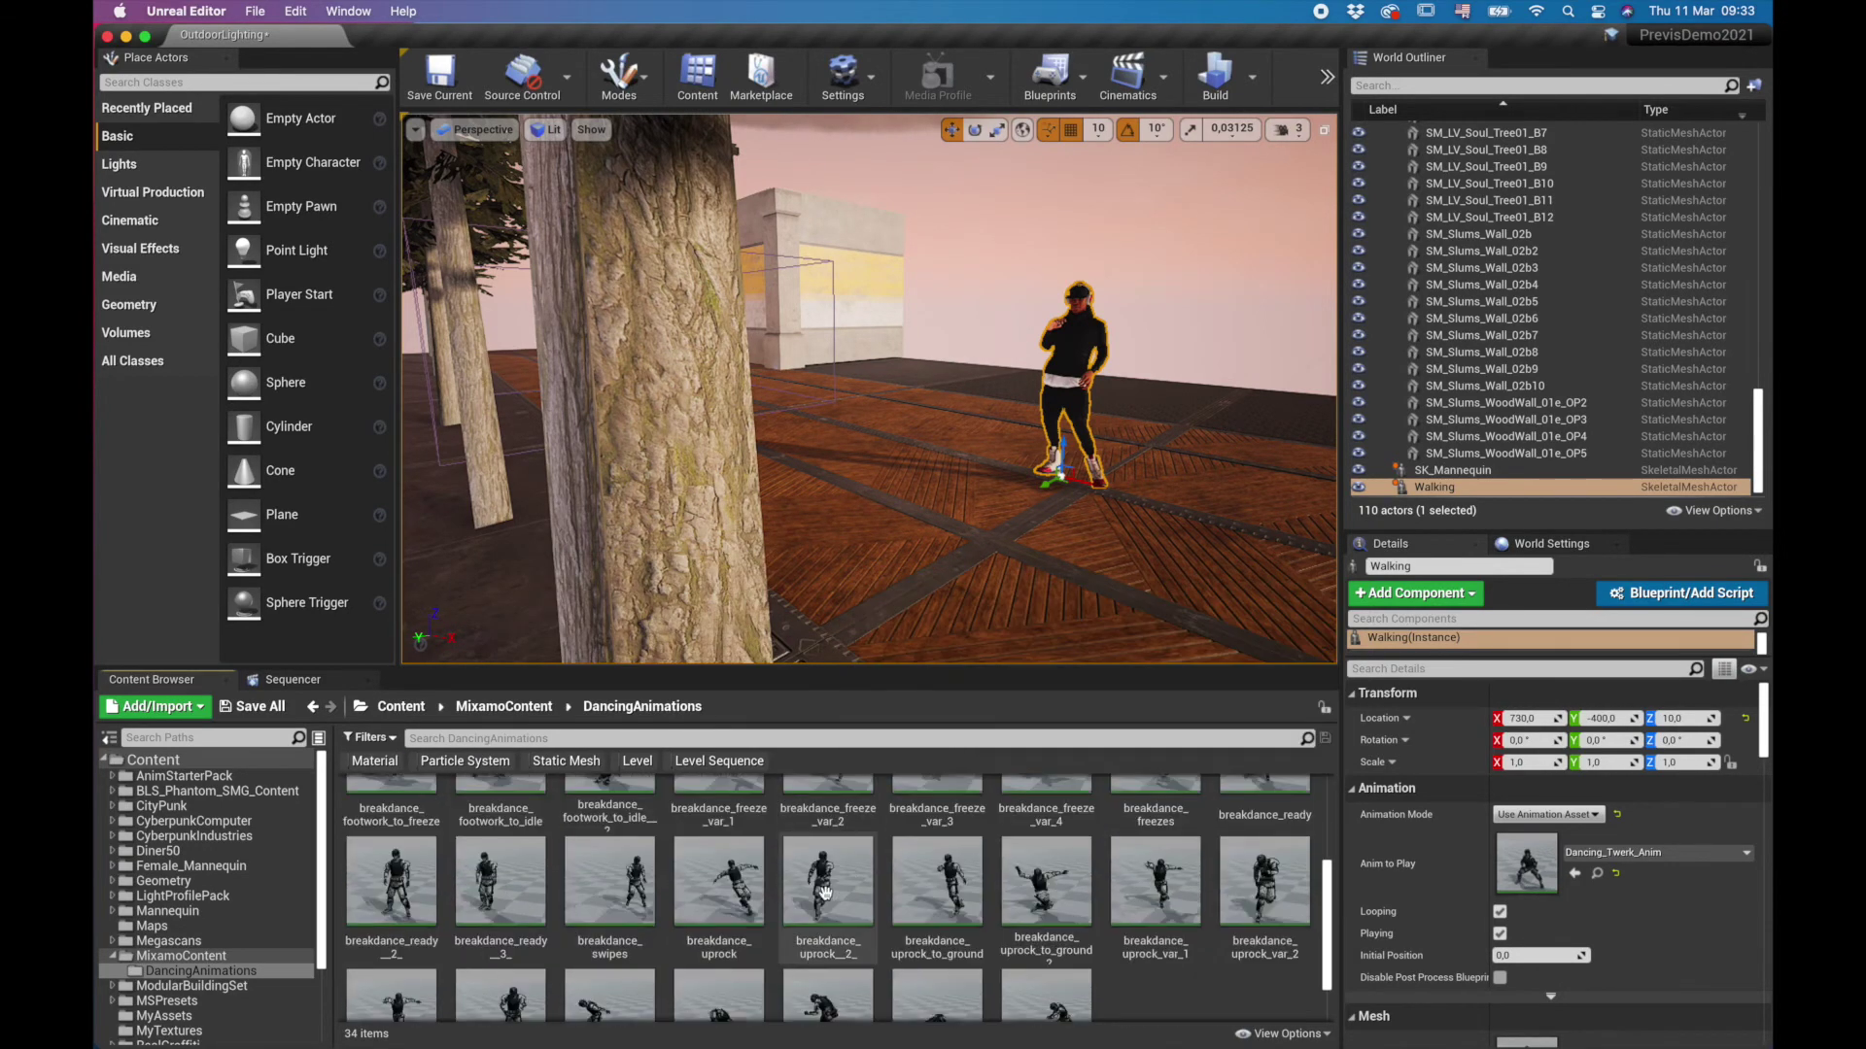
pyautogui.moveTo(638, 852)
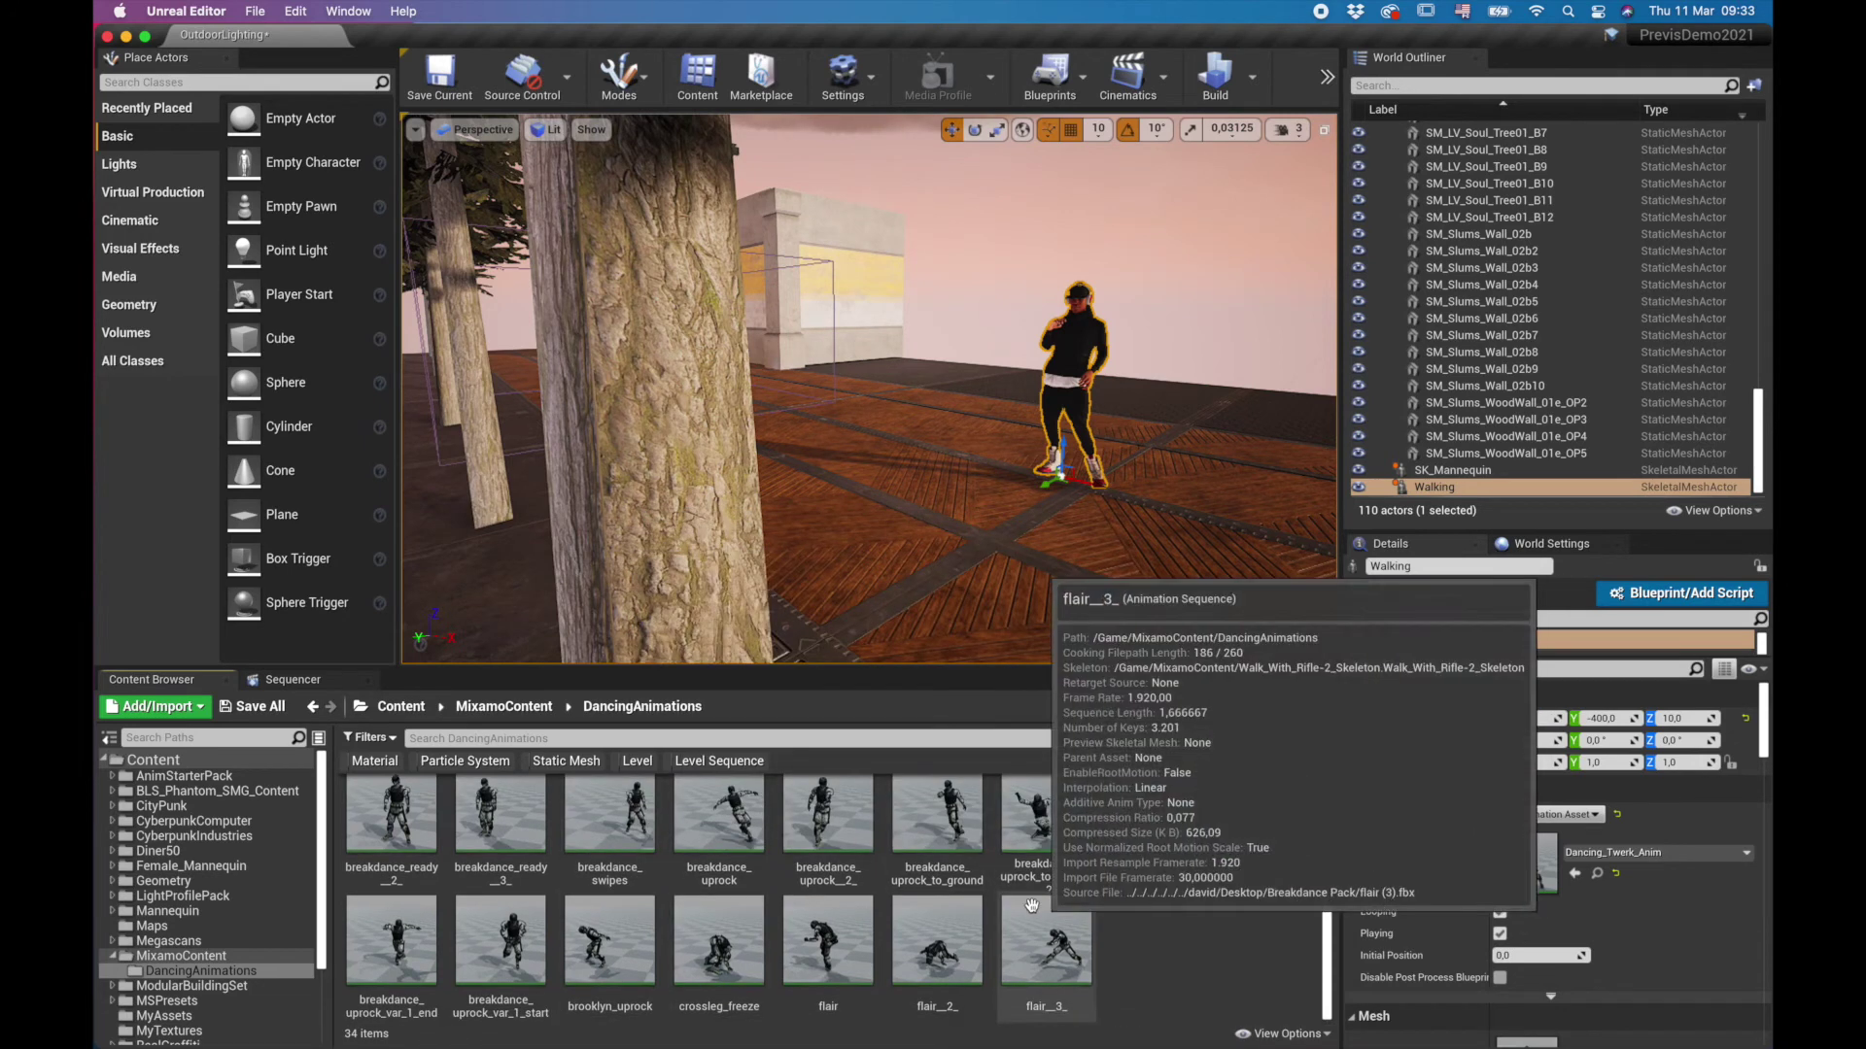
pyautogui.click(181, 956)
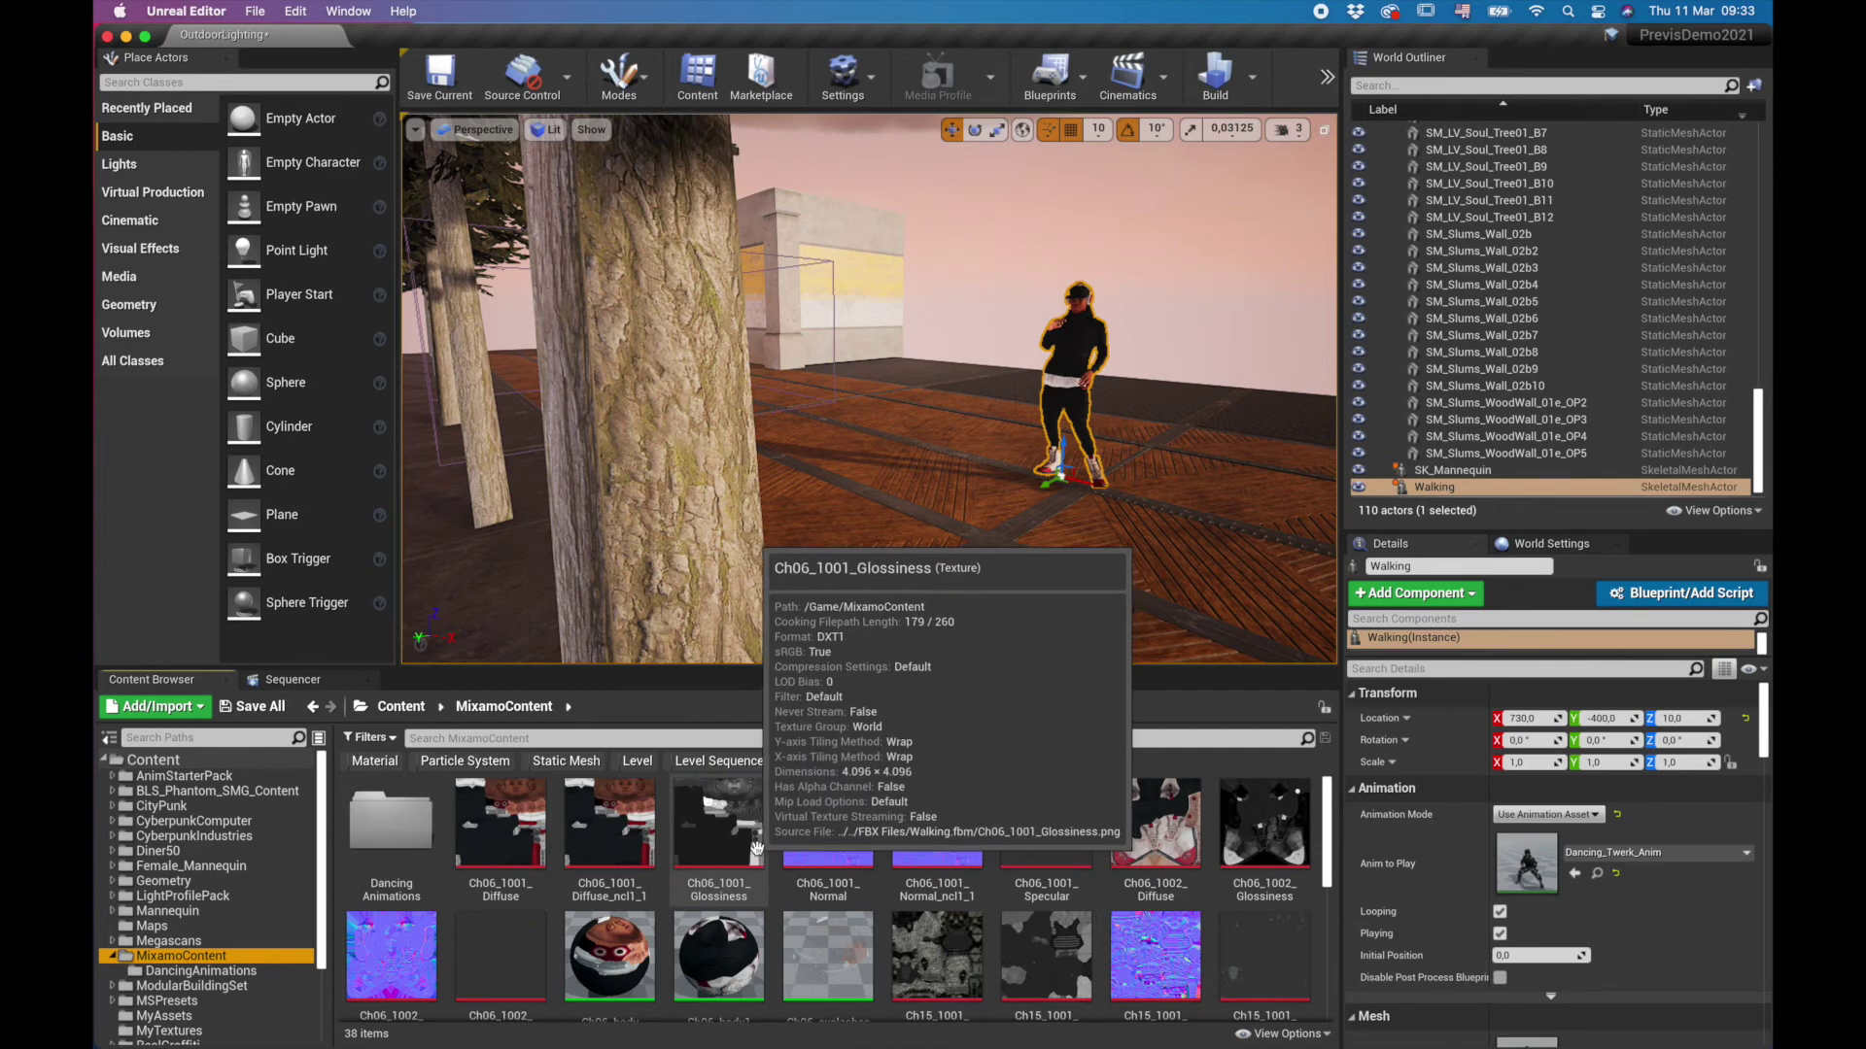
pyautogui.scroll(-5, 680, 884)
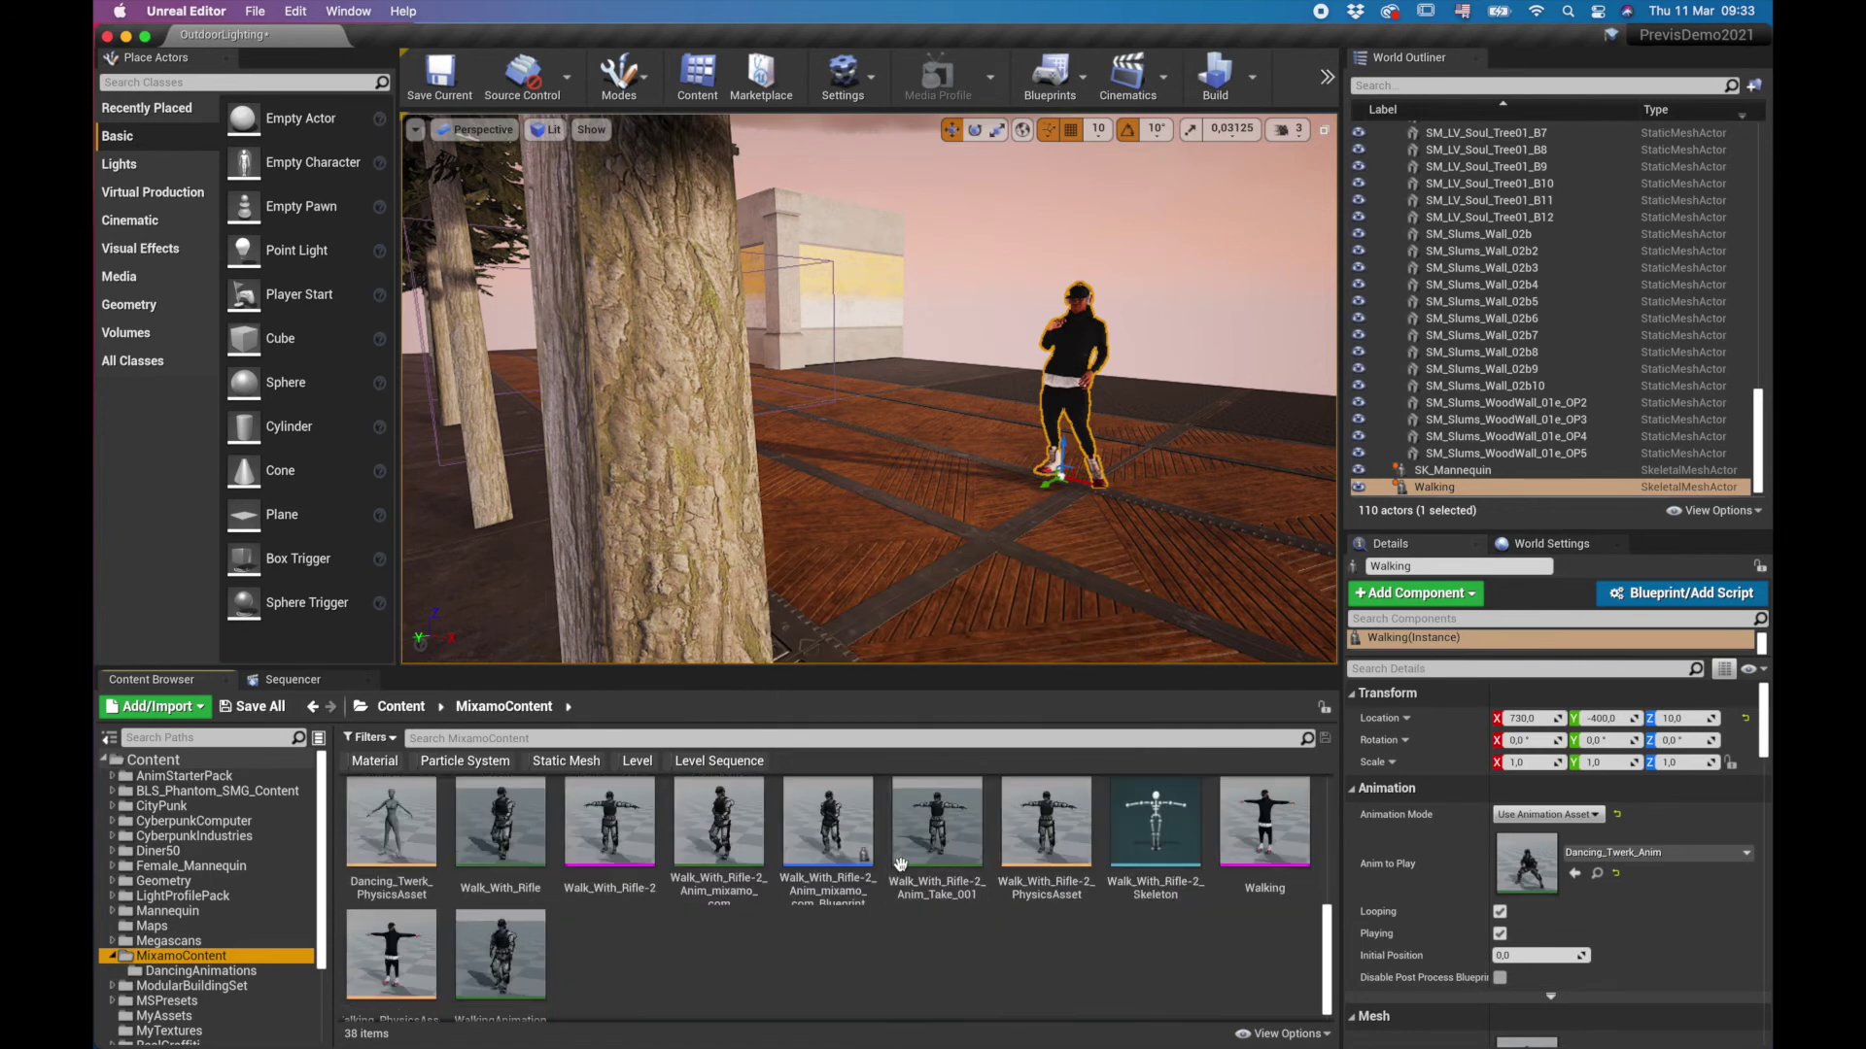
# Step: Create a folder named MyOwnCharacter inside MixamoContent and open it
pyautogui.rightClick(657, 941)
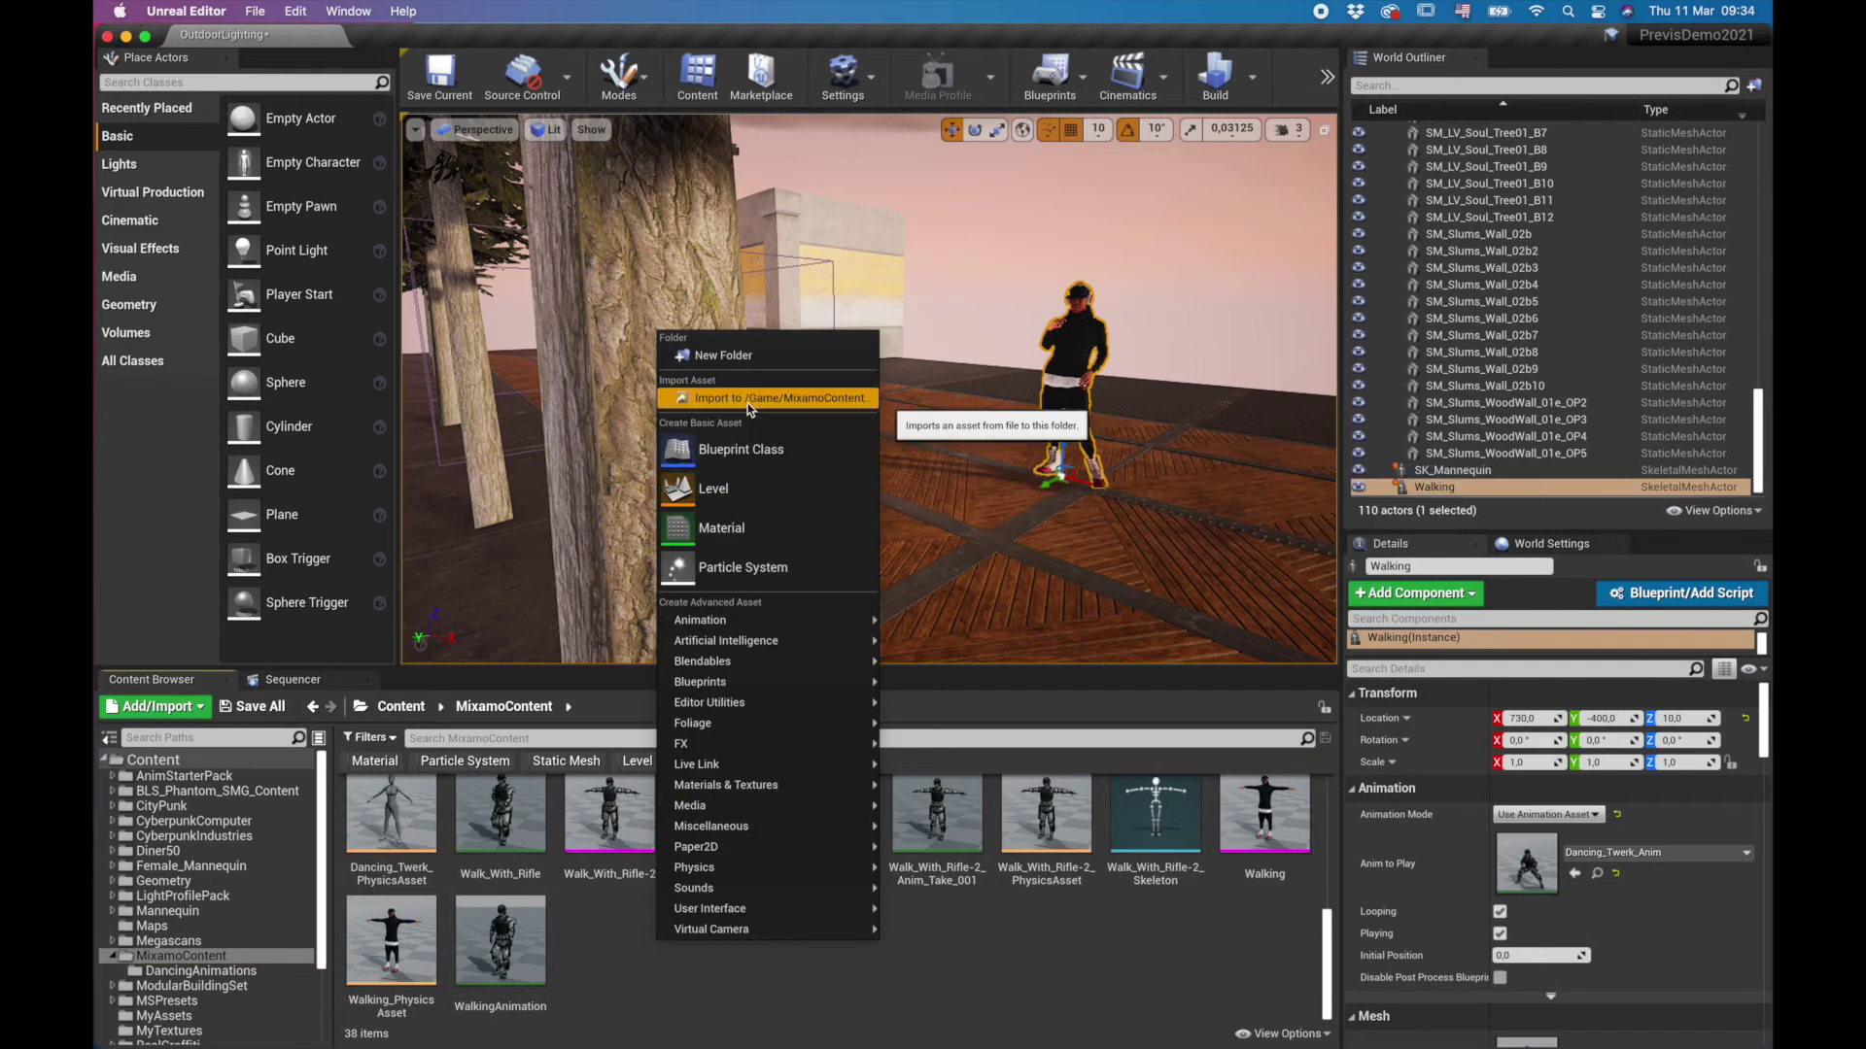
pyautogui.click(739, 356)
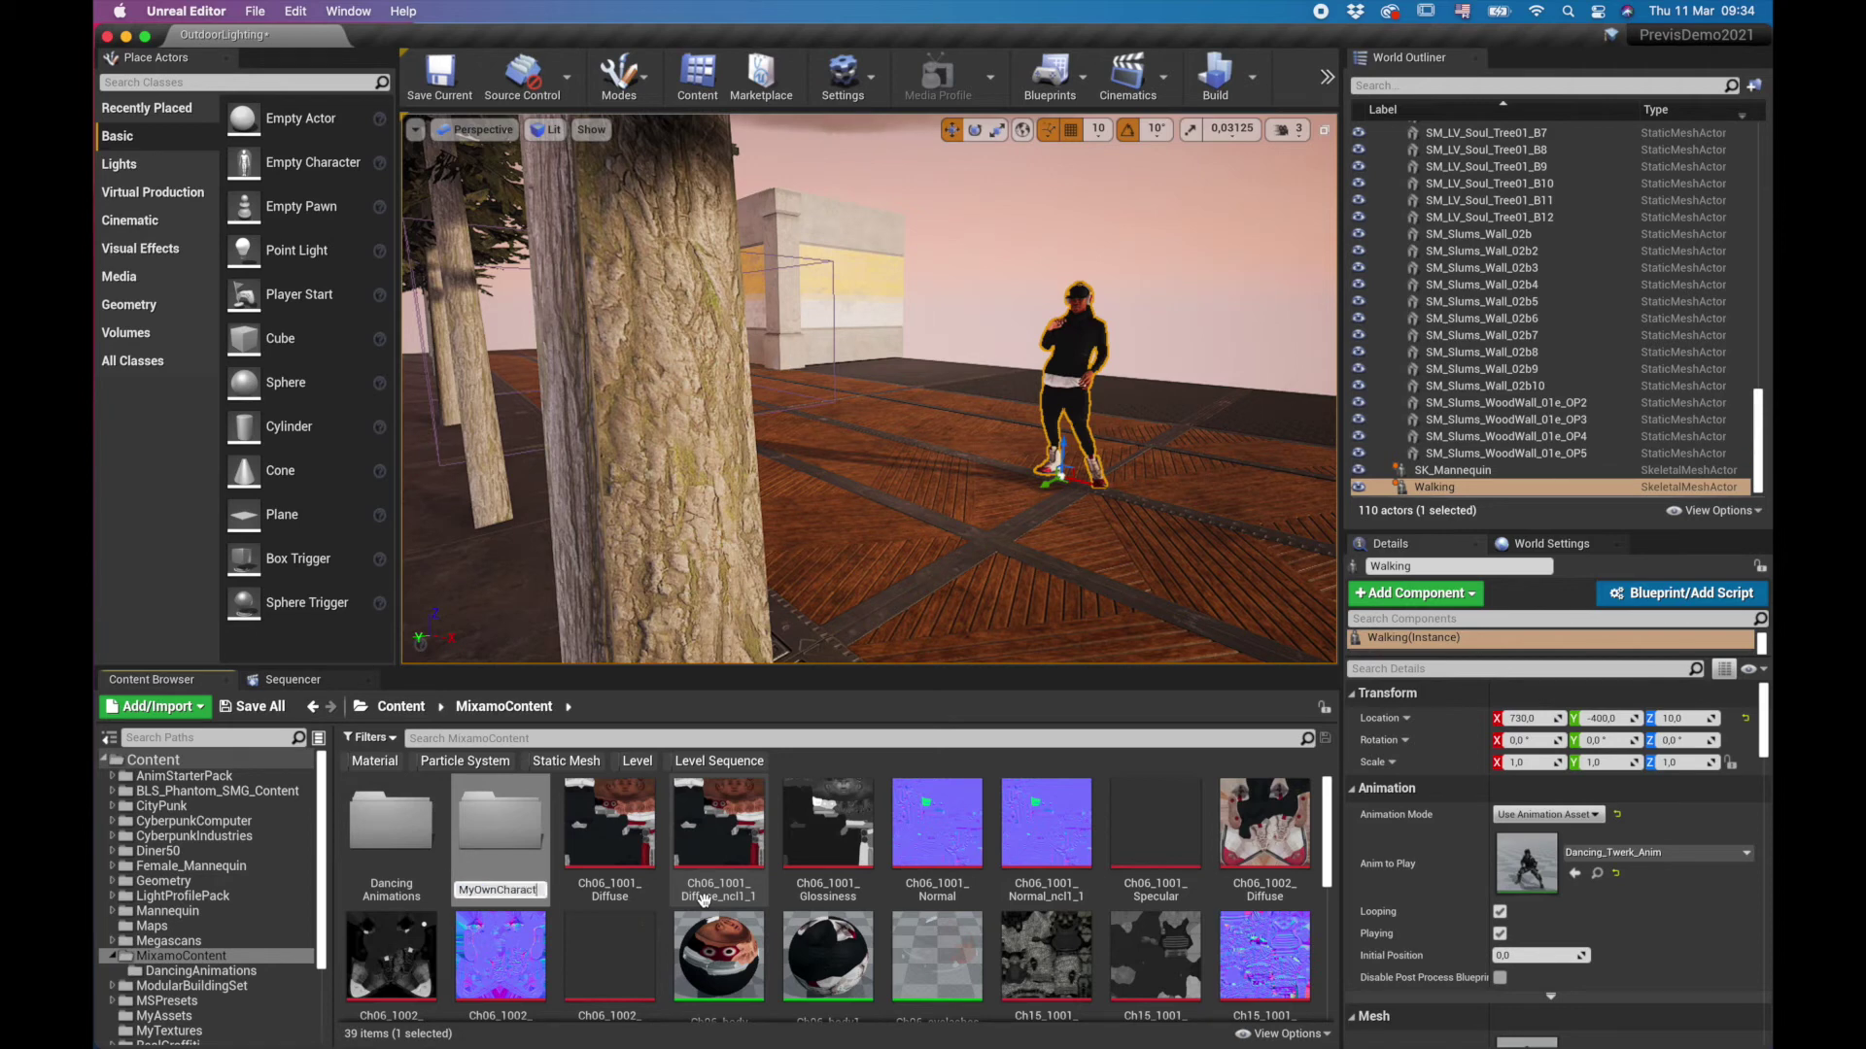
pyautogui.press('Return')
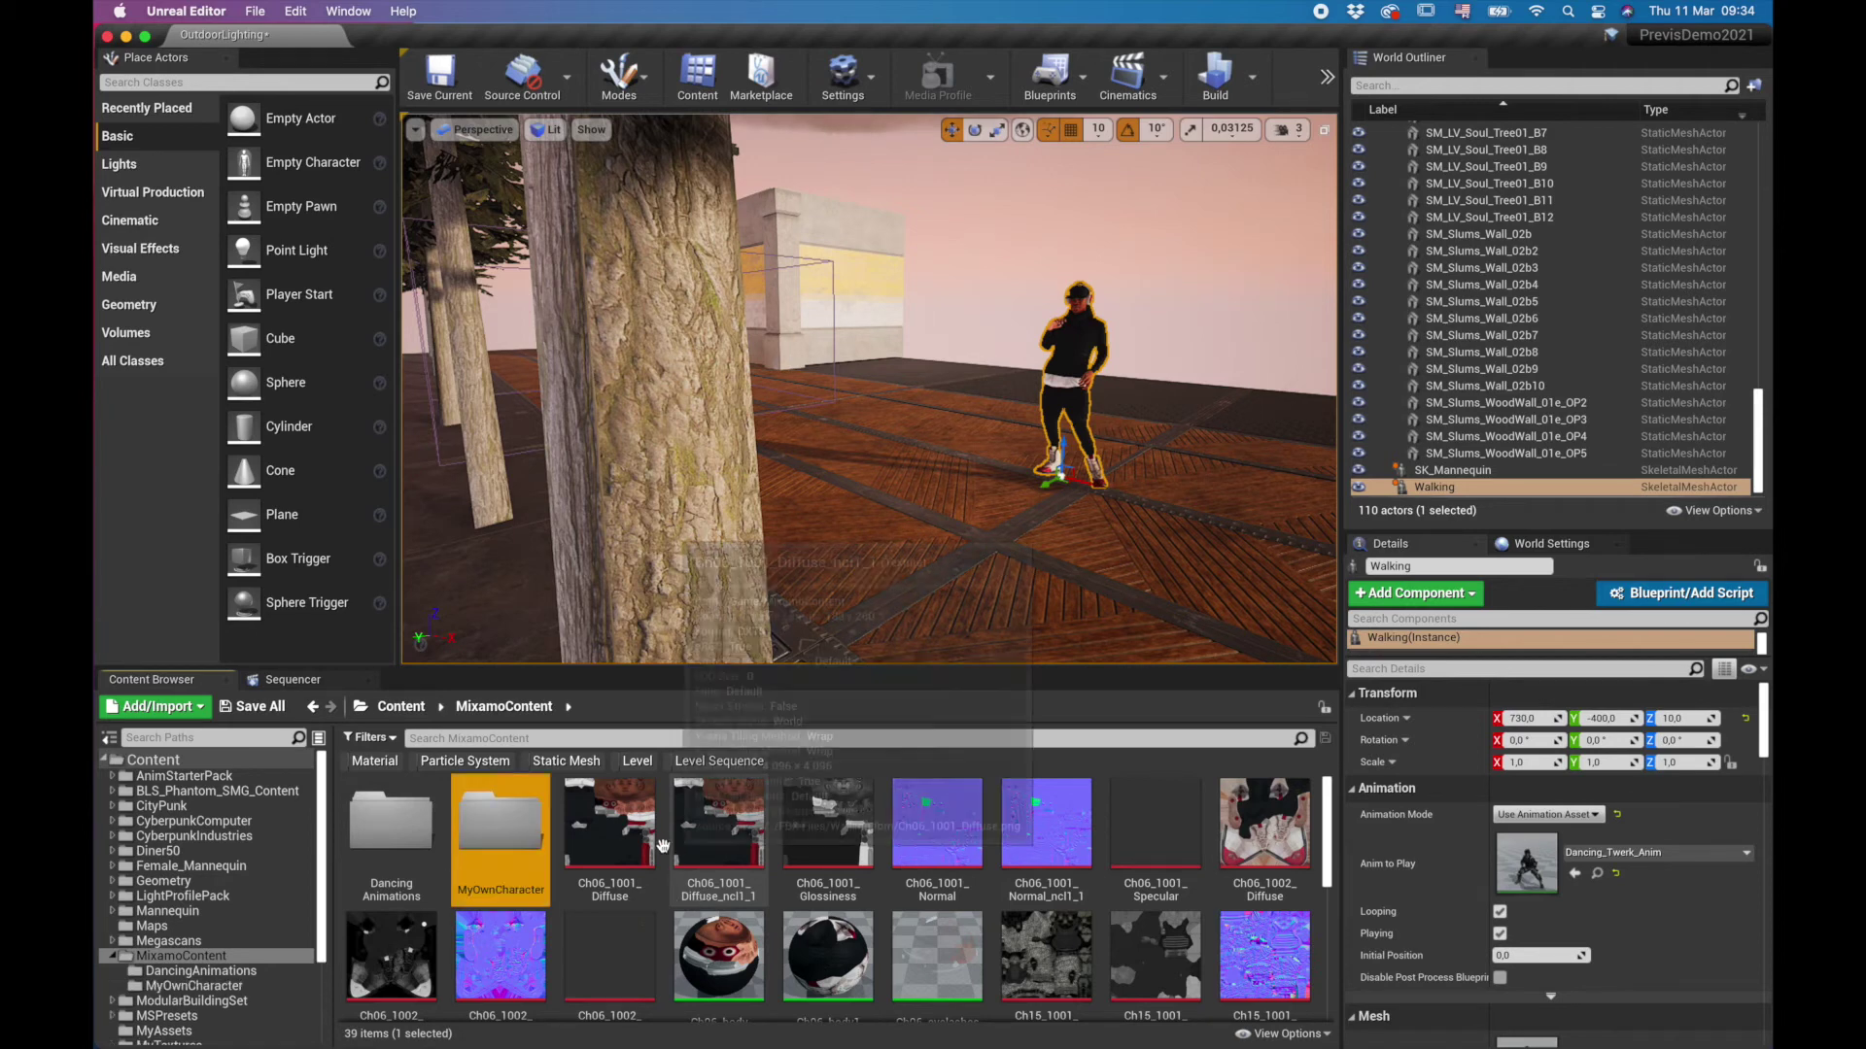
pyautogui.doubleClick(517, 813)
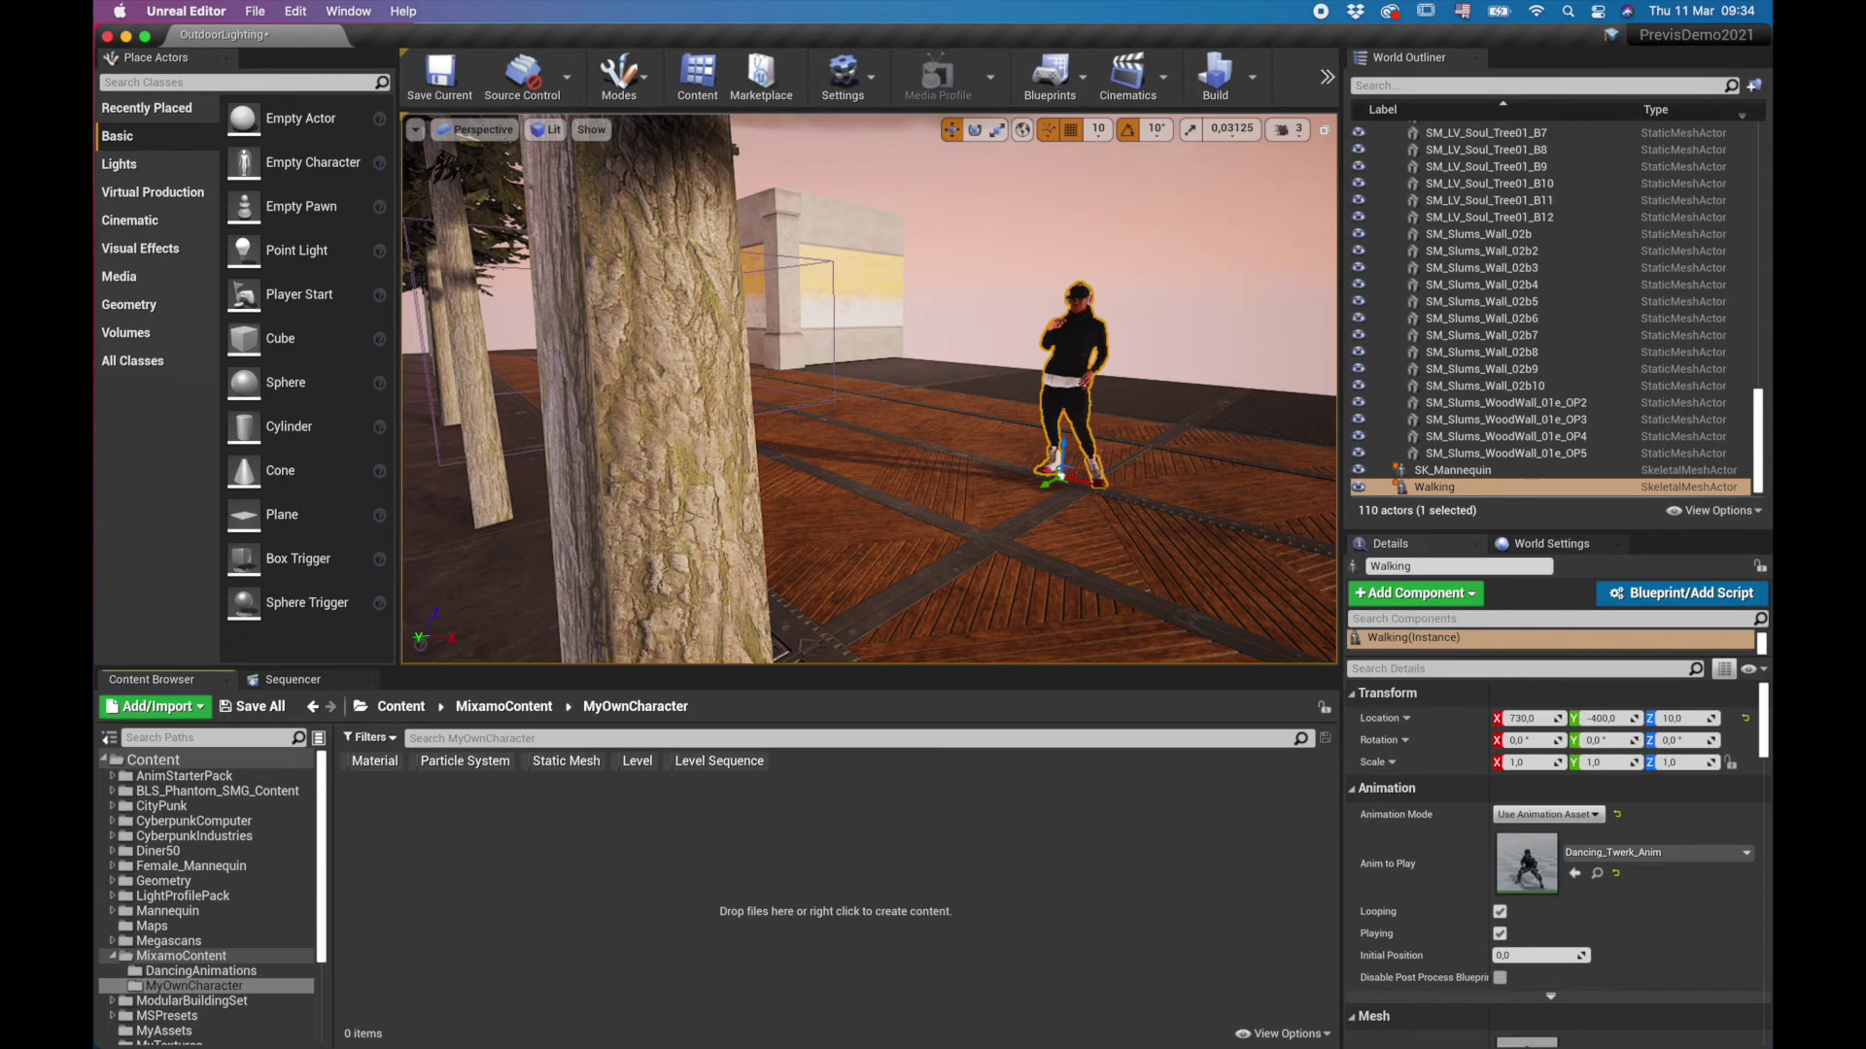
# Step: Drag Fast Run.fbx into MyOwnCharacter and pick Walk_With_Rifle-2_Skeleton as its skeleton
pyautogui.moveTo(773, 886); pyautogui.dragTo(772, 886)
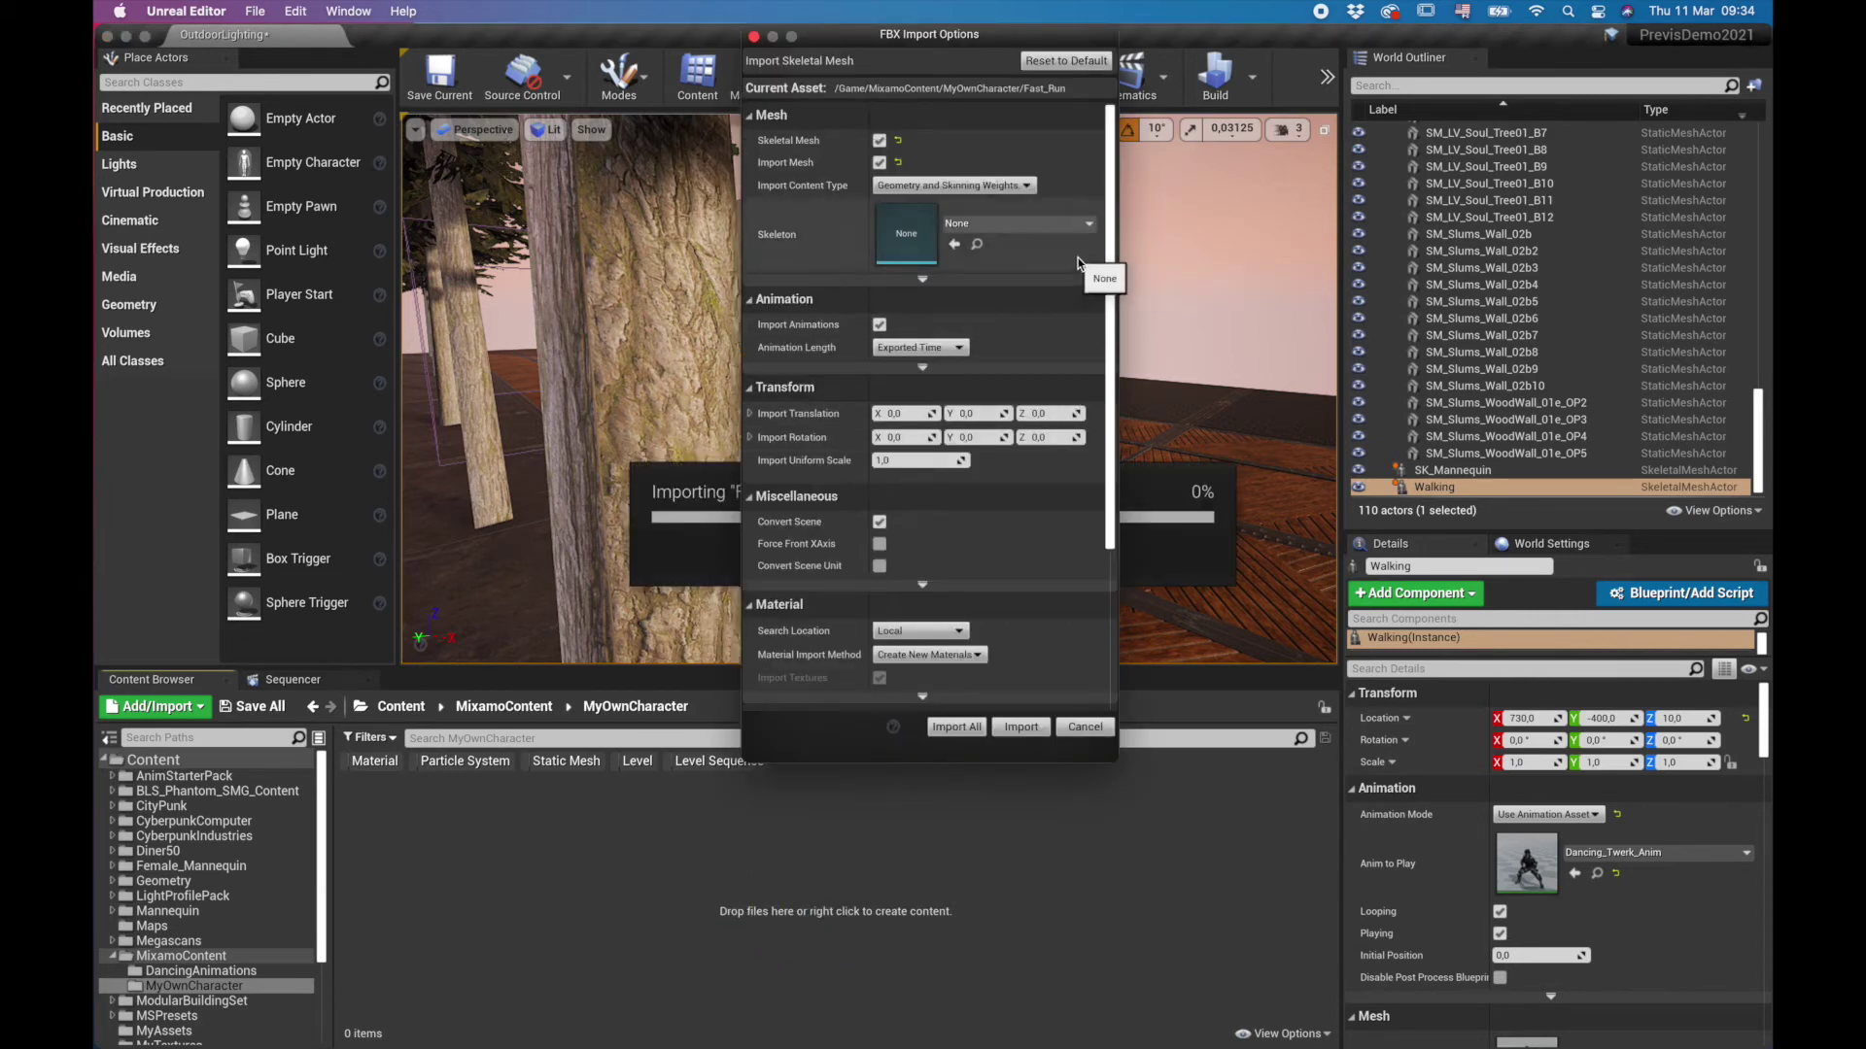
pyautogui.click(1081, 229)
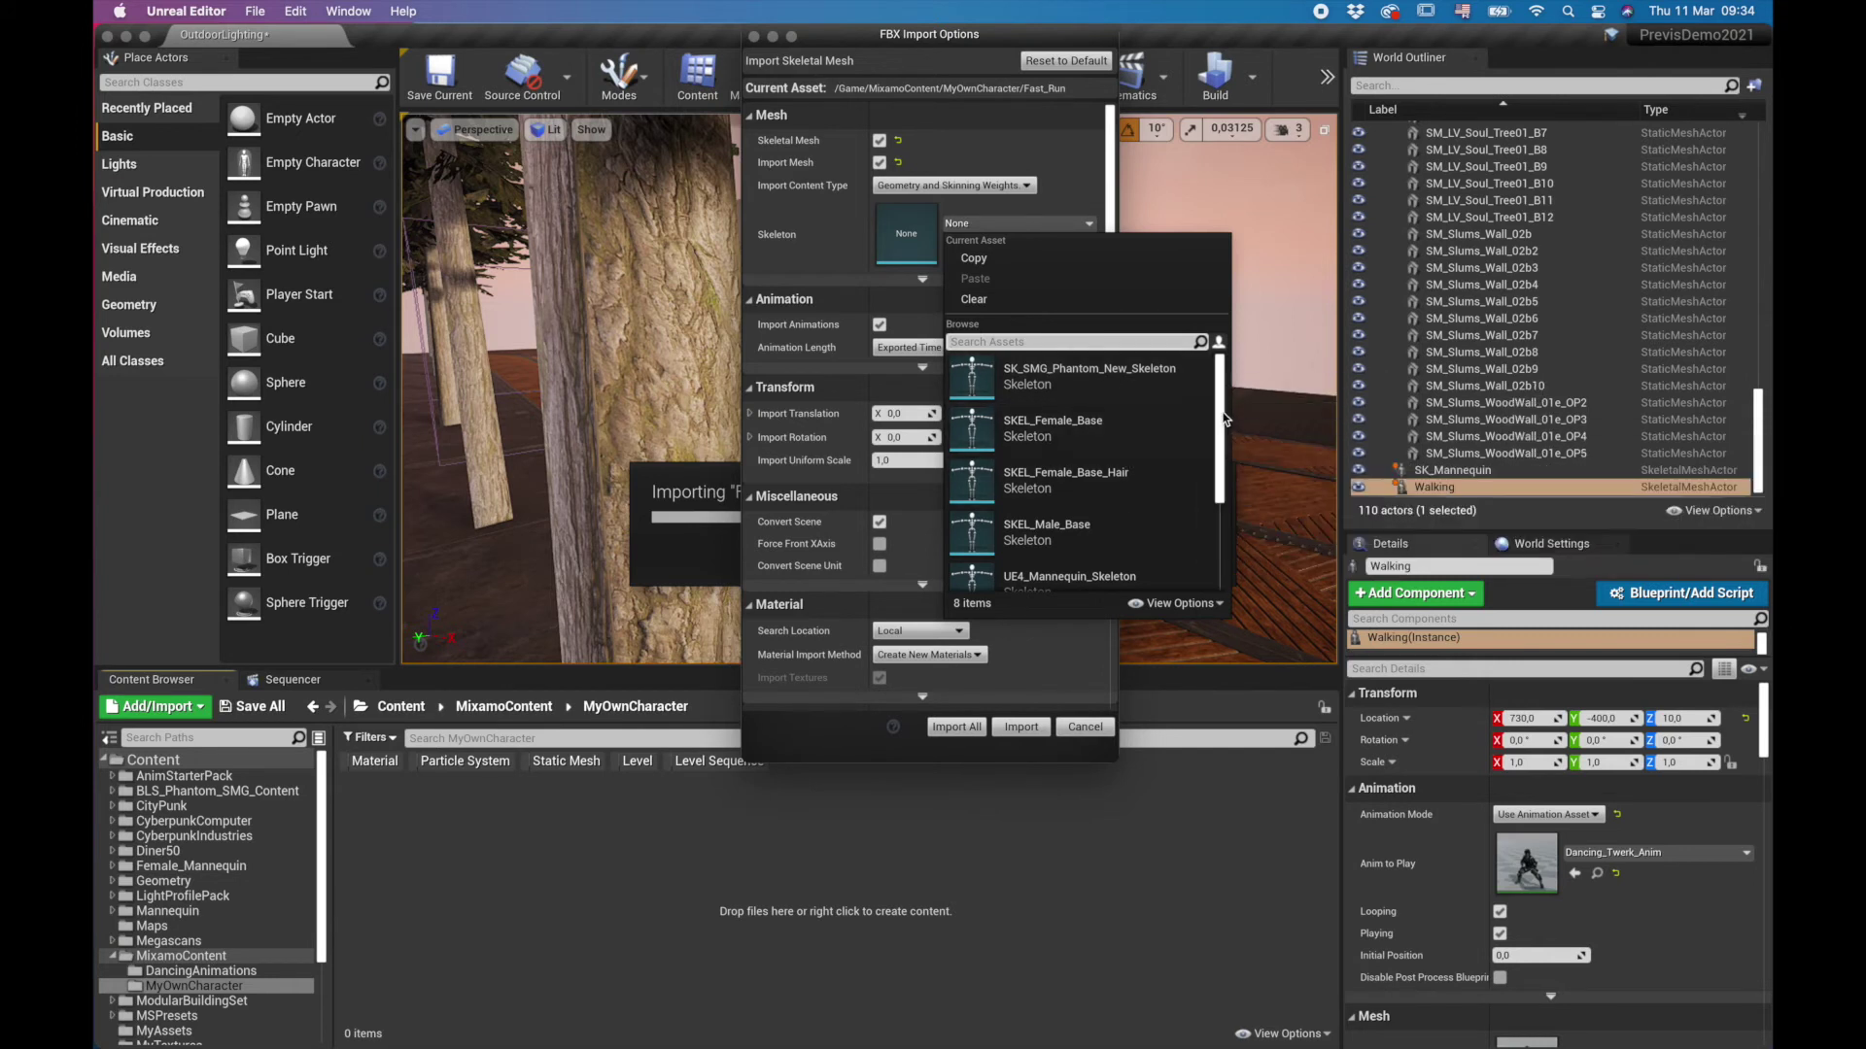
pyautogui.scroll(-1, 1222, 420)
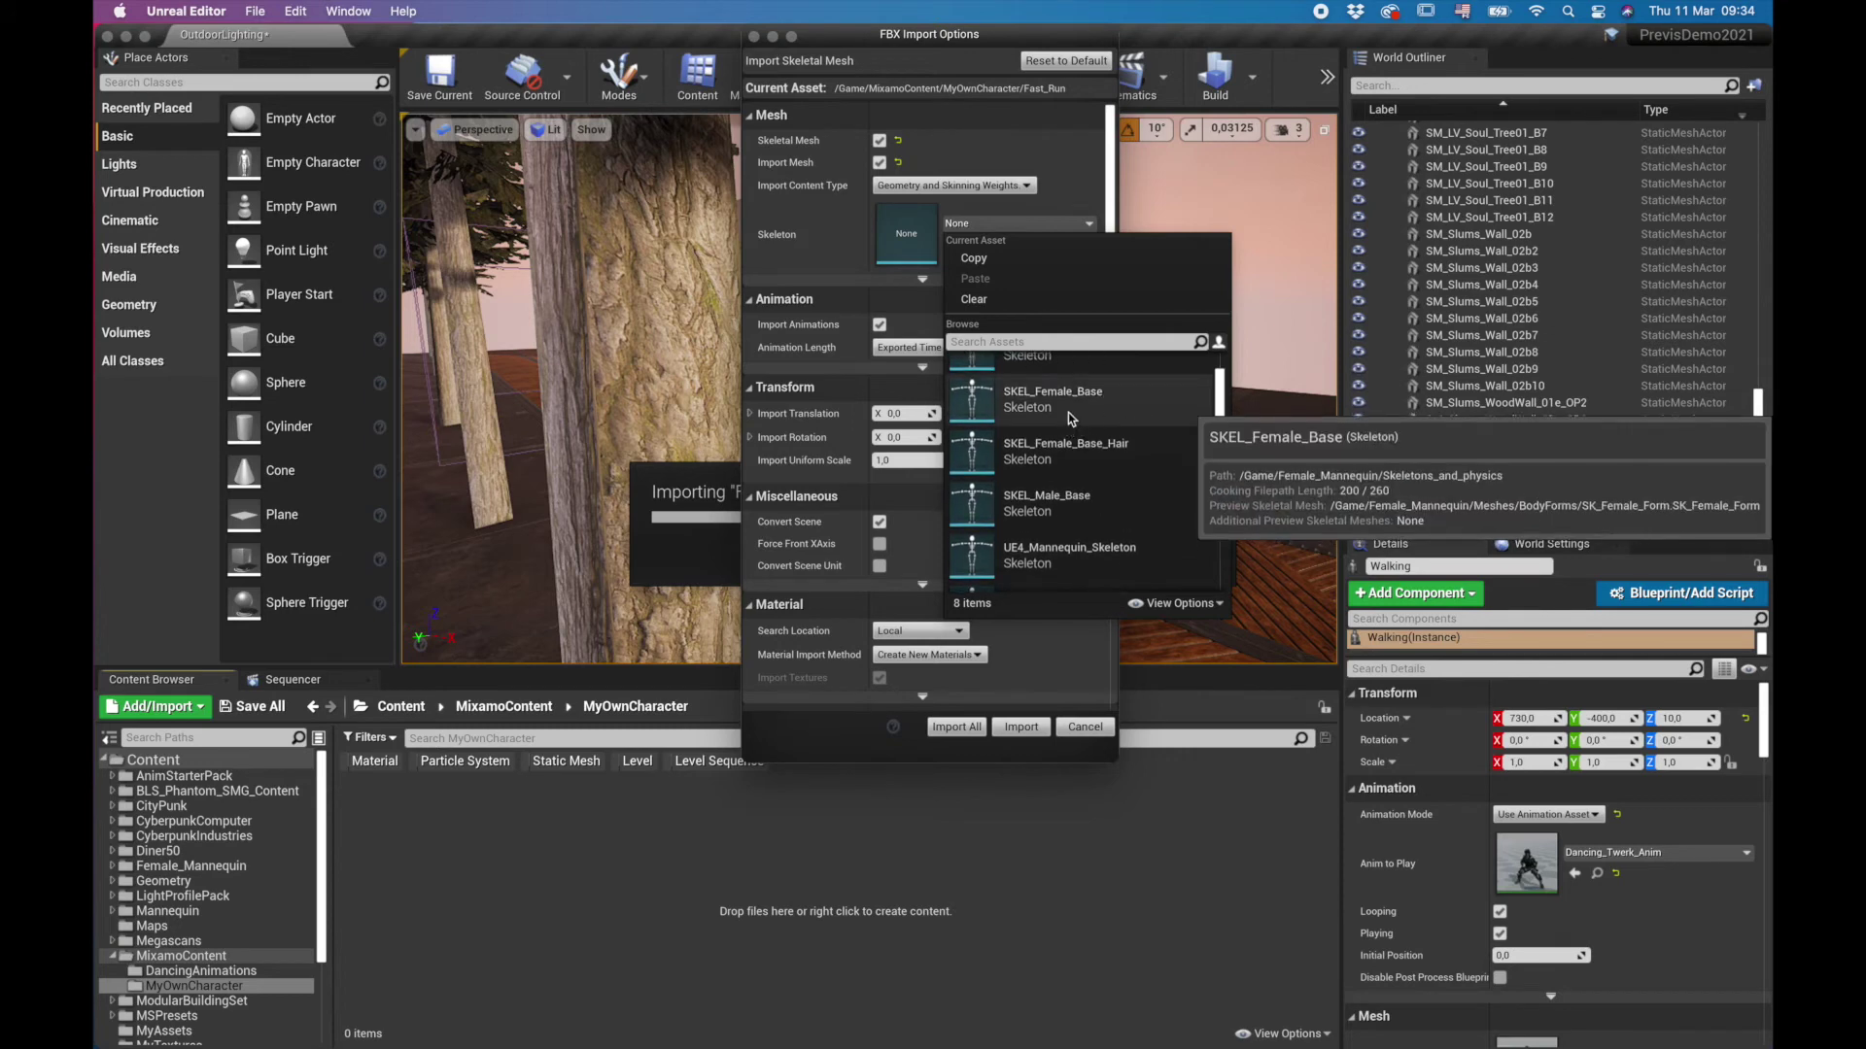
pyautogui.scroll(-3, 1226, 469)
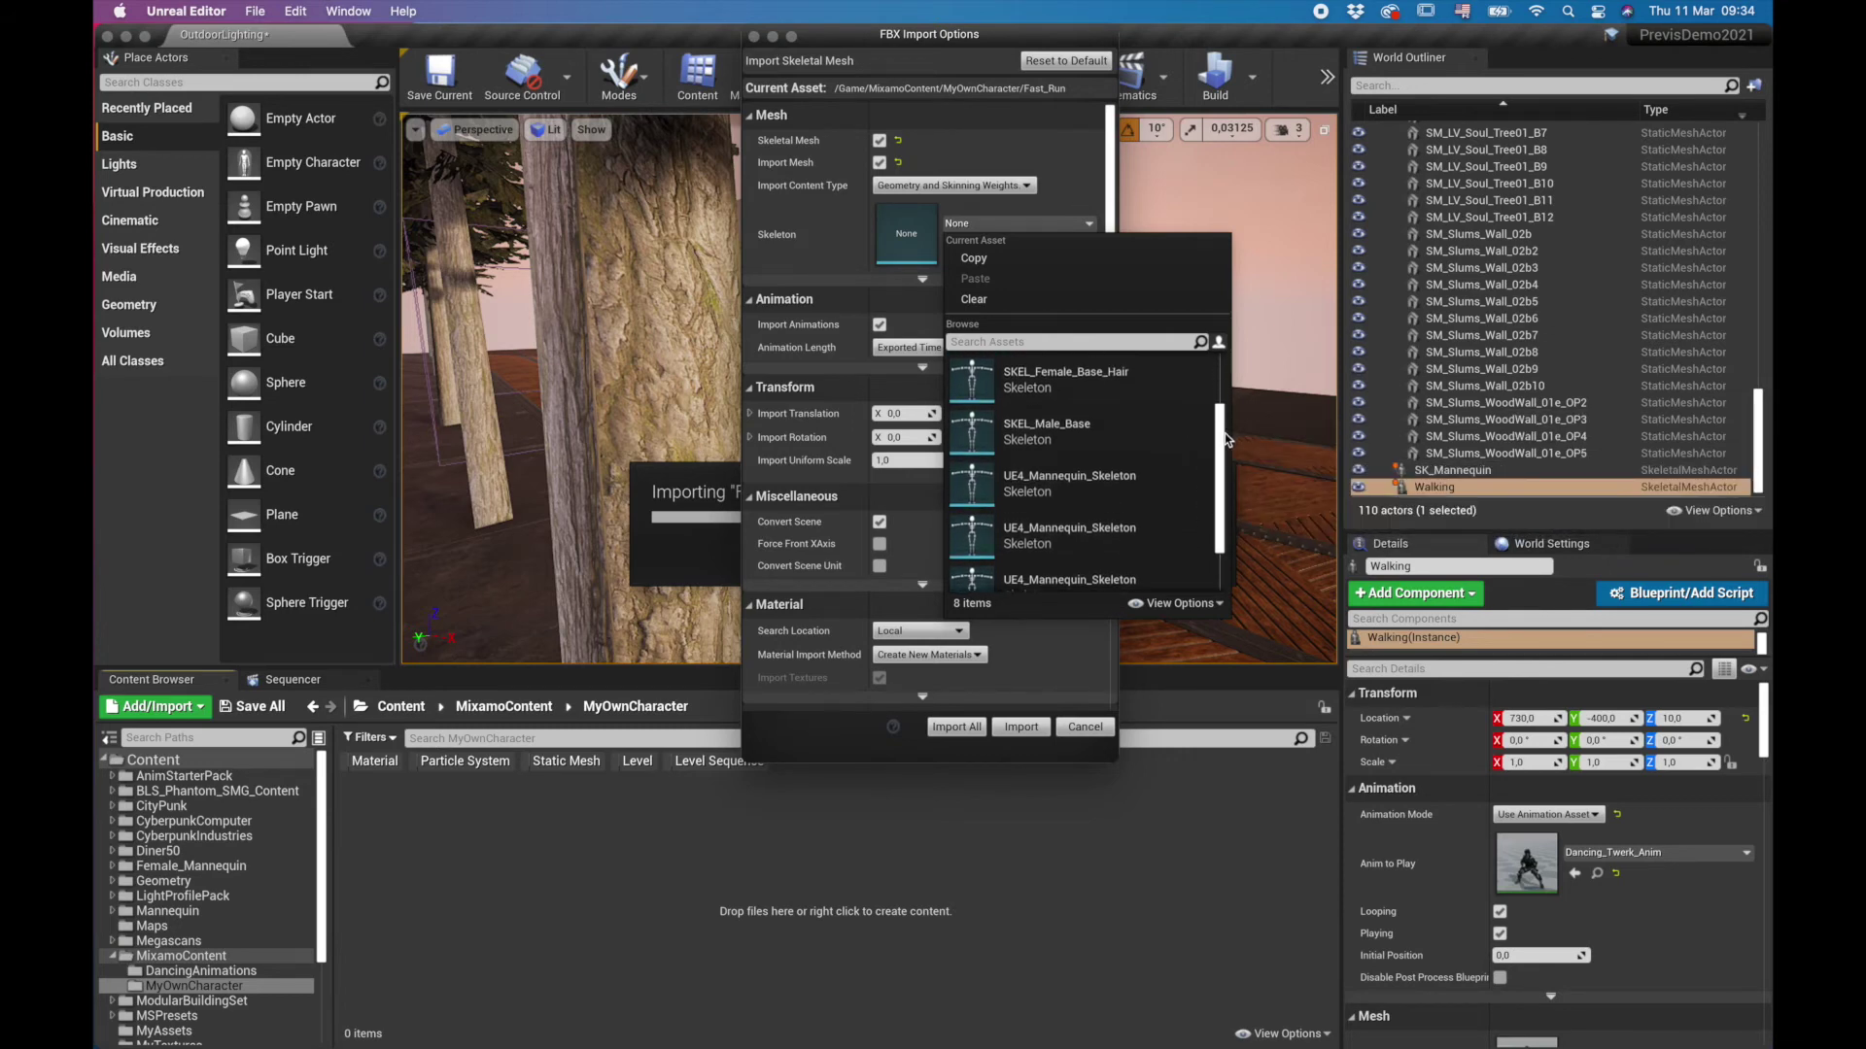
pyautogui.scroll(-1, 1227, 469)
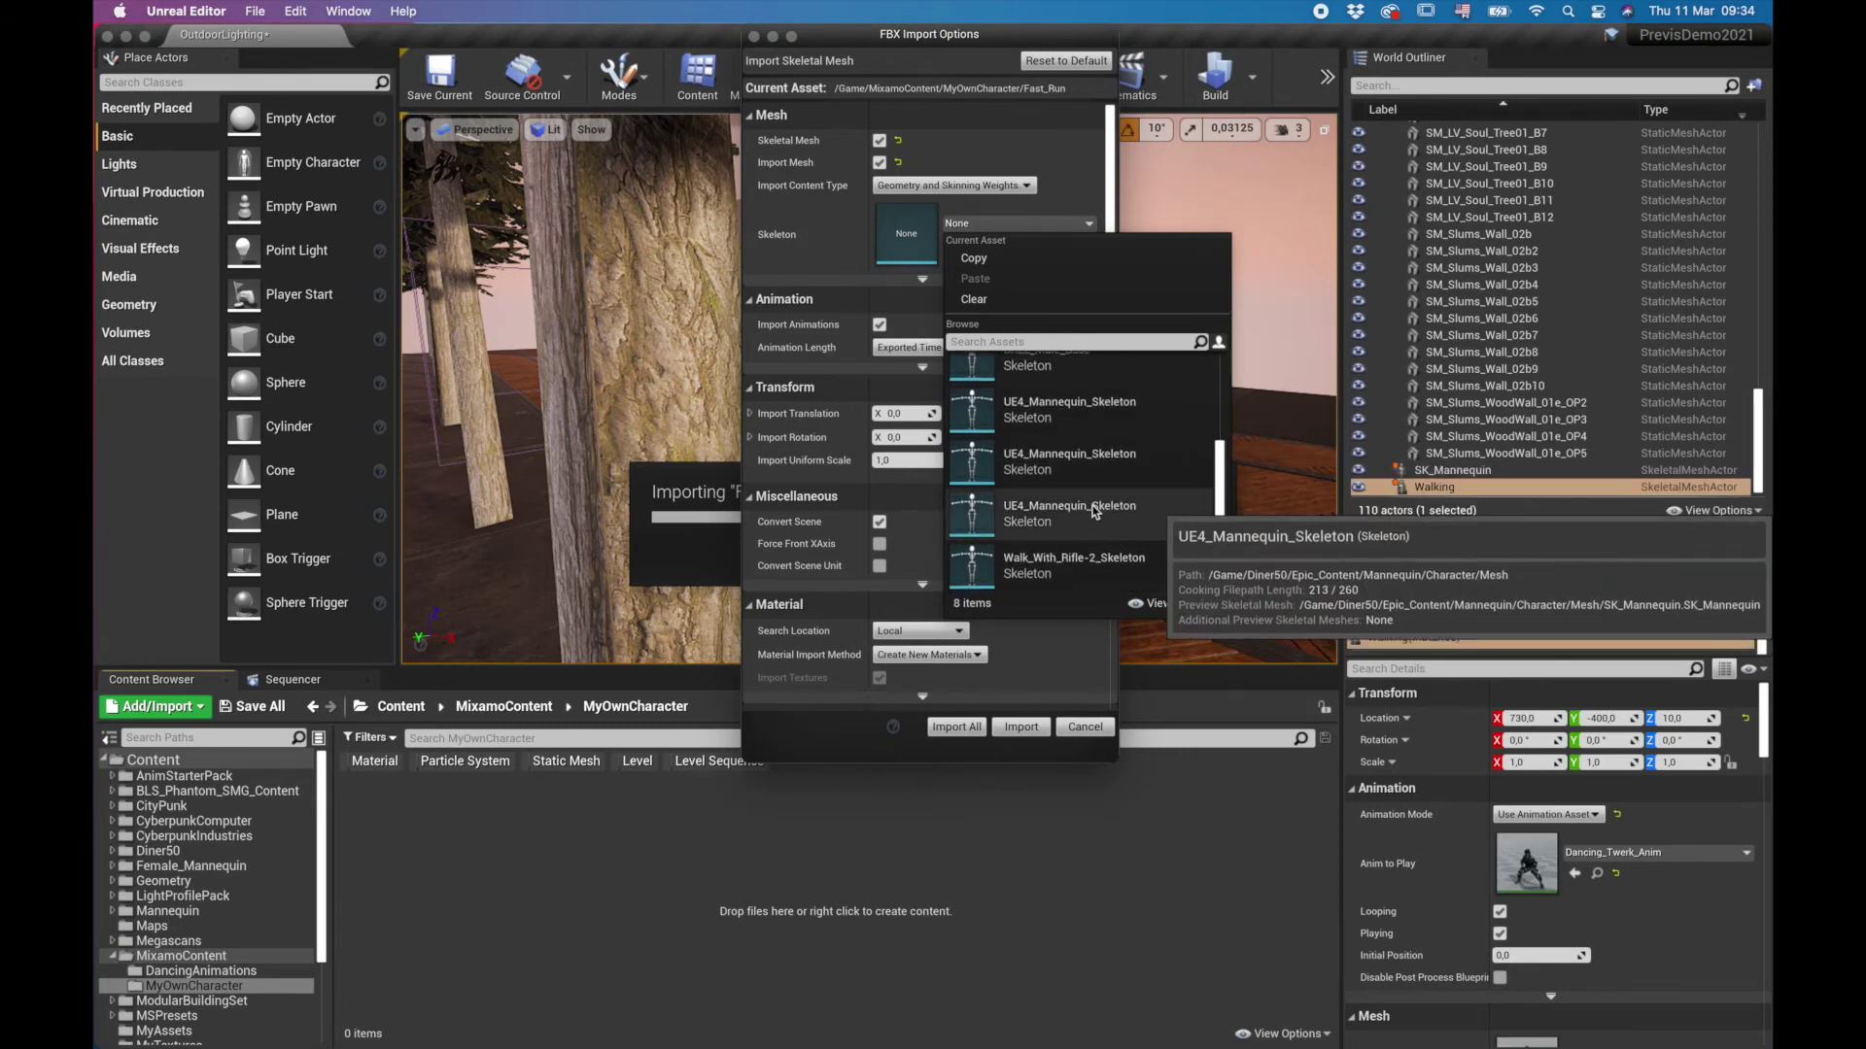
pyautogui.moveTo(1057, 568)
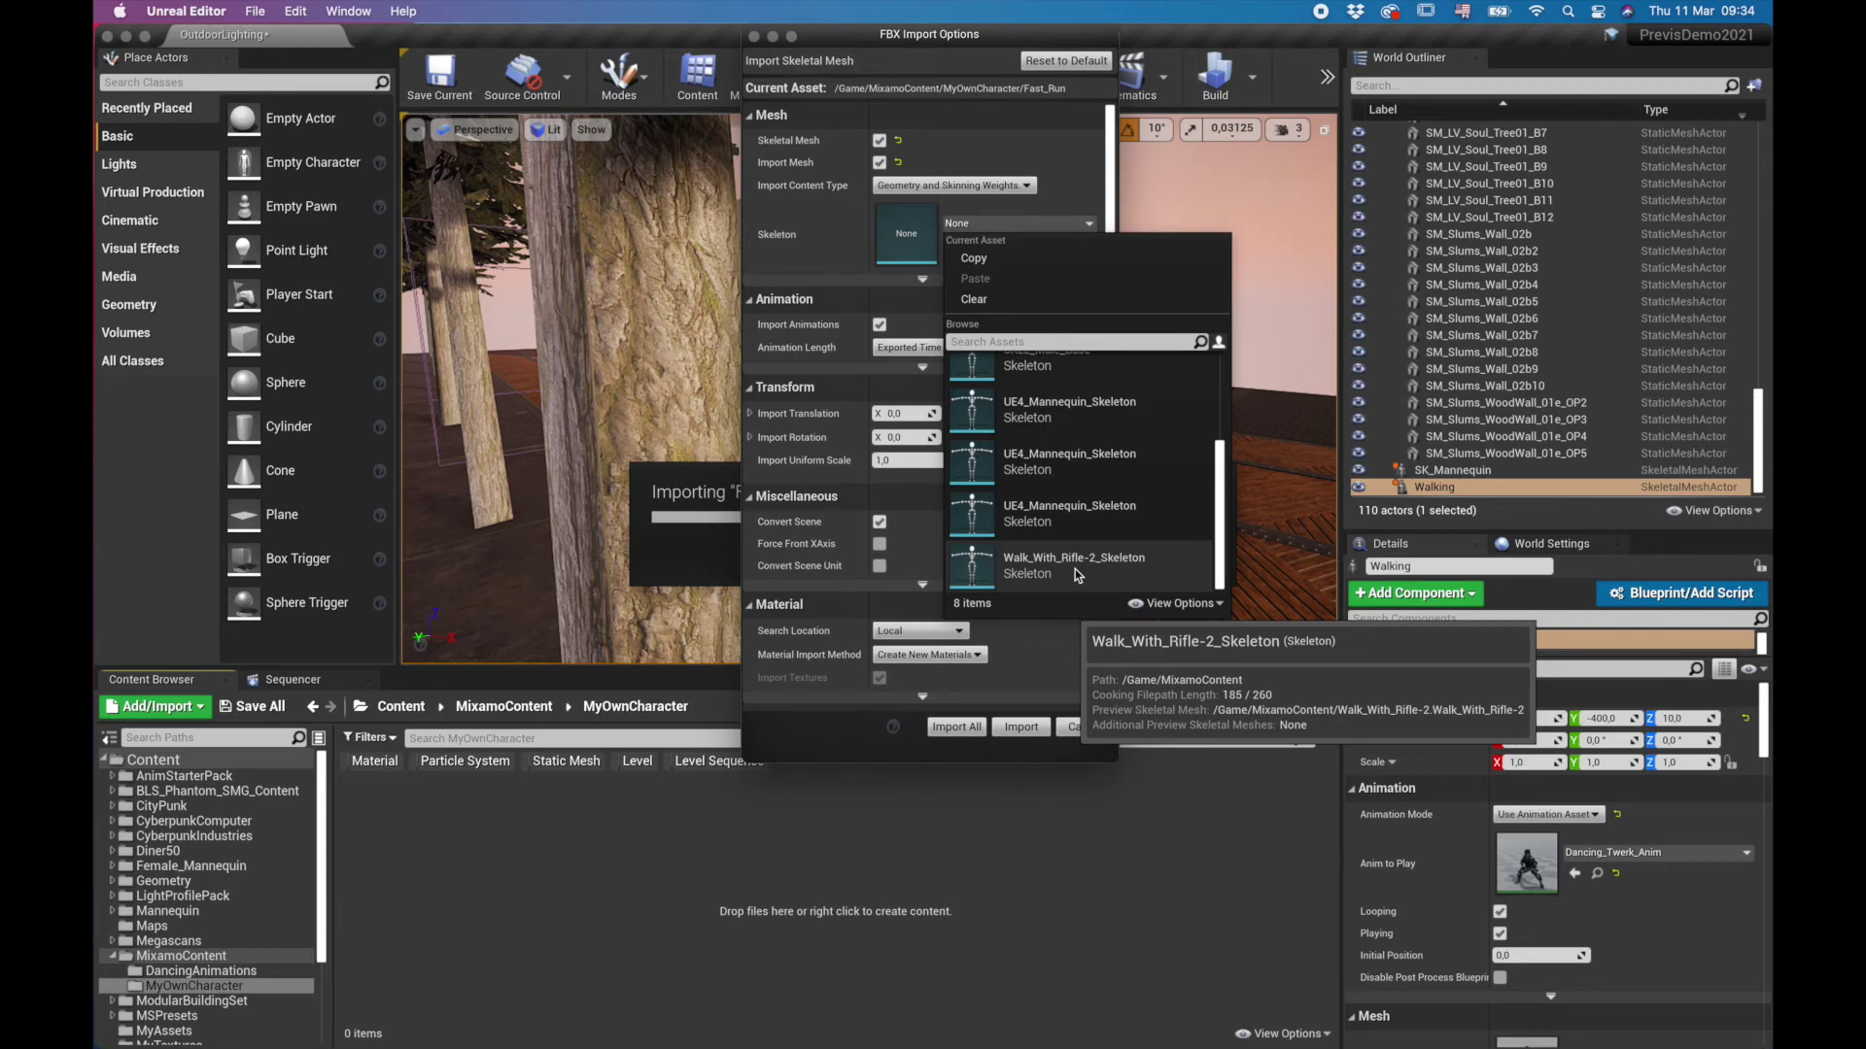
pyautogui.click(1075, 569)
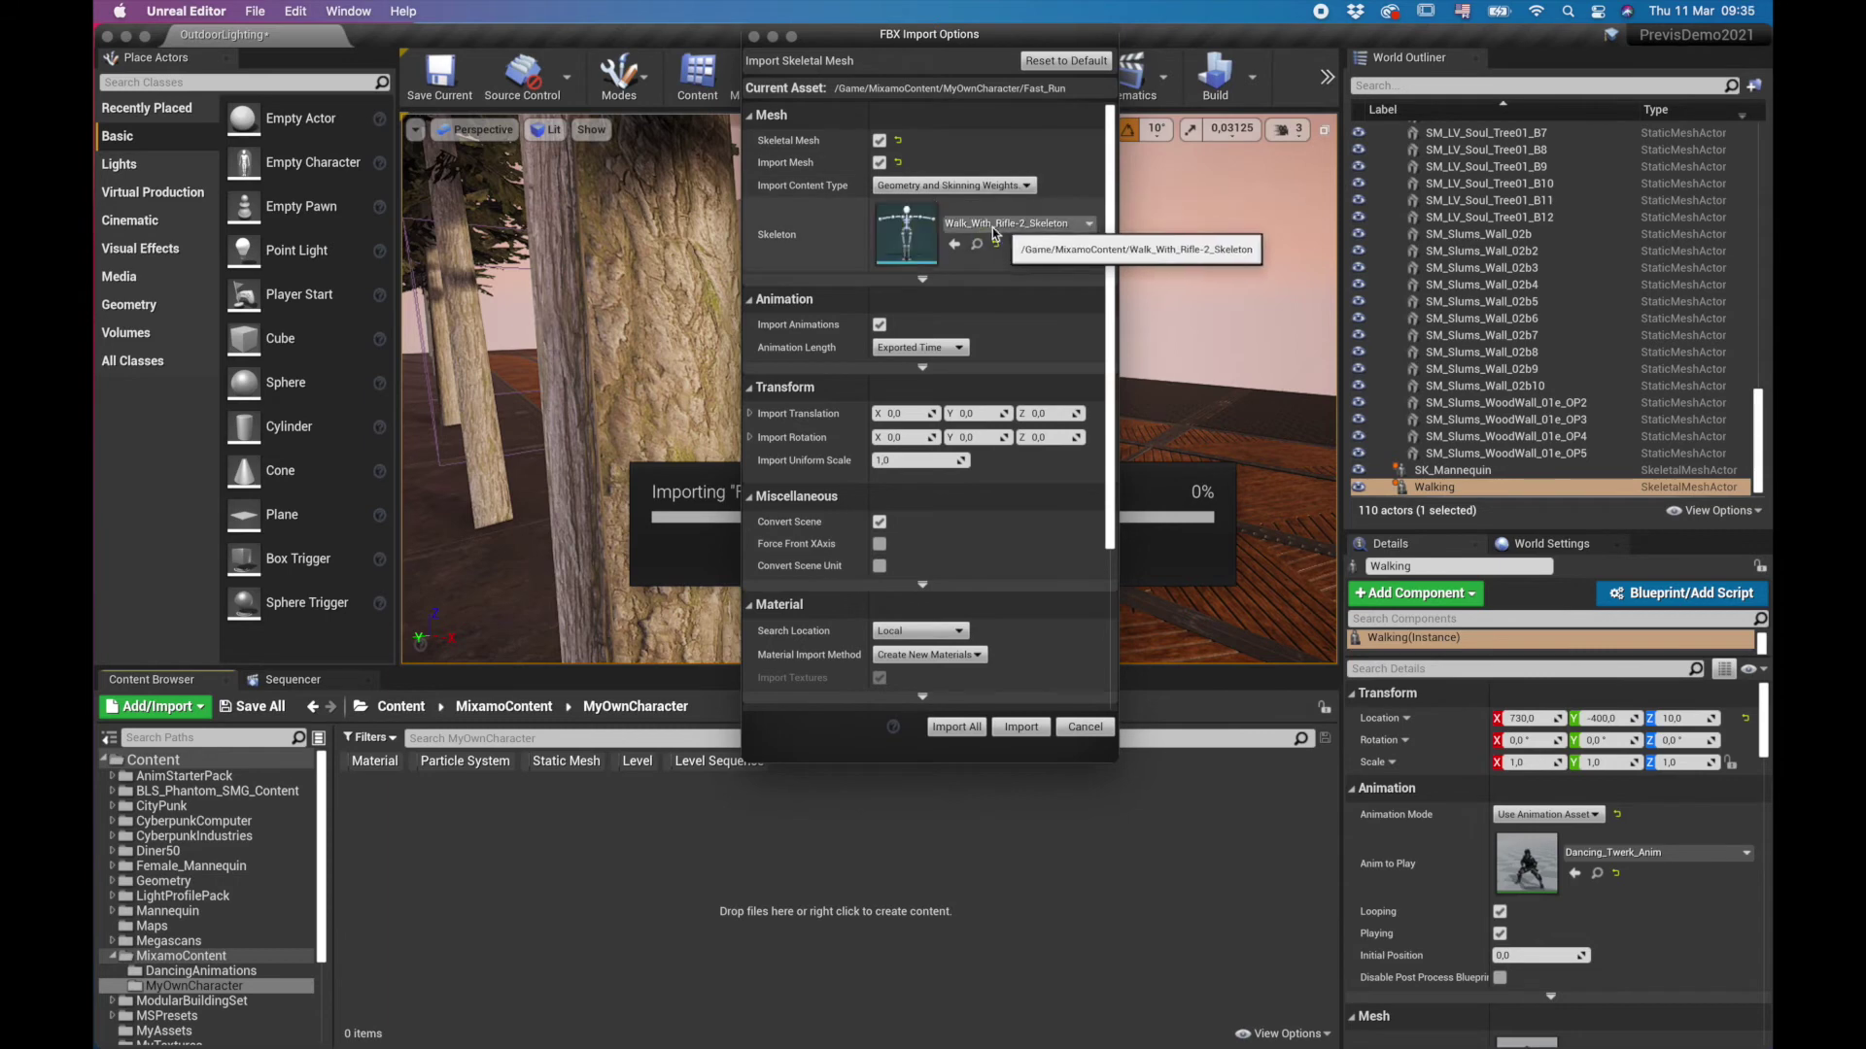
# Step: Reset the skeleton to None, enable Import Animations, and import Fast Run
pyautogui.click(1057, 224)
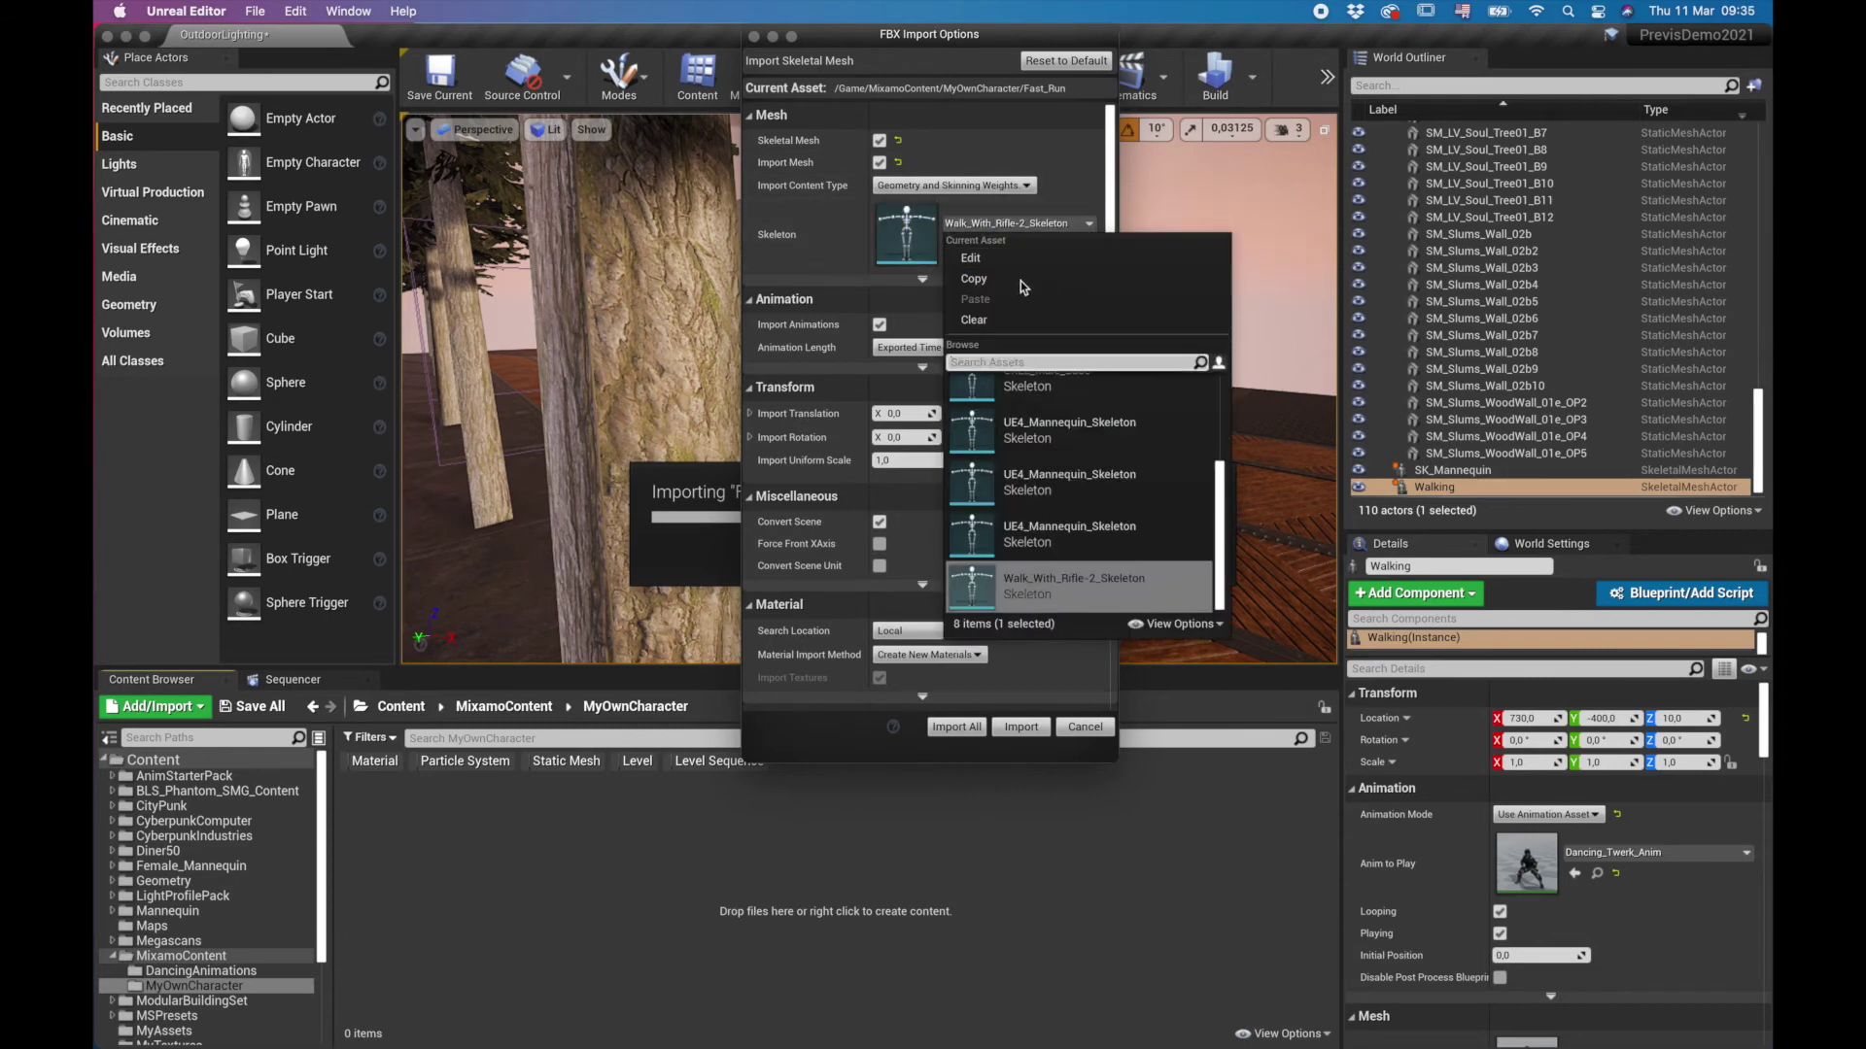
pyautogui.click(1008, 323)
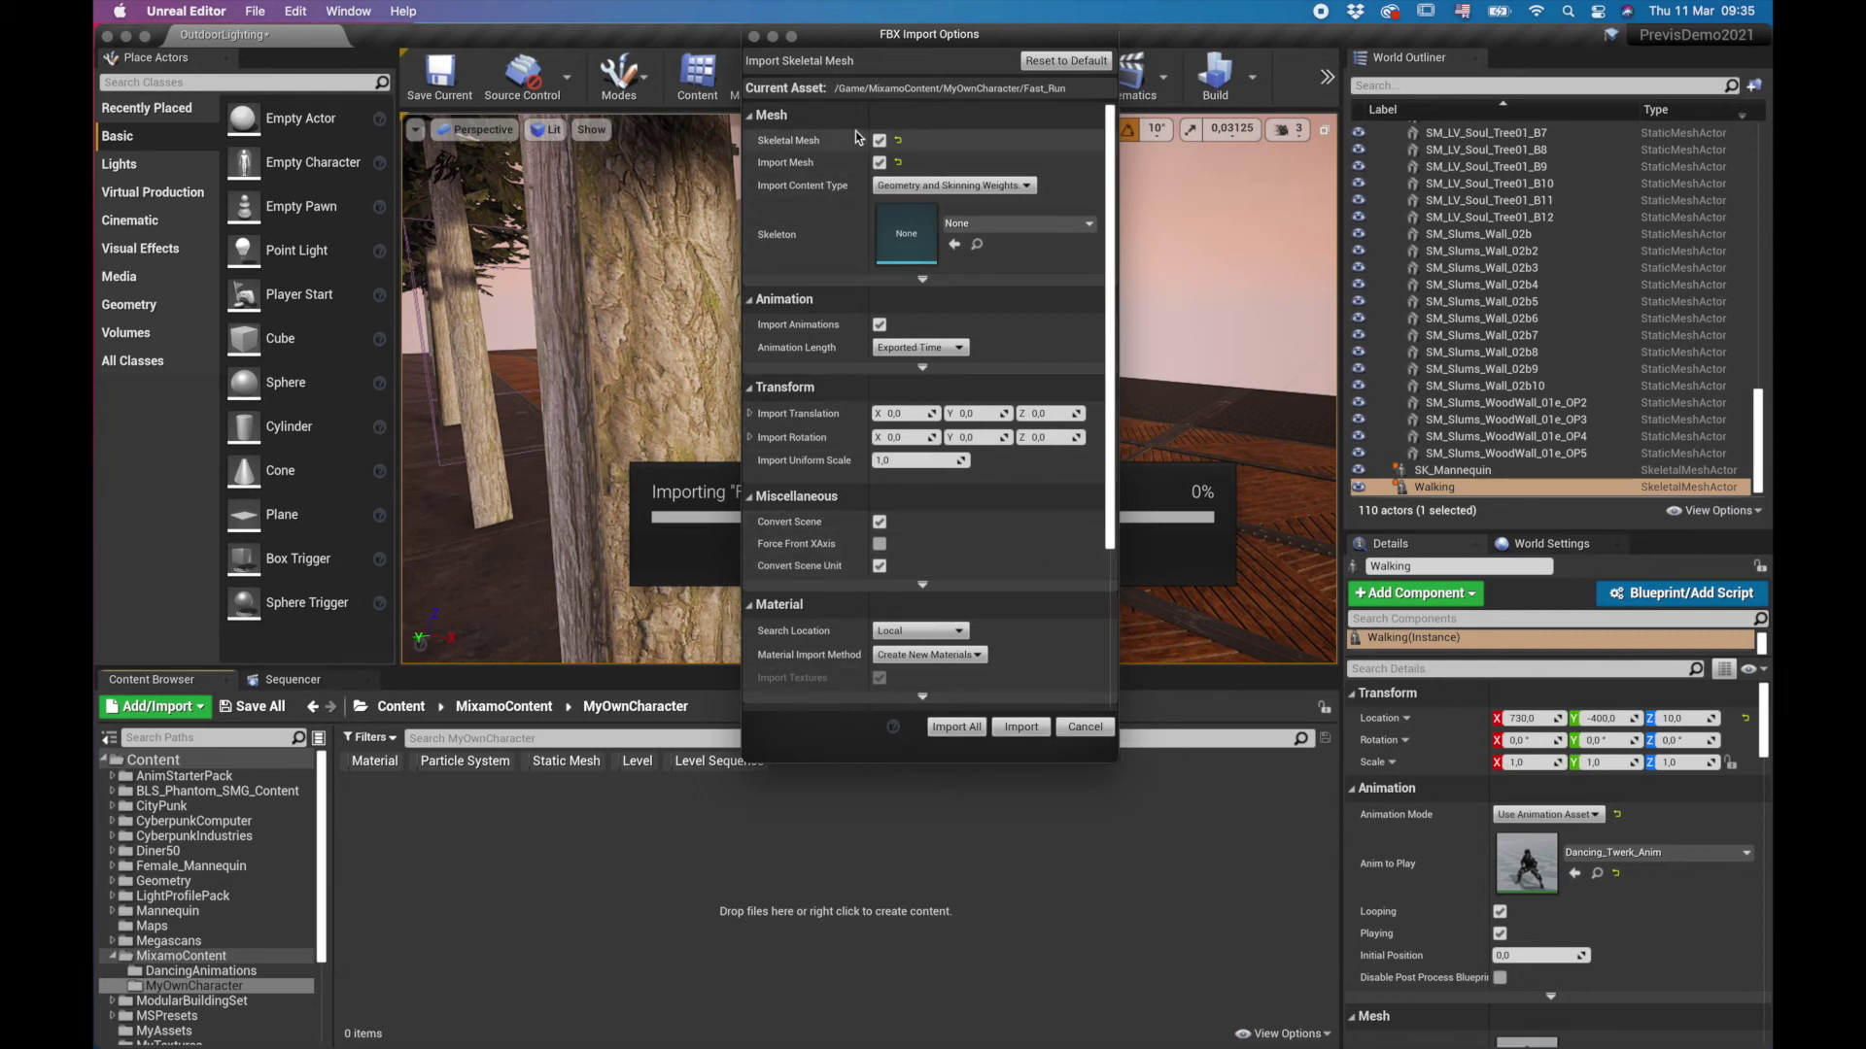
pyautogui.click(880, 324)
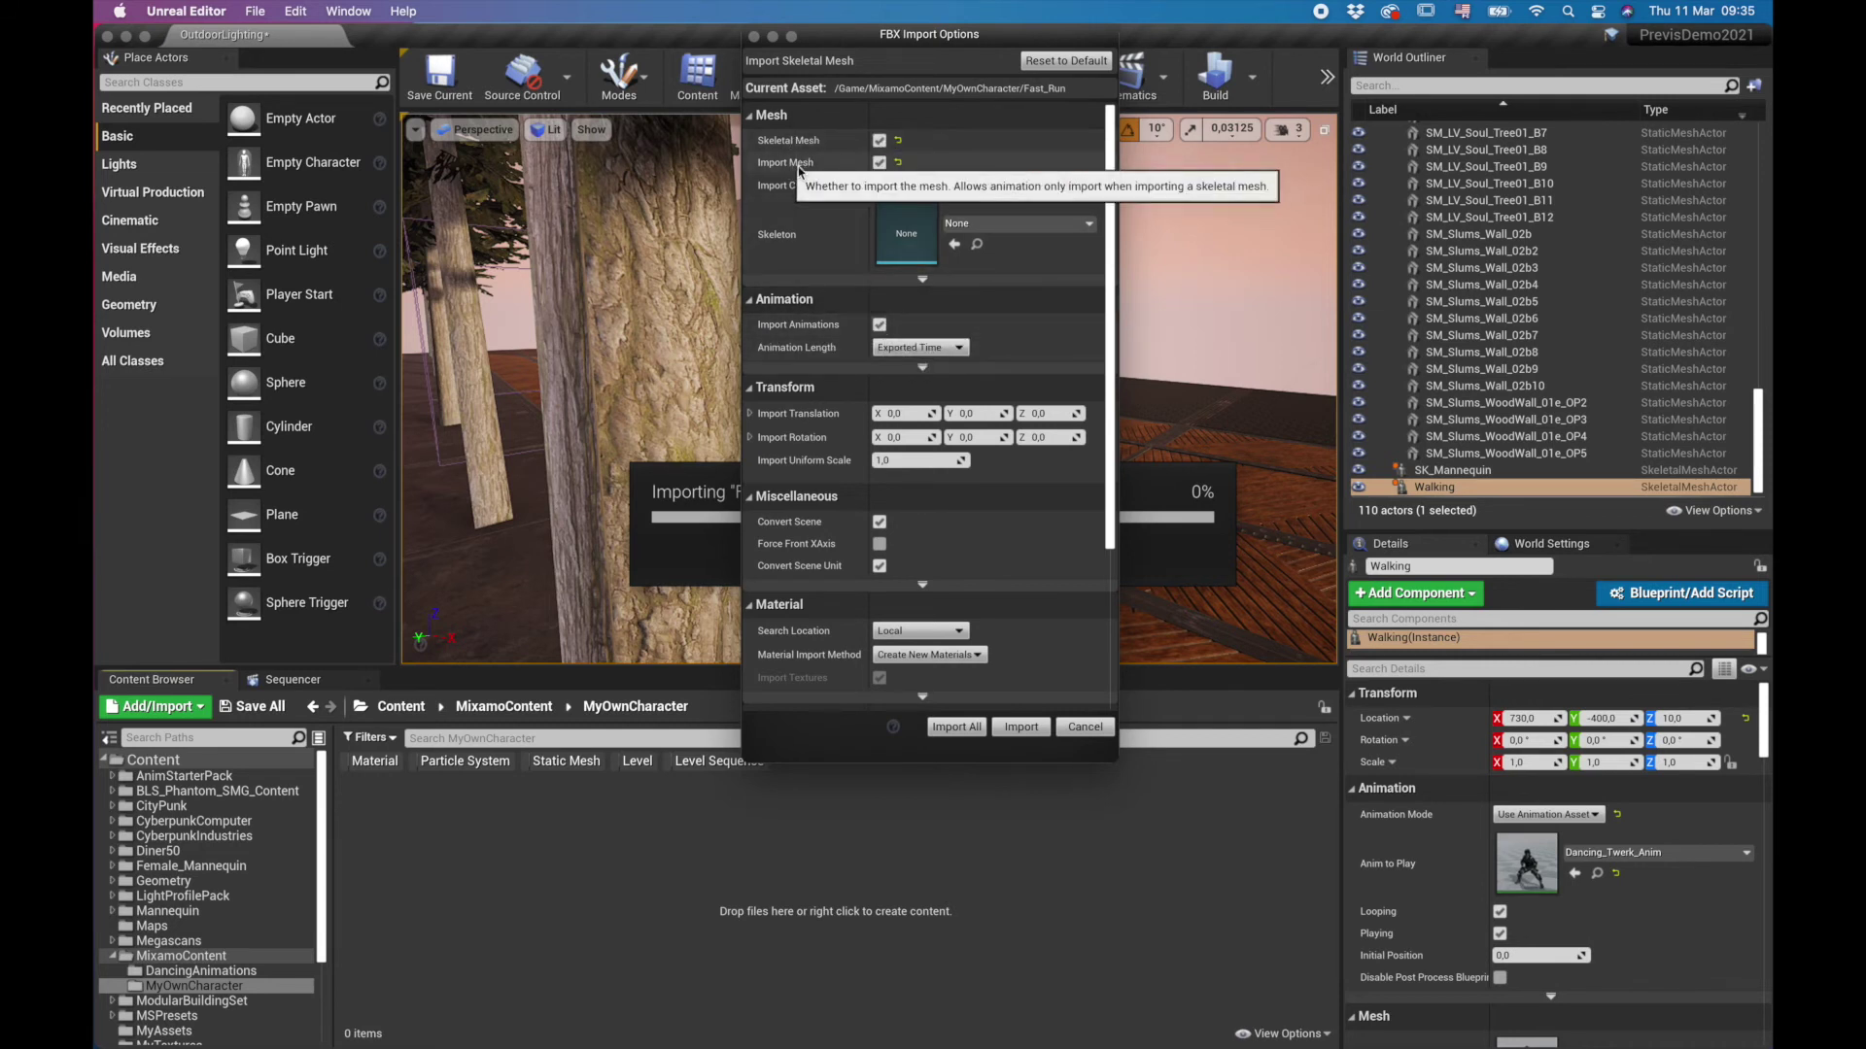
pyautogui.click(966, 732)
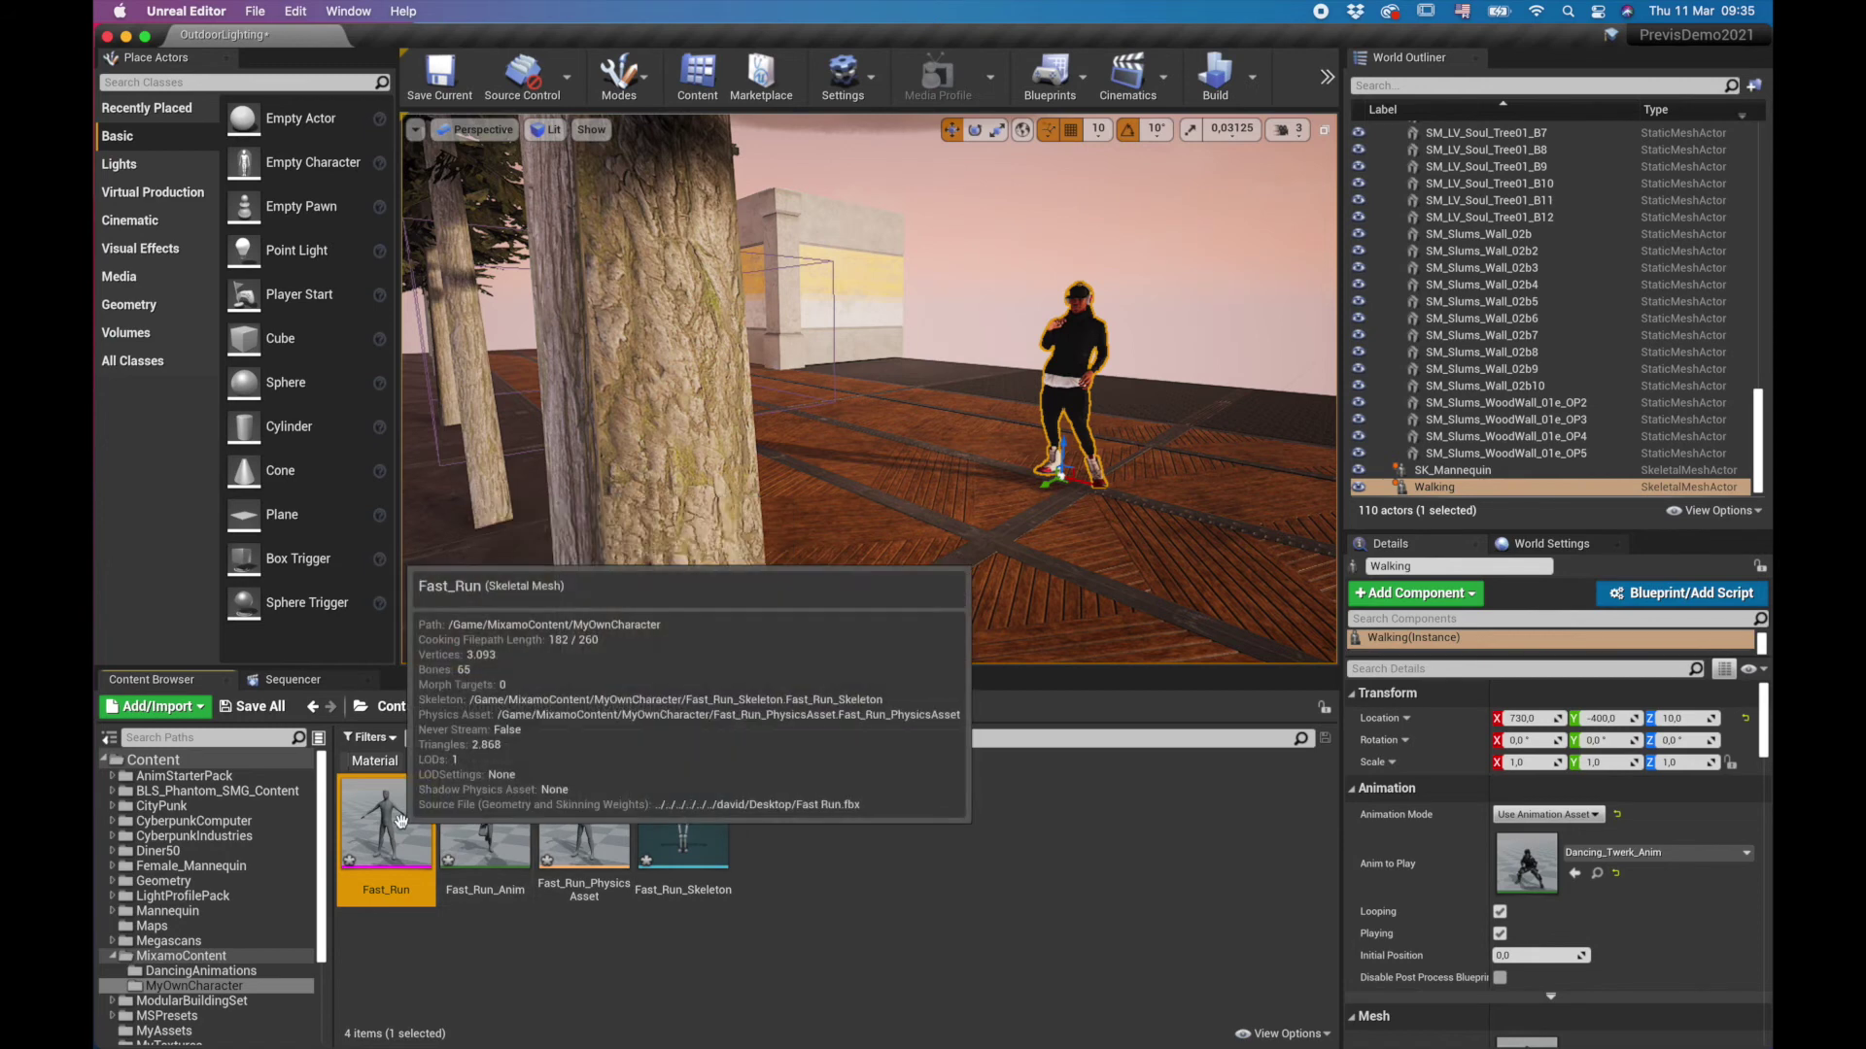
# Step: Place Fast_Run_Anim in the level beside the dancer and test it in a brief play session
pyautogui.moveTo(488, 817); pyautogui.dragTo(918, 452)
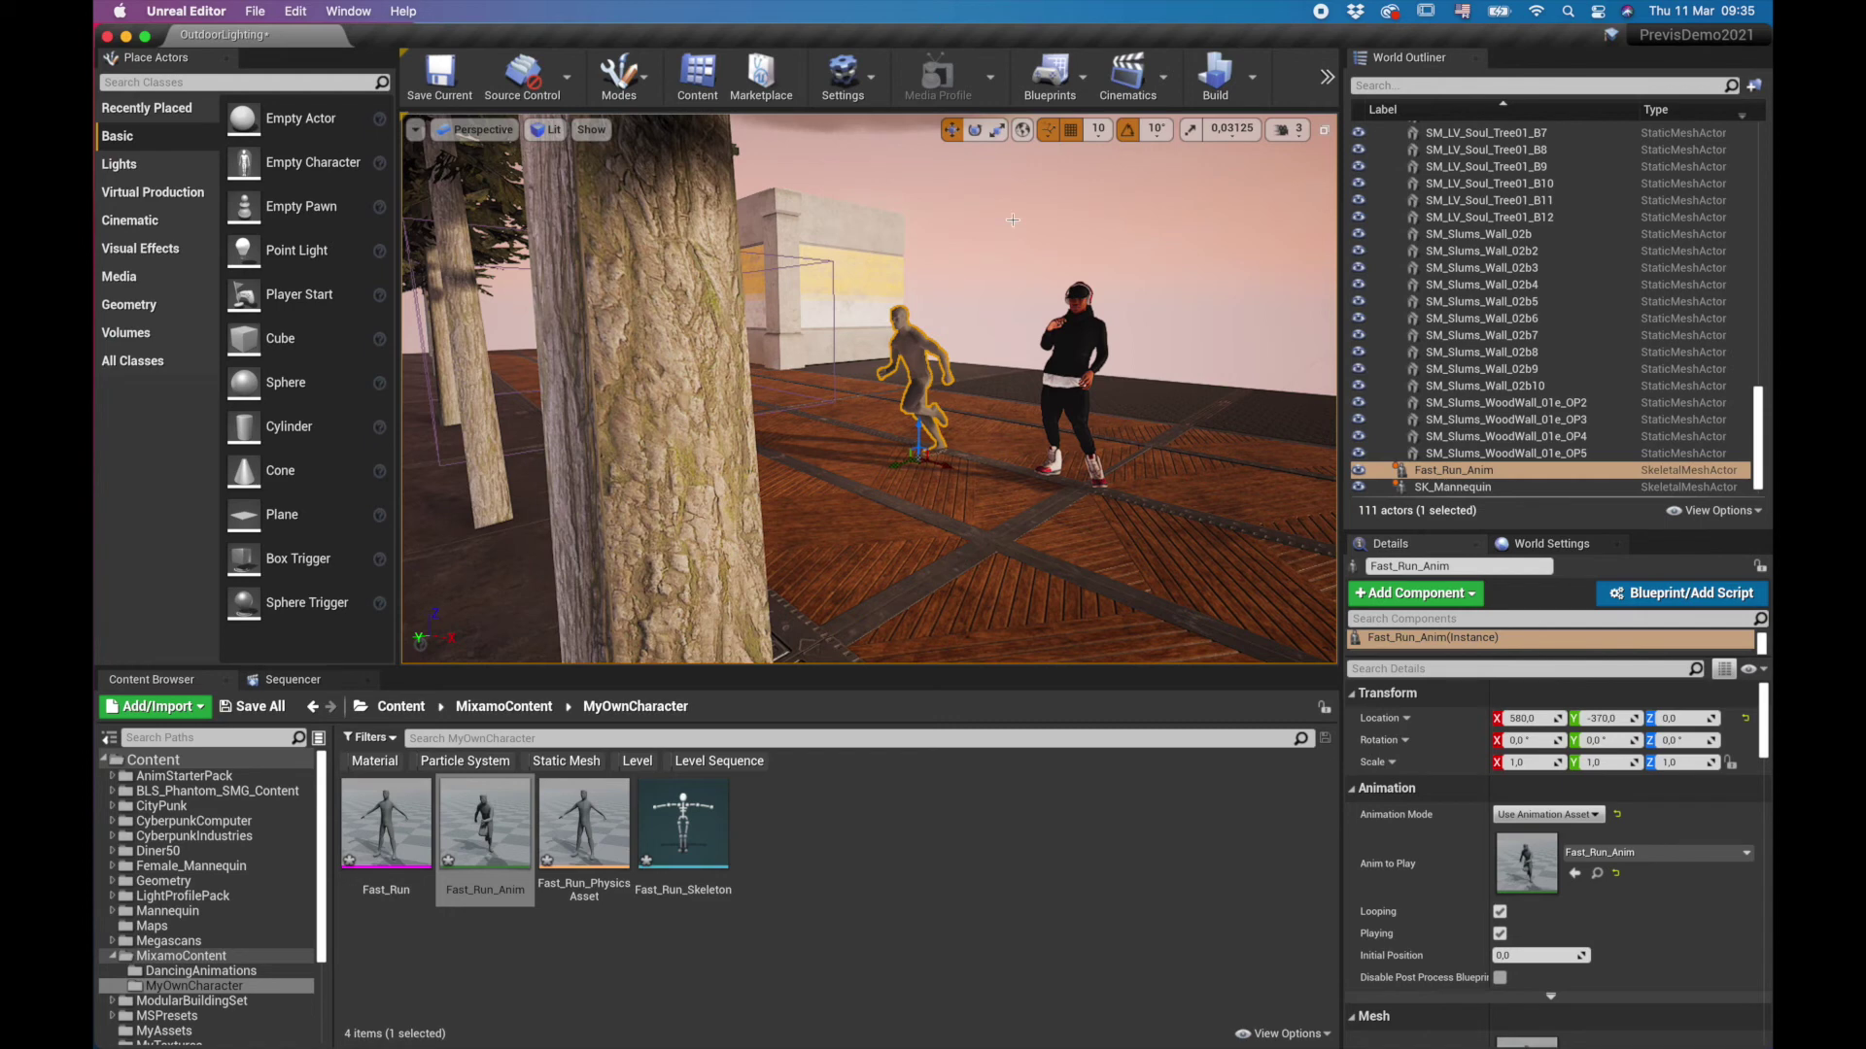
pyautogui.click(1322, 92)
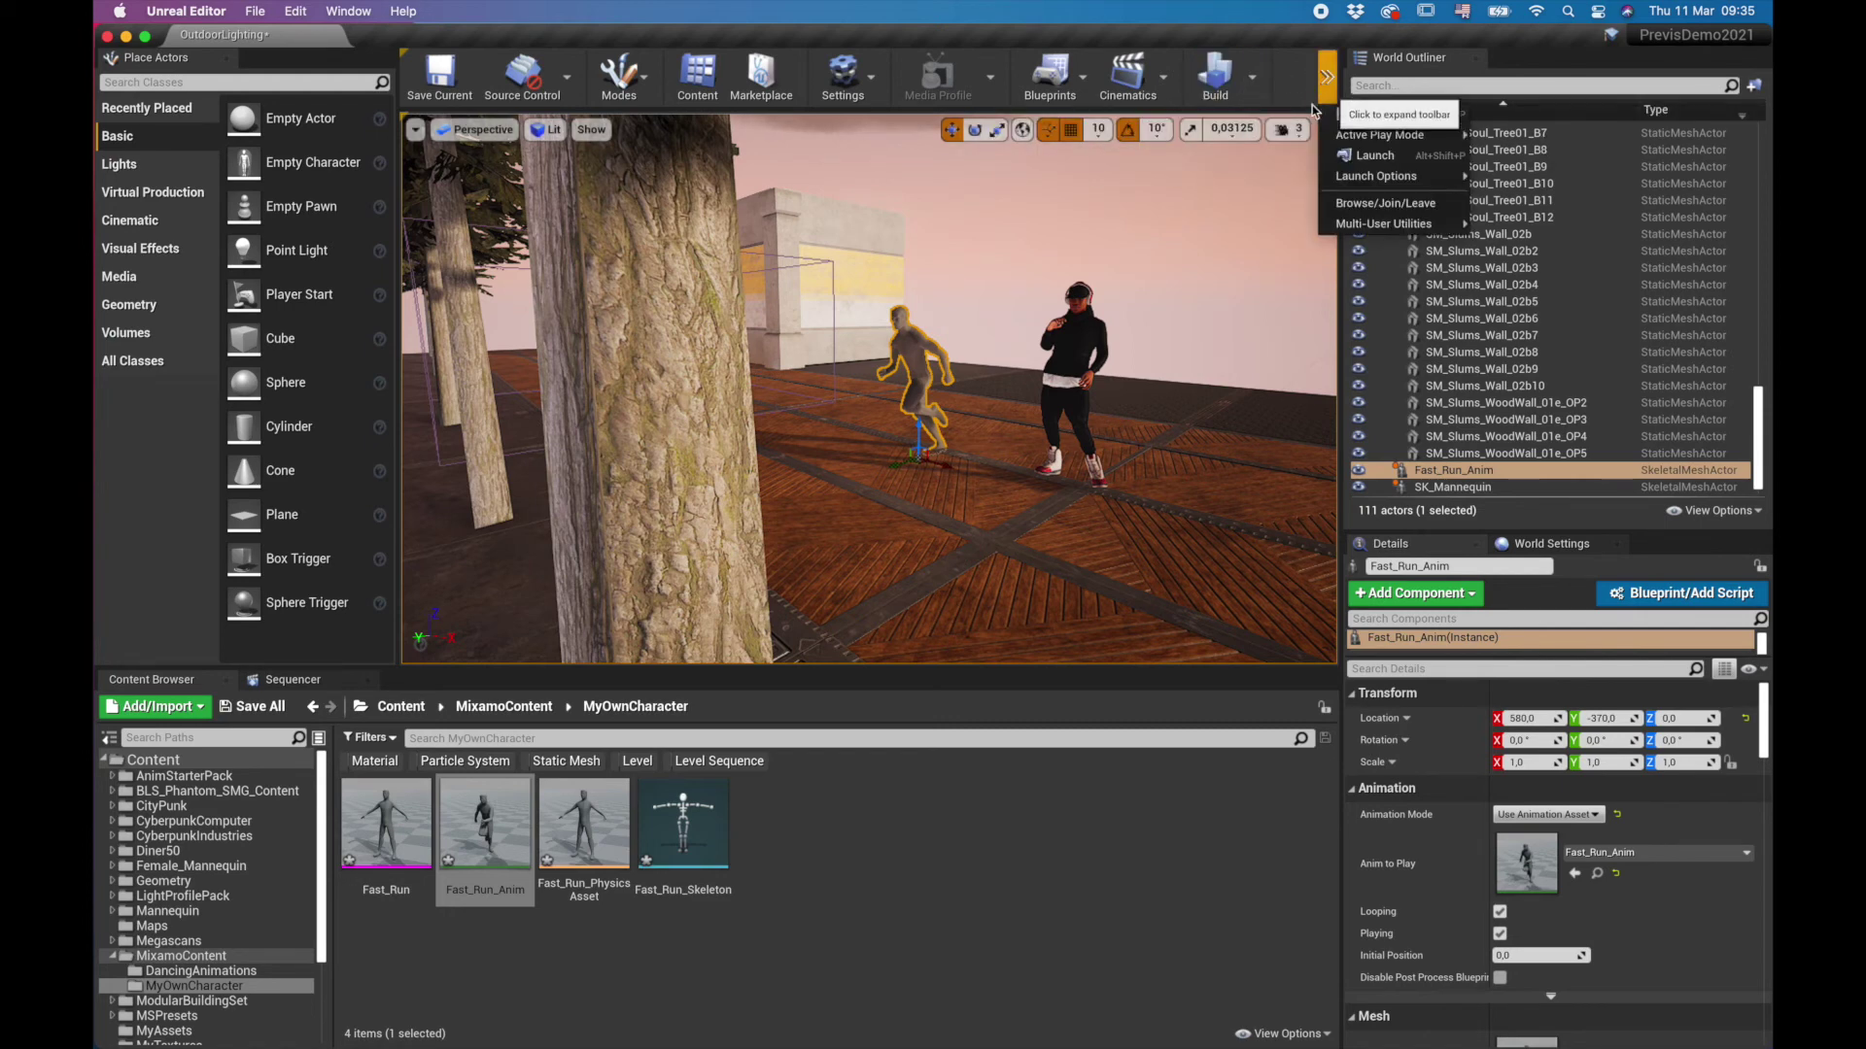
pyautogui.click(1380, 122)
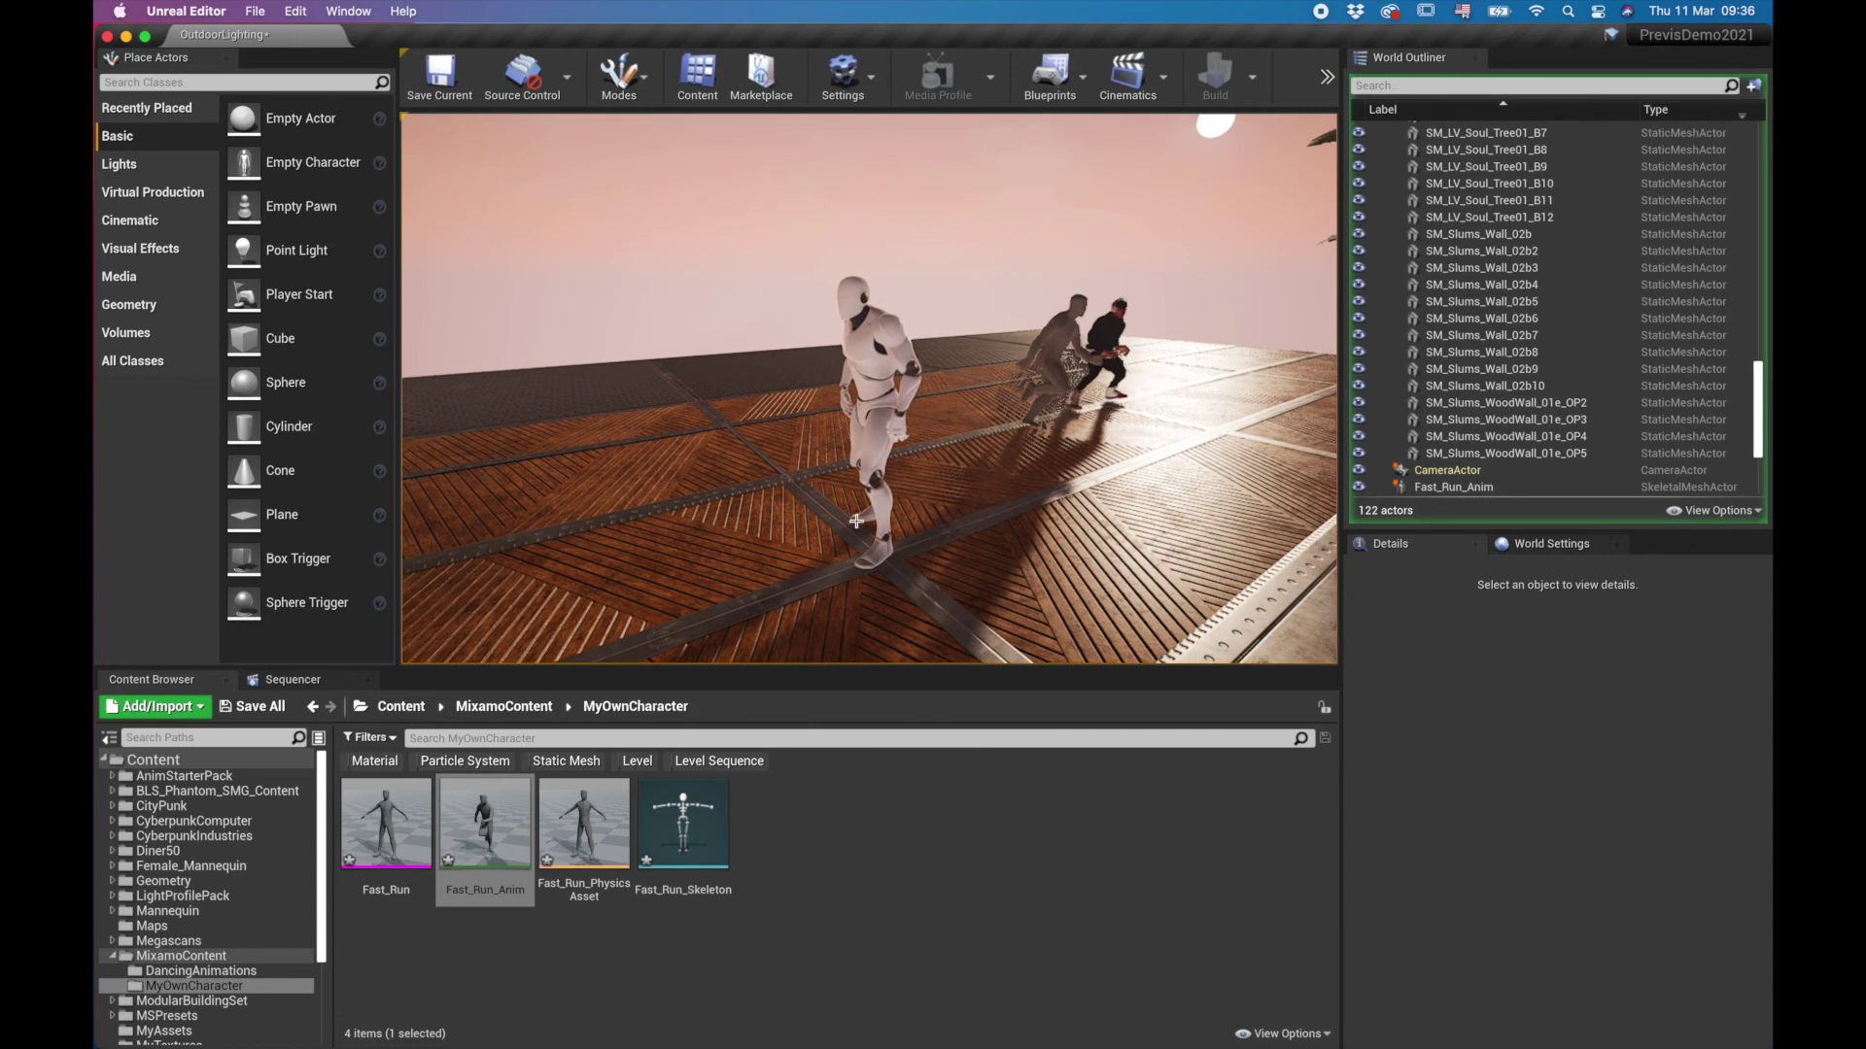
pyautogui.press('Escape')
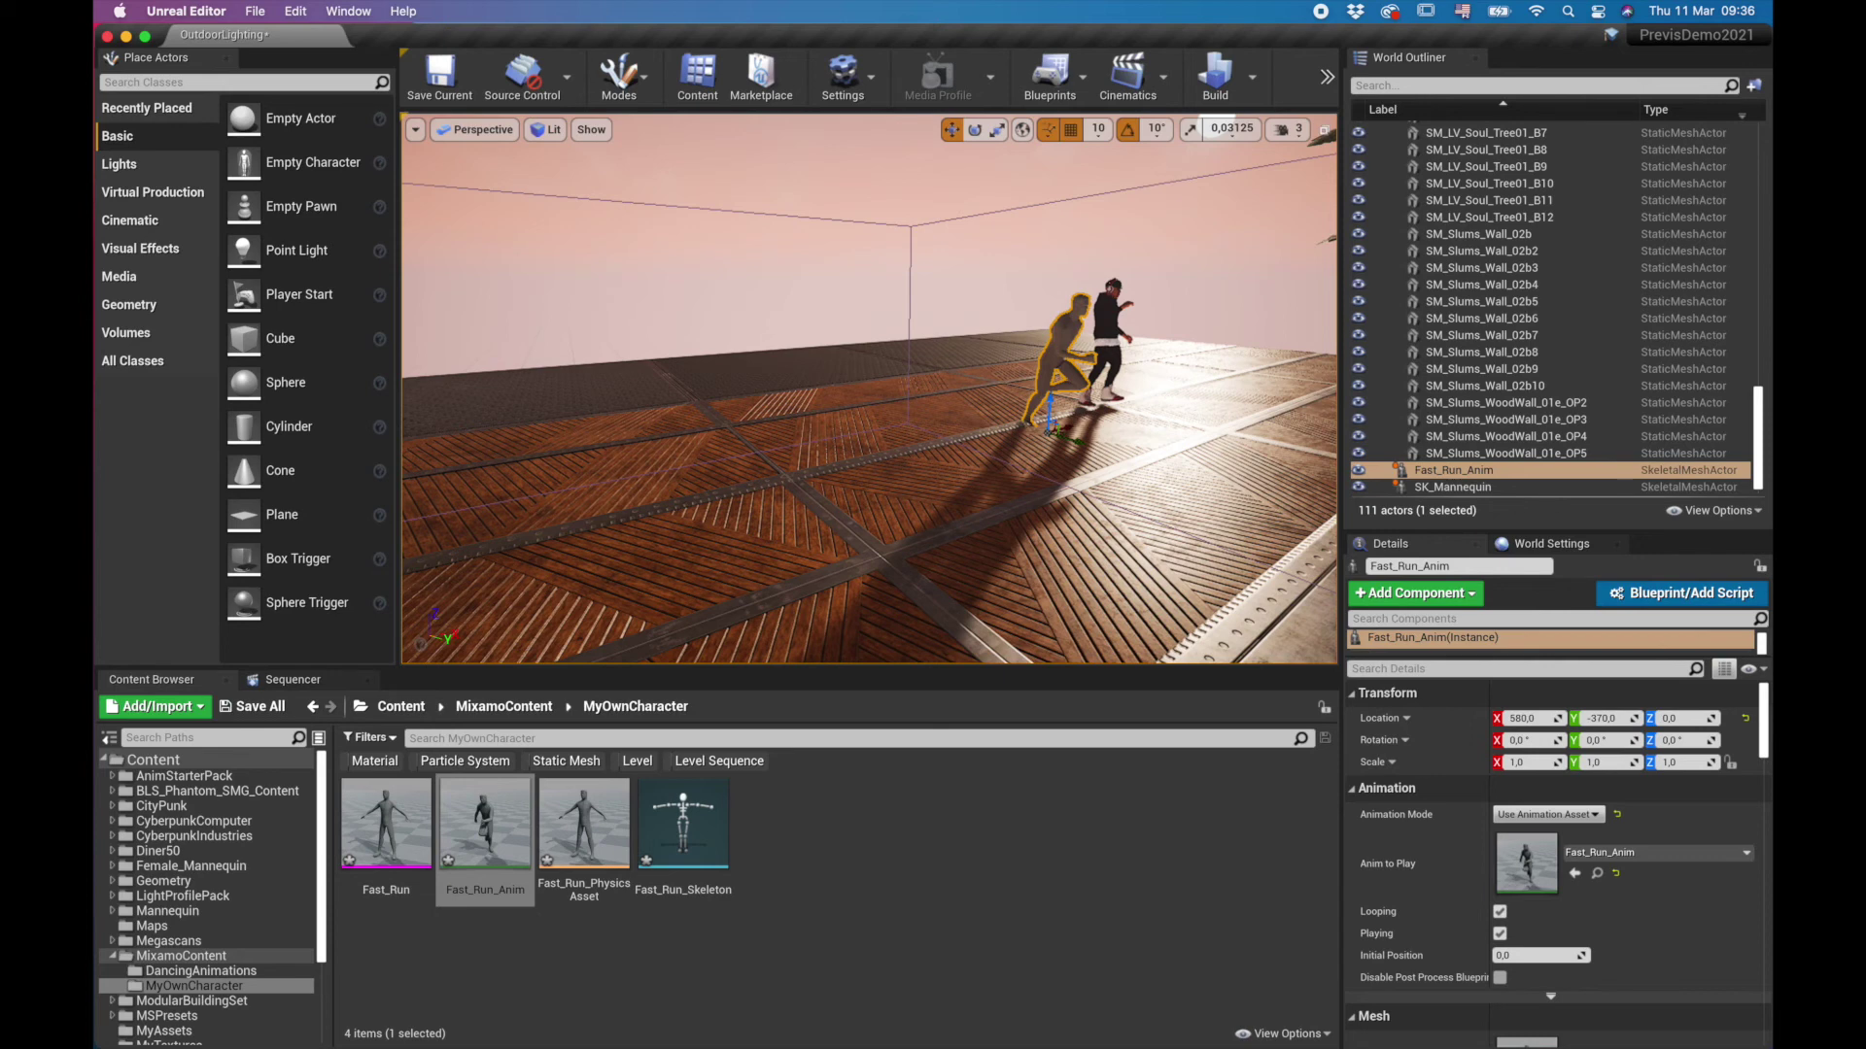
# Step: Import Jumping.fbx with Fast_Run_Skeleton after reviewing the advanced animation options
pyautogui.moveTo(935, 453); pyautogui.dragTo(845, 824)
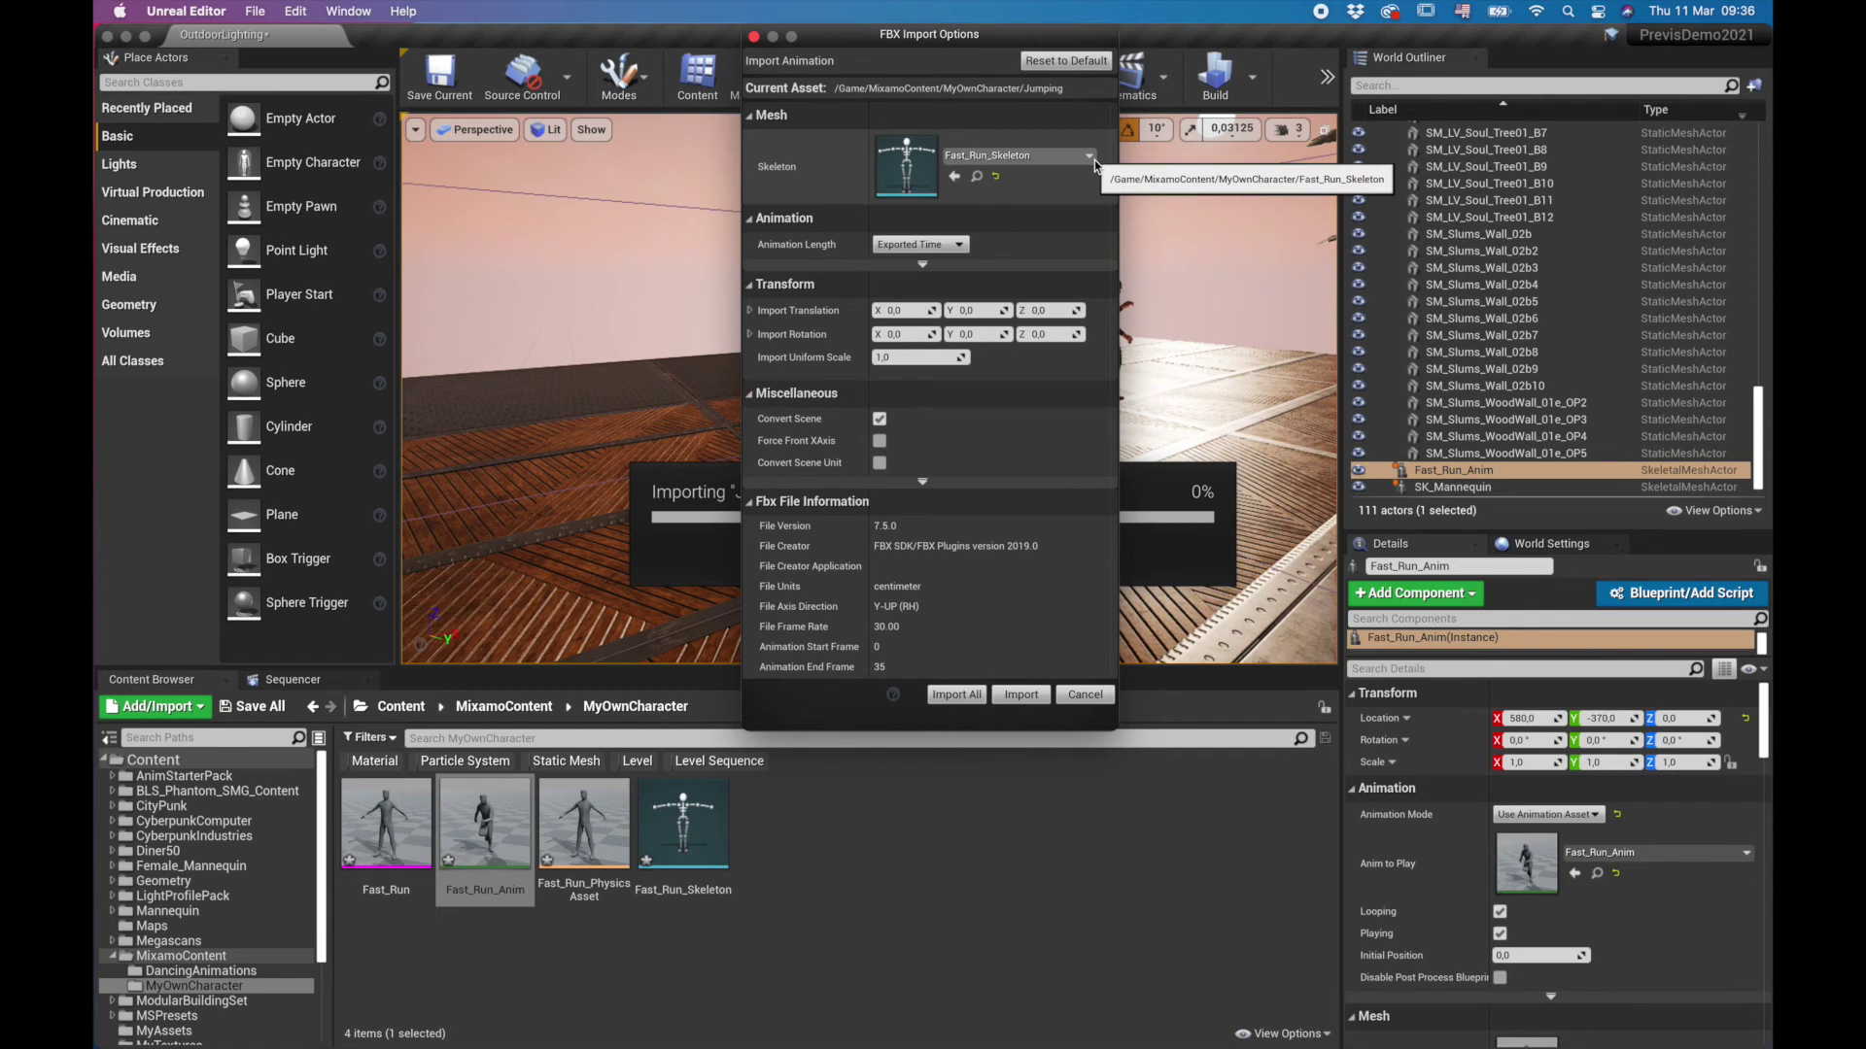
pyautogui.click(754, 121)
pyautogui.click(754, 121)
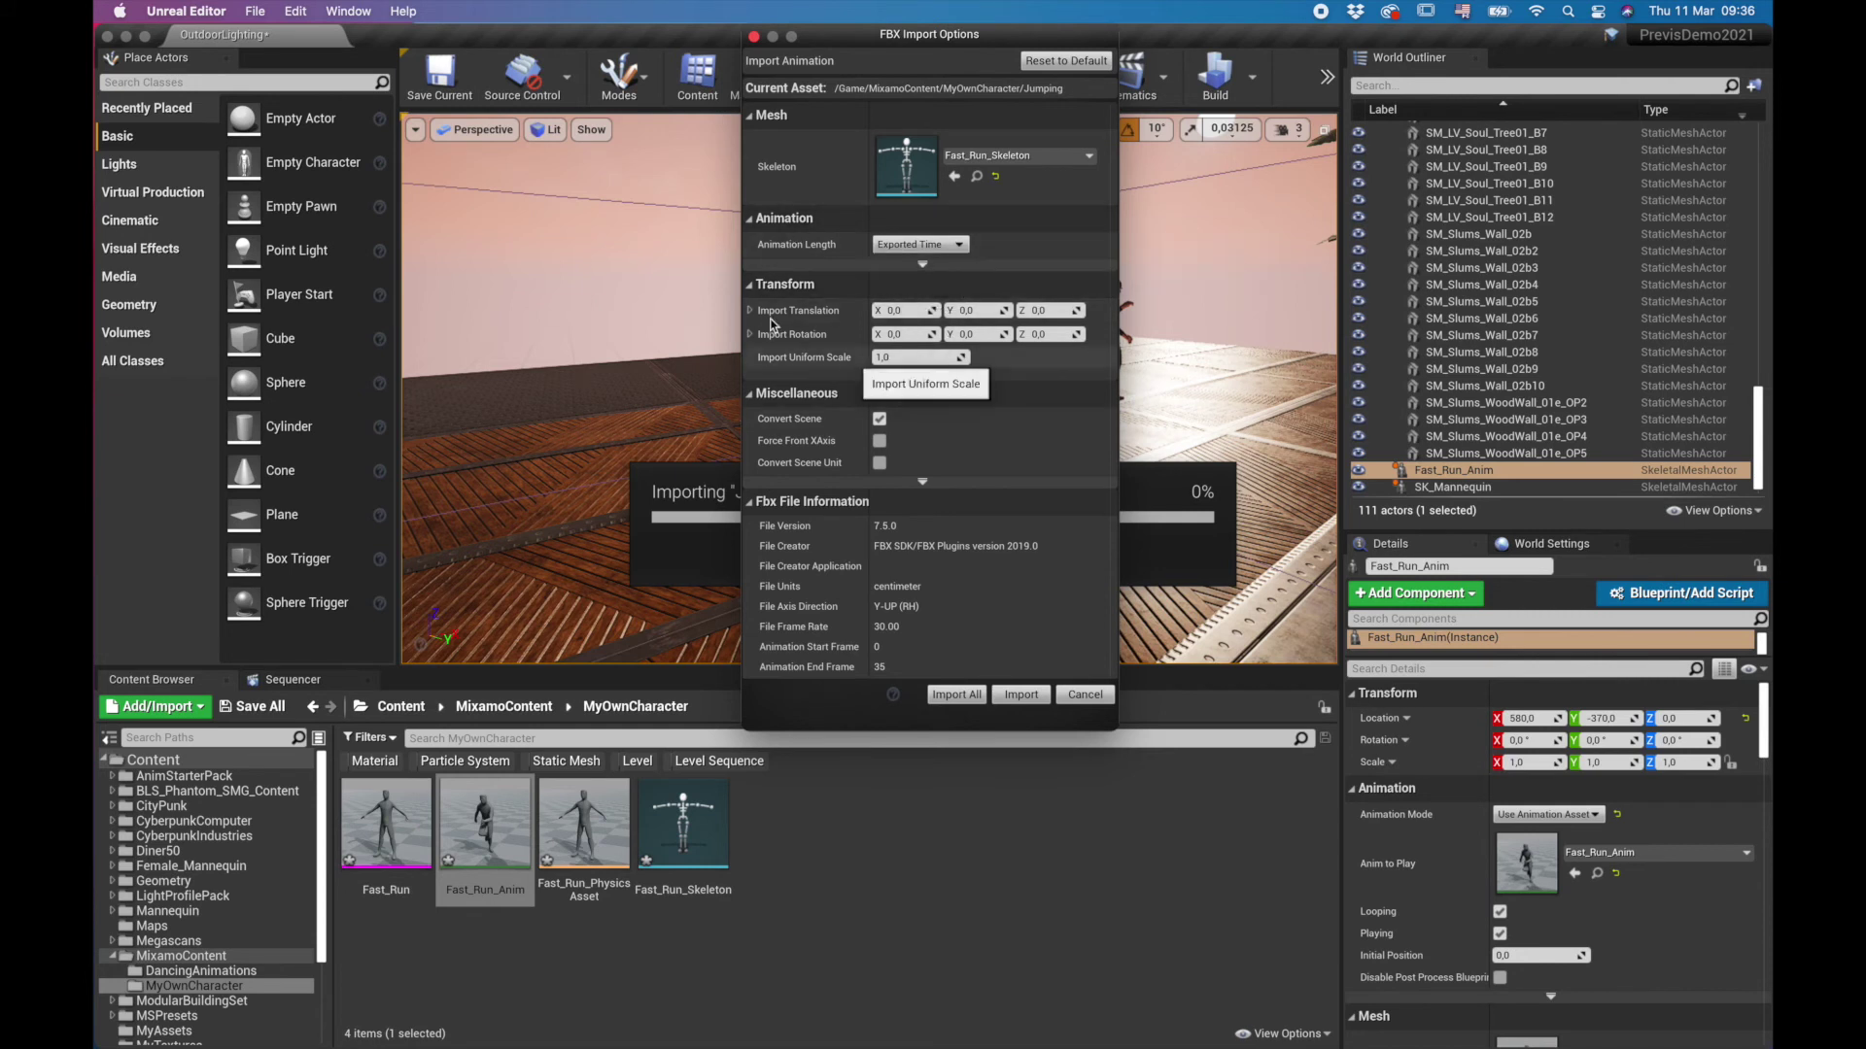
pyautogui.click(923, 263)
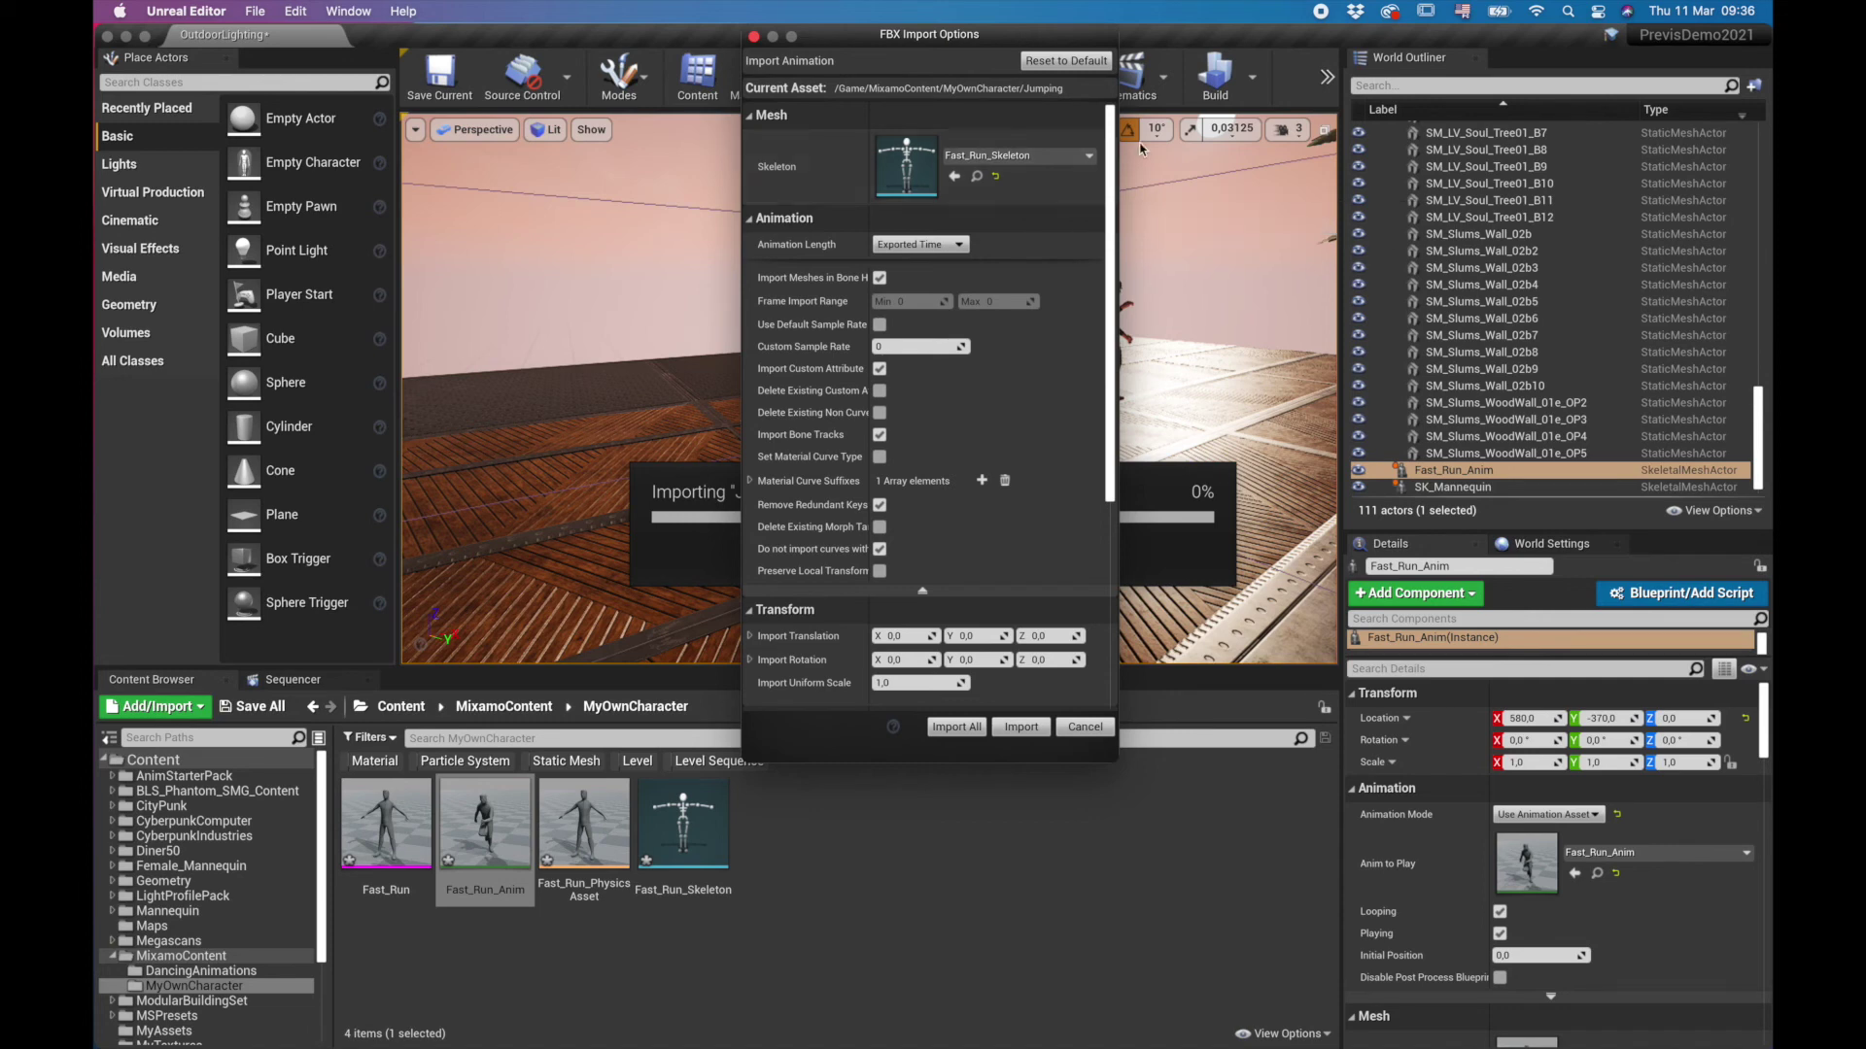
pyautogui.click(1021, 727)
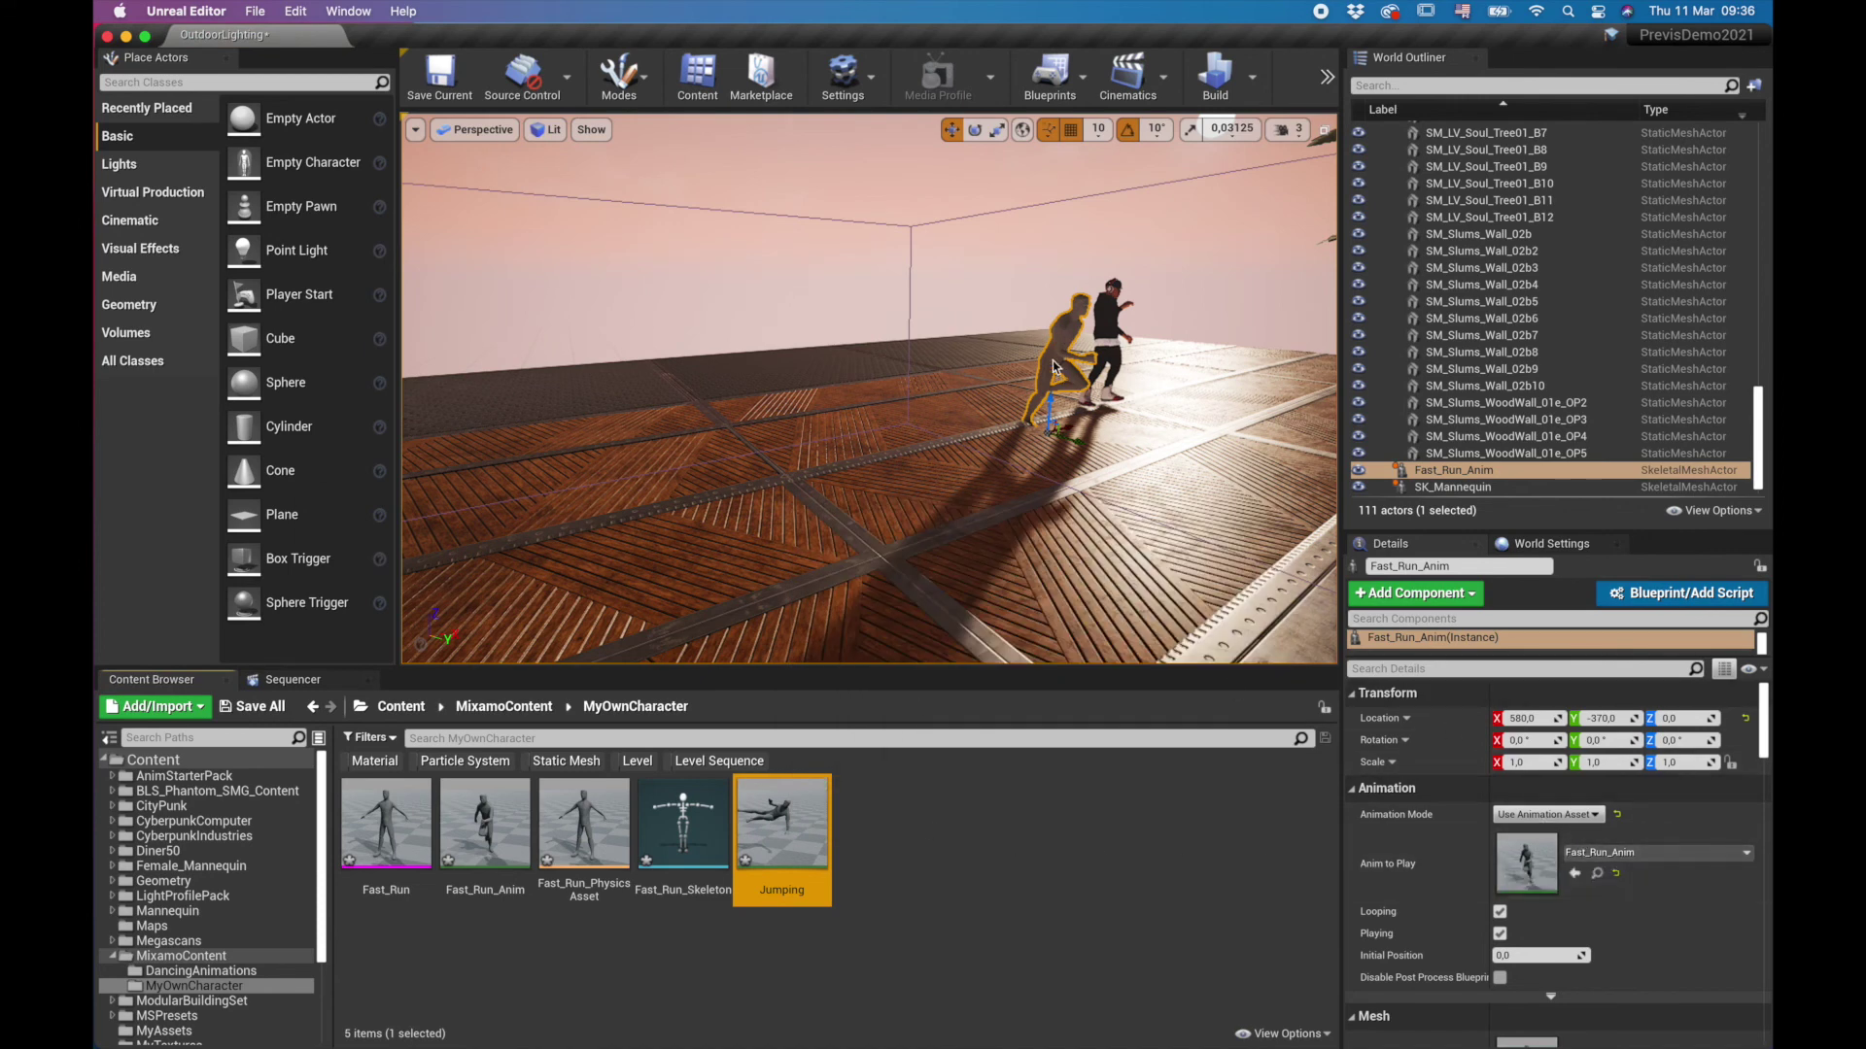
# Step: Set the Fast_Run_Anim character's Anim to Play to Jumping, frame both characters, and play the level
pyautogui.click(1654, 852)
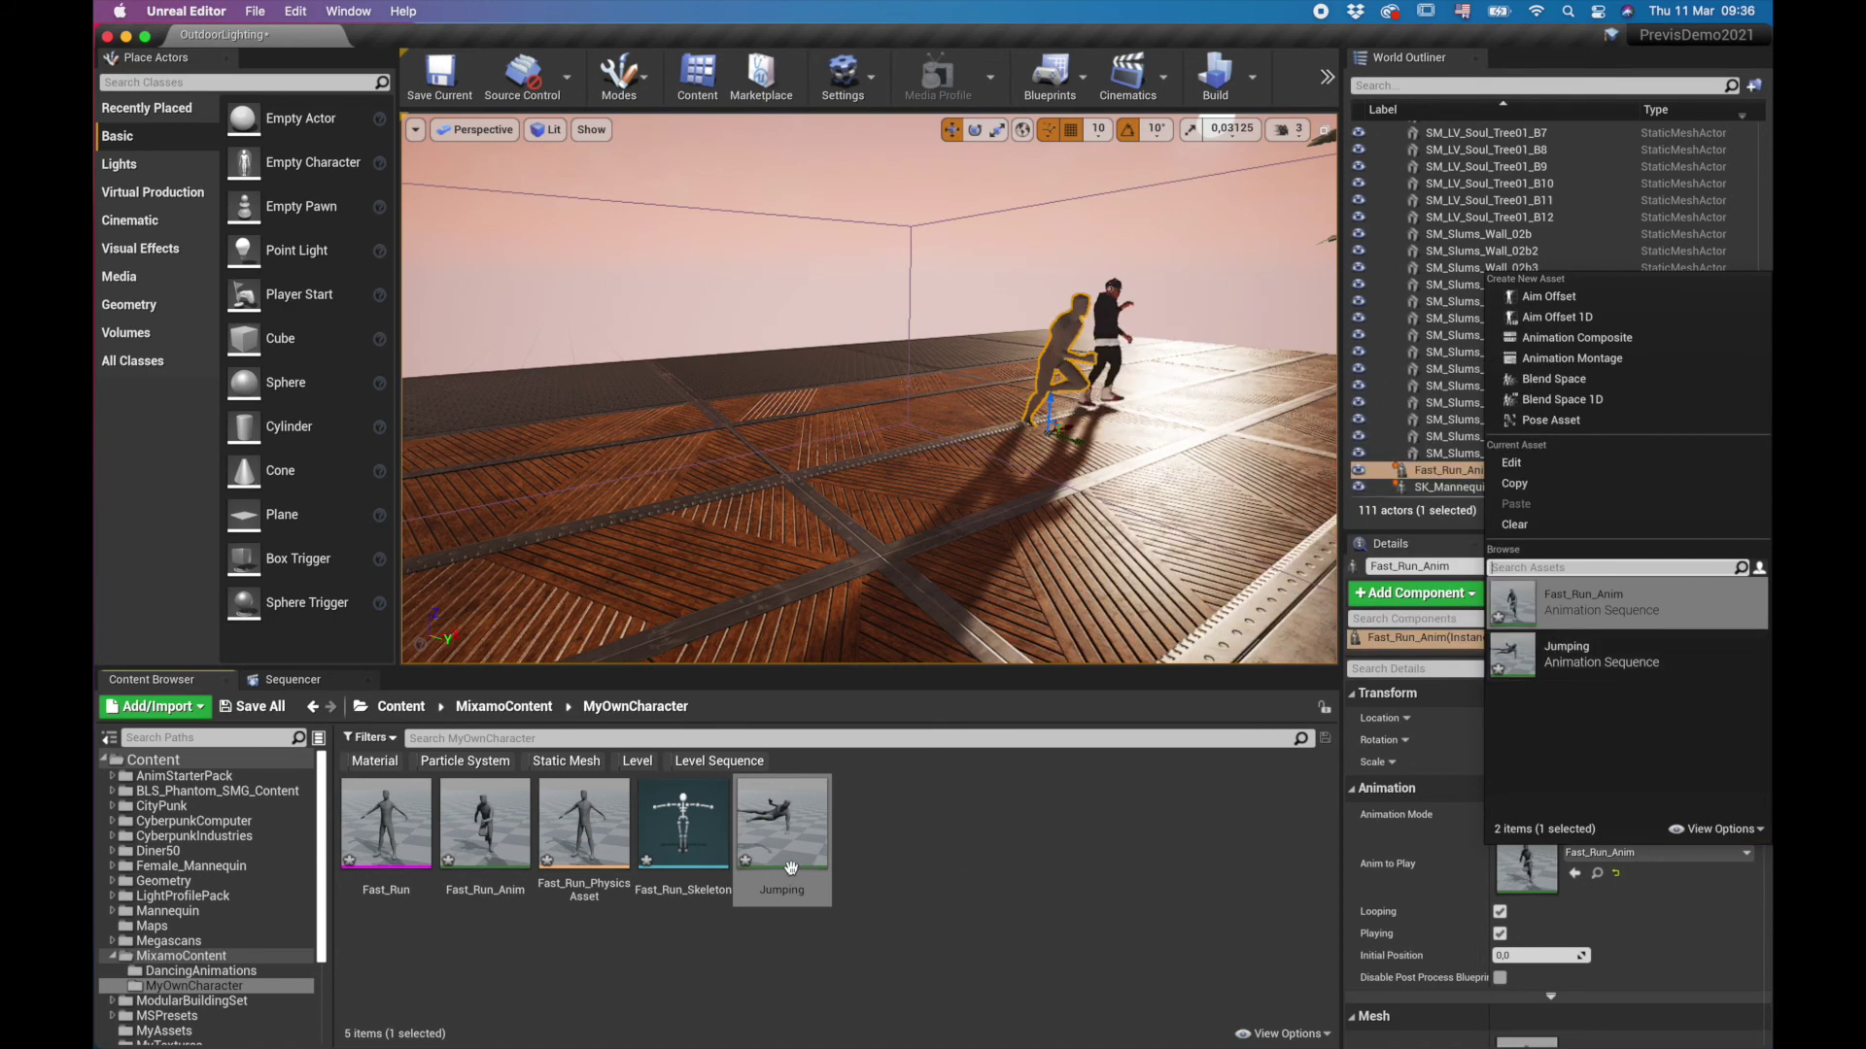
pyautogui.moveTo(806, 868); pyautogui.dragTo(1526, 868)
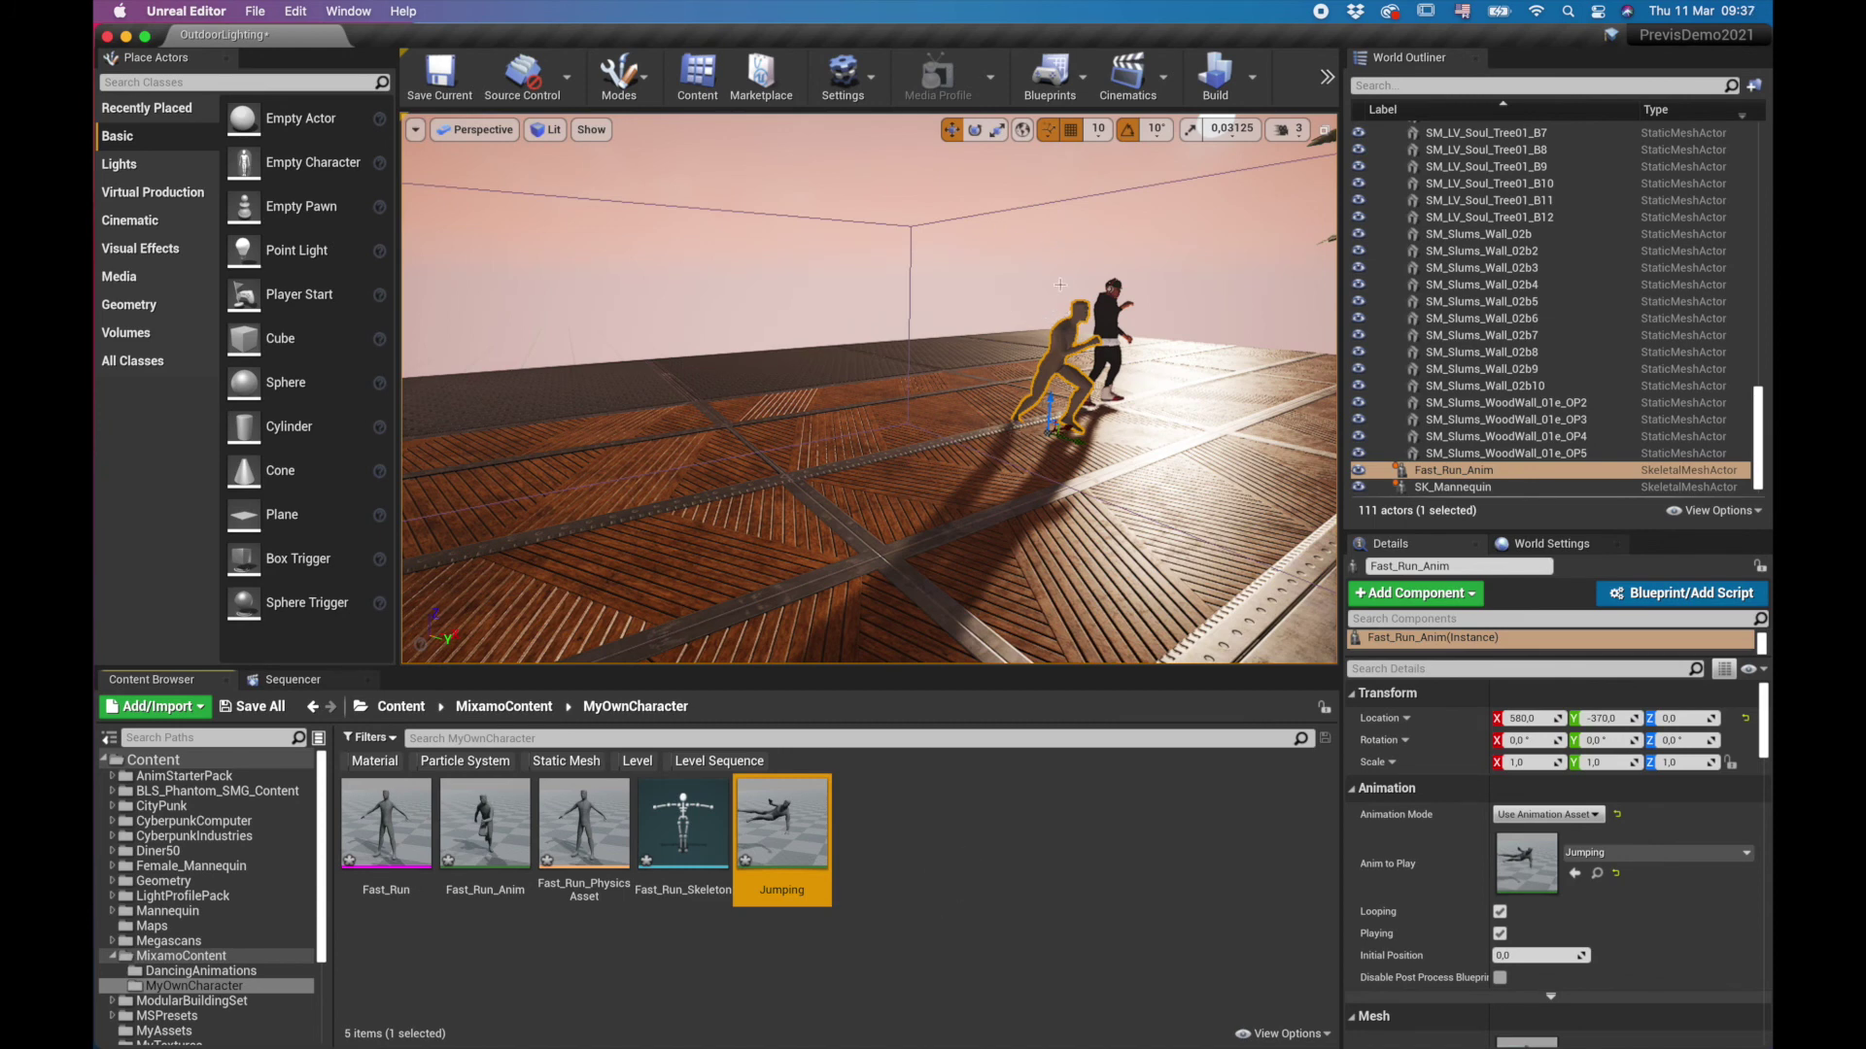
pyautogui.moveTo(792, 492); pyautogui.dragTo(695, 229)
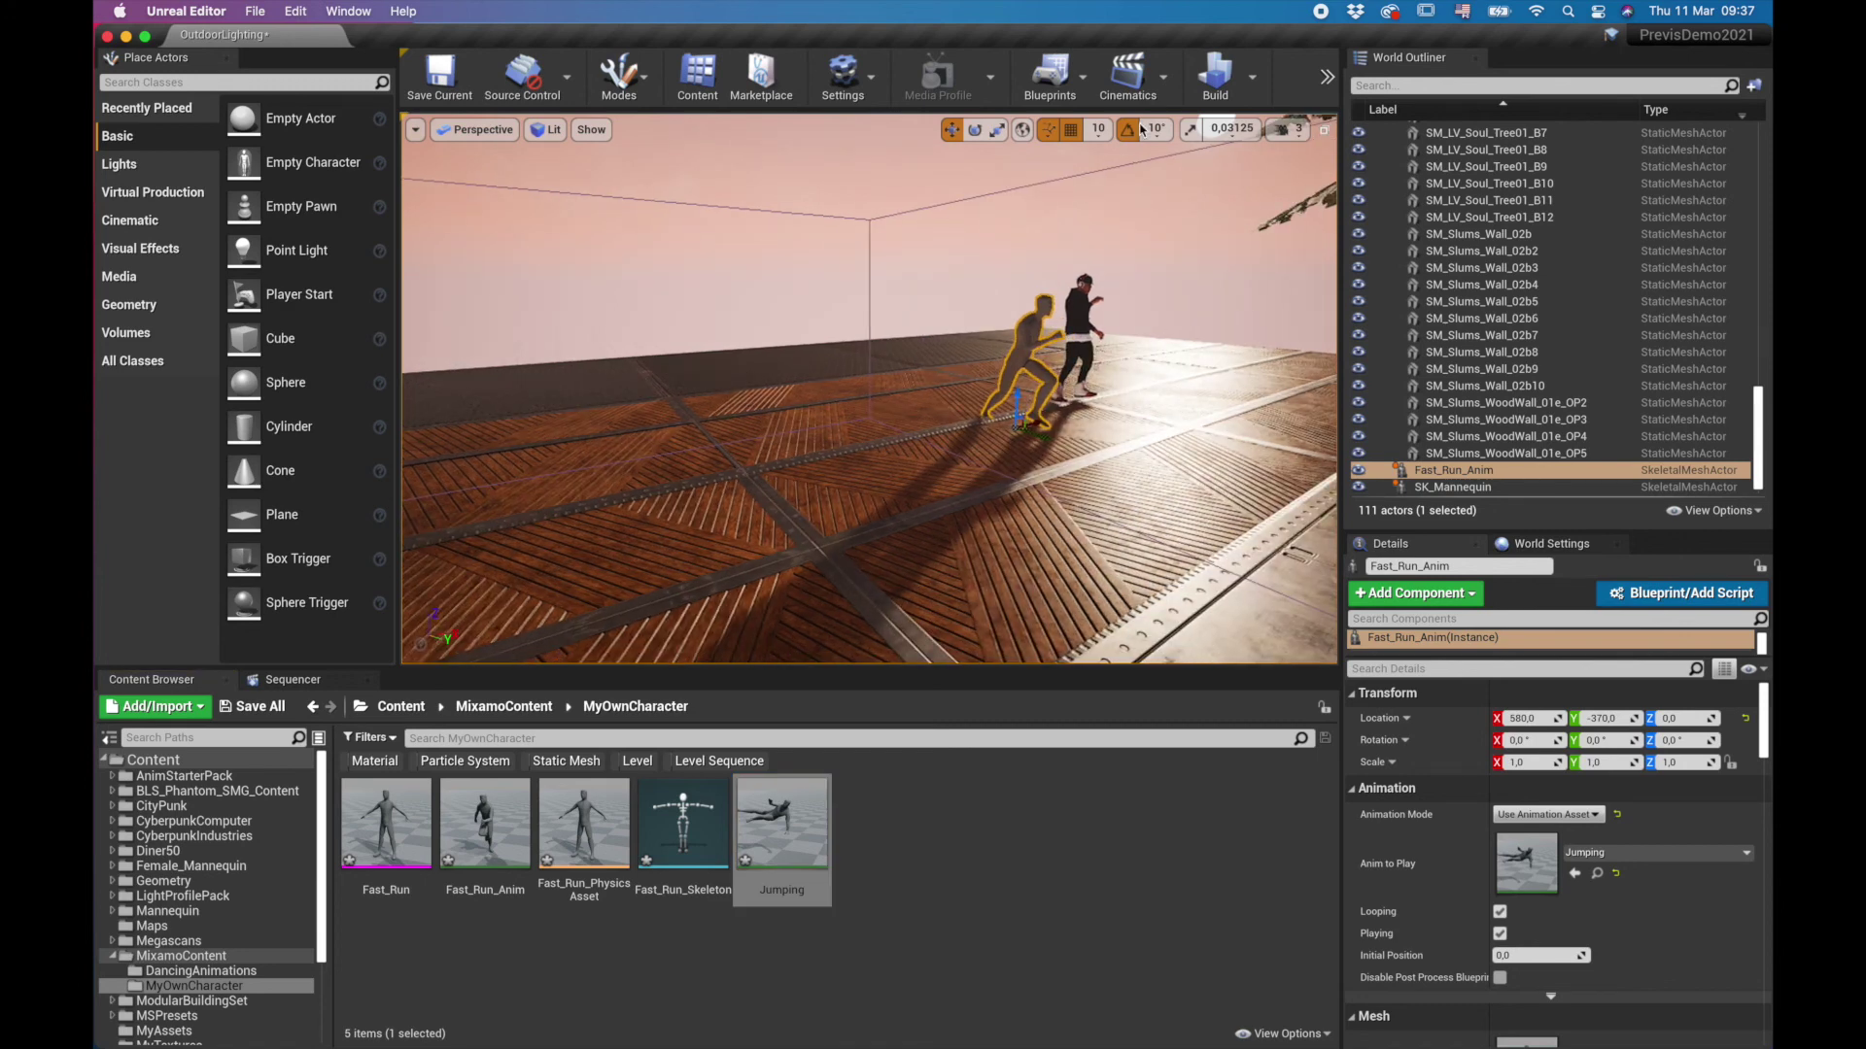
pyautogui.click(1329, 76)
pyautogui.click(867, 580)
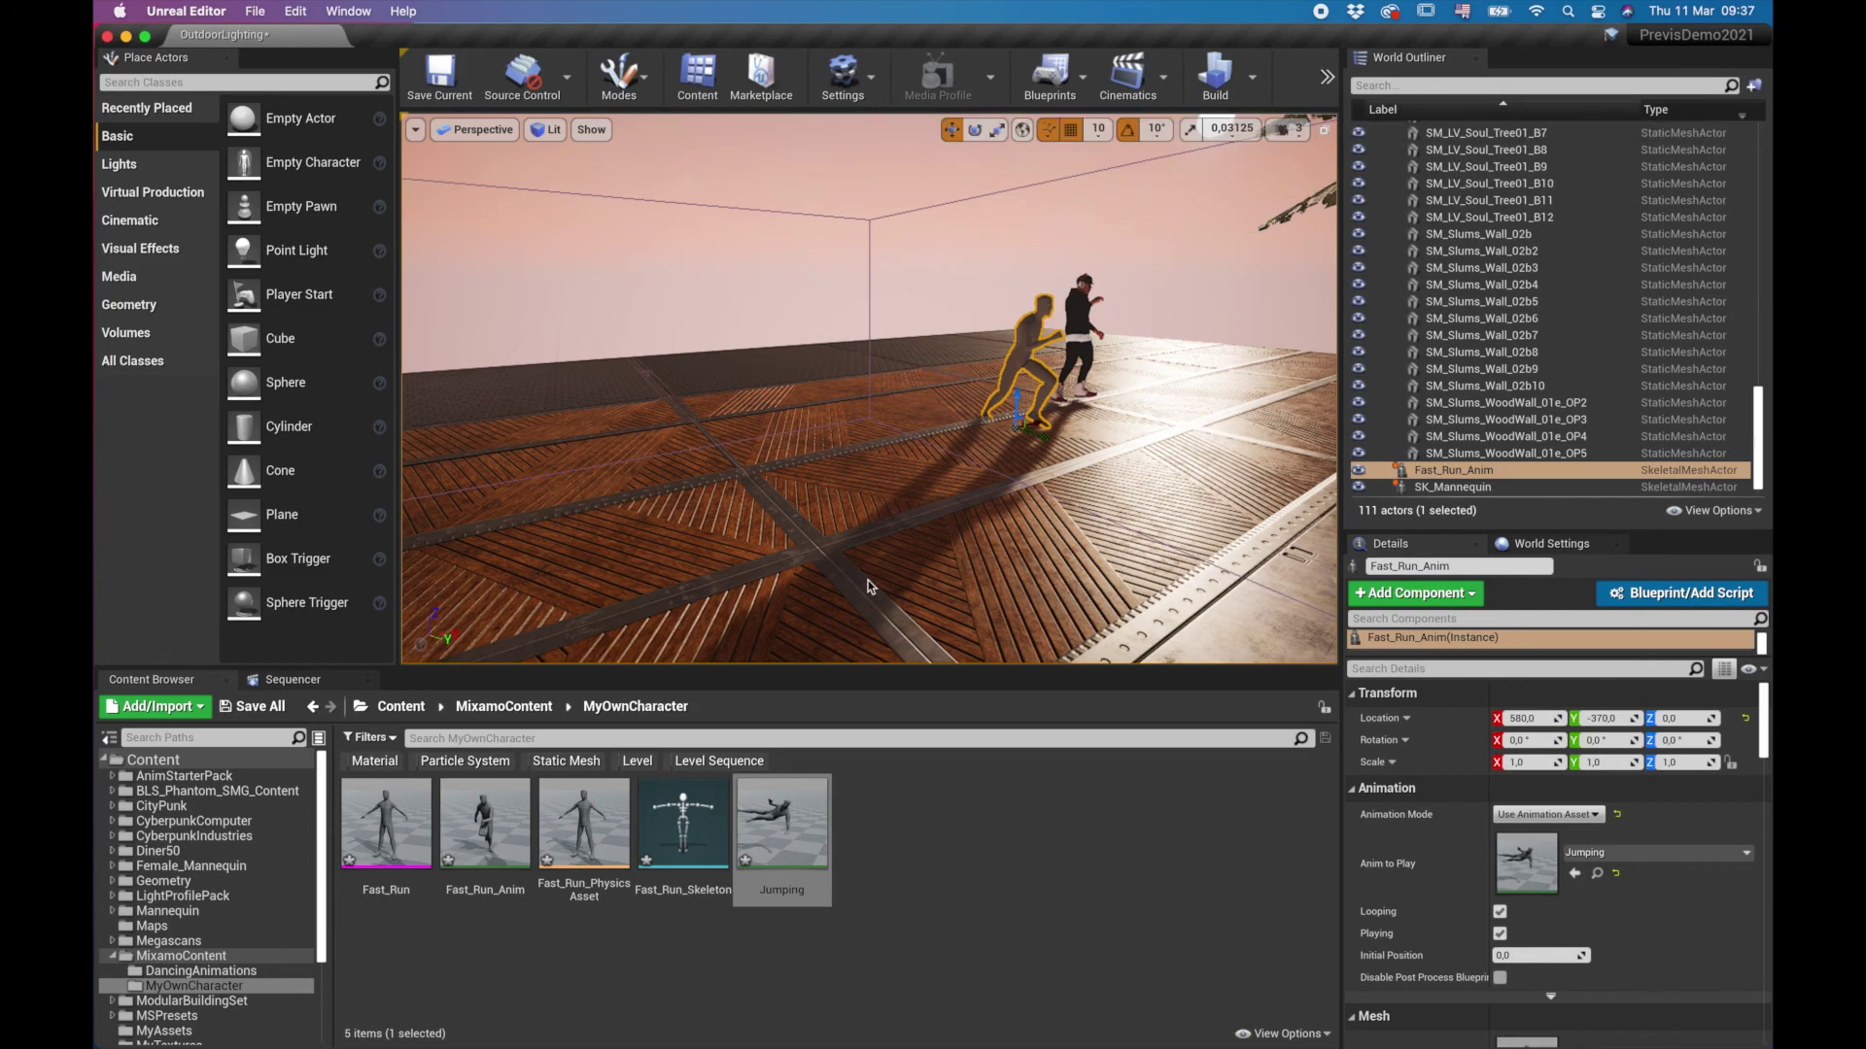